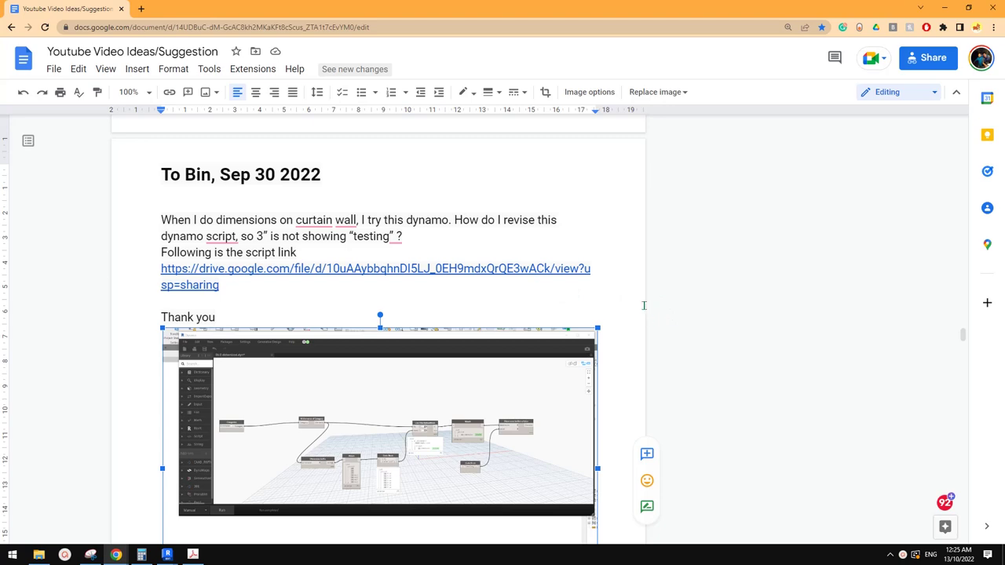
# Review the document's curtain wall dimension question, its Dynamo graph screenshot and the marked-up "testing" labels.
pyautogui.scroll(10, 588, 305)
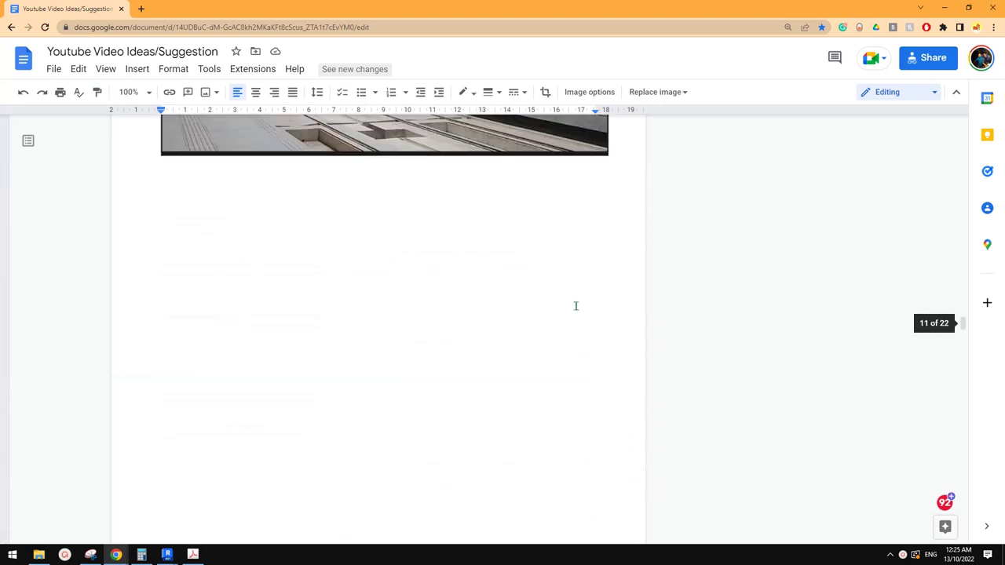
pyautogui.scroll(-6, 571, 303)
pyautogui.scroll(-3, 571, 302)
pyautogui.scroll(3, 561, 240)
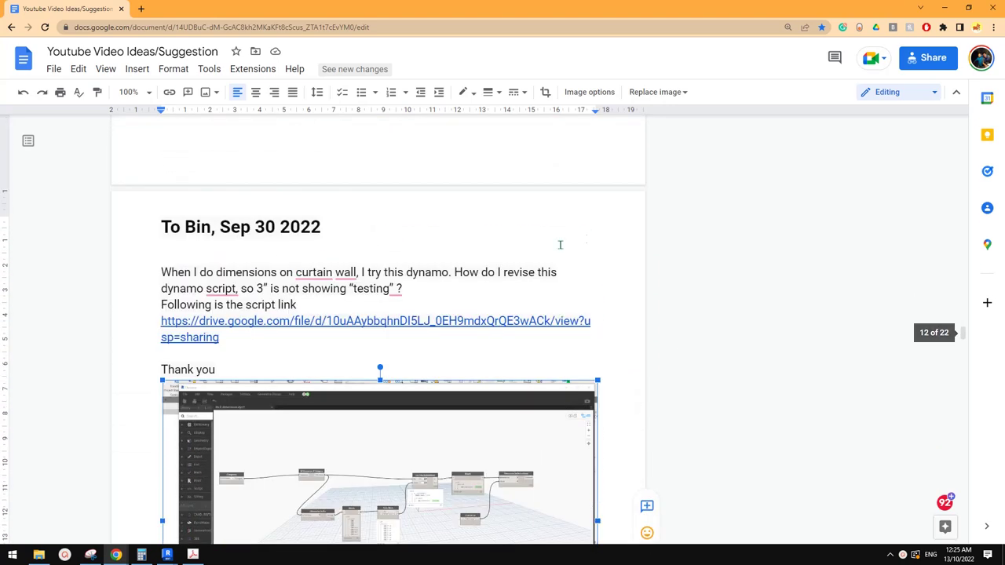
pyautogui.scroll(-5, 471, 259)
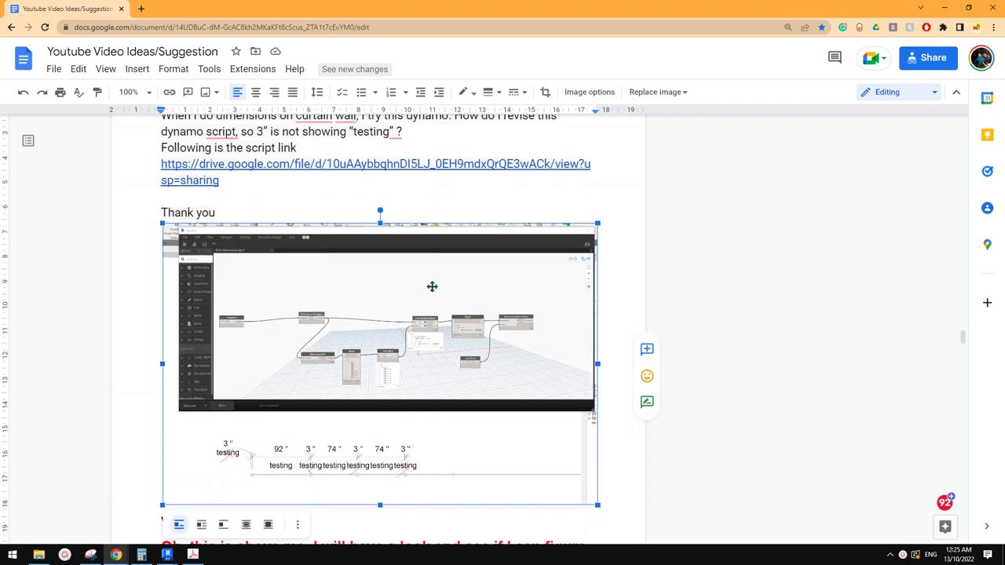
pyautogui.scroll(-3, 439, 310)
pyautogui.scroll(1, 449, 324)
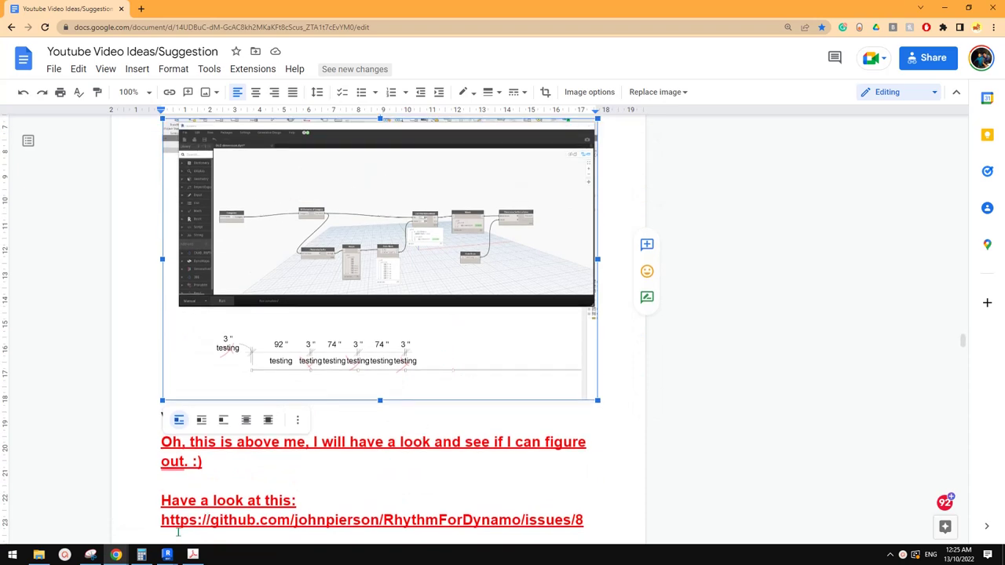
# Switch to the Revit and Dynamo windows and examine the DLO dimension.dyn graph, from the Categories node to the suffix filter.
pyautogui.moveTo(166, 555)
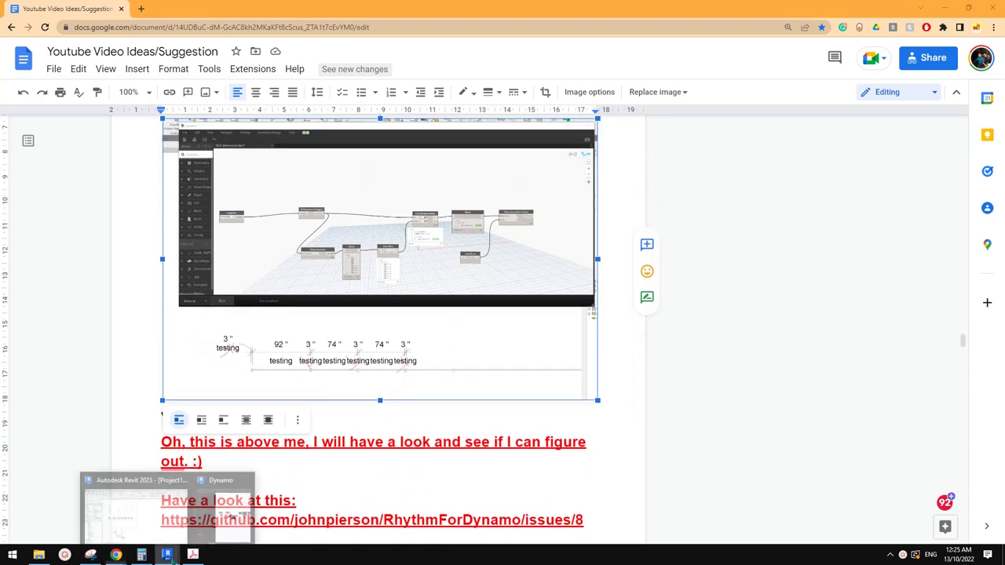
pyautogui.click(147, 529)
pyautogui.moveTo(166, 554)
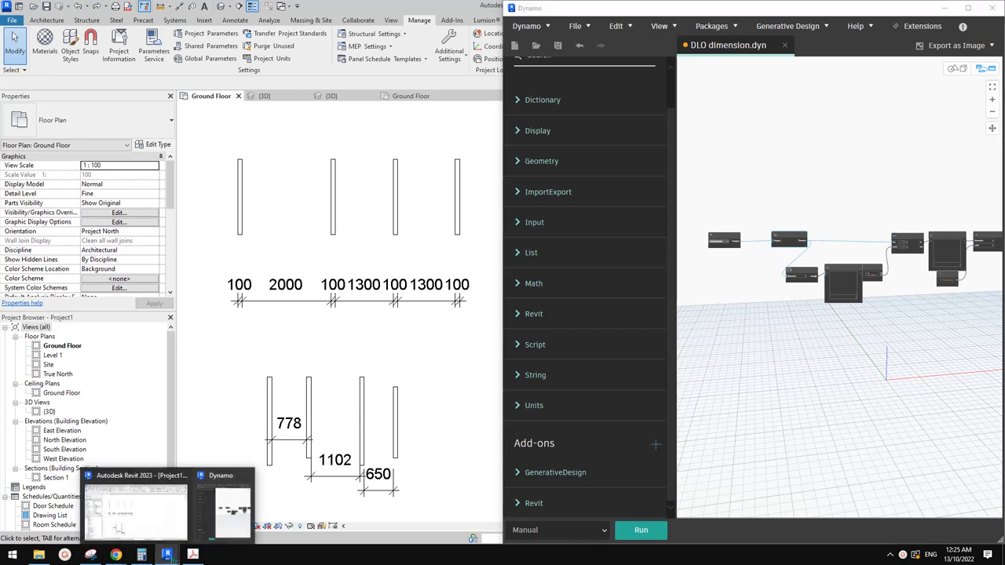
pyautogui.click(217, 528)
pyautogui.scroll(3, 832, 329)
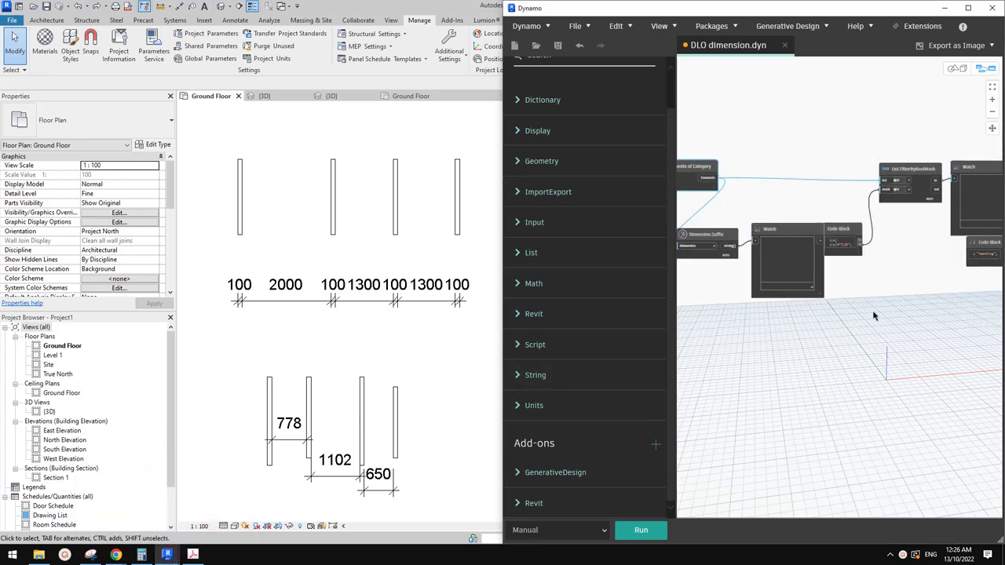
pyautogui.moveTo(853, 281); pyautogui.dragTo(905, 328, button='middle')
pyautogui.scroll(1, 874, 237)
pyautogui.moveTo(816, 219); pyautogui.dragTo(934, 249, button='middle')
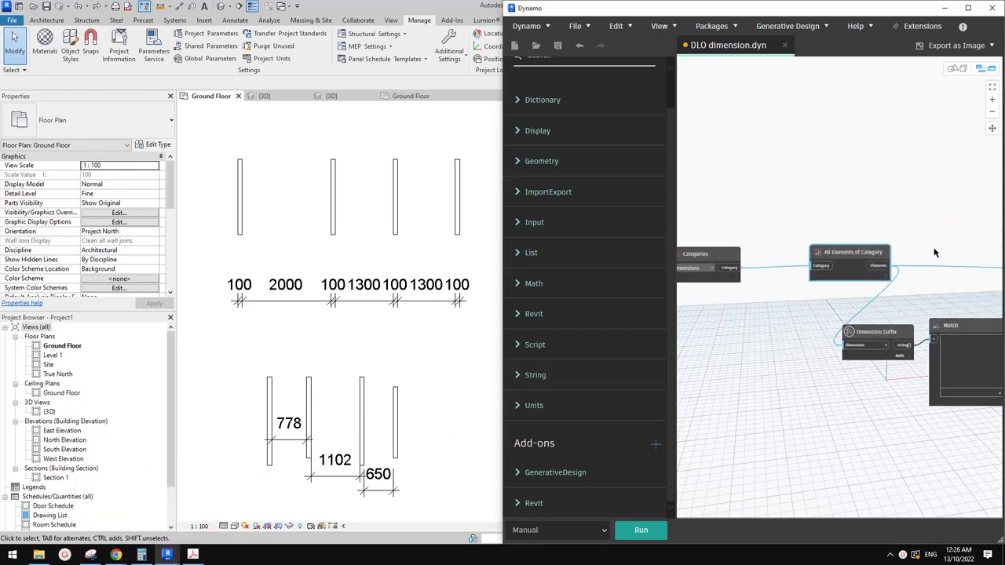
pyautogui.moveTo(865, 225); pyautogui.dragTo(818, 228, button='middle')
pyautogui.scroll(-2, 882, 227)
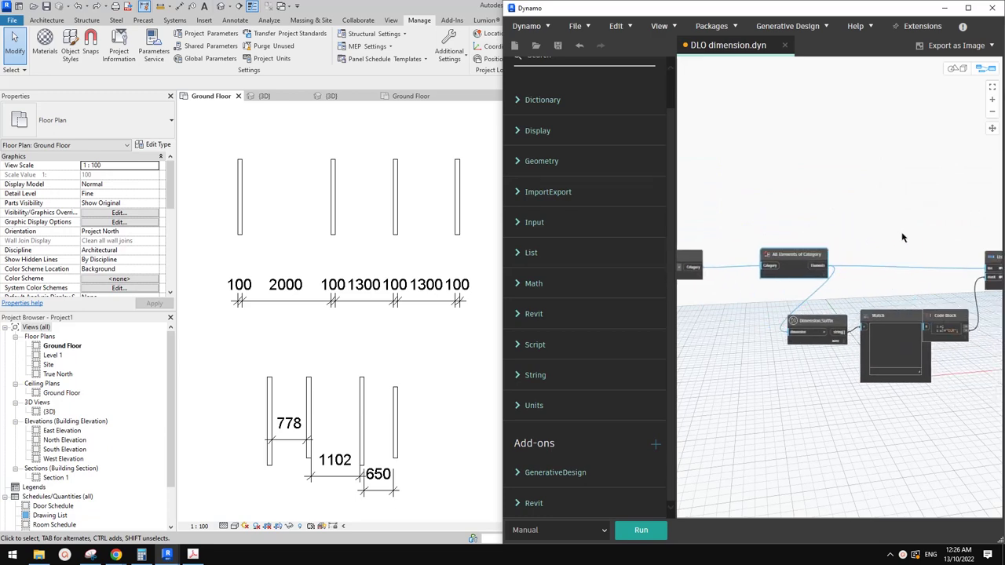
pyautogui.moveTo(902, 237); pyautogui.dragTo(849, 237, button='middle')
# Run the DLO dimension.dyn script and check the Watch node after Dimension.Suffix.
pyautogui.click(641, 530)
pyautogui.moveTo(853, 274)
pyautogui.mouseDown(button='middle')
pyautogui.moveTo(825, 280)
pyautogui.moveTo(847, 288)
pyautogui.mouseUp(button='middle')
pyautogui.scroll(1, 835, 289)
pyautogui.moveTo(717, 406); pyautogui.dragTo(802, 432, button='middle')
pyautogui.scroll(1, 724, 405)
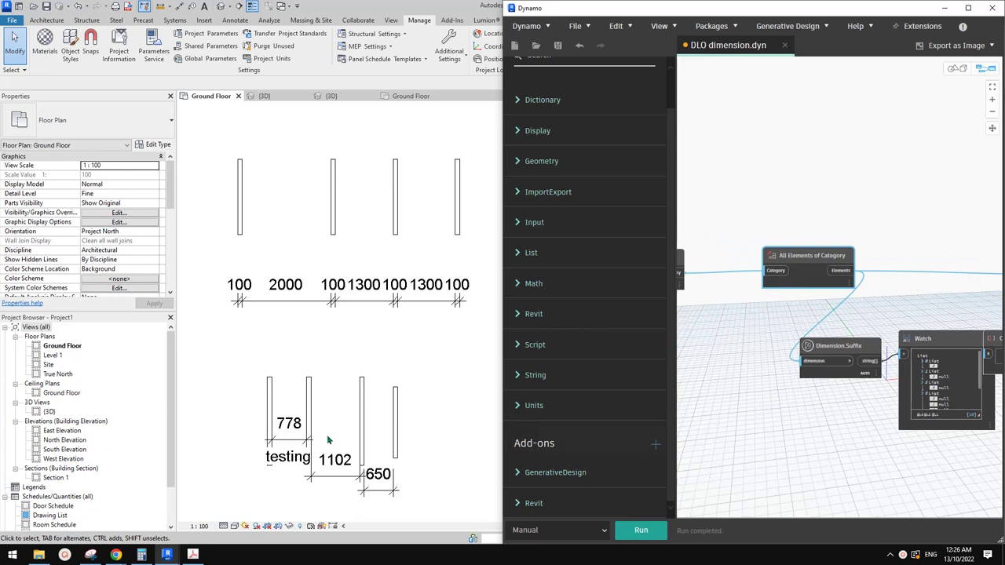
# Select the multi-segment dimension string below the upper row of walls in the Ground Floor plan to inspect its segments.
pyautogui.click(335, 343)
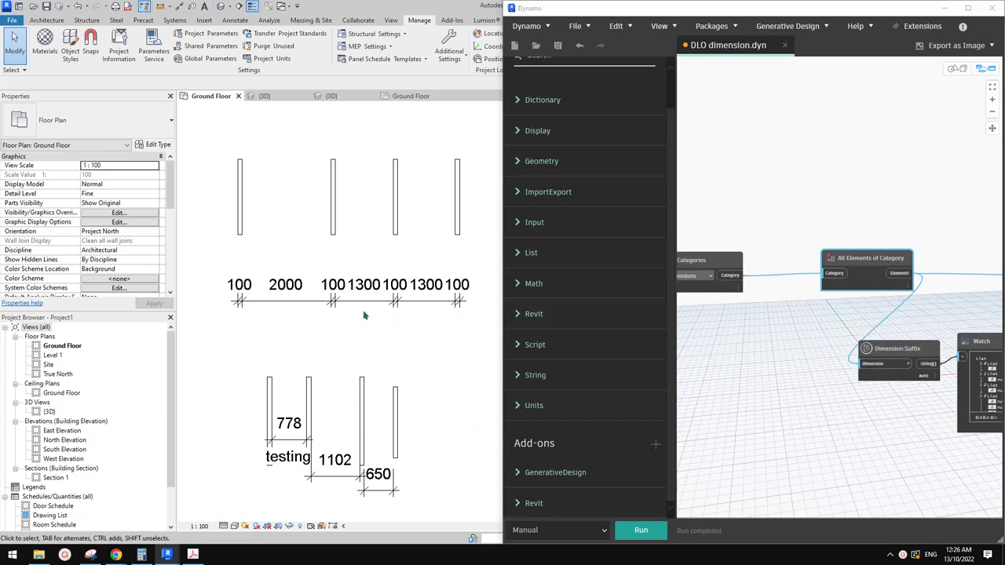
pyautogui.scroll(1, 376, 324)
pyautogui.scroll(-1, 375, 324)
pyautogui.click(384, 332)
pyautogui.scroll(-1, 400, 359)
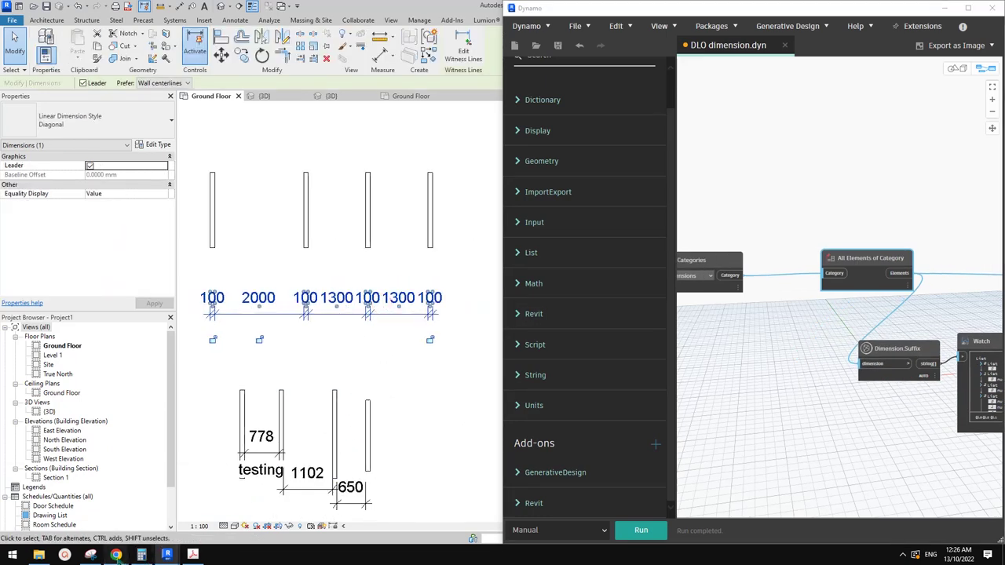
# Switch to the suggestions document in Chrome and compare its Dynamo graph and multi-segment dimension screenshot.
pyautogui.moveTo(116, 555)
pyautogui.click(156, 523)
pyautogui.scroll(3, 353, 385)
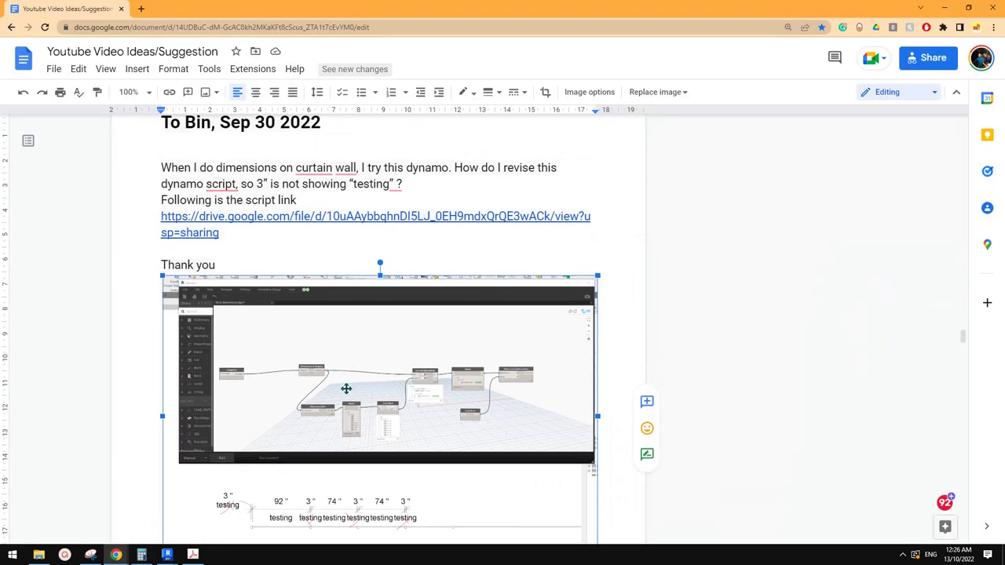
pyautogui.scroll(-3, 347, 389)
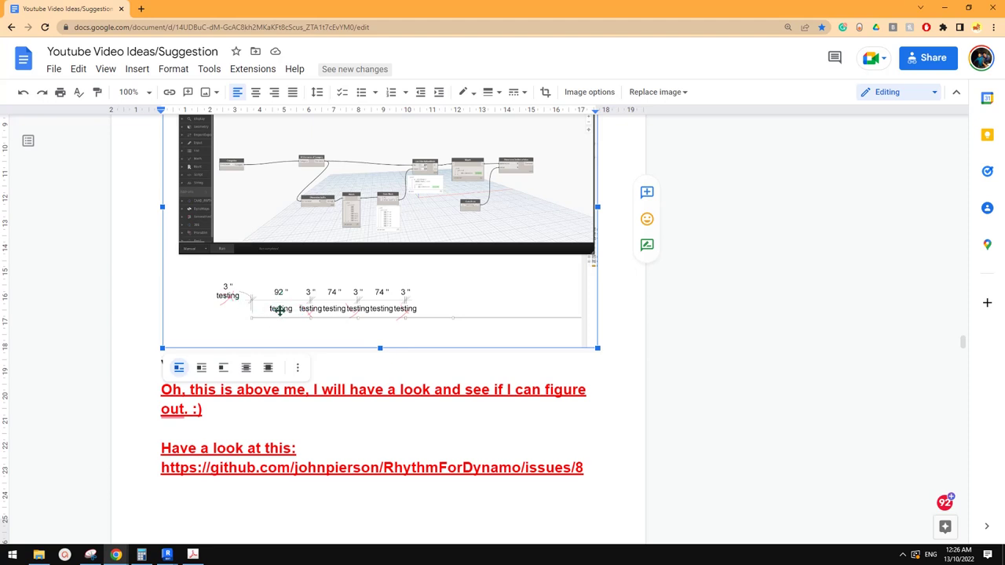
pyautogui.scroll(2, 286, 311)
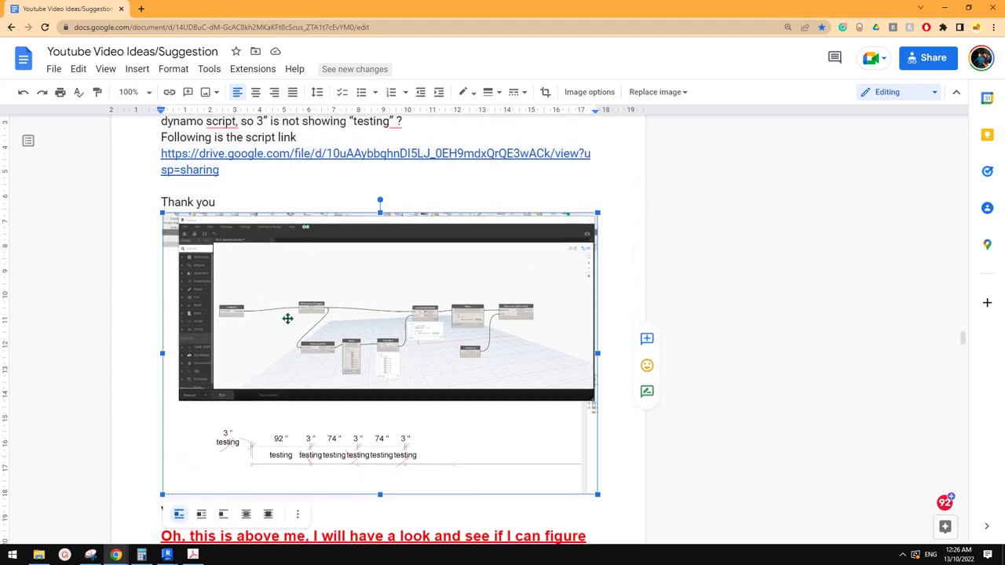
# Return to Dynamo and examine the Watch, "testing" Code Block and Dimension.SetBelowValue nodes at the graph's end.
pyautogui.moveTo(167, 554)
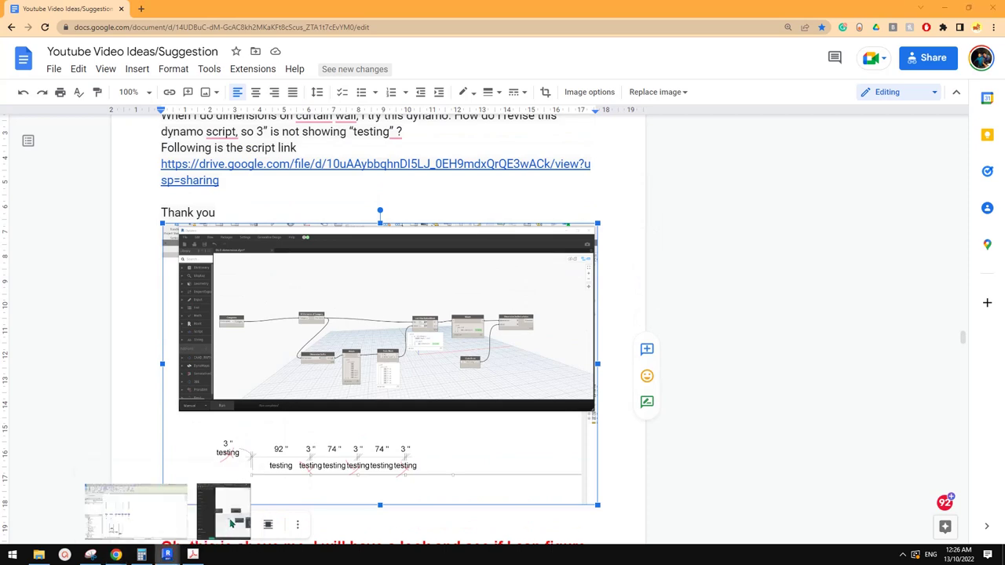
pyautogui.click(228, 518)
pyautogui.moveTo(923, 325); pyautogui.dragTo(784, 339, button='middle')
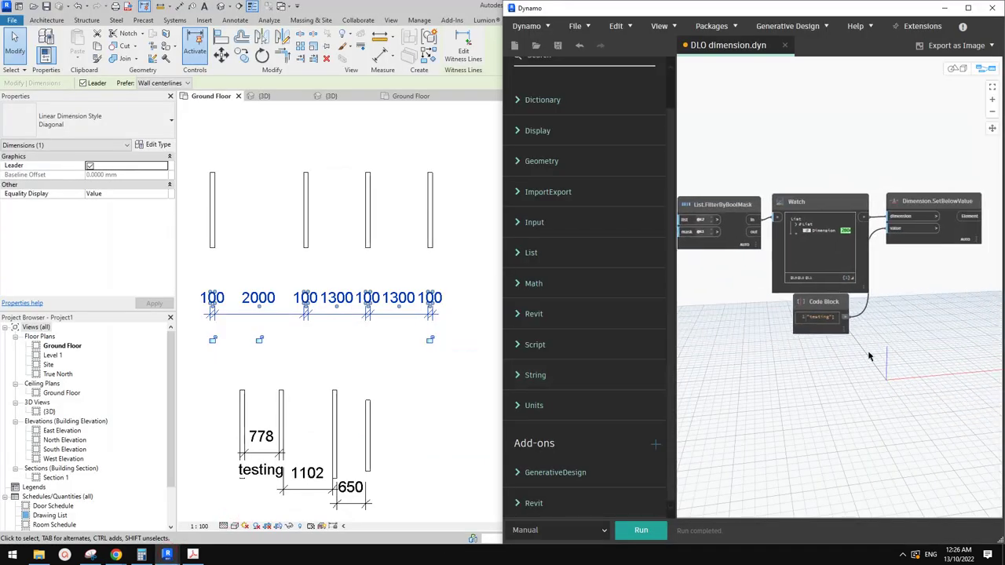
pyautogui.scroll(3, 947, 206)
pyautogui.moveTo(919, 290); pyautogui.dragTo(914, 332, button='middle')
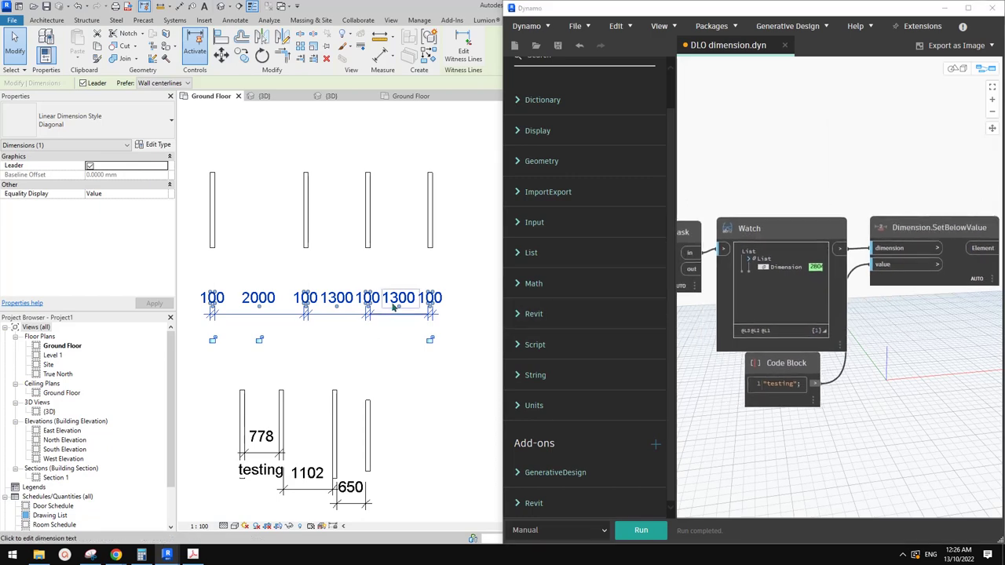
# Clear the dimension selection in the floor plan and move the Dimension.SetBelowValue node farther from the Watch node.
pyautogui.click(406, 324)
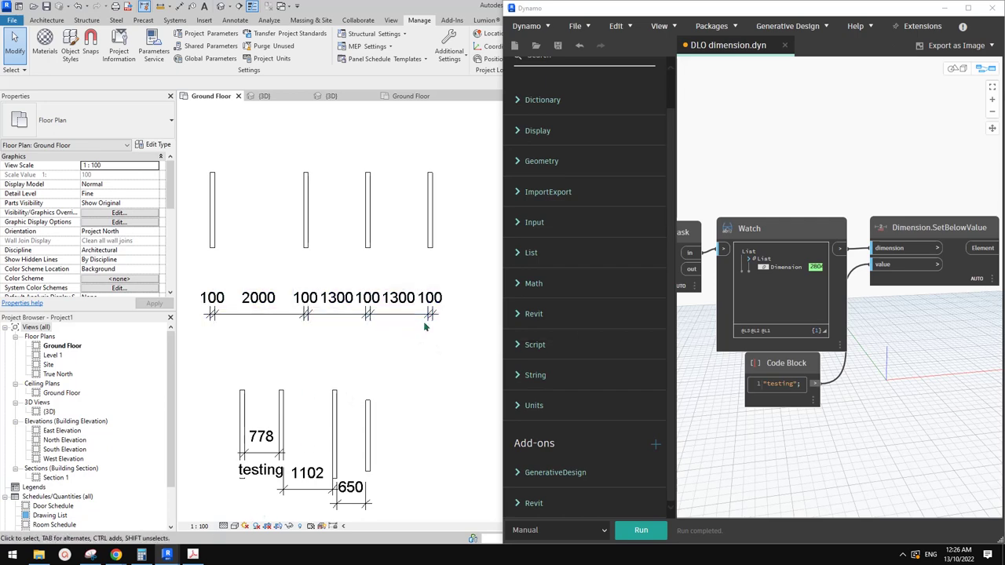
pyautogui.moveTo(389, 344); pyautogui.dragTo(395, 357, button='middle')
pyautogui.moveTo(696, 357); pyautogui.dragTo(519, 340, button='middle')
pyautogui.click(807, 231)
pyautogui.moveTo(808, 230); pyautogui.dragTo(855, 233)
pyautogui.click(395, 401)
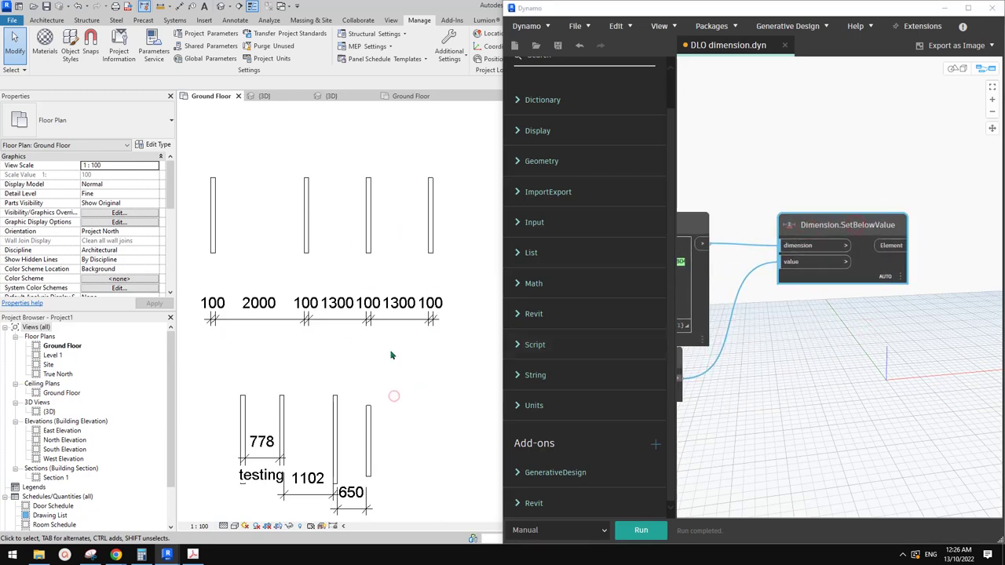
# Select the upper multi-segment dimension string in the Ground Floor plan again to view it as one element.
pyautogui.scroll(-1, 388, 354)
pyautogui.click(365, 330)
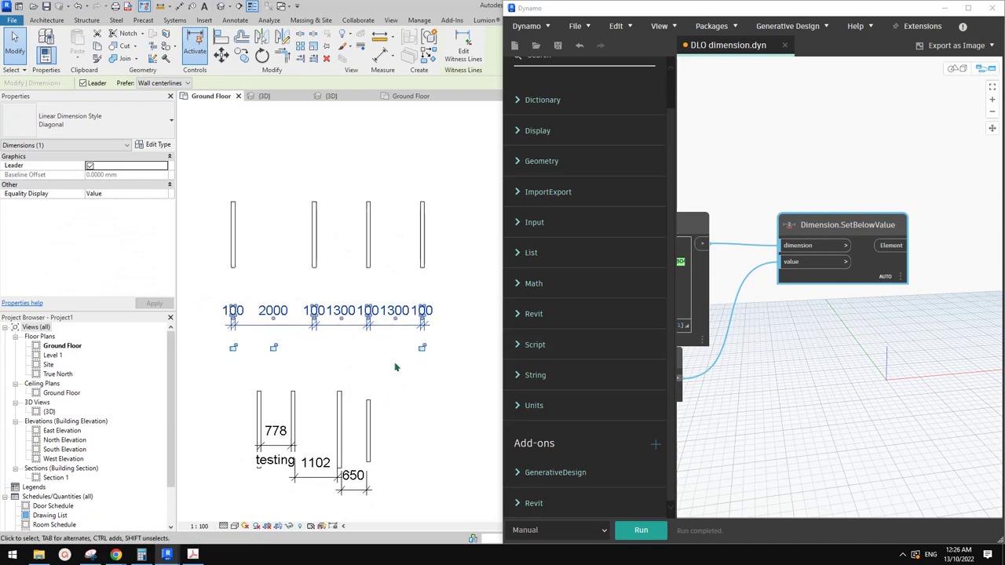
pyautogui.moveTo(395, 366); pyautogui.dragTo(387, 365, button='middle')
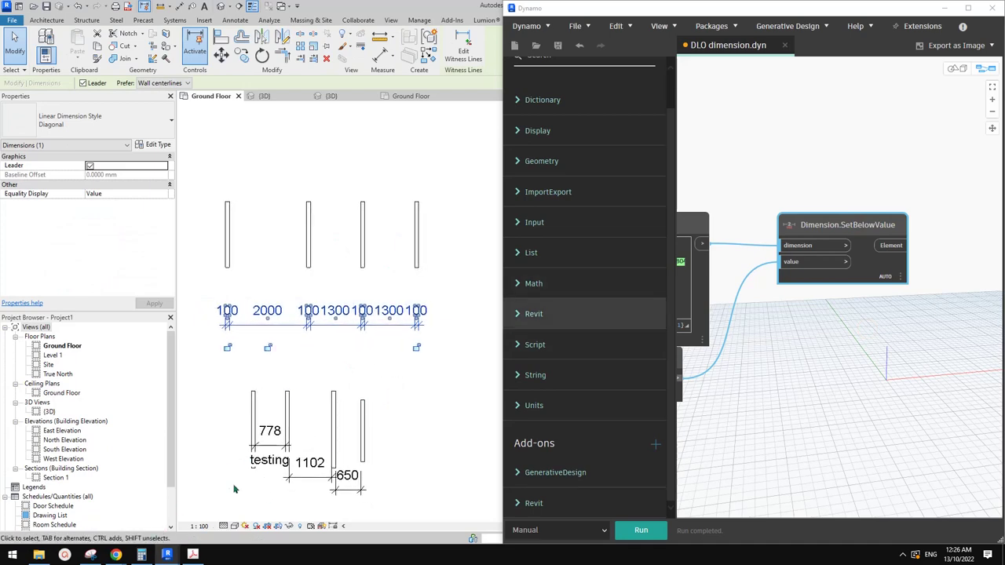
# Switch to the suggestions document in Chrome and review the written reply with the RhythmForDynamo GitHub issue link.
pyautogui.moveTo(117, 555)
pyautogui.click(173, 518)
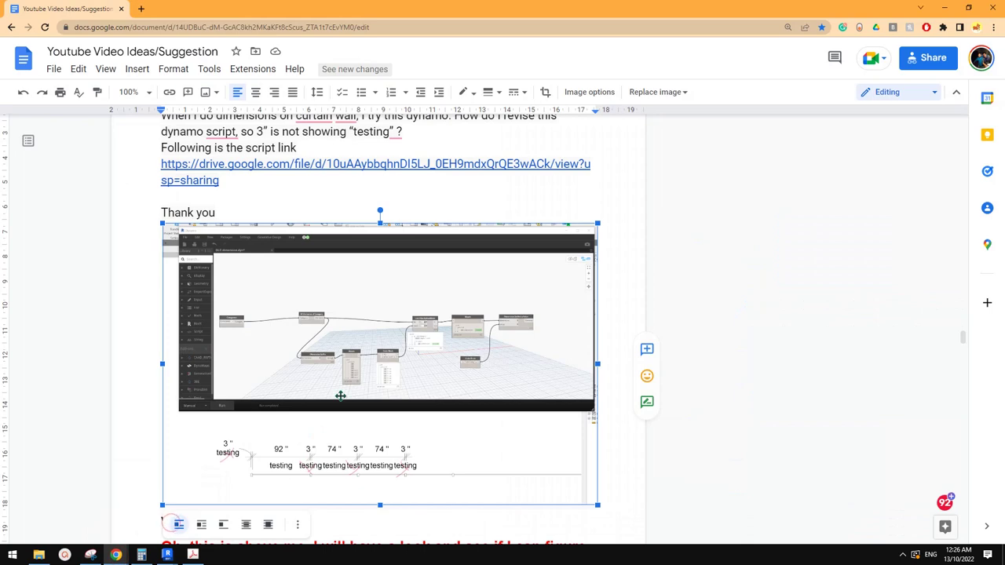
pyautogui.scroll(-4, 370, 373)
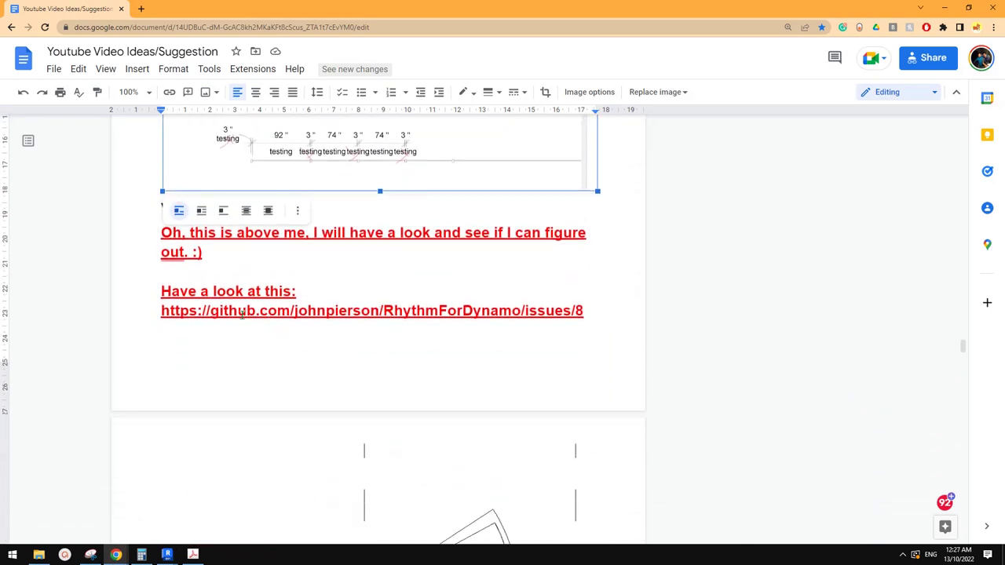
pyautogui.click(377, 359)
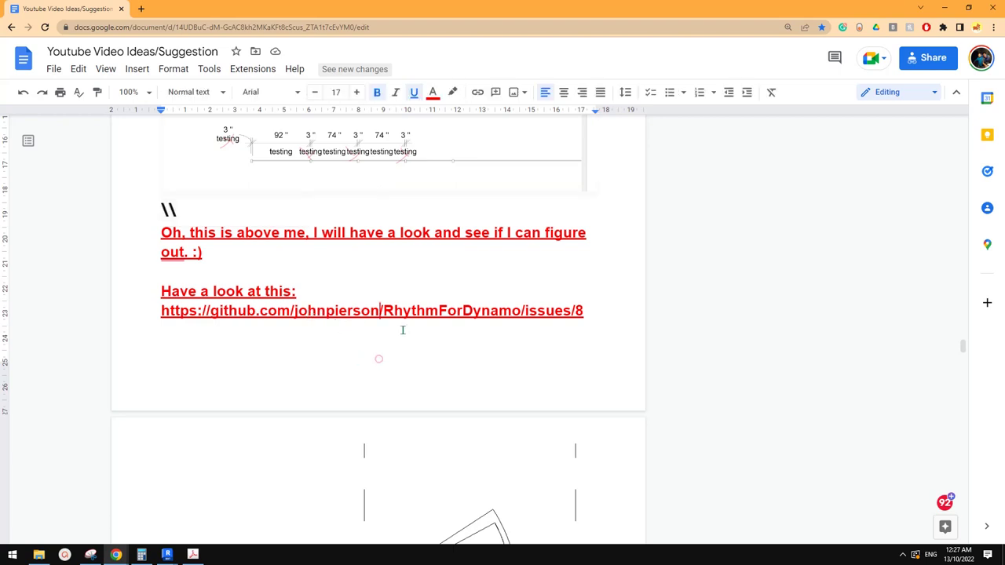
pyautogui.scroll(1, 313, 329)
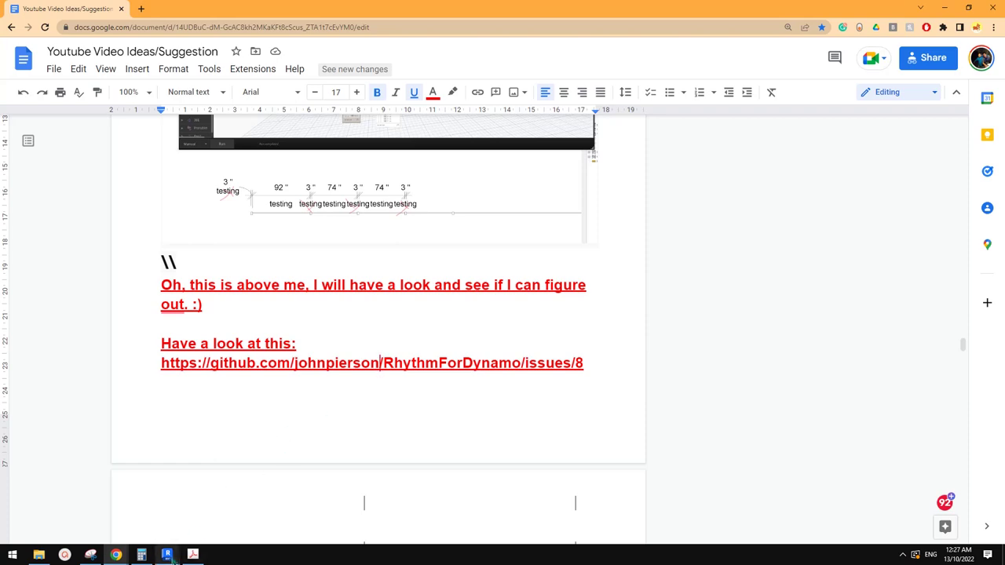
# Return to Revit and Dynamo, deselect the dimension string, and examine the inputs feeding Dimension.SetBelowValue.
pyautogui.moveTo(167, 554)
pyautogui.click(223, 518)
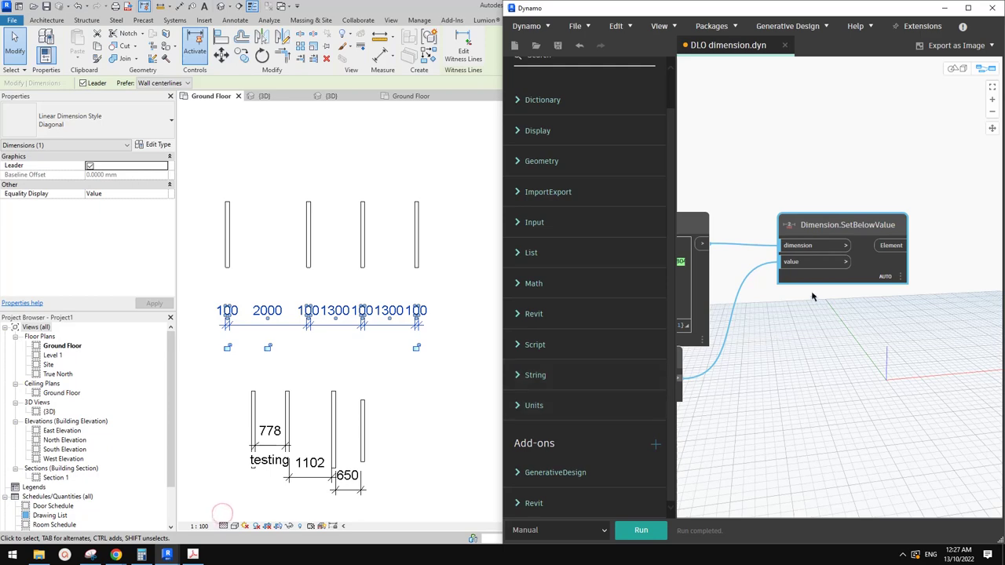
pyautogui.scroll(1, 440, 397)
pyautogui.click(369, 353)
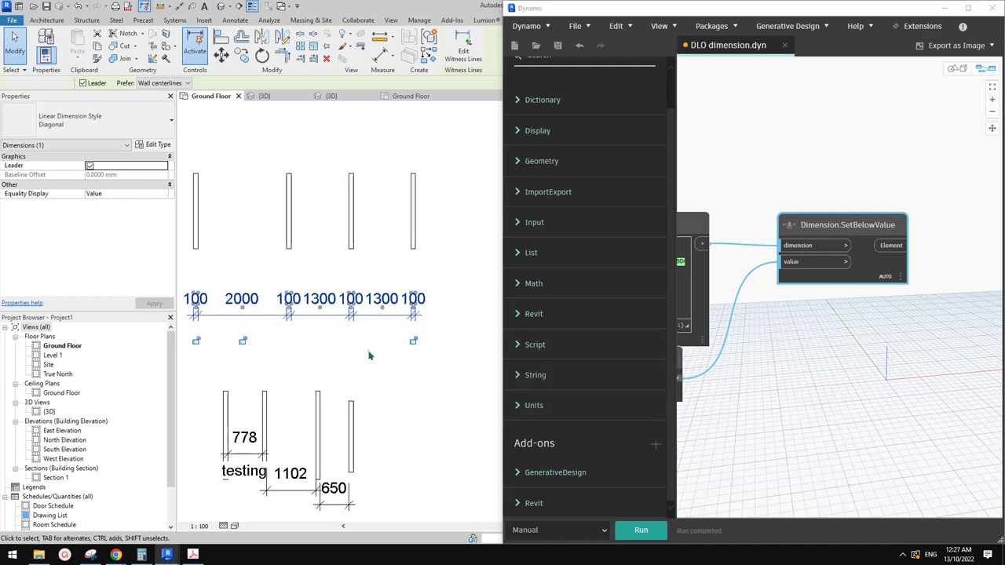
pyautogui.moveTo(345, 384); pyautogui.dragTo(382, 380, button='middle')
pyautogui.scroll(-1, 409, 373)
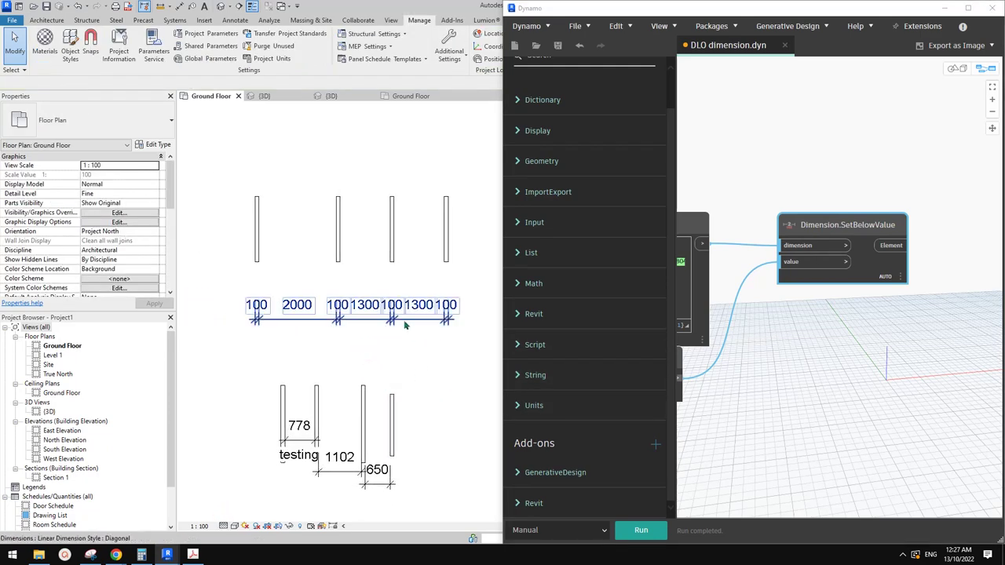
pyautogui.moveTo(728, 375); pyautogui.dragTo(713, 409, button='middle')
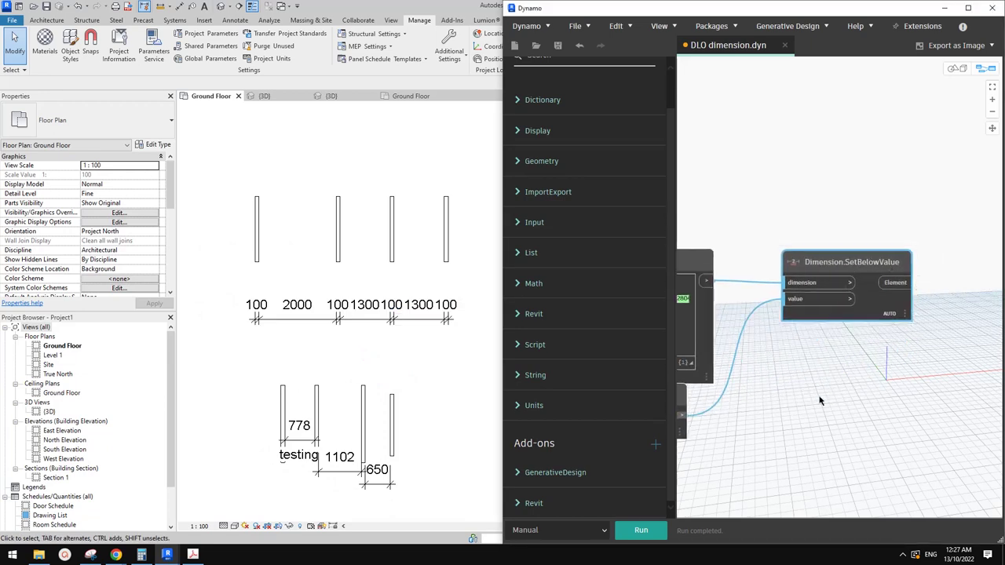
pyautogui.moveTo(818, 396); pyautogui.dragTo(898, 376, button='middle')
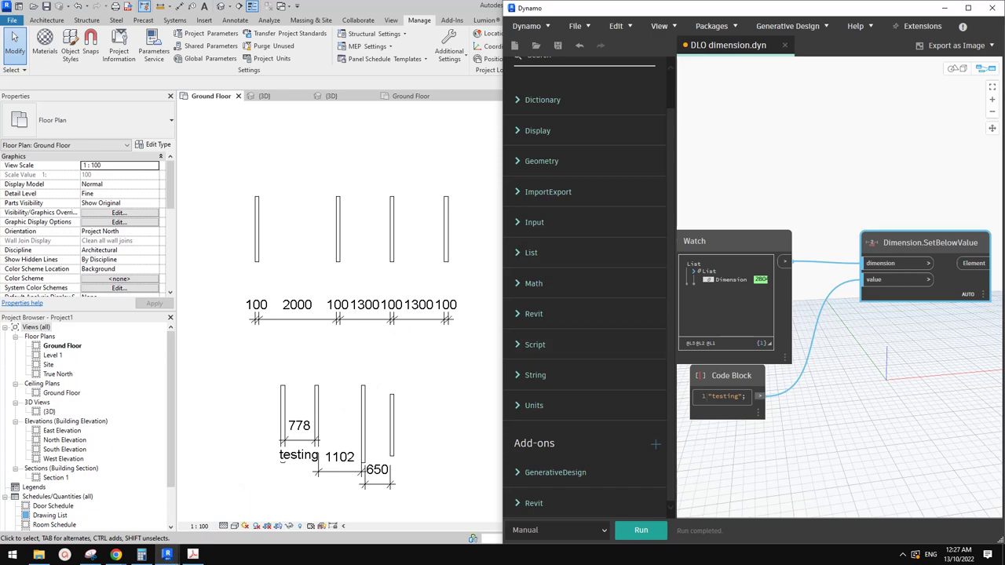
# Switch to the browser showing RhythmForDynamo issue #8 on Dimension.SetBelowValue for multi-segment dimensions and read through its comments.
pyautogui.click(116, 555)
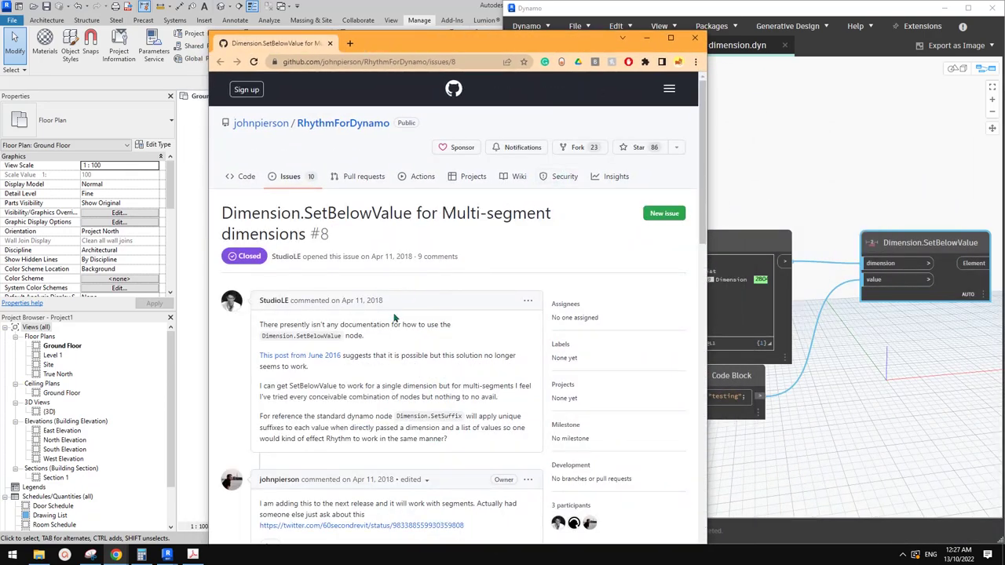
pyautogui.scroll(-1, 394, 317)
pyautogui.scroll(-6, 400, 328)
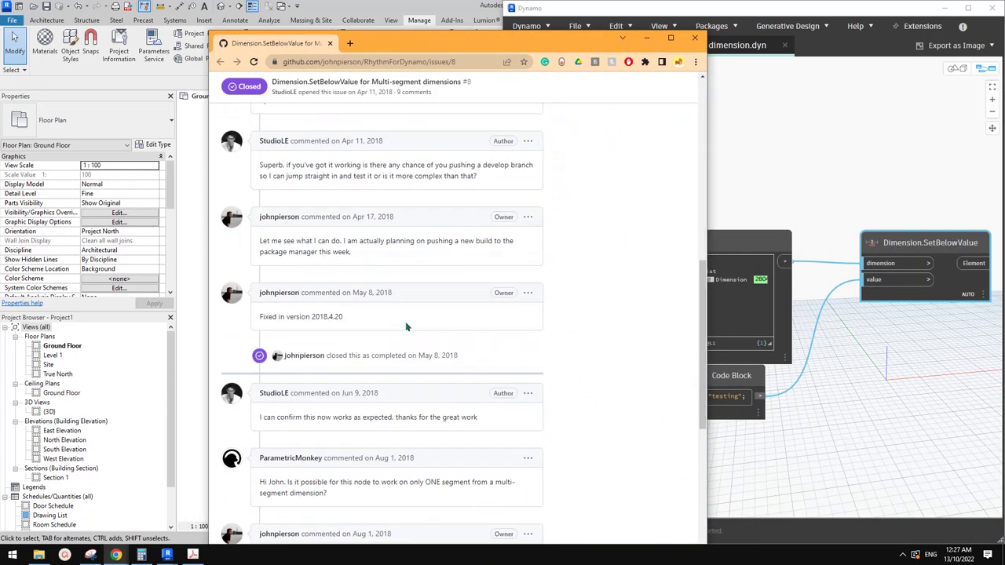
pyautogui.scroll(6, 405, 324)
pyautogui.scroll(-4, 405, 324)
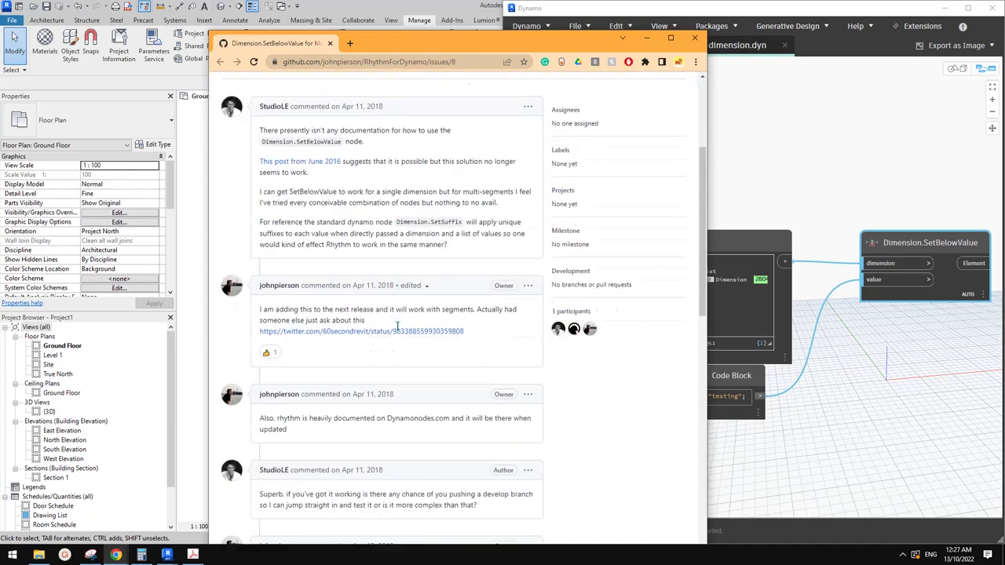
pyautogui.scroll(3, 400, 328)
pyautogui.scroll(-5, 397, 330)
pyautogui.scroll(-7, 397, 331)
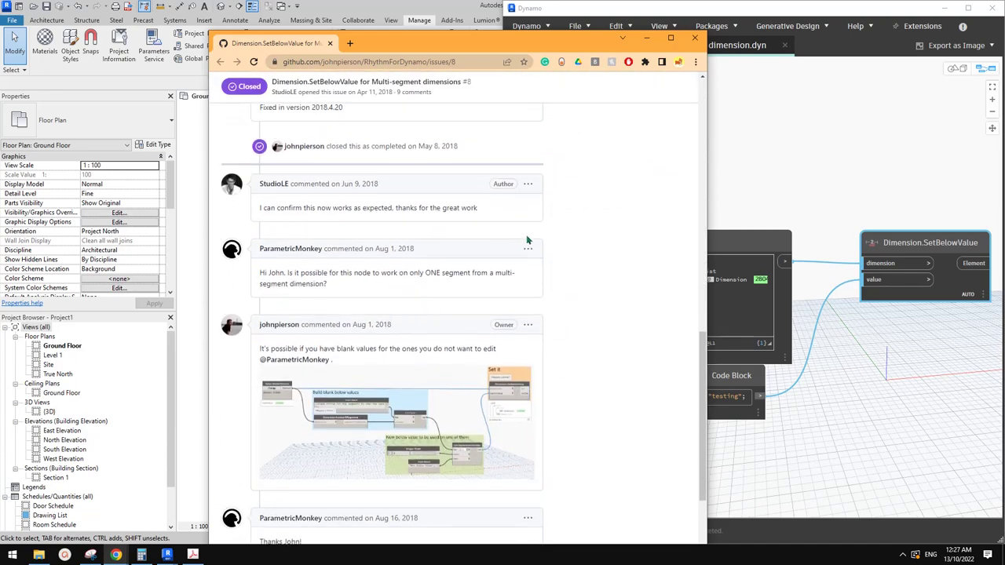
# Reread the GitHub comments about editing only one segment of a multi-segment dimension and close the issue window.
pyautogui.scroll(-3, 494, 405)
pyautogui.scroll(3, 494, 405)
pyautogui.moveTo(291, 248)
pyautogui.click(694, 38)
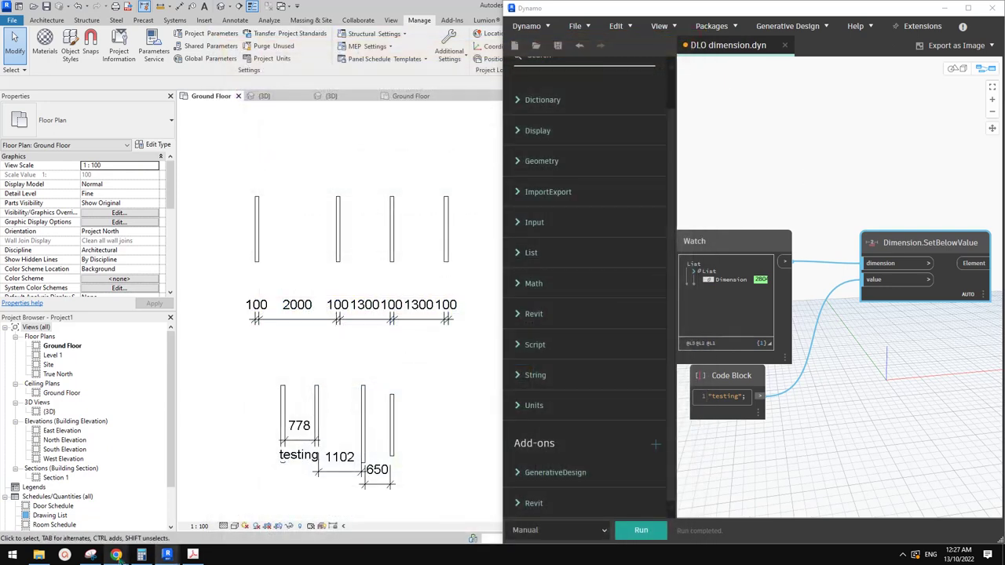
# Switch to the suggestions document in Chrome and read the following question about cutting the spiral stairs correctly on the floor plan.
pyautogui.moveTo(118, 555)
pyautogui.click(164, 522)
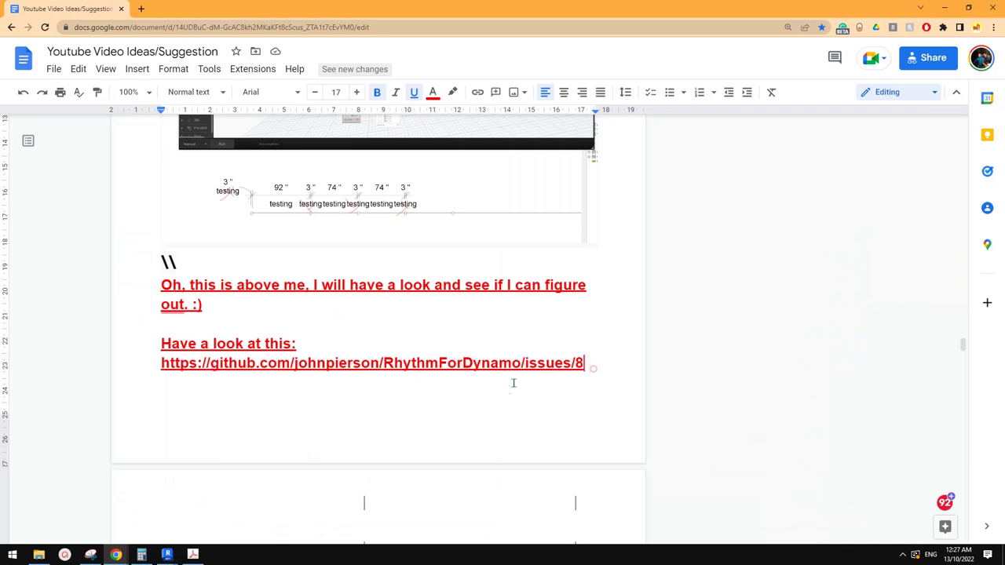
pyautogui.scroll(-7, 400, 301)
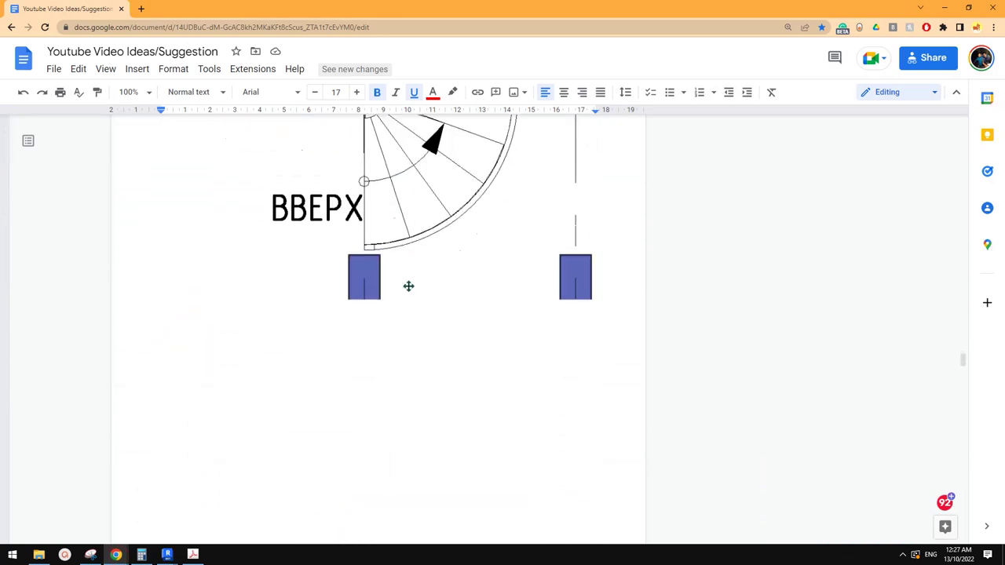
pyautogui.scroll(-4, 408, 286)
pyautogui.scroll(6, 408, 284)
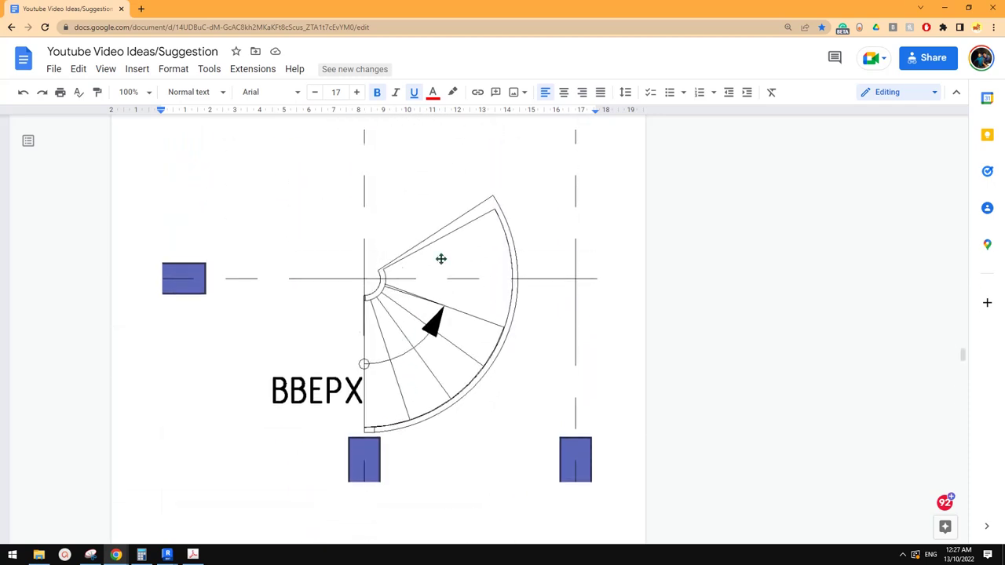
pyautogui.scroll(-5, 438, 295)
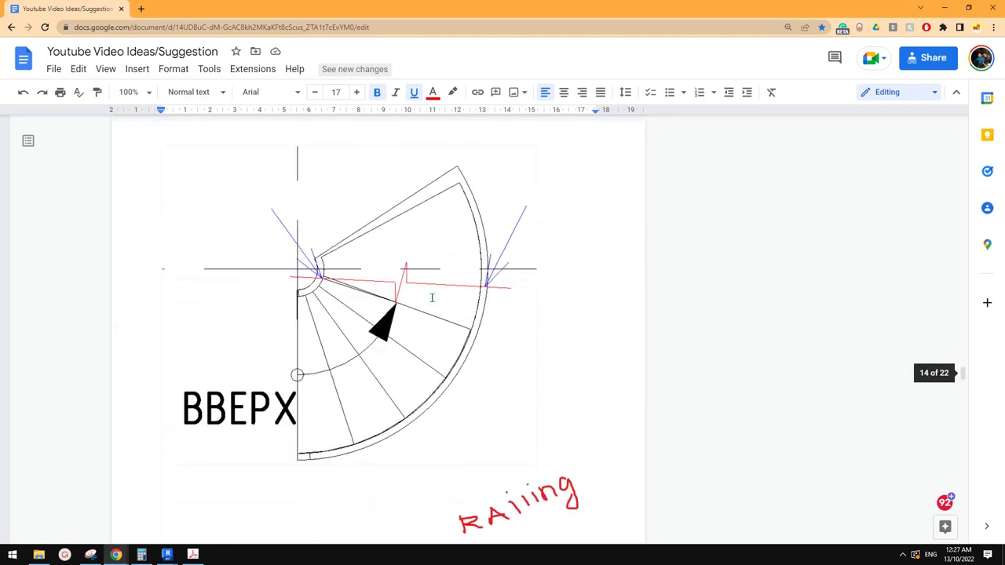
pyautogui.scroll(-10, 435, 298)
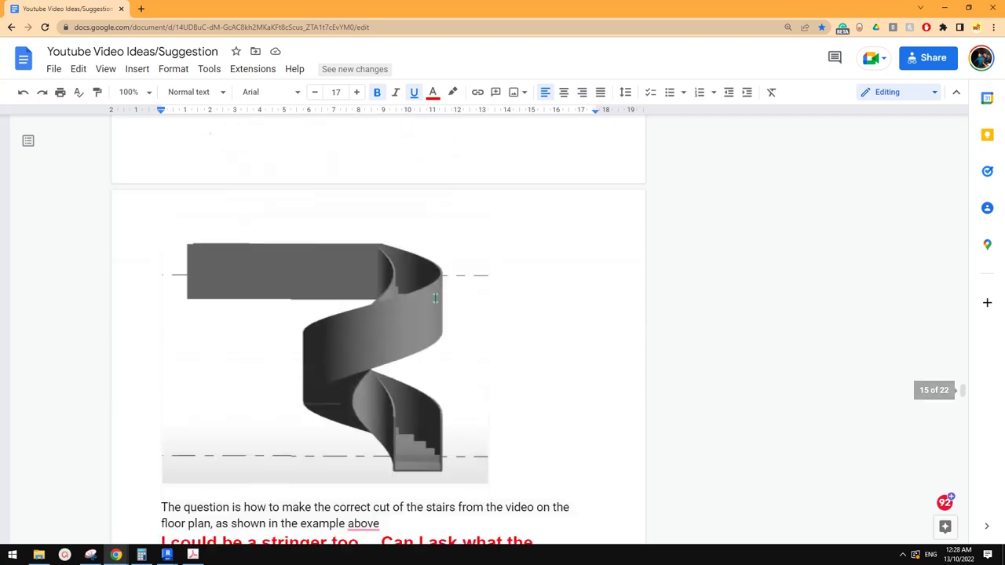
pyautogui.scroll(-2, 435, 298)
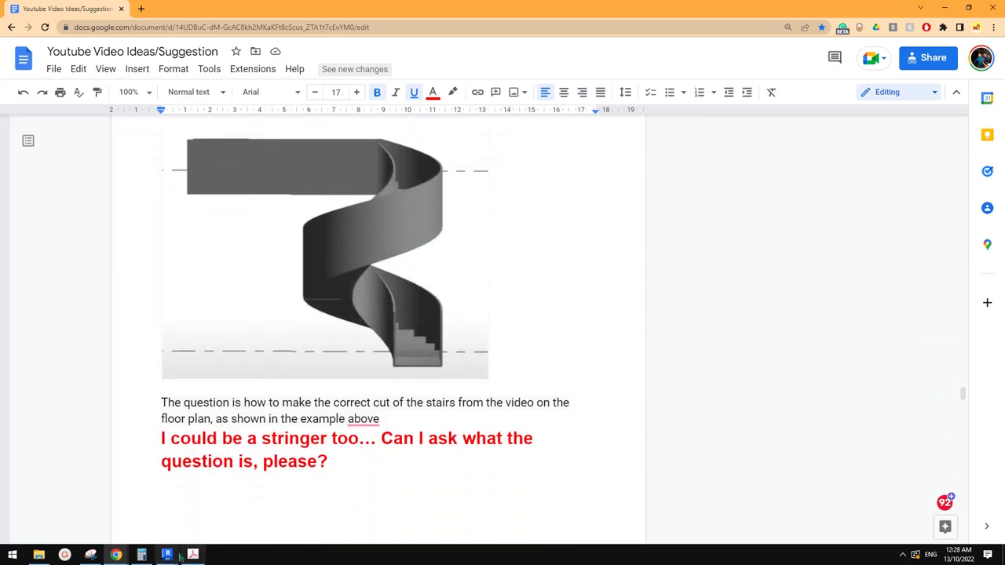
# Return to Revit, close Dynamo, and close Project1 without saving its changes.
pyautogui.moveTo(166, 554)
pyautogui.click(136, 509)
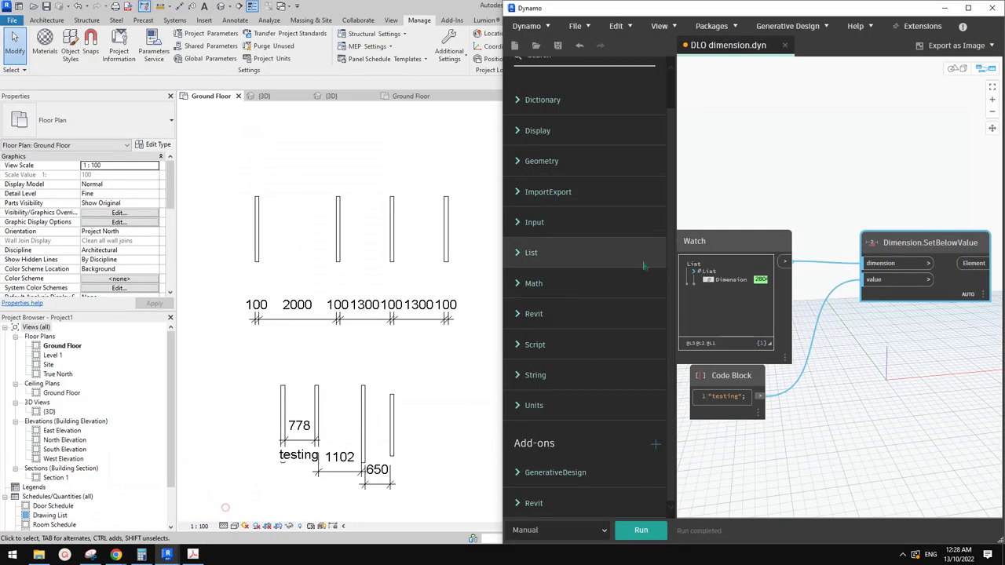
pyautogui.click(992, 7)
pyautogui.click(776, 301)
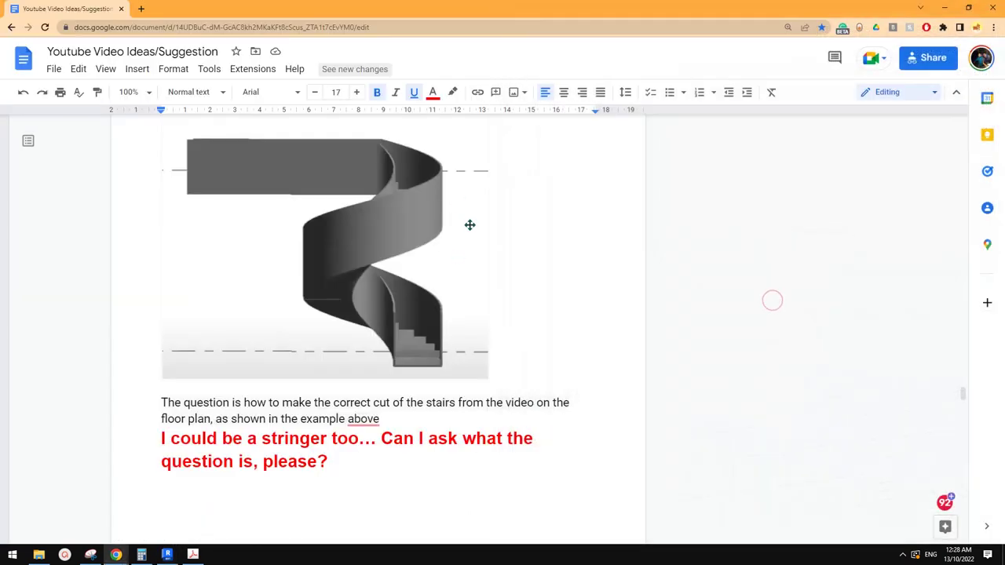
pyautogui.click(167, 555)
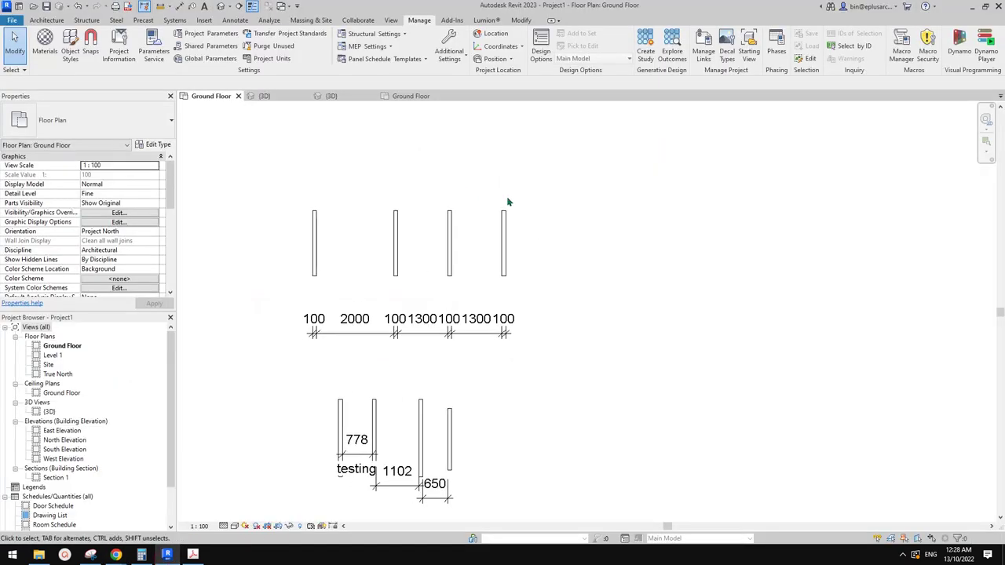
pyautogui.click(237, 96)
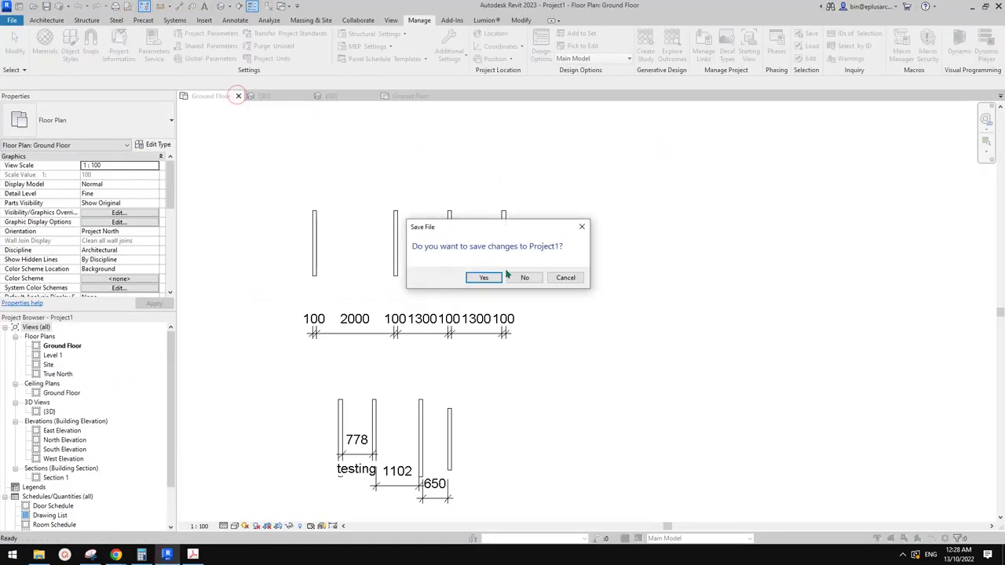
pyautogui.click(522, 277)
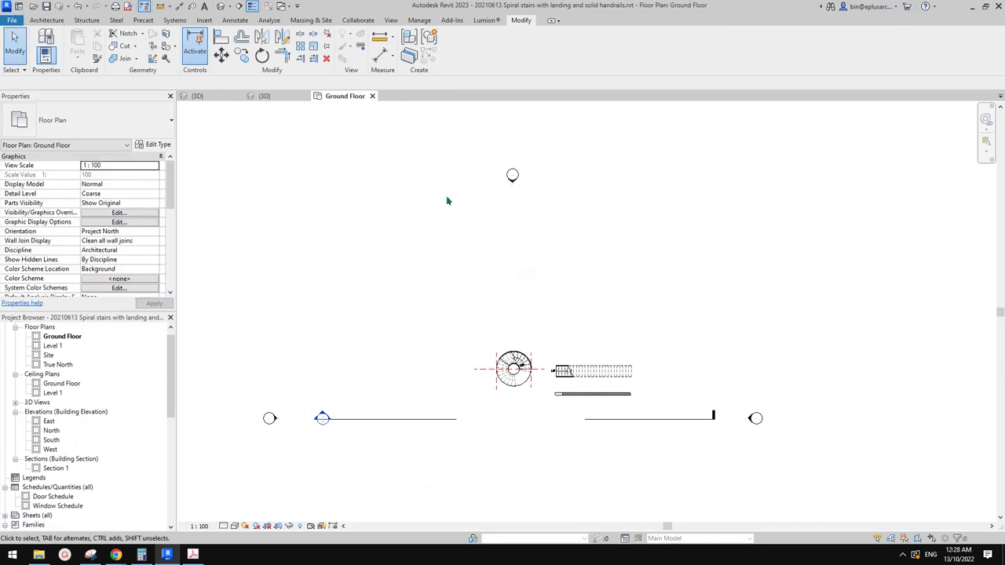
# Open the default 3D view of the spiral stairs project and select the solid spiral handrail to examine it from several angles.
pyautogui.click(220, 6)
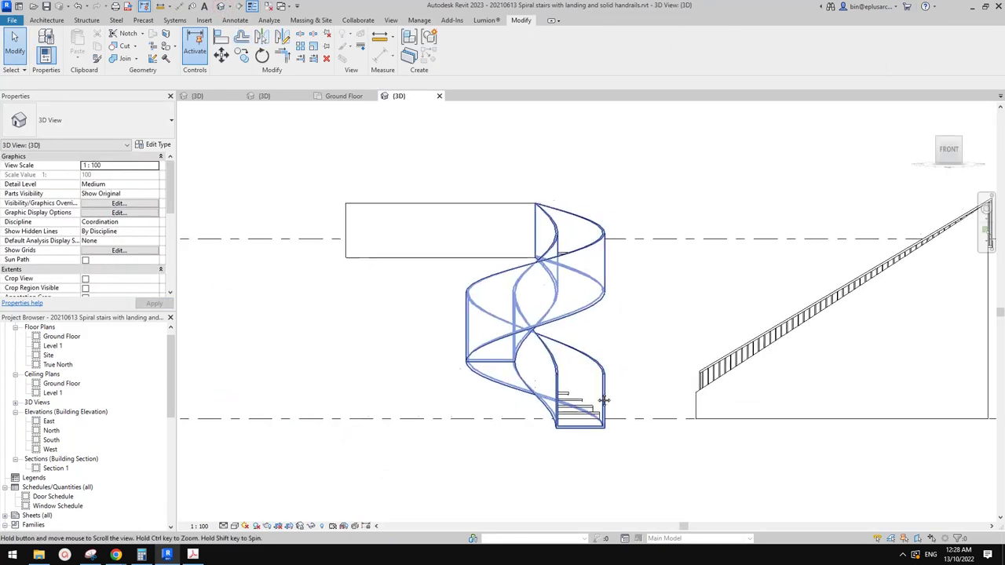
pyautogui.click(539, 290)
pyautogui.scroll(-1, 553, 298)
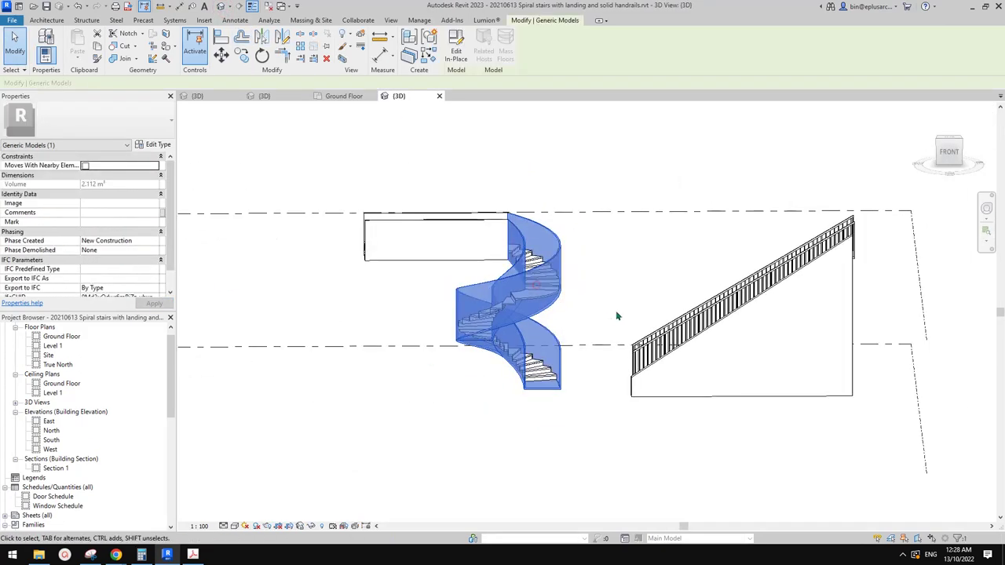
pyautogui.scroll(1, 530, 312)
pyautogui.keyDown('shift'); pyautogui.moveTo(615, 315); pyautogui.dragTo(582, 328, button='middle'); pyautogui.keyUp('shift')
pyautogui.press('Escape')
pyautogui.scroll(1, 550, 314)
pyautogui.click(604, 229)
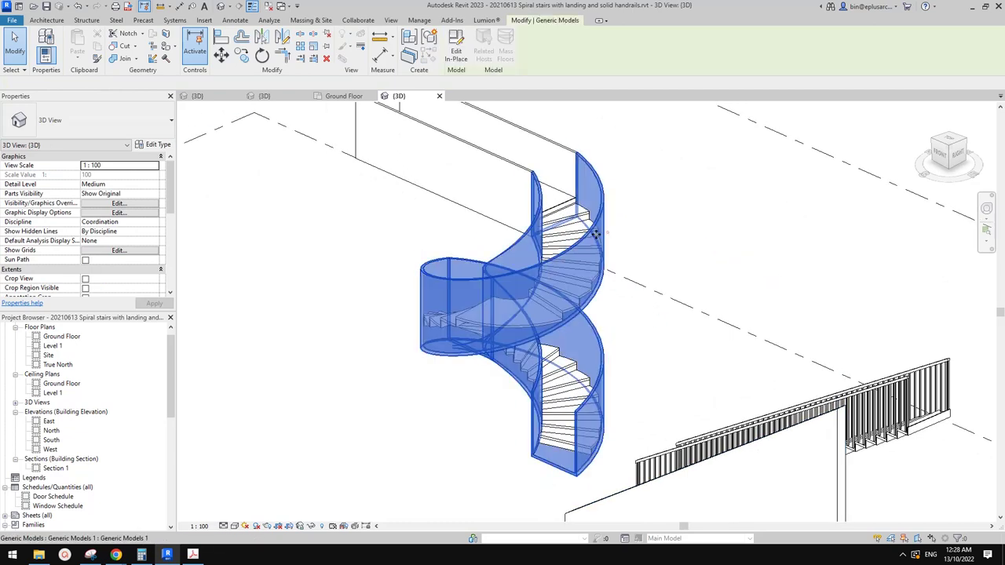
pyautogui.keyDown('shift'); pyautogui.moveTo(562, 293); pyautogui.dragTo(591, 326, button='middle'); pyautogui.keyUp('shift')
pyautogui.scroll(1, 592, 327)
pyautogui.moveTo(592, 327); pyautogui.dragTo(631, 325, button='middle')
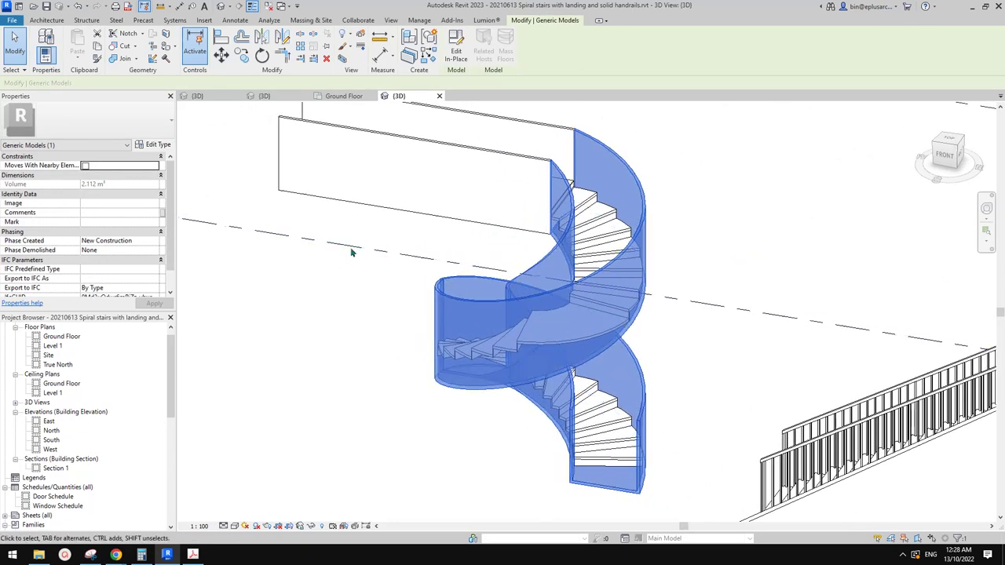
# Open the spiral handrail for in-place editing, inspect its upper swept blend from several angles, and finish the model.
pyautogui.click(456, 48)
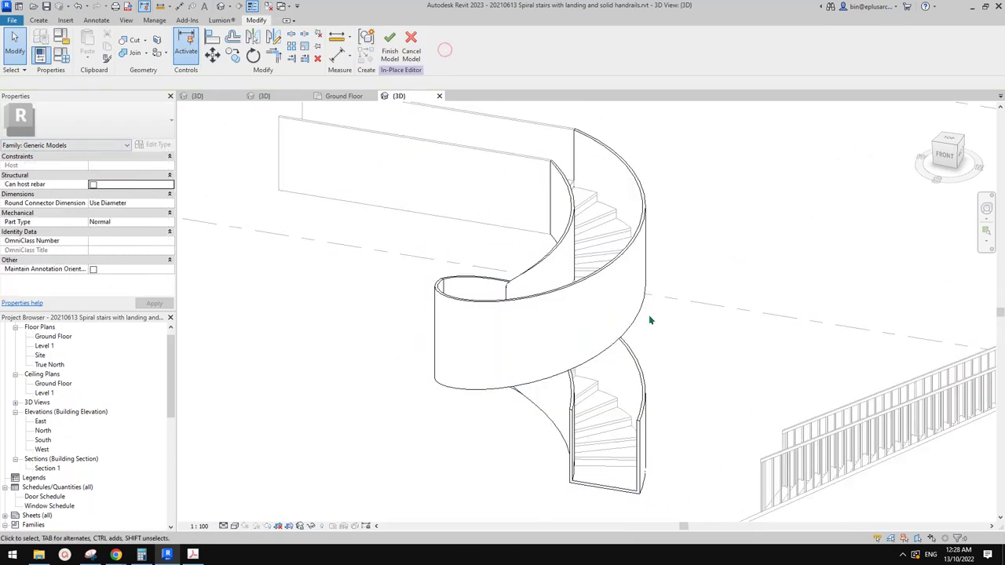
pyautogui.click(509, 315)
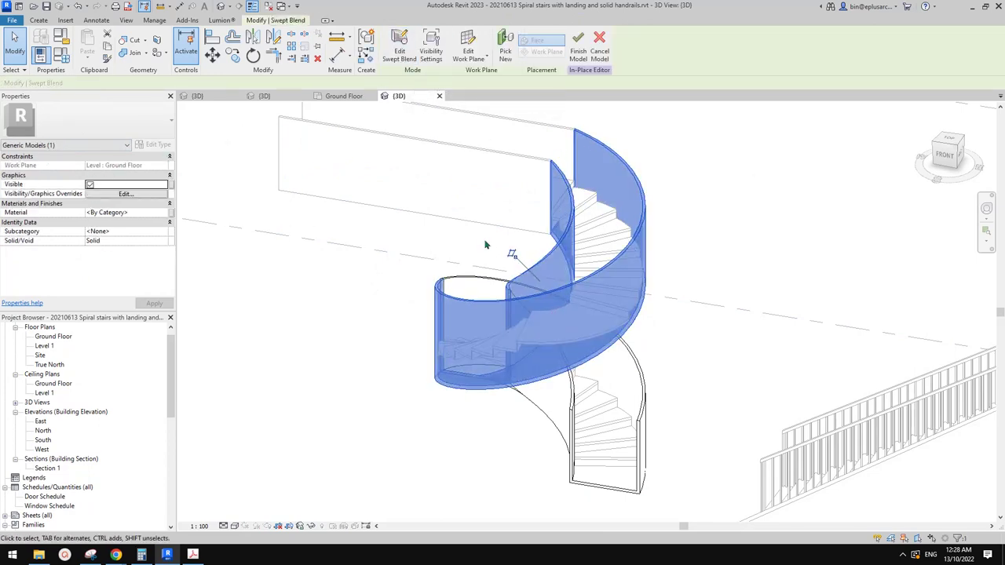
pyautogui.keyDown('shift'); pyautogui.moveTo(485, 246); pyautogui.dragTo(602, 317, button='middle'); pyautogui.keyUp('shift')
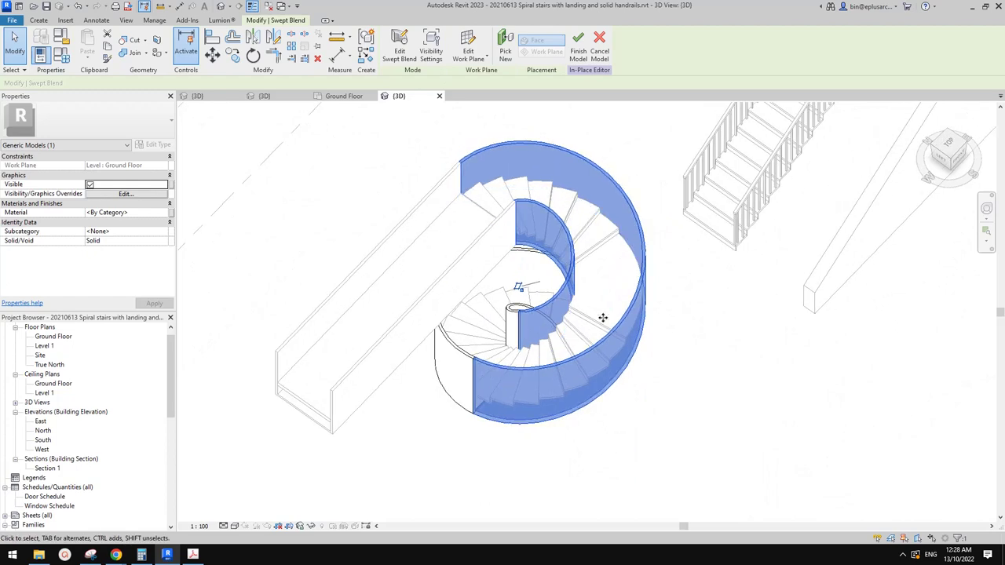
pyautogui.moveTo(465, 210)
pyautogui.keyDown('shift'); pyautogui.mouseDown(button='middle')
pyautogui.moveTo(358, 173)
pyautogui.moveTo(579, 385)
pyautogui.moveTo(552, 341)
pyautogui.moveTo(506, 369)
pyautogui.moveTo(552, 417)
pyautogui.moveTo(552, 348)
pyautogui.mouseUp(button='middle'); pyautogui.keyUp('shift')
pyautogui.press('Escape')
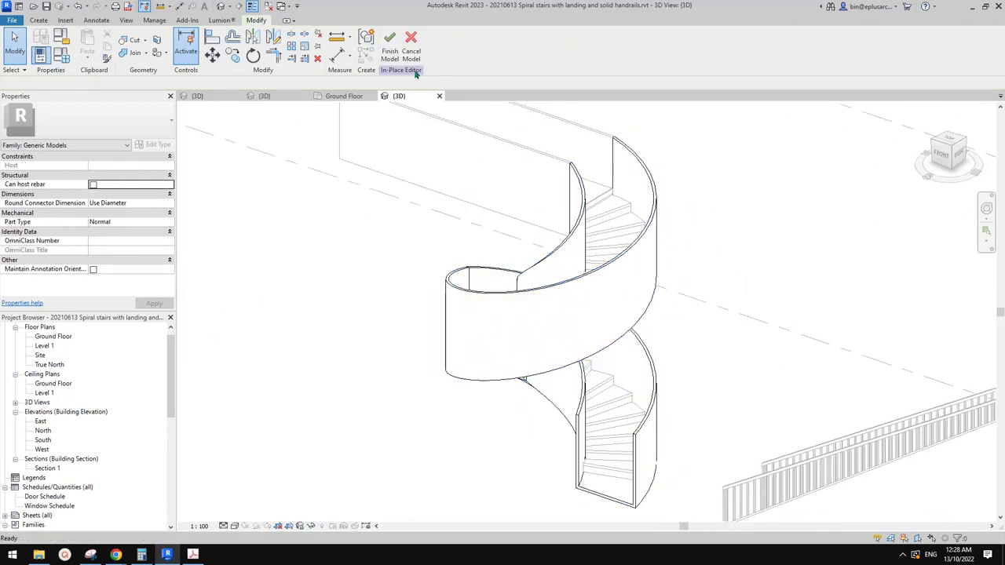
pyautogui.click(390, 53)
# Look over the spiral handrail in 3D and open the Ground Floor plan to view the spiral stair.
pyautogui.keyDown('shift'); pyautogui.moveTo(679, 338); pyautogui.dragTo(542, 407, button='middle'); pyautogui.keyUp('shift')
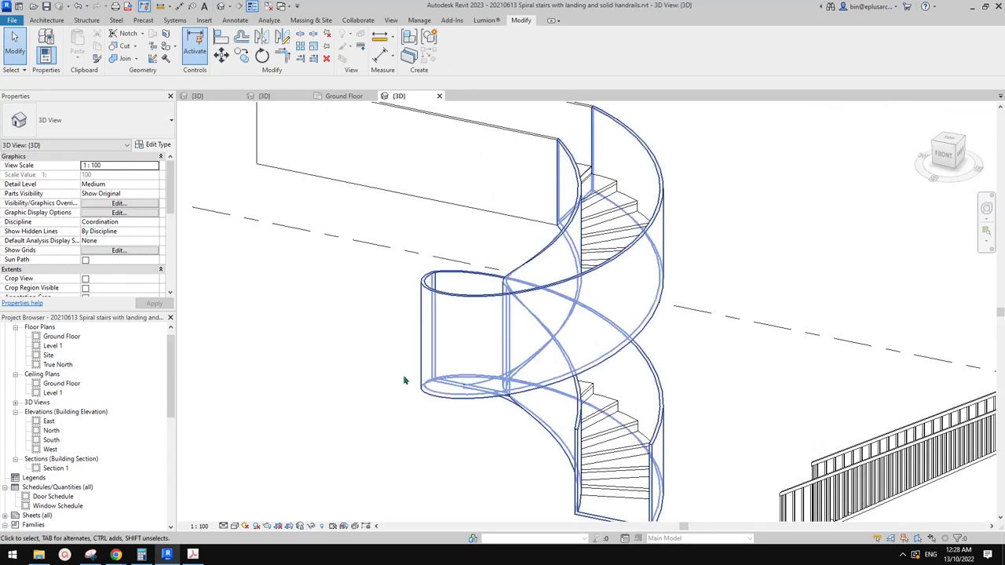
pyautogui.moveTo(404, 379); pyautogui.dragTo(361, 367, button='middle')
pyautogui.moveTo(489, 347); pyautogui.dragTo(493, 305, button='middle')
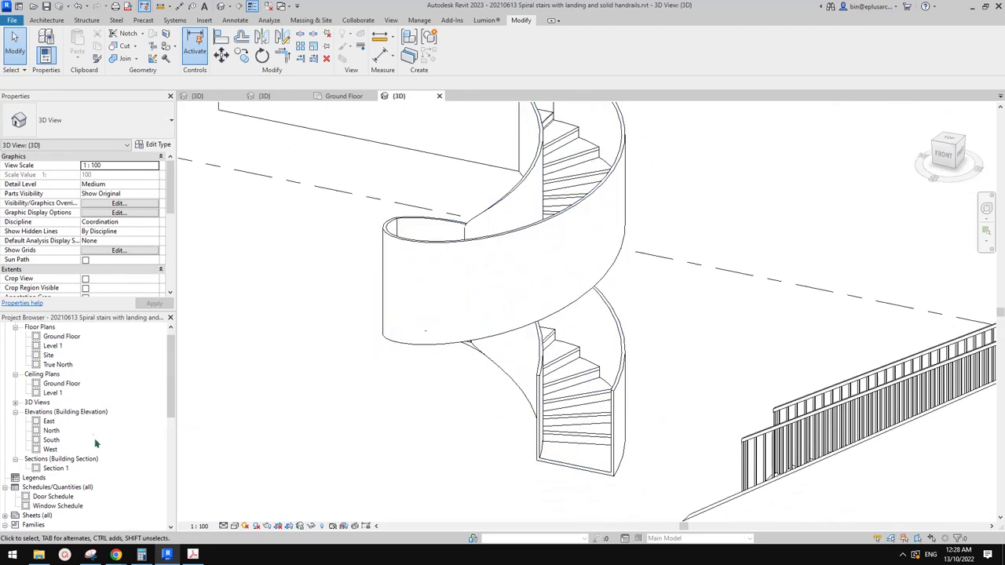
pyautogui.scroll(1, 96, 445)
pyautogui.doubleClick(70, 346)
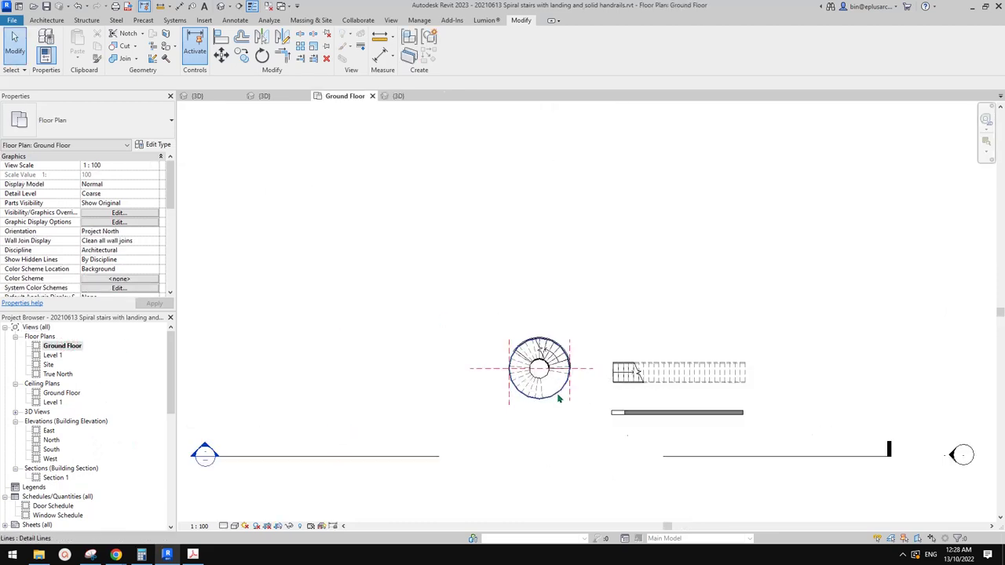
pyautogui.scroll(4, 559, 399)
# Switch to the suggestions document in Chrome and examine the marked-up stair plans showing the desired cut and railing.
pyautogui.moveTo(115, 555)
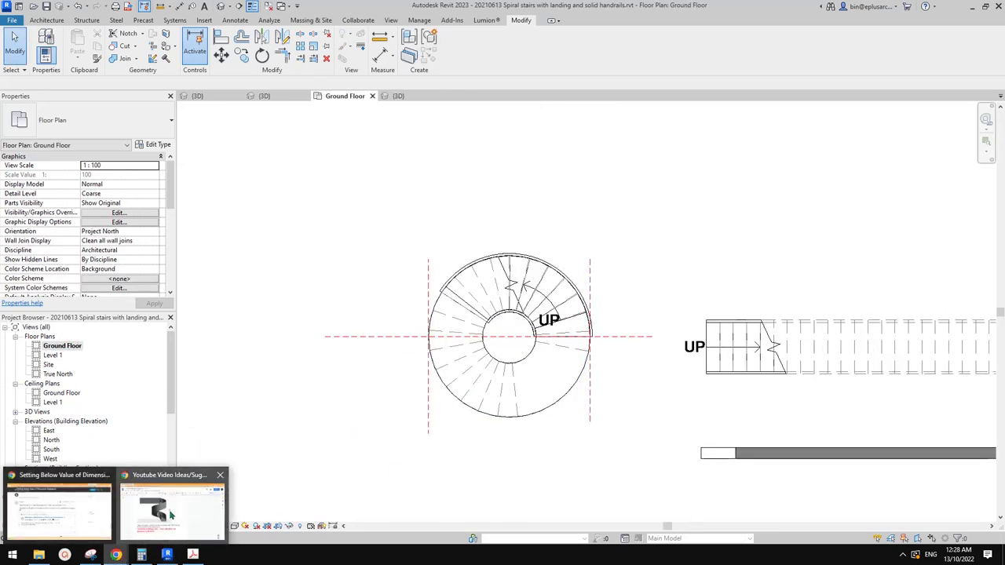
pyautogui.click(170, 515)
pyautogui.scroll(-10, 397, 314)
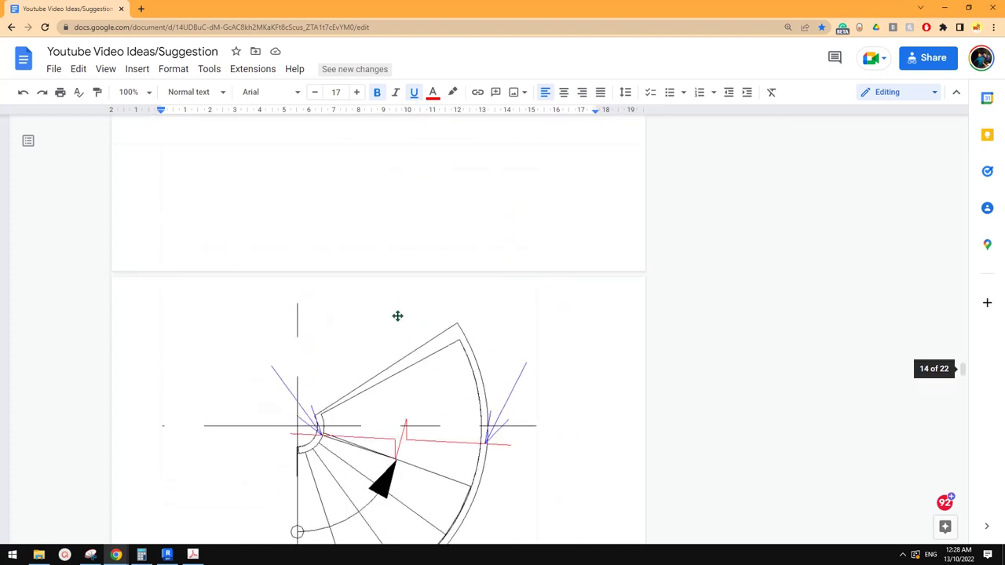
pyautogui.scroll(-4, 397, 316)
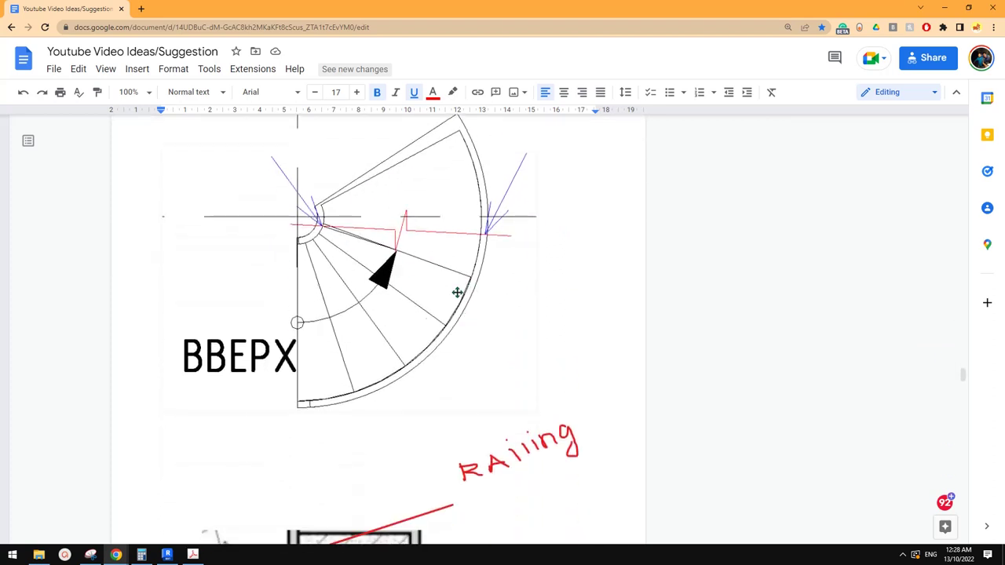
pyautogui.scroll(-2, 412, 233)
pyautogui.scroll(2, 384, 227)
pyautogui.scroll(-6, 421, 260)
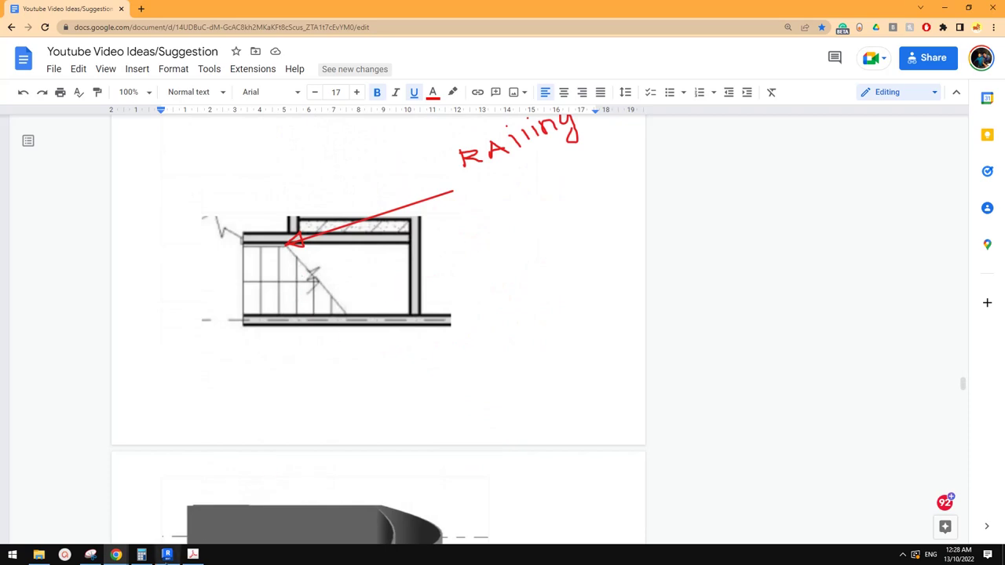
# Return to Revit and examine how the straight stair's cut line and railings display in the Ground Floor plan.
pyautogui.click(167, 554)
pyautogui.scroll(2, 585, 314)
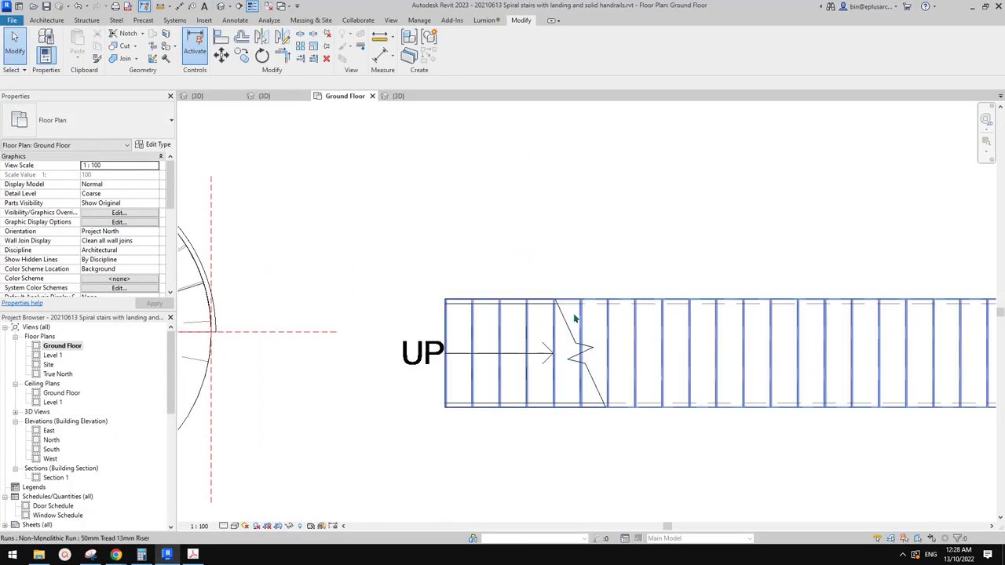
pyautogui.scroll(-1, 612, 345)
pyautogui.moveTo(616, 347); pyautogui.dragTo(439, 316, button='middle')
pyautogui.moveTo(593, 321); pyautogui.dragTo(707, 331, button='middle')
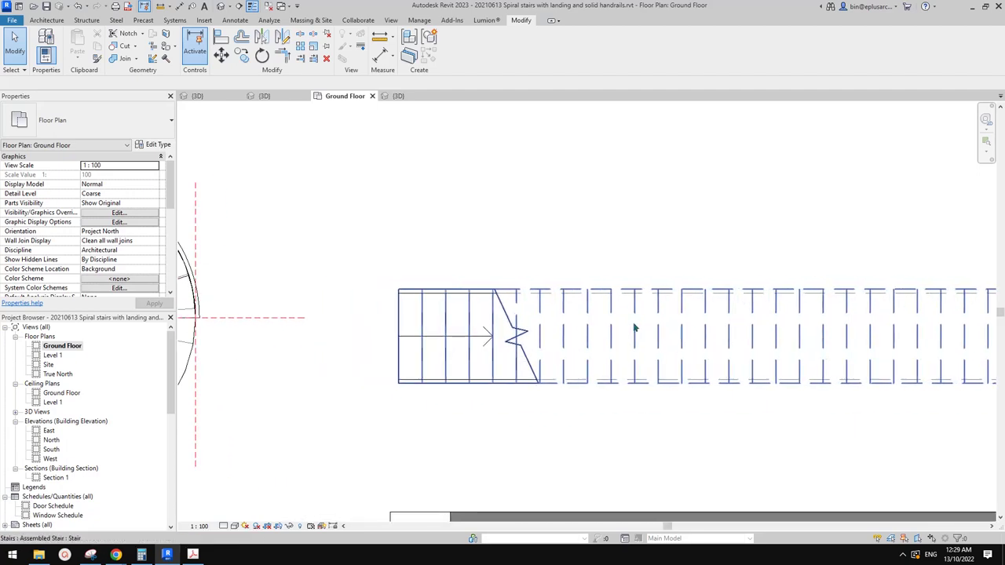
pyautogui.moveTo(520, 346); pyautogui.dragTo(731, 332, button='middle')
# Select the solid handrail around the spiral stair in the Ground Floor plan and examine its extent against the stair's cut line.
pyautogui.scroll(-2, 707, 339)
pyautogui.moveTo(500, 356); pyautogui.dragTo(588, 352, button='middle')
pyautogui.scroll(1, 564, 337)
pyautogui.moveTo(517, 180); pyautogui.dragTo(565, 224, button='middle')
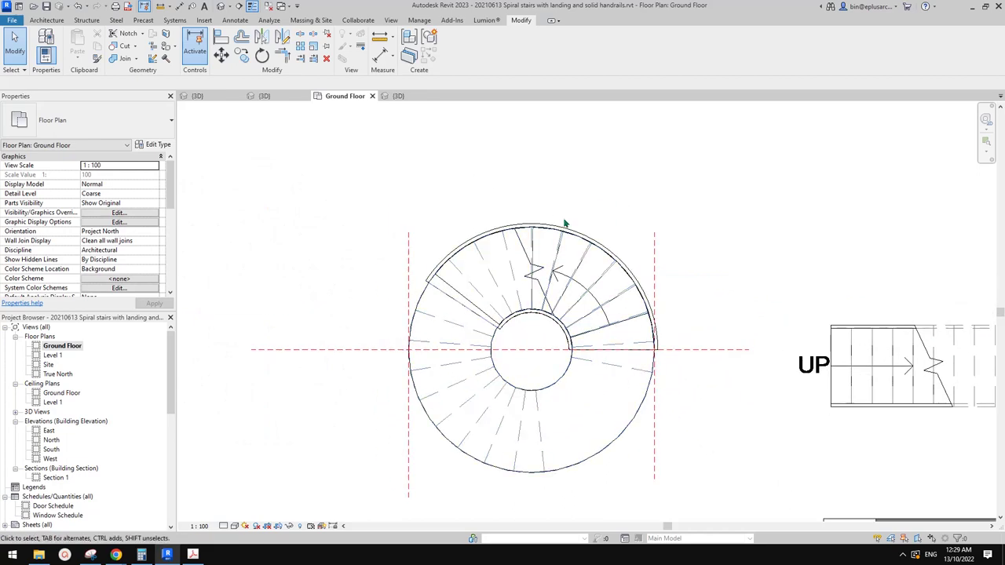
pyautogui.scroll(2, 493, 254)
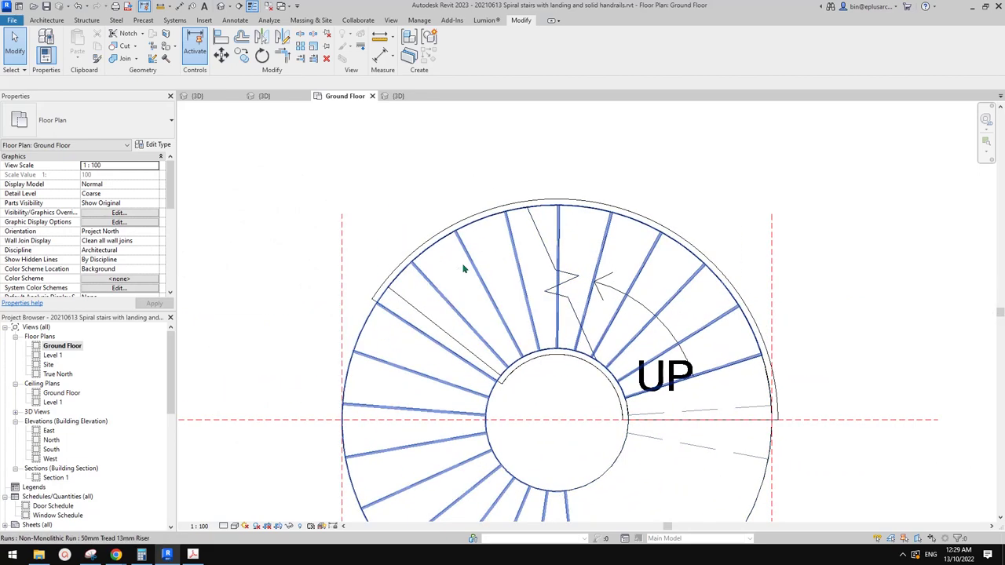
pyautogui.moveTo(422, 457); pyautogui.dragTo(410, 423, button='middle')
pyautogui.click(498, 168)
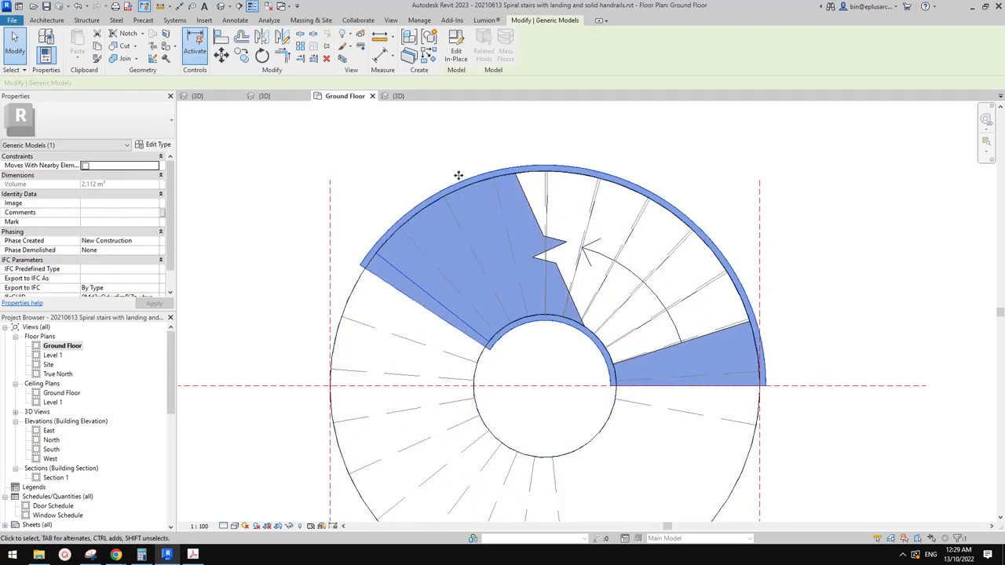
pyautogui.moveTo(529, 189); pyautogui.dragTo(520, 193, button='middle')
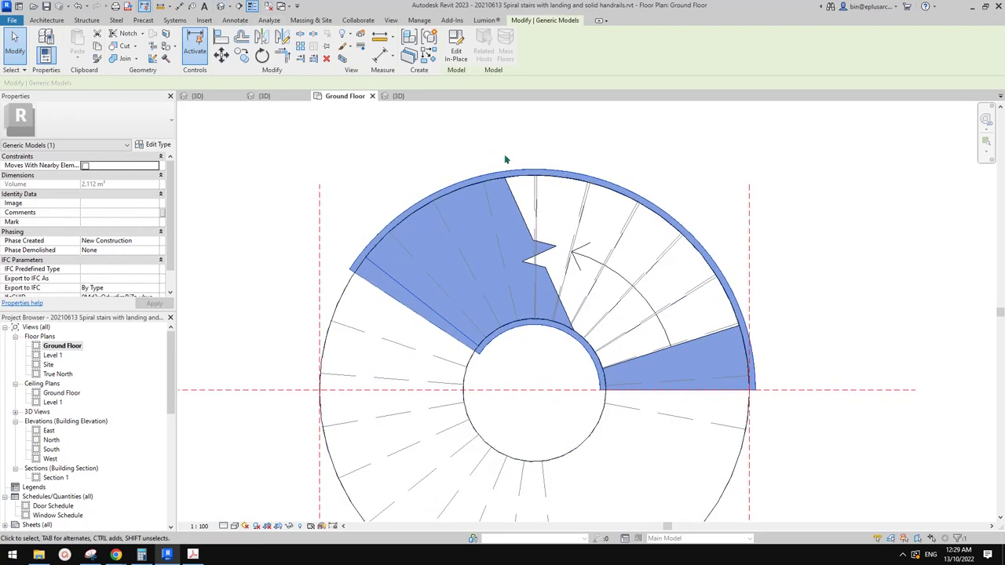
pyautogui.scroll(1, 503, 149)
pyautogui.moveTo(388, 144); pyautogui.dragTo(390, 150, button='middle')
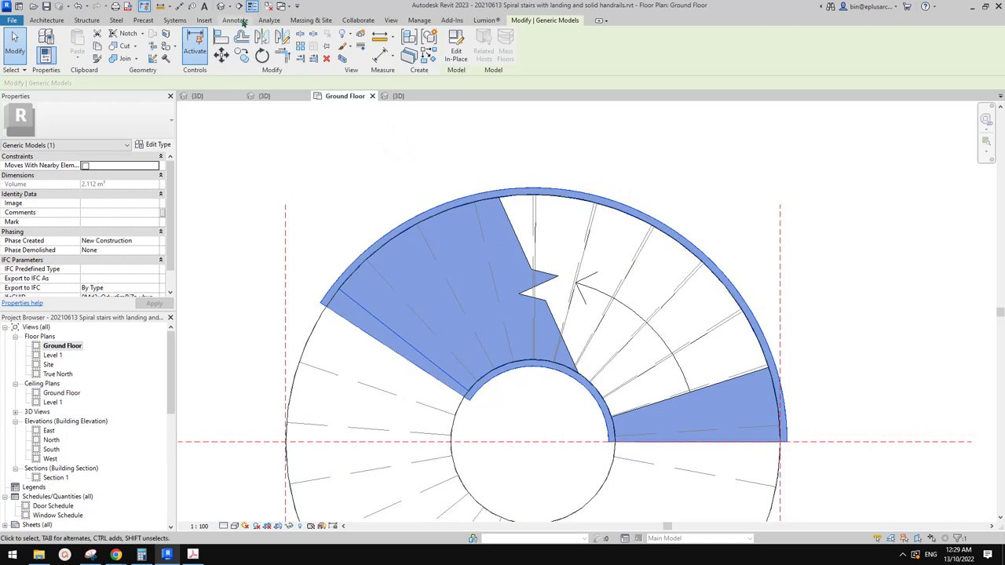
# Return to the default 3D view and inspect the spiral handrail as a selected generic model.
pyautogui.click(222, 7)
pyautogui.keyDown('shift'); pyautogui.moveTo(610, 251); pyautogui.dragTo(619, 310, button='middle'); pyautogui.keyUp('shift')
pyautogui.click(610, 250)
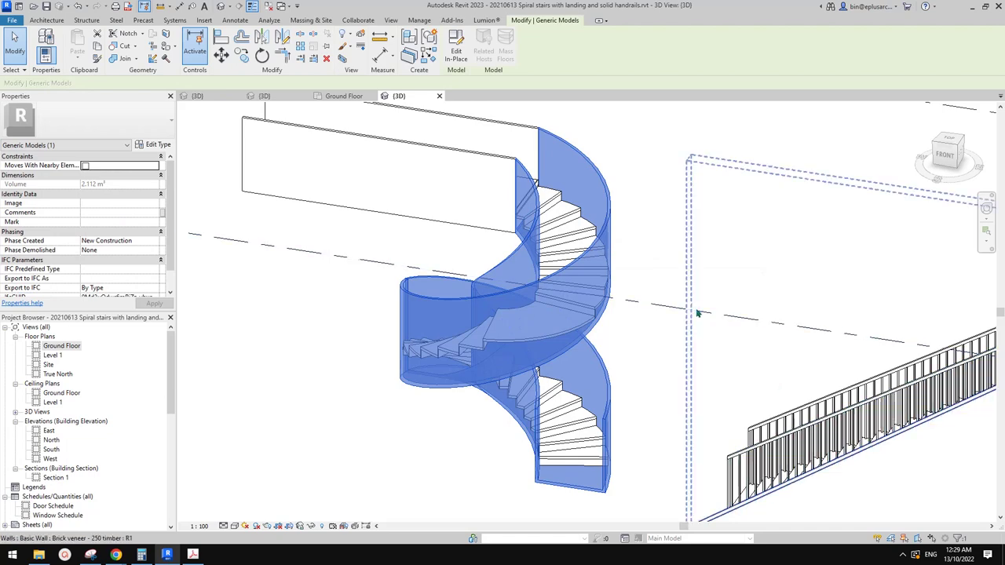
# Examine the solid spiral handrail from the front in 3D, then return to the Ground Floor plan.
pyautogui.click(657, 267)
pyautogui.click(599, 202)
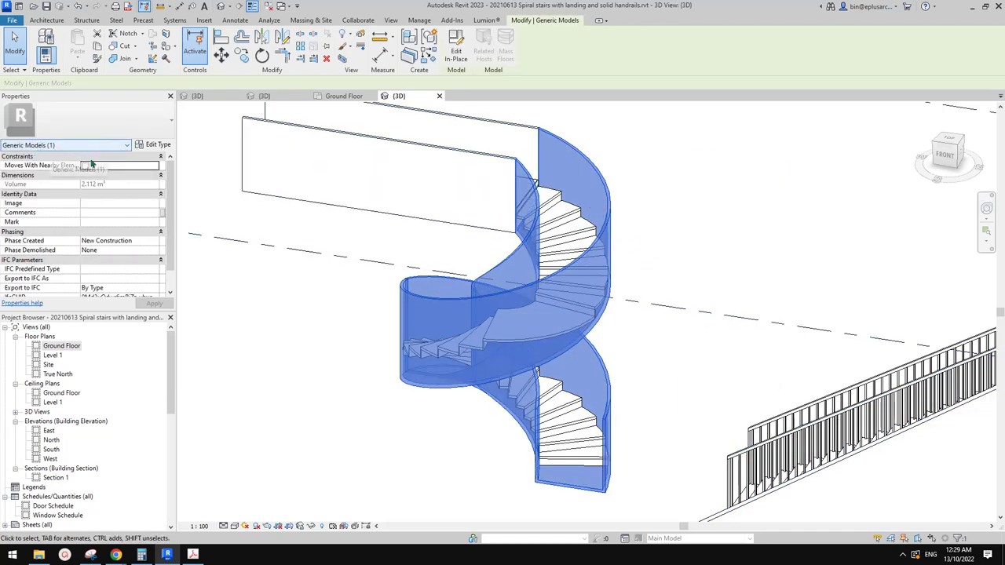
pyautogui.keyDown('shift'); pyautogui.moveTo(646, 314); pyautogui.dragTo(655, 327, button='middle'); pyautogui.keyUp('shift')
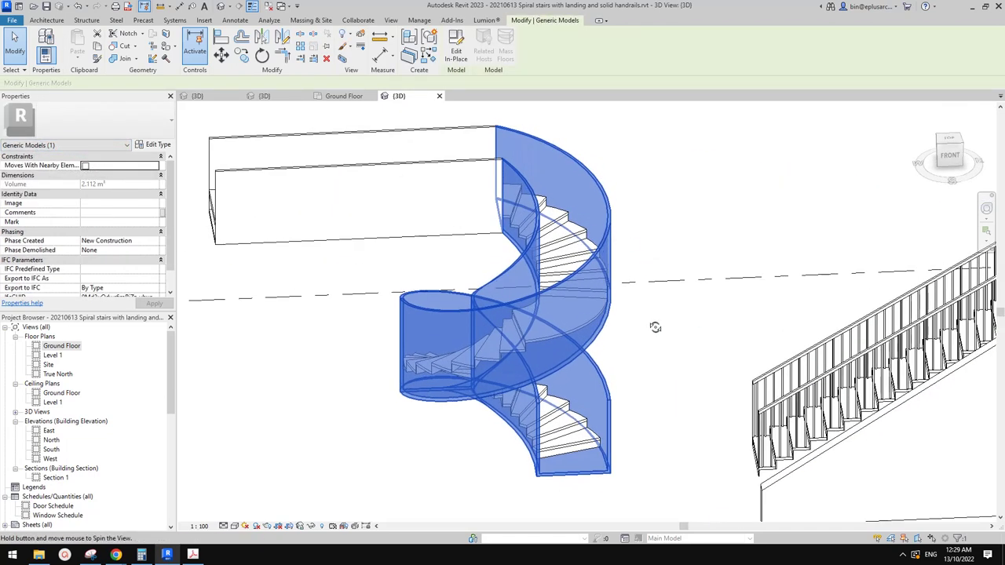
pyautogui.click(205, 338)
pyautogui.doubleClick(63, 347)
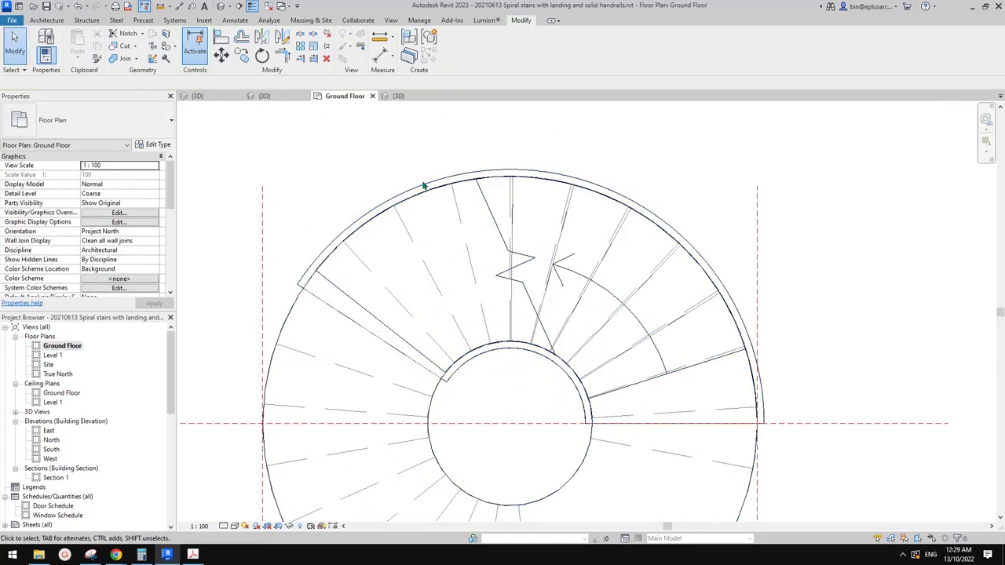
# Draw a <Thin Lines> detail line about 60 mm long across the outer handrail, extending the spiral stair's cut line to the handrail's outer edge.
pyautogui.press('d')
pyautogui.press('l')
pyautogui.scroll(2, 486, 196)
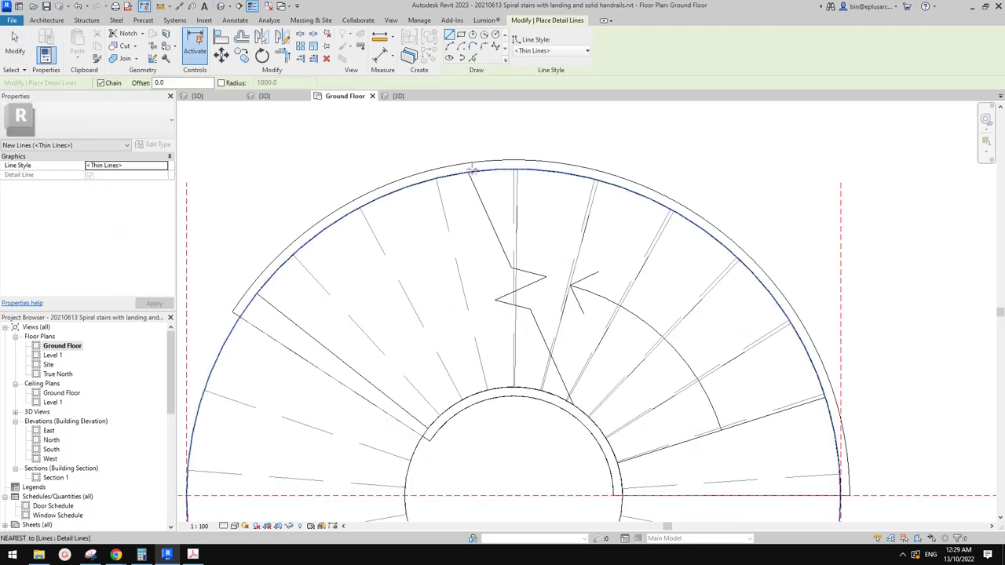
pyautogui.moveTo(513, 239); pyautogui.dragTo(509, 230, button='middle')
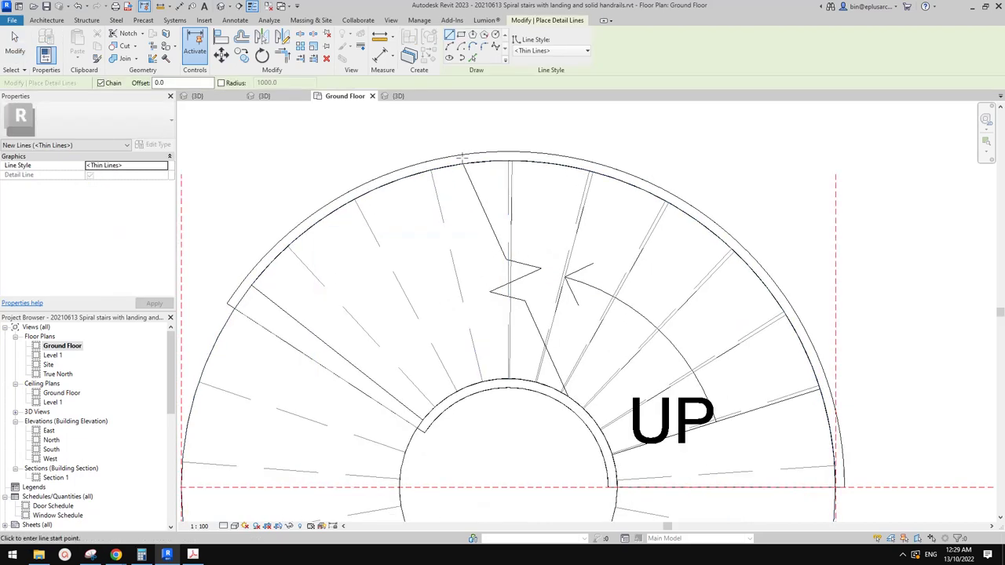
pyautogui.moveTo(579, 271)
pyautogui.mouseDown(button='middle')
pyautogui.moveTo(589, 275)
pyautogui.moveTo(581, 270)
pyautogui.mouseUp(button='middle')
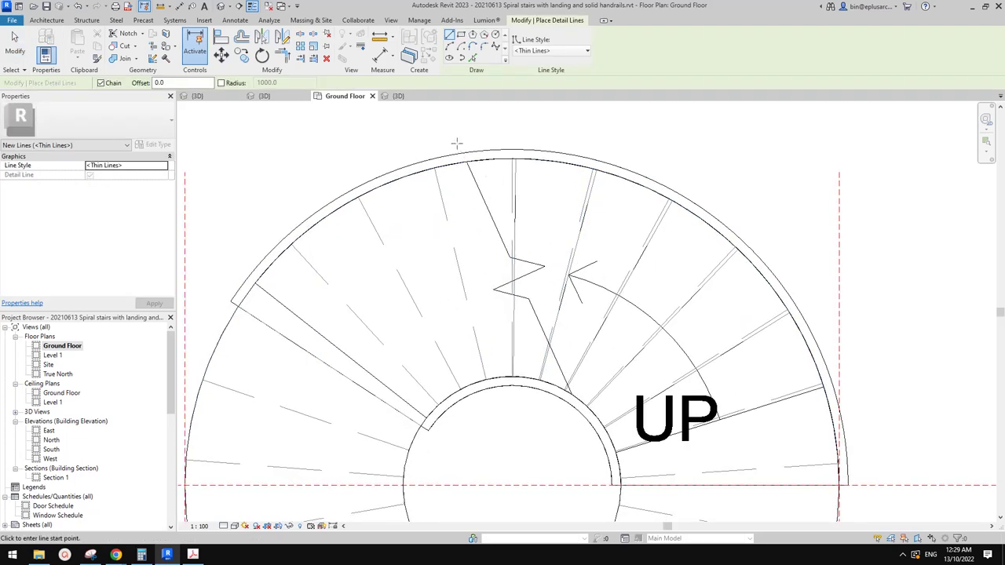
pyautogui.click(467, 162)
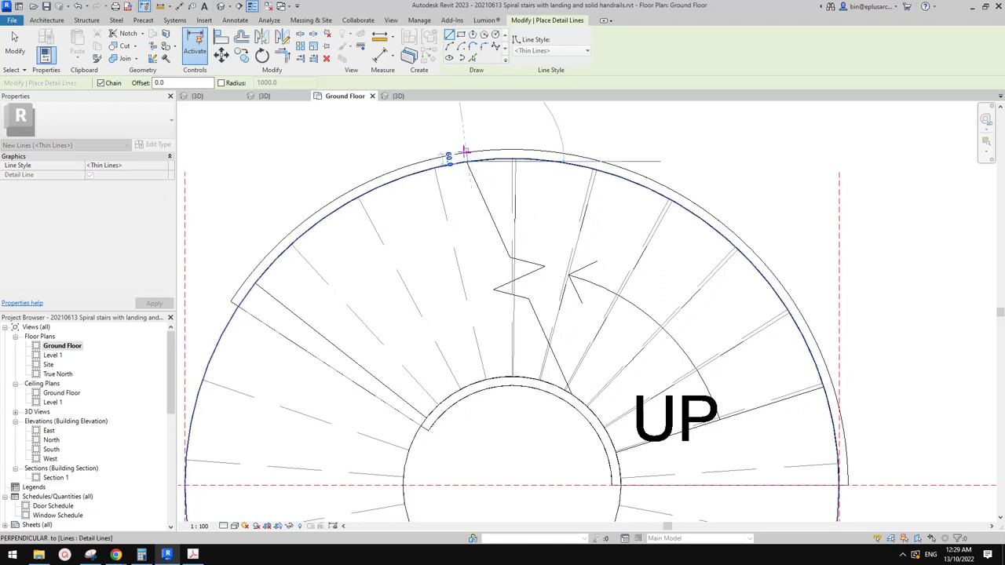
pyautogui.scroll(1, 464, 153)
pyautogui.click(463, 152)
pyautogui.press('Escape')
pyautogui.scroll(-1, 449, 166)
pyautogui.moveTo(418, 173); pyautogui.dragTo(509, 151, button='middle')
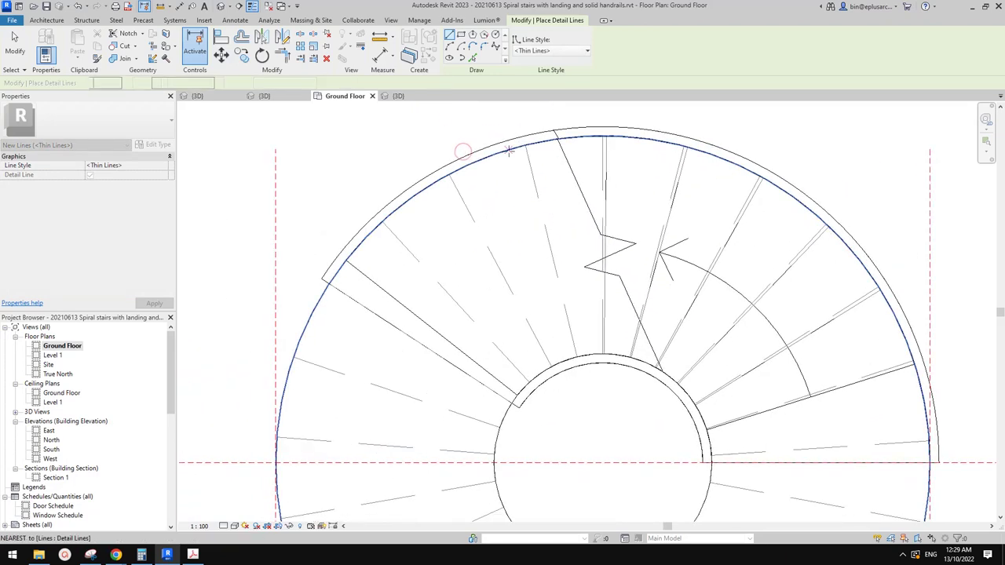
pyautogui.press('Escape')
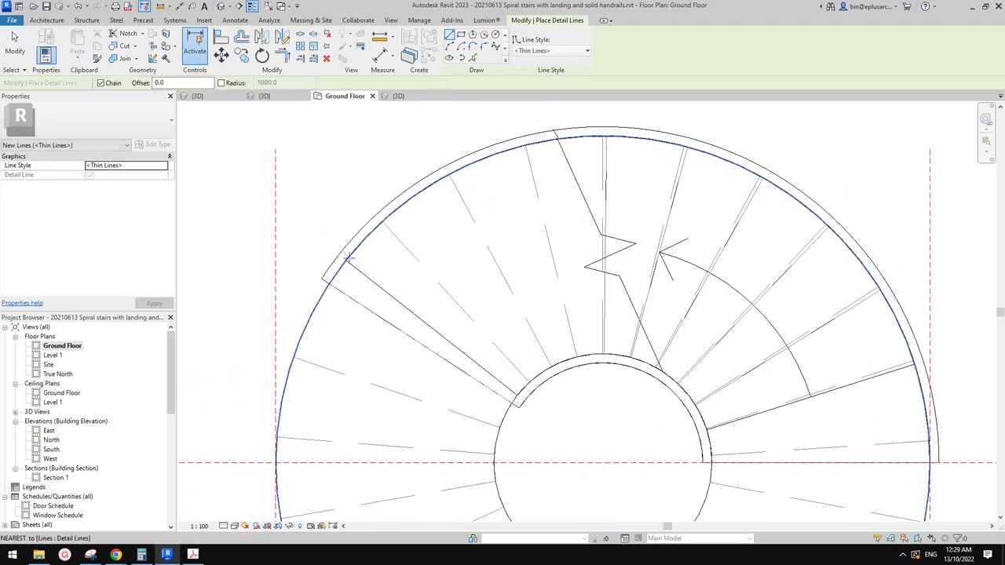
pyautogui.moveTo(637, 289)
pyautogui.mouseDown(button='middle')
pyautogui.moveTo(598, 280)
pyautogui.moveTo(603, 253)
pyautogui.mouseUp(button='middle')
pyautogui.press('Escape')
pyautogui.press('Escape')
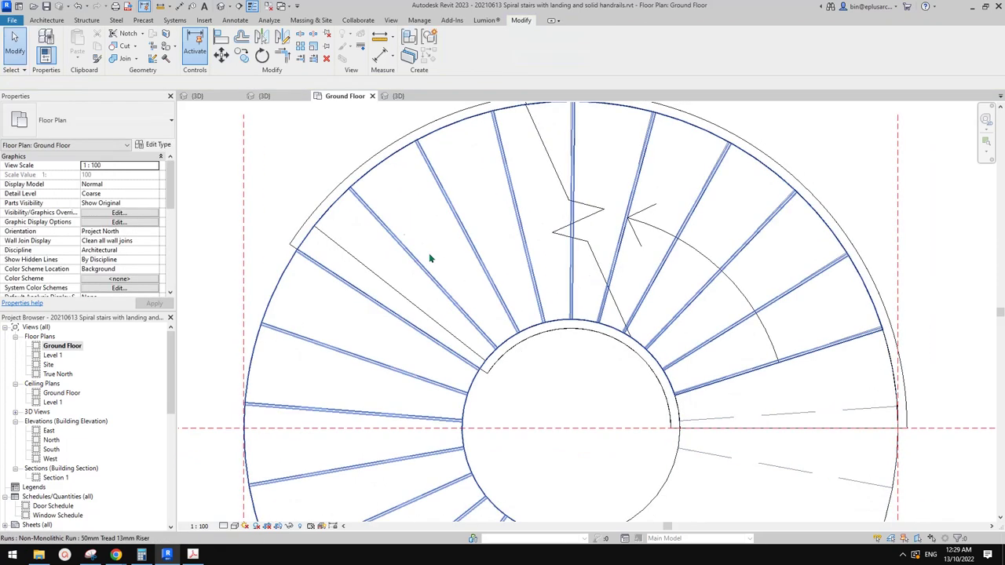
# Examine the handrail outline beyond the spiral stair's cut line and compare it with the extent of the stair.
pyautogui.click(368, 171)
pyautogui.scroll(-1, 371, 168)
pyautogui.moveTo(459, 266); pyautogui.dragTo(501, 254, button='middle')
pyautogui.press('Escape')
pyautogui.scroll(-1, 507, 264)
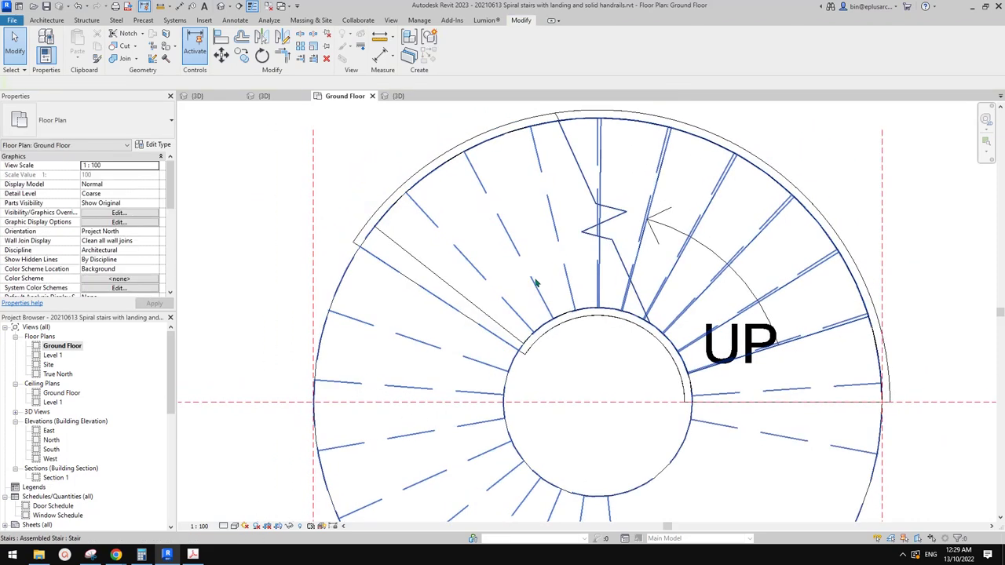
pyautogui.click(566, 326)
pyautogui.press('Escape')
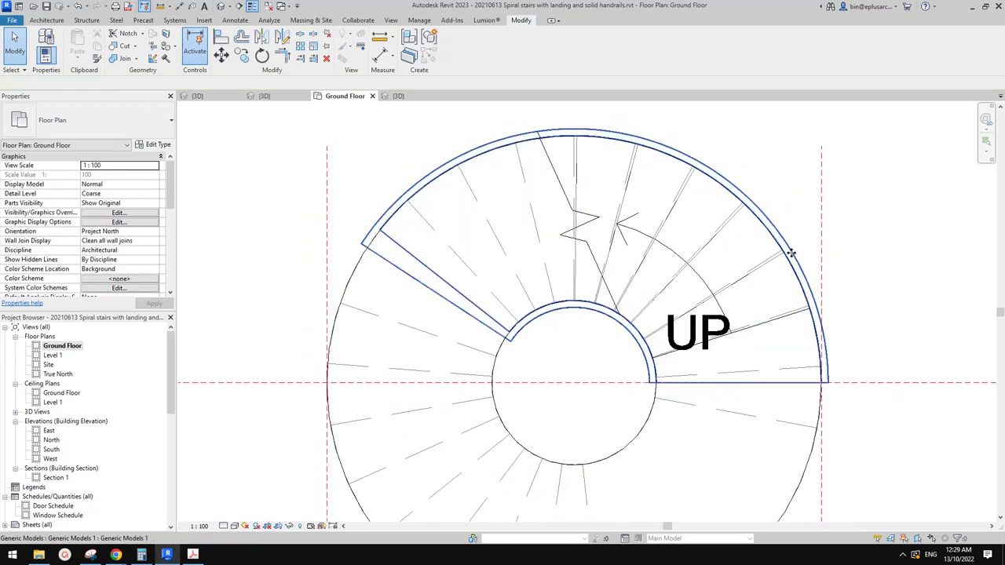
pyautogui.scroll(1, 591, 238)
pyautogui.moveTo(592, 239)
pyautogui.mouseDown(button='middle')
pyautogui.moveTo(652, 270)
pyautogui.moveTo(574, 232)
pyautogui.mouseUp(button='middle')
pyautogui.scroll(-1, 575, 231)
pyautogui.scroll(1, 496, 187)
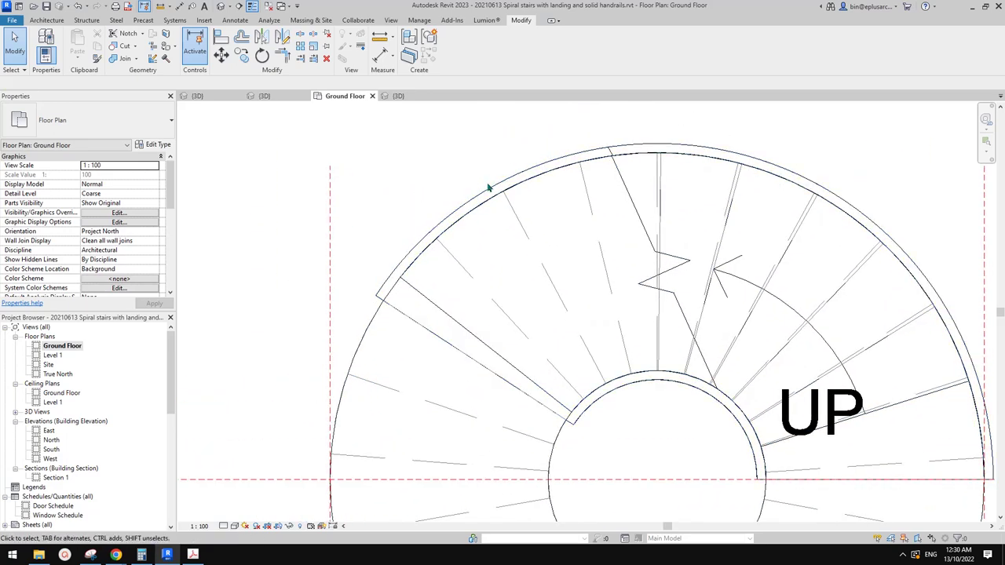
# Try to override the solid handrail's outer edge with the <Overhead> line style using Linework.
pyautogui.scroll(-1, 487, 187)
pyautogui.click(361, 49)
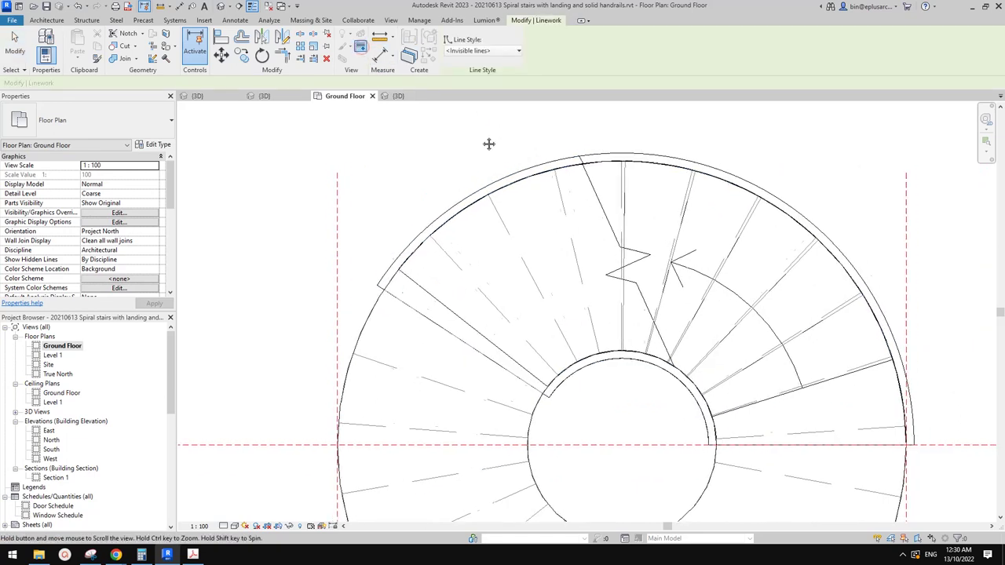
pyautogui.click(516, 50)
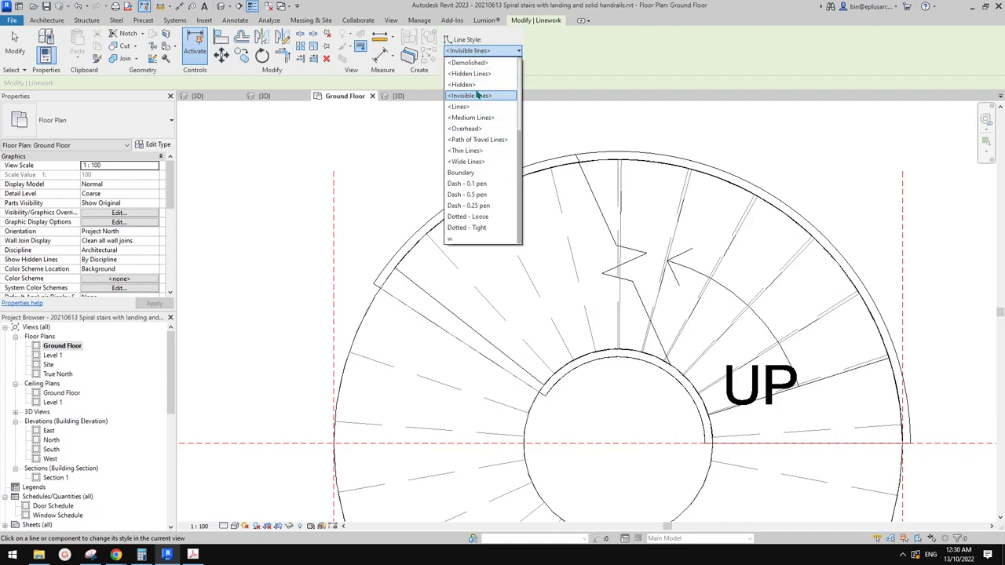
pyautogui.click(473, 129)
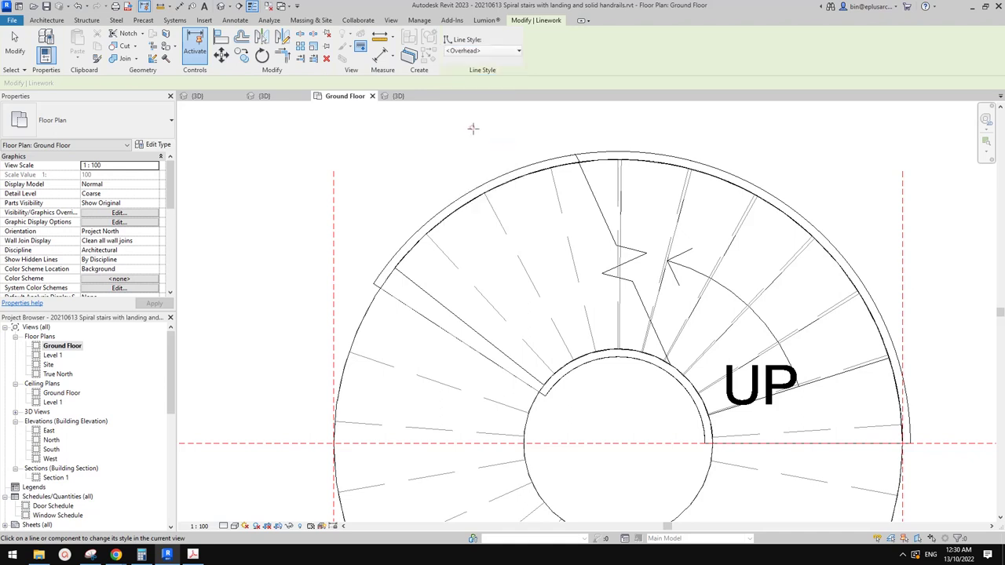
pyautogui.click(503, 174)
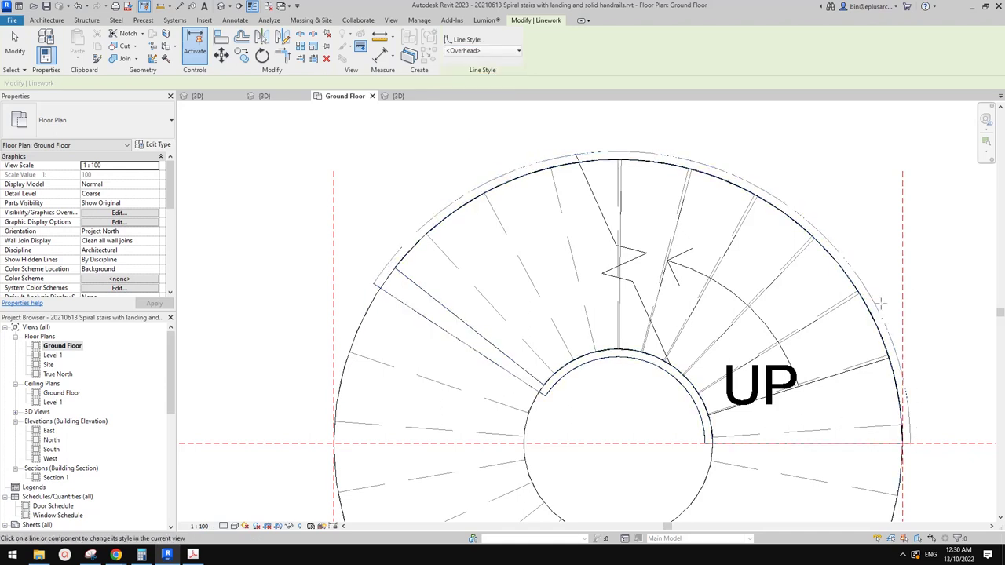
pyautogui.click(432, 218)
pyautogui.press('Escape')
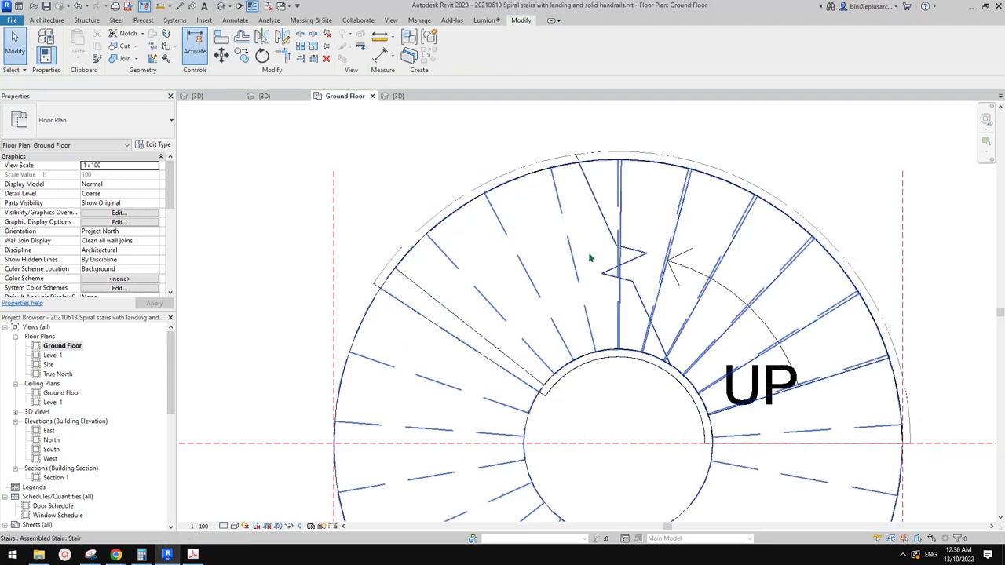
# Draw a horizontal test wall about 1920 mm long in the empty area between the spiral stair and the straight stair.
pyautogui.scroll(-5, 573, 199)
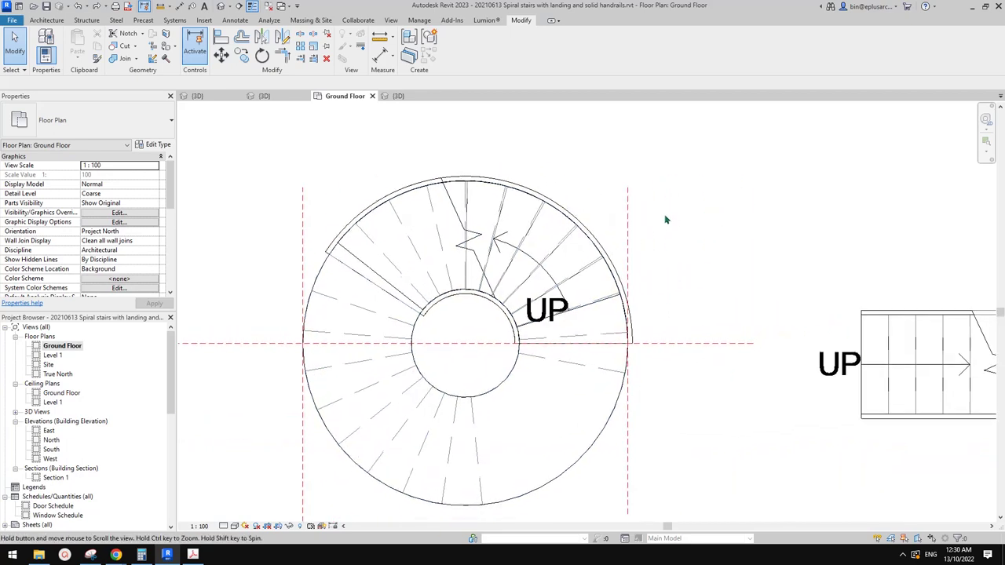
pyautogui.moveTo(673, 229); pyautogui.dragTo(634, 245, button='middle')
pyautogui.press('w')
pyautogui.press('a')
pyautogui.click(684, 206)
pyautogui.click(841, 206)
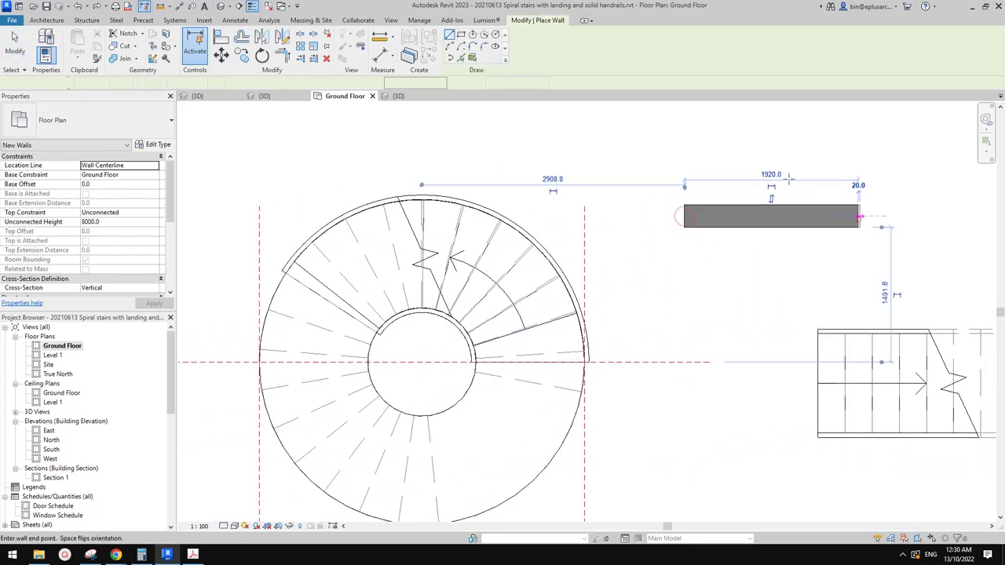
pyautogui.scroll(4, 707, 220)
pyautogui.press('Escape')
pyautogui.press('Escape')
pyautogui.moveTo(696, 224); pyautogui.dragTo(694, 226, button='middle')
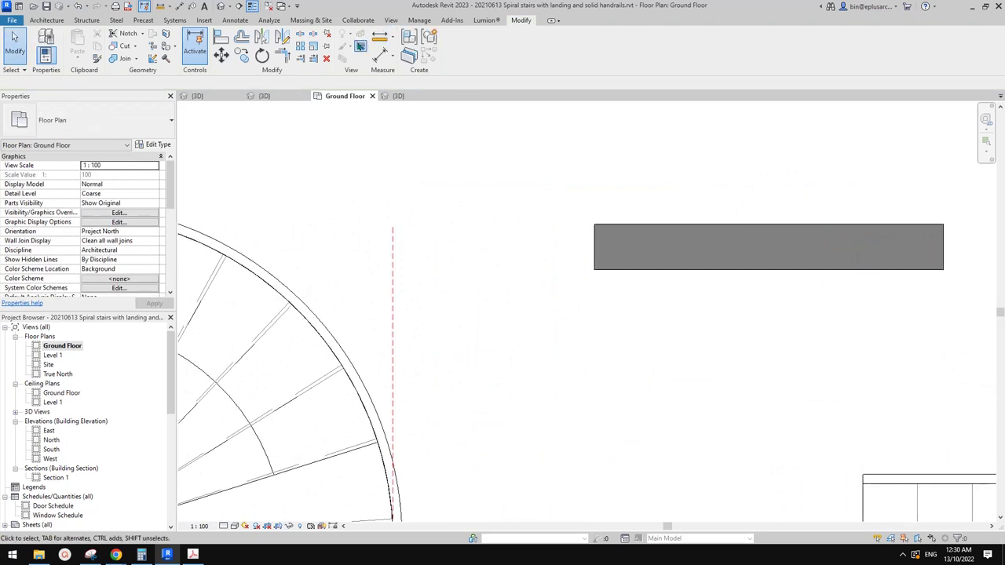
# Try the <Overhead> Linework override on the test wall's upper edge and check whether its extent can be adjusted.
pyautogui.click(360, 46)
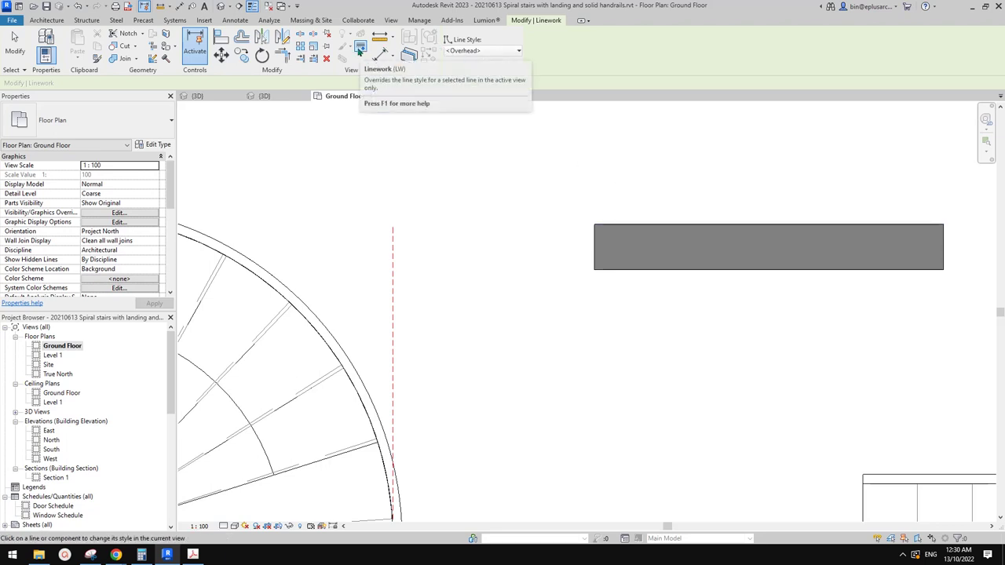
pyautogui.click(717, 230)
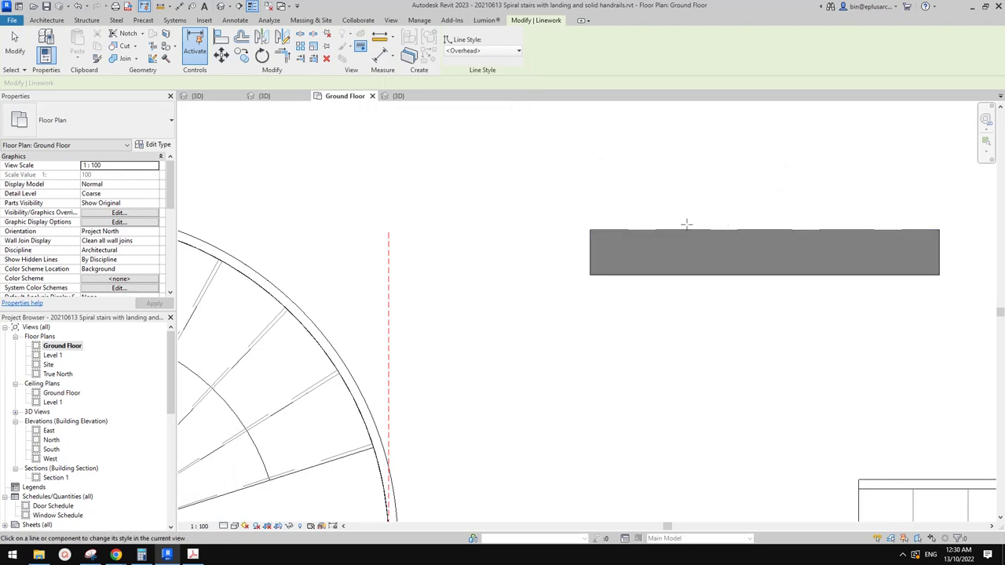
pyautogui.press('Escape')
pyautogui.click(592, 231)
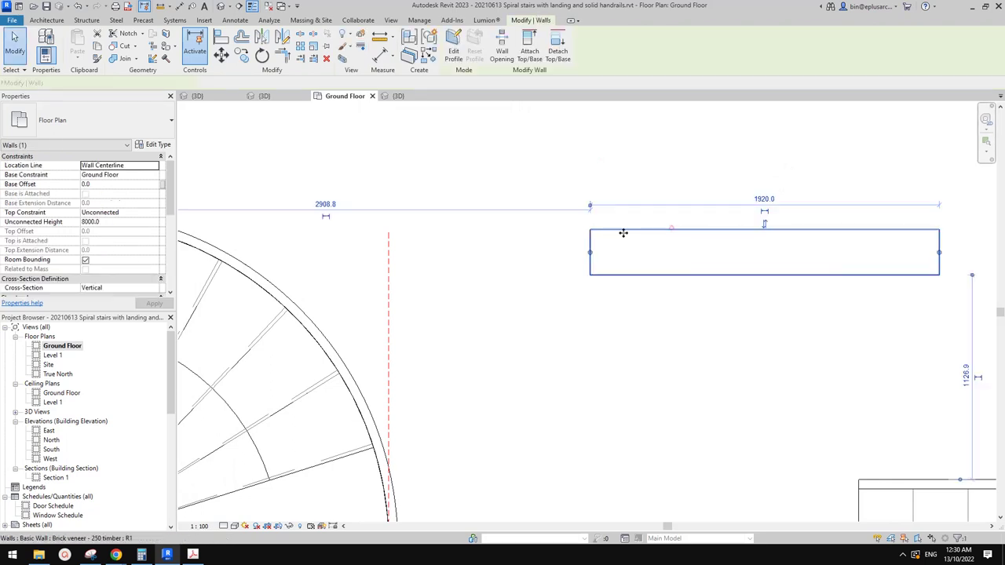
pyautogui.press('Escape')
pyautogui.click(643, 229)
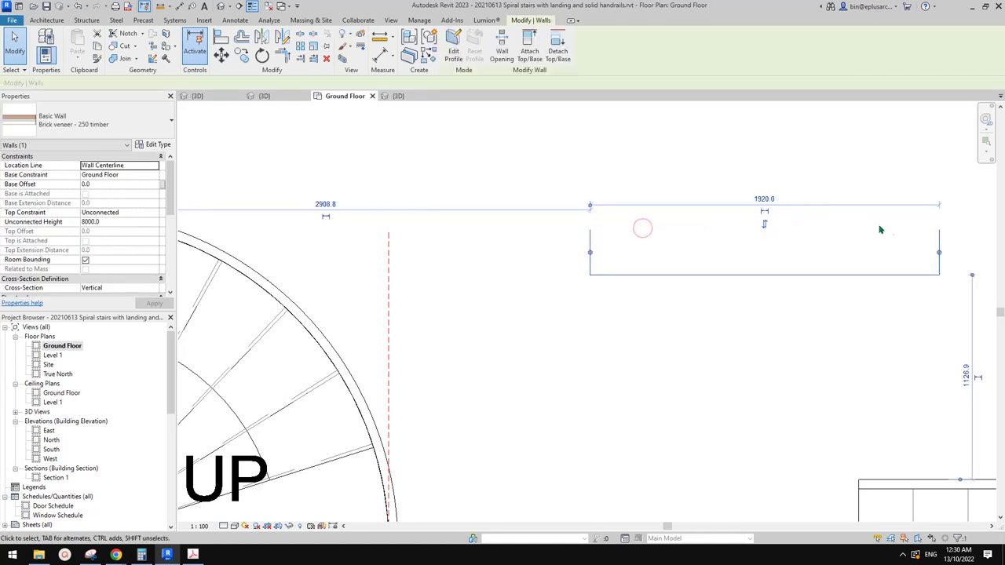
pyautogui.press('Escape')
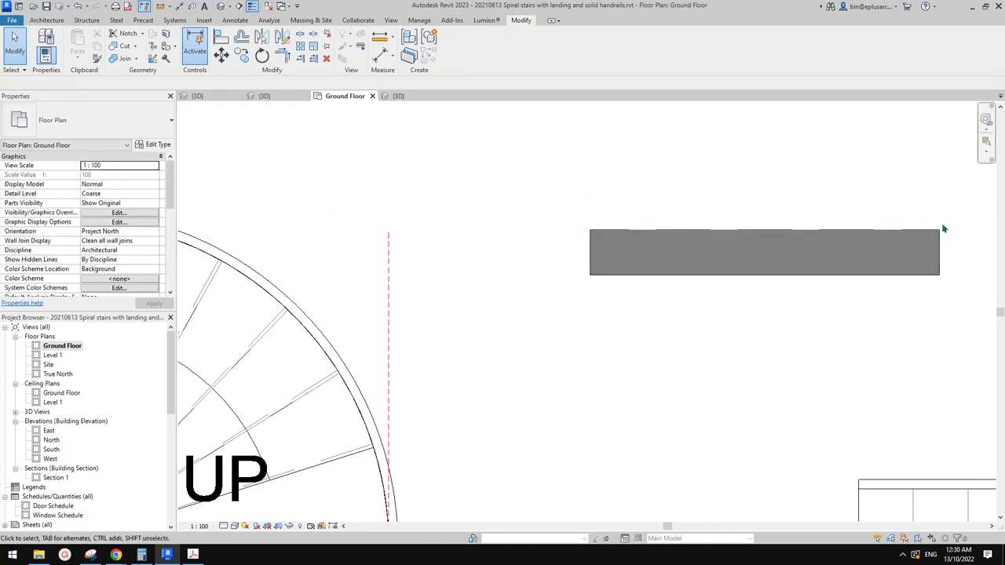
pyautogui.scroll(-2, 751, 201)
pyautogui.moveTo(709, 195); pyautogui.dragTo(721, 256, button='middle')
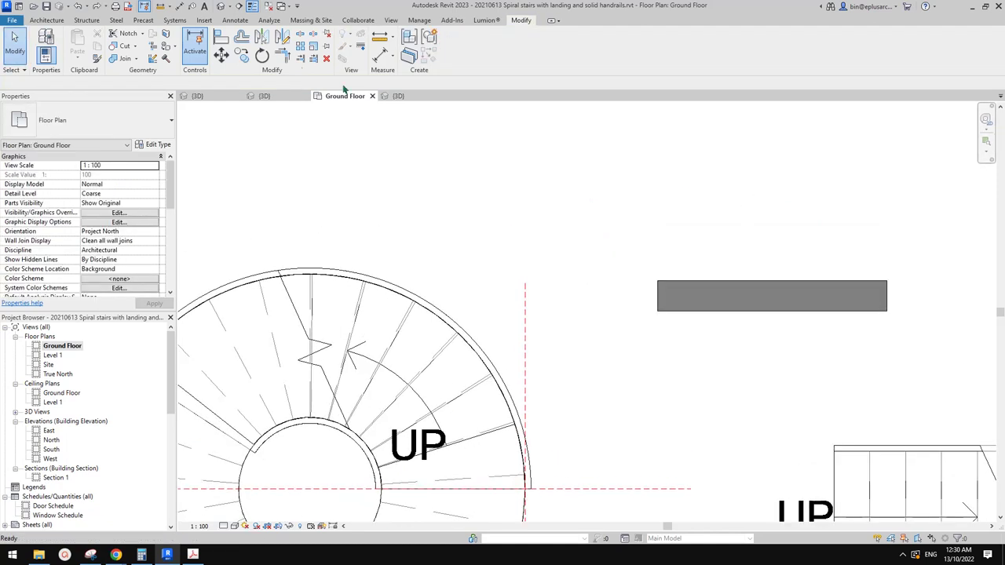
# Open the Site floor plan and bring the empty area above the test wall into view.
pyautogui.click(235, 20)
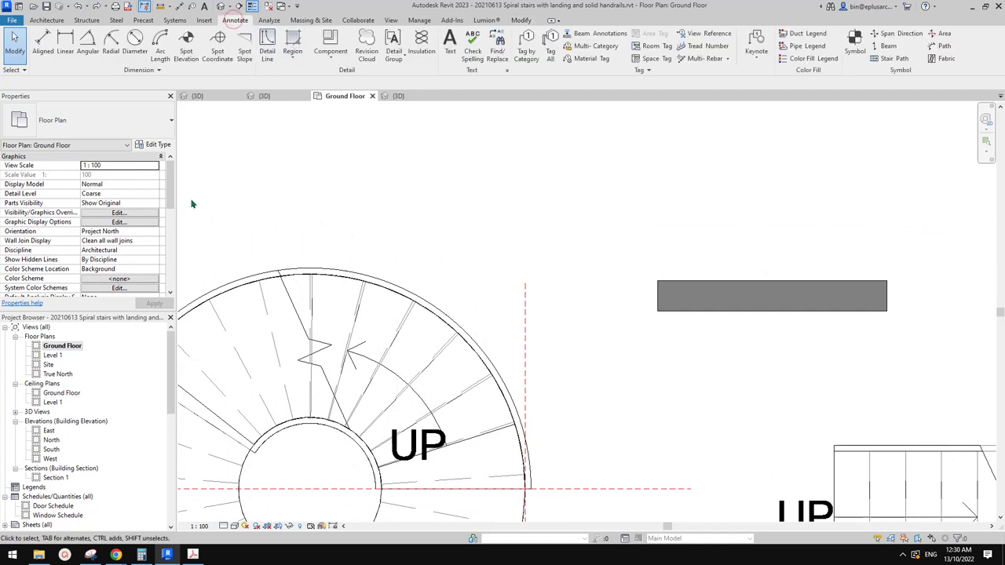
pyautogui.doubleClick(50, 366)
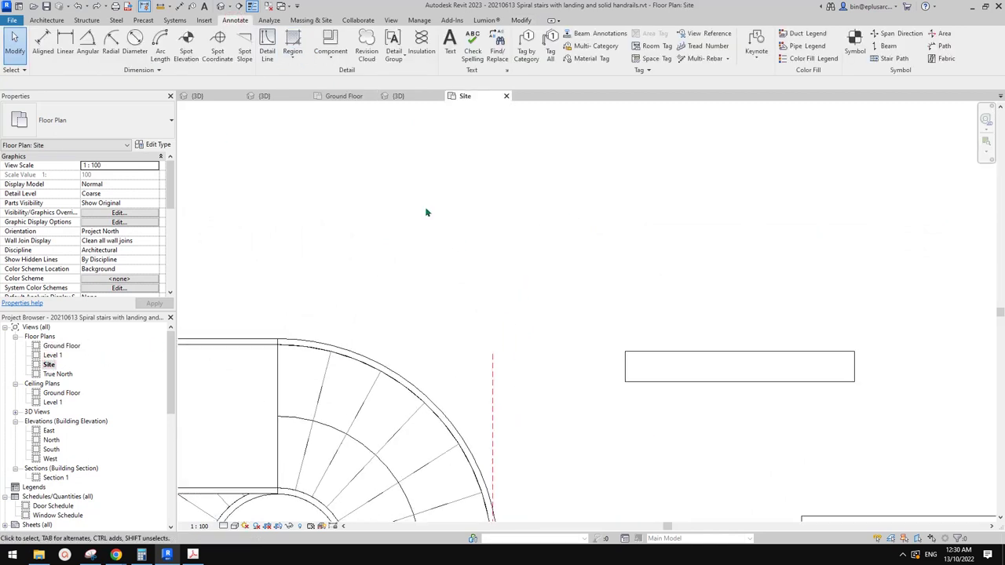
pyautogui.moveTo(300, 177); pyautogui.dragTo(298, 184, button='middle')
pyautogui.scroll(-1, 298, 183)
pyautogui.moveTo(415, 171); pyautogui.dragTo(404, 215, button='middle')
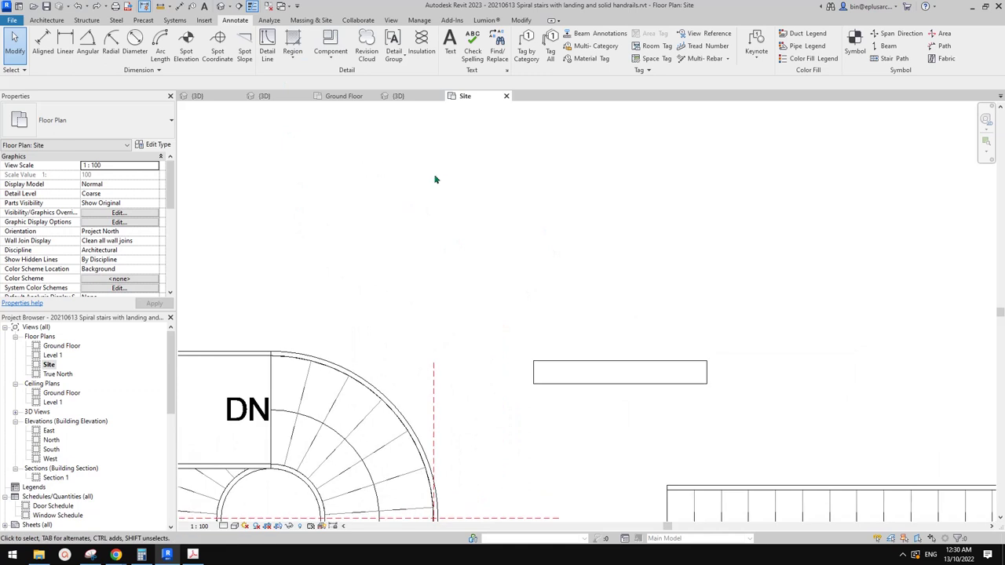
pyautogui.moveTo(443, 181); pyautogui.dragTo(447, 191, button='middle')
# Create a roof by footprint on Level 1 above the test wall, with a rectangular boundary about 3160 by 1380 mm and 30° slopes.
pyautogui.click(48, 21)
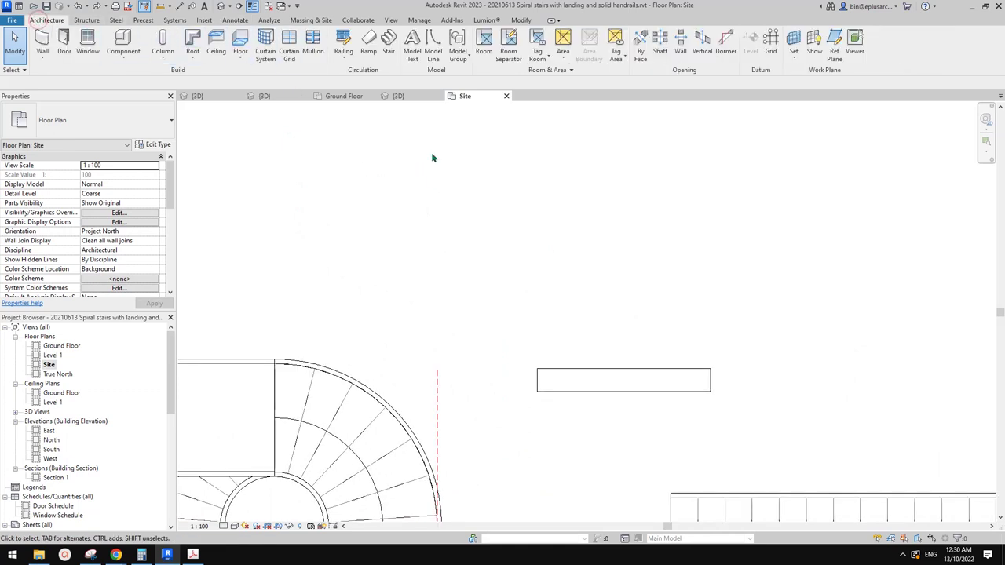
pyautogui.click(192, 41)
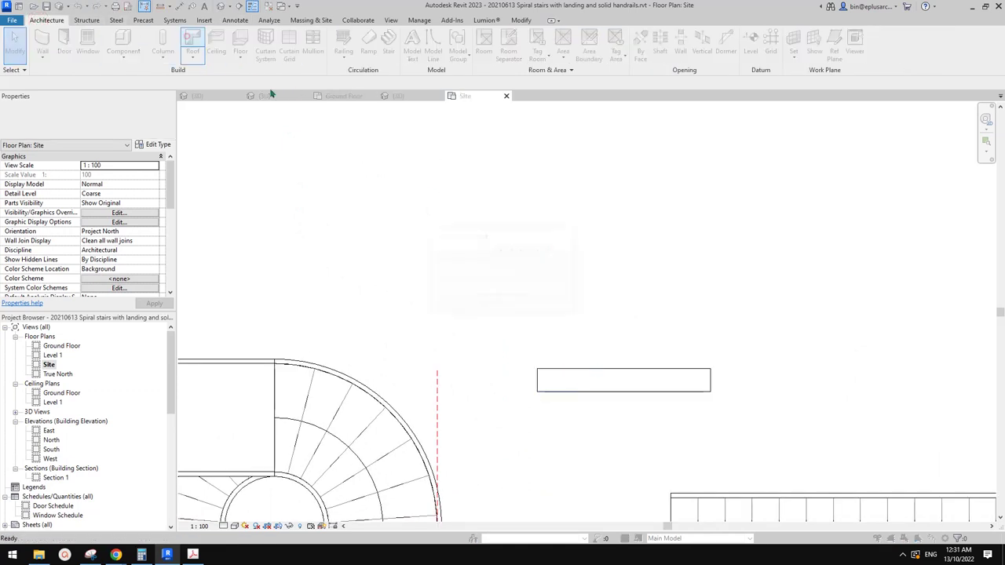
pyautogui.click(507, 307)
pyautogui.scroll(-1, 518, 225)
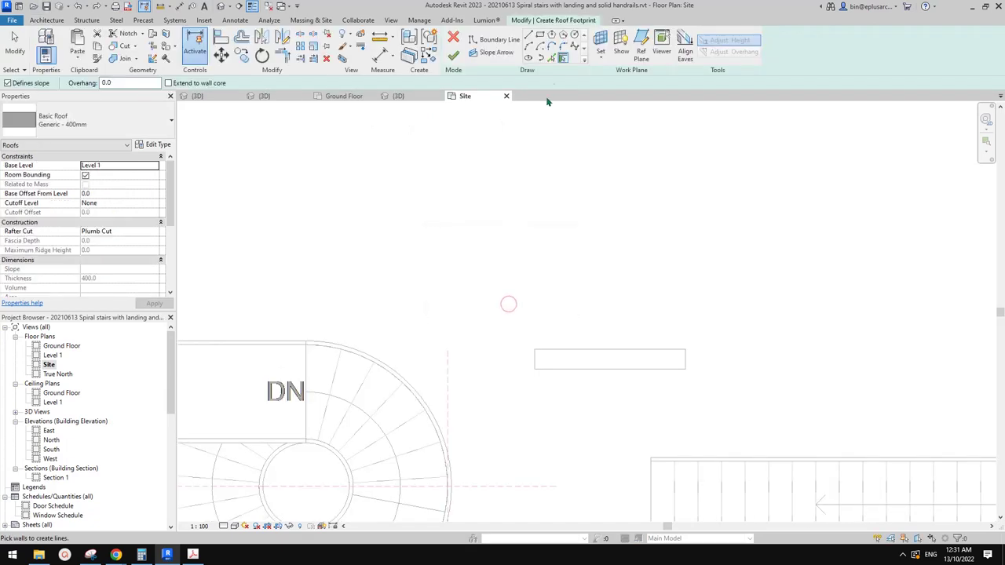
pyautogui.click(539, 34)
pyautogui.click(550, 200)
pyautogui.click(800, 306)
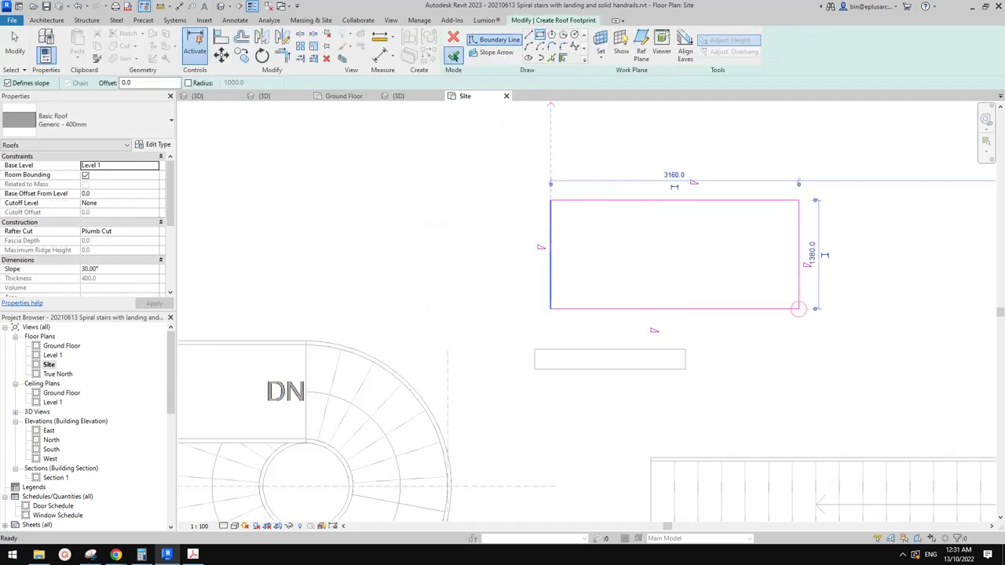
pyautogui.click(453, 55)
pyautogui.scroll(2, 583, 219)
pyautogui.moveTo(570, 209); pyautogui.dragTo(550, 218, button='middle')
pyautogui.press('Escape')
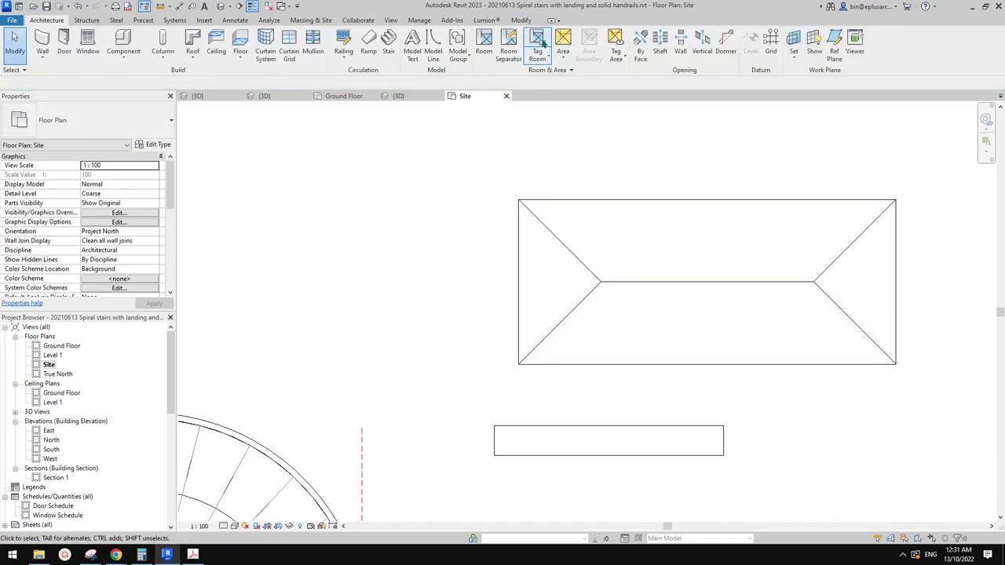
# Apply the <Overhead> Linework override to the roof's upper-left hip line and shorten its extent to the outer part of the hip.
pyautogui.click(522, 22)
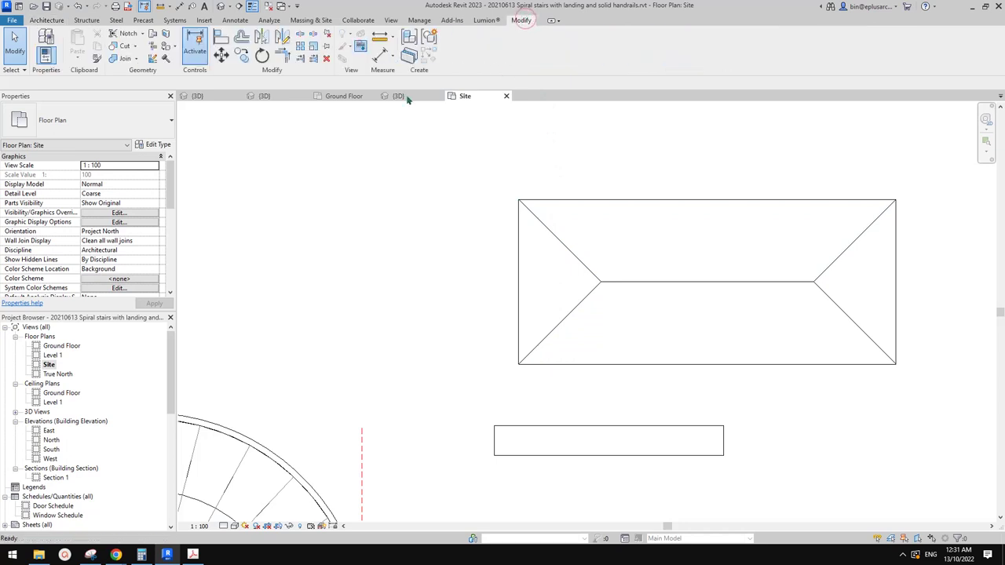
pyautogui.press('l')
pyautogui.press('w')
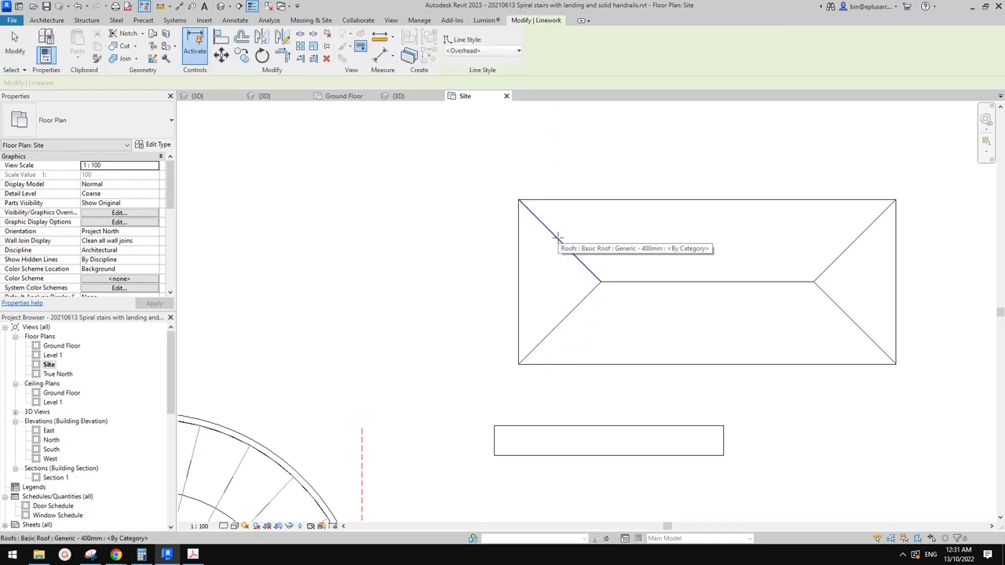
pyautogui.click(557, 237)
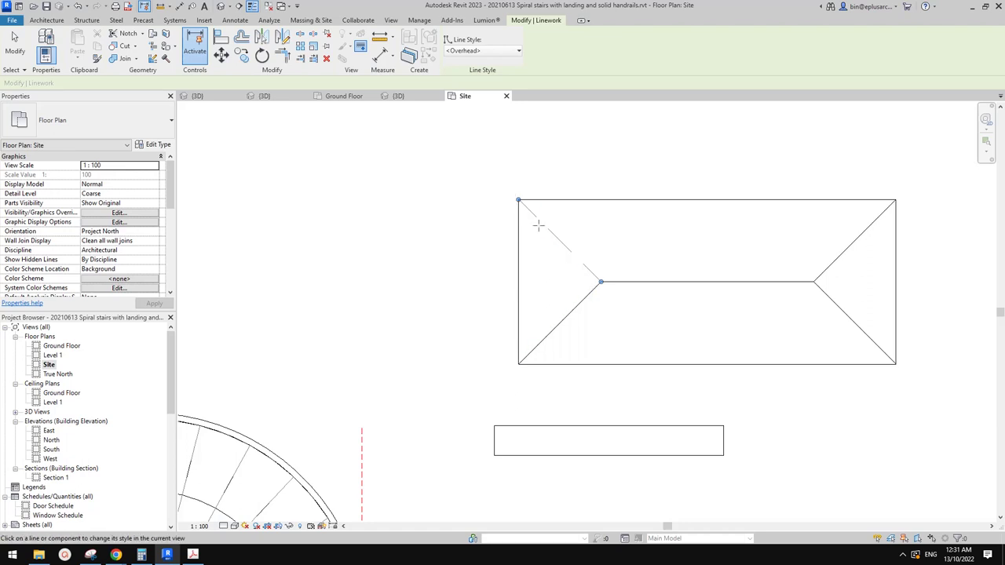
pyautogui.moveTo(602, 280); pyautogui.dragTo(549, 239)
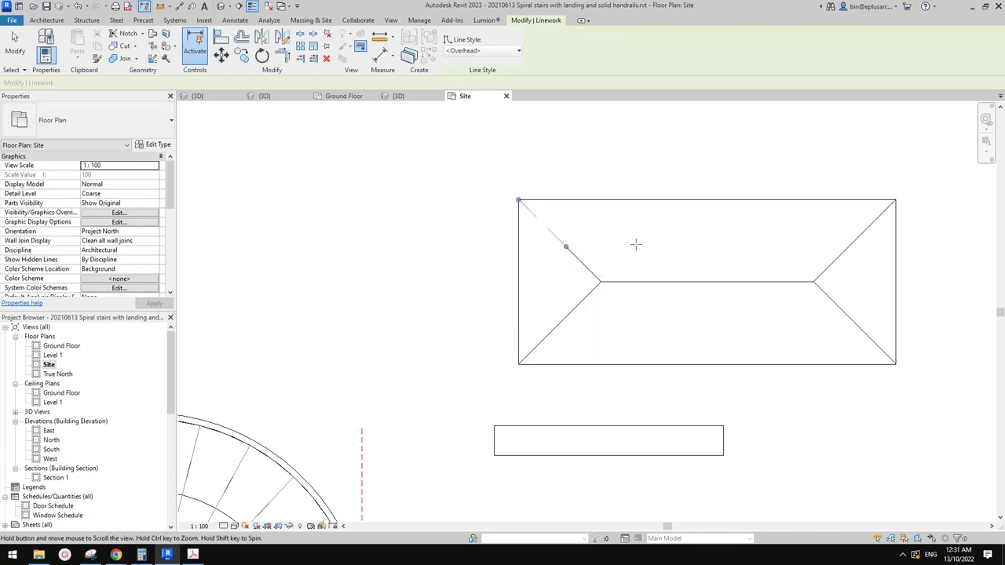
pyautogui.moveTo(635, 244); pyautogui.dragTo(626, 263, button='middle')
# Apply the <Overhead> Linework override to the roof's upper edge and limit its extent to about the right half.
pyautogui.click(777, 217)
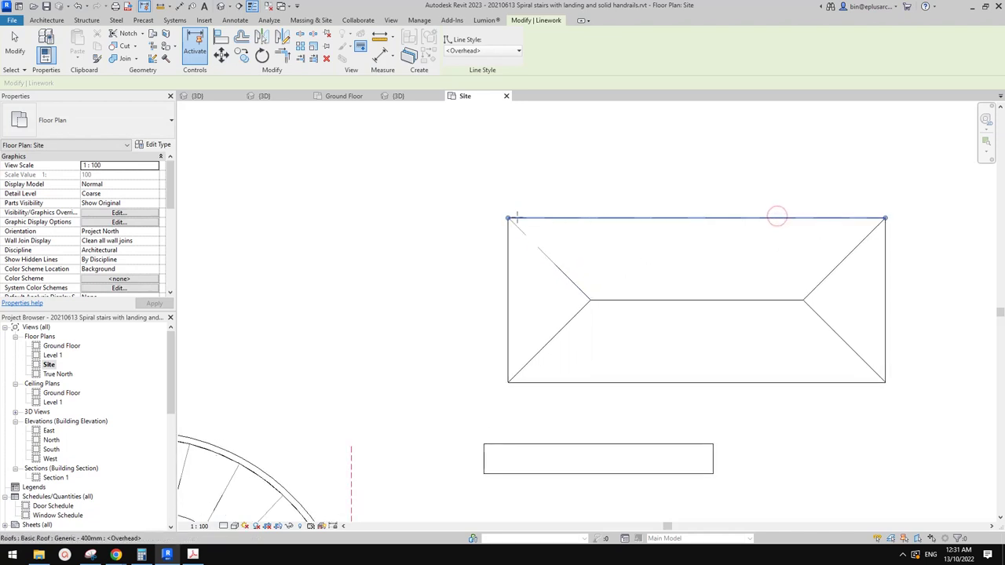
pyautogui.moveTo(508, 217); pyautogui.dragTo(713, 219)
pyautogui.moveTo(735, 247); pyautogui.dragTo(731, 245, button='middle')
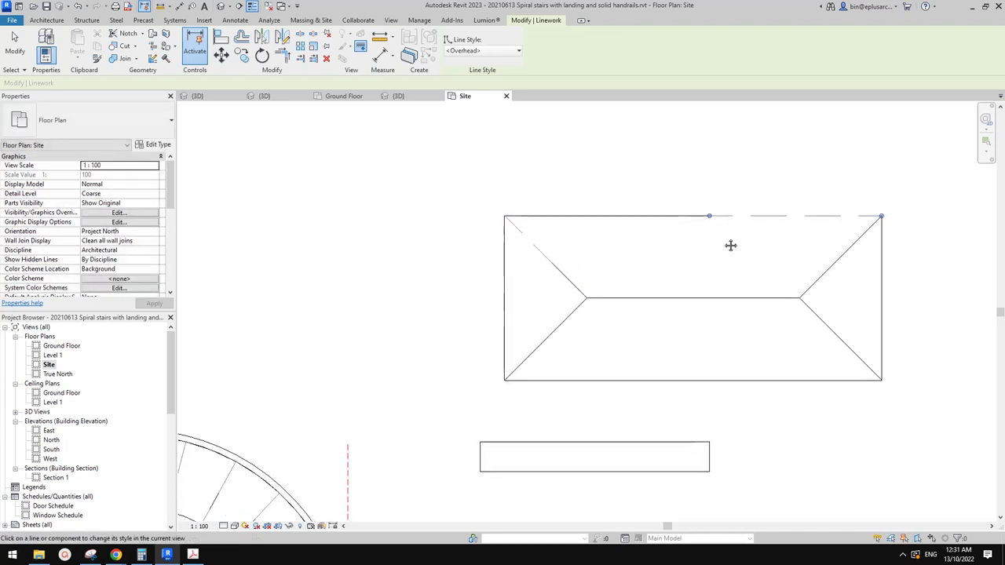
pyautogui.press('Escape')
# Examine how the spiral stair and its landing handrail are shown on the Site plan.
pyautogui.scroll(-1, 745, 224)
pyautogui.moveTo(480, 407); pyautogui.dragTo(583, 306, button='middle')
pyautogui.moveTo(514, 330); pyautogui.dragTo(708, 236, button='middle')
pyautogui.moveTo(501, 229); pyautogui.dragTo(604, 234, button='middle')
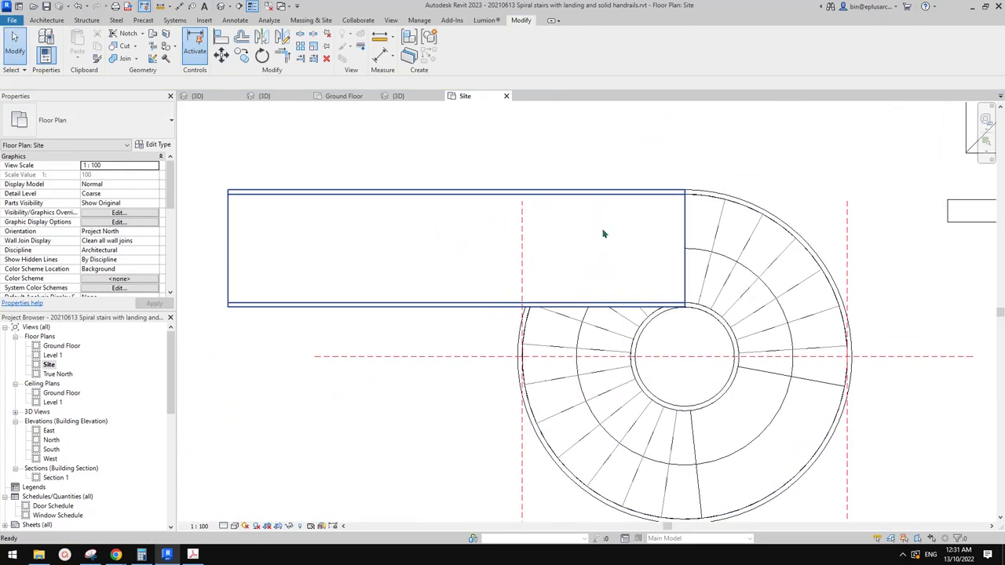
pyautogui.scroll(-2, 553, 257)
pyautogui.moveTo(579, 282); pyautogui.dragTo(561, 293, button='middle')
pyautogui.moveTo(500, 314); pyautogui.dragTo(456, 307, button='middle')
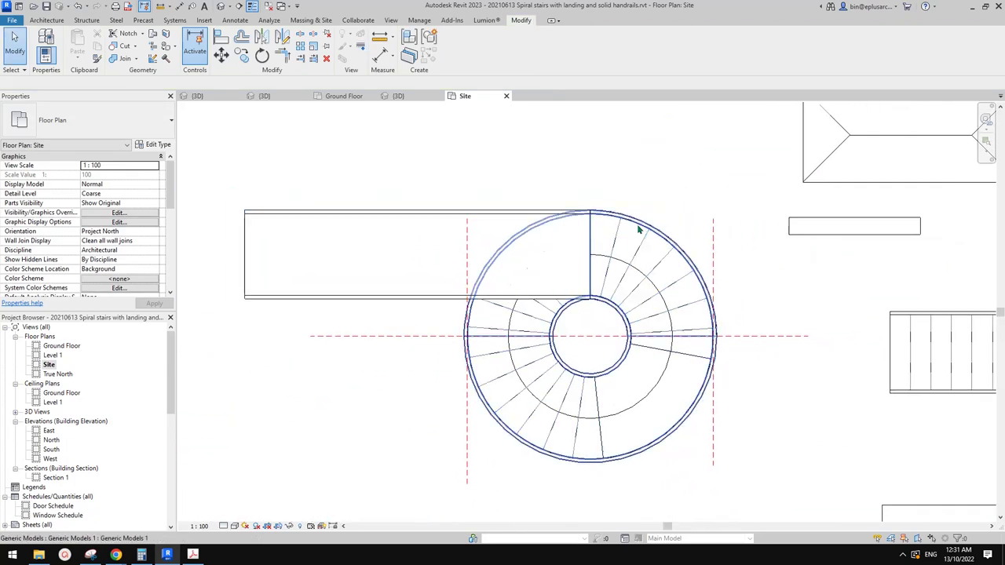
pyautogui.moveTo(638, 229); pyautogui.dragTo(599, 190, button='middle')
# Open the Ground Floor plan and hide the spiral stair's solid handrail there, keeping the stair and its detail lines.
pyautogui.doubleClick(59, 346)
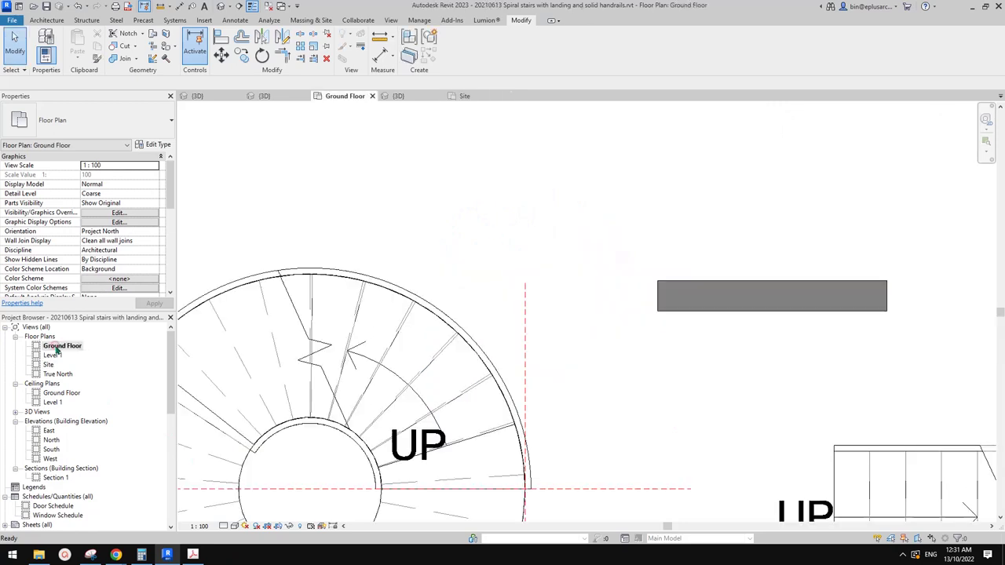
pyautogui.scroll(2, 539, 260)
pyautogui.click(479, 211)
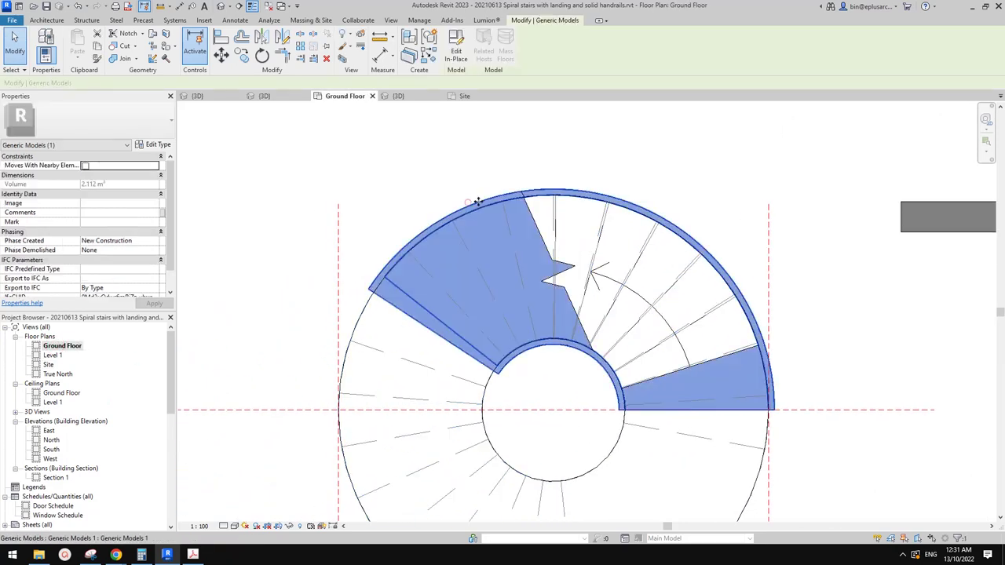
pyautogui.moveTo(541, 303); pyautogui.dragTo(579, 275, button='middle')
pyautogui.moveTo(672, 290); pyautogui.dragTo(664, 296, button='middle')
pyautogui.press('Escape')
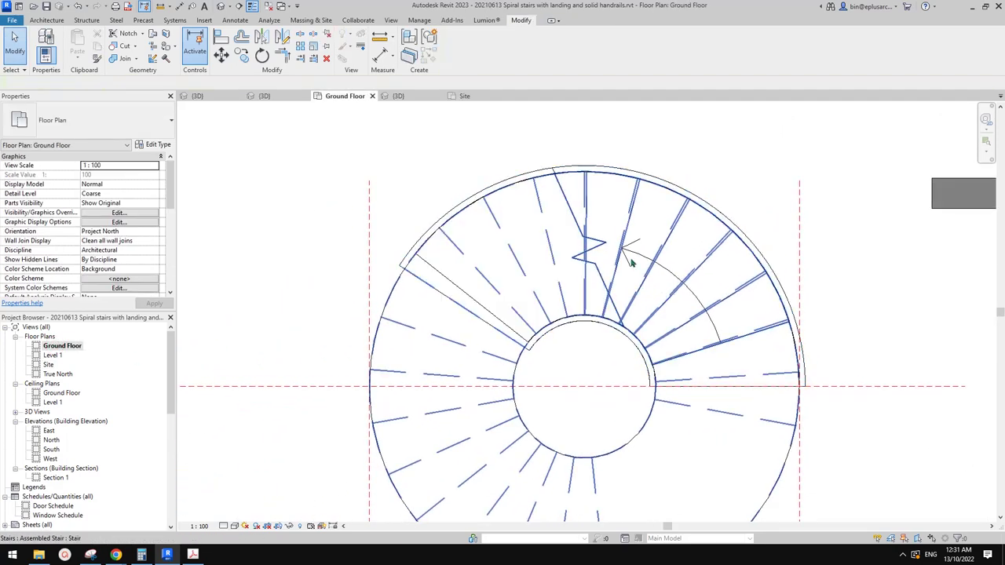
pyautogui.click(536, 167)
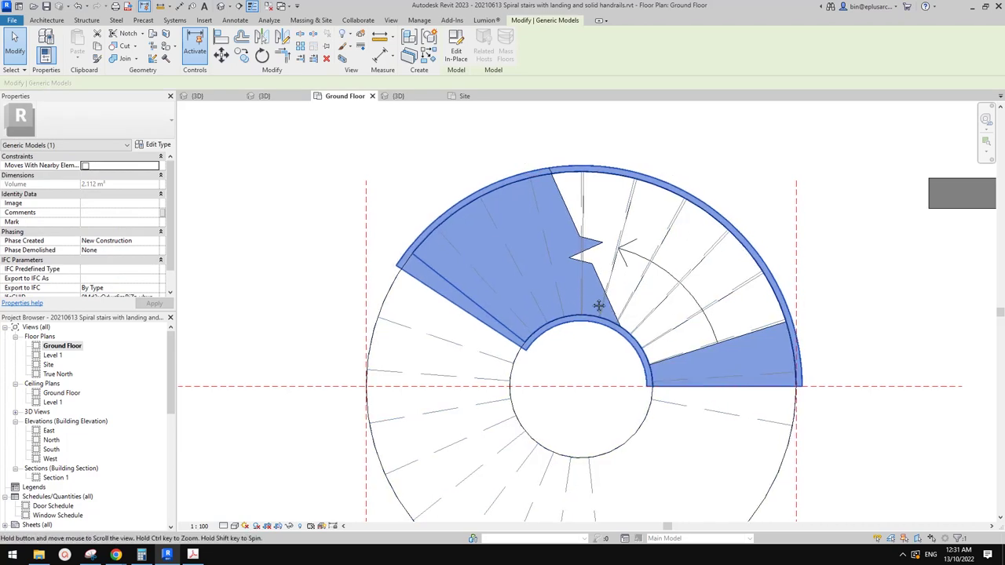
pyautogui.moveTo(601, 311); pyautogui.dragTo(588, 320, button='middle')
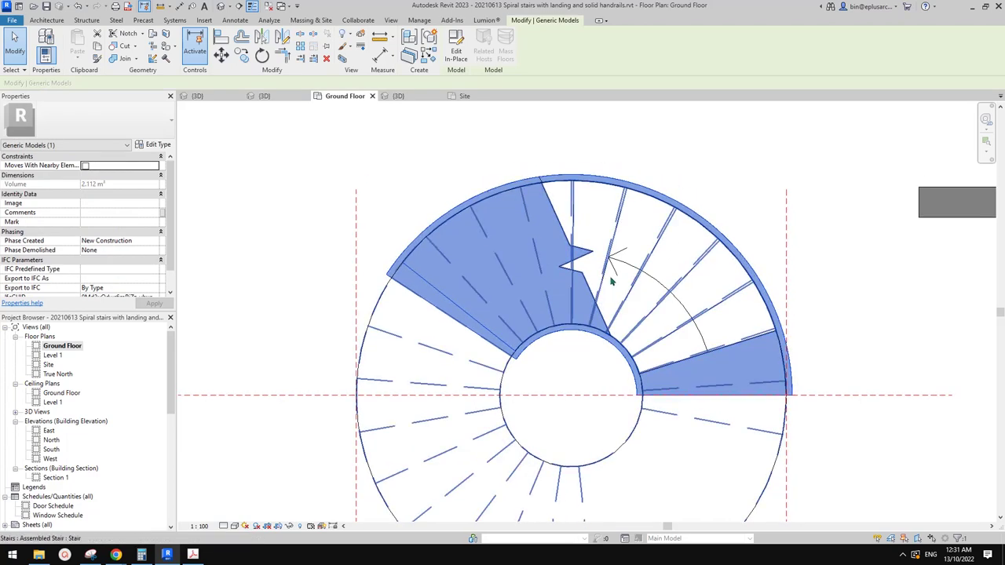
pyautogui.moveTo(611, 281); pyautogui.dragTo(601, 273, button='middle')
pyautogui.press('Escape')
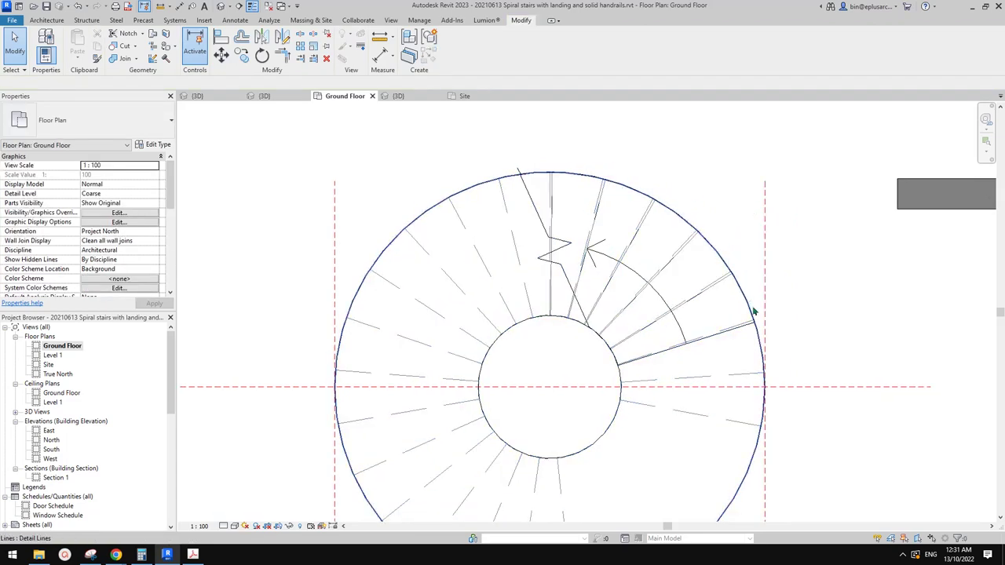
# Close the project's inactive views, keeping the Ground Floor plan open, and frame the spiral and straight stairs.
pyautogui.scroll(-2, 773, 208)
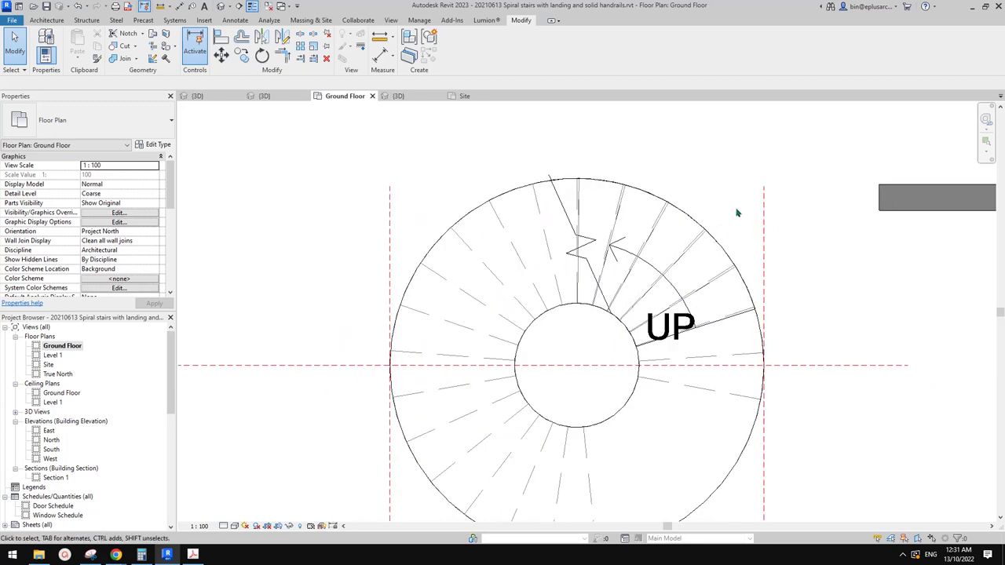
pyautogui.scroll(-5, 736, 212)
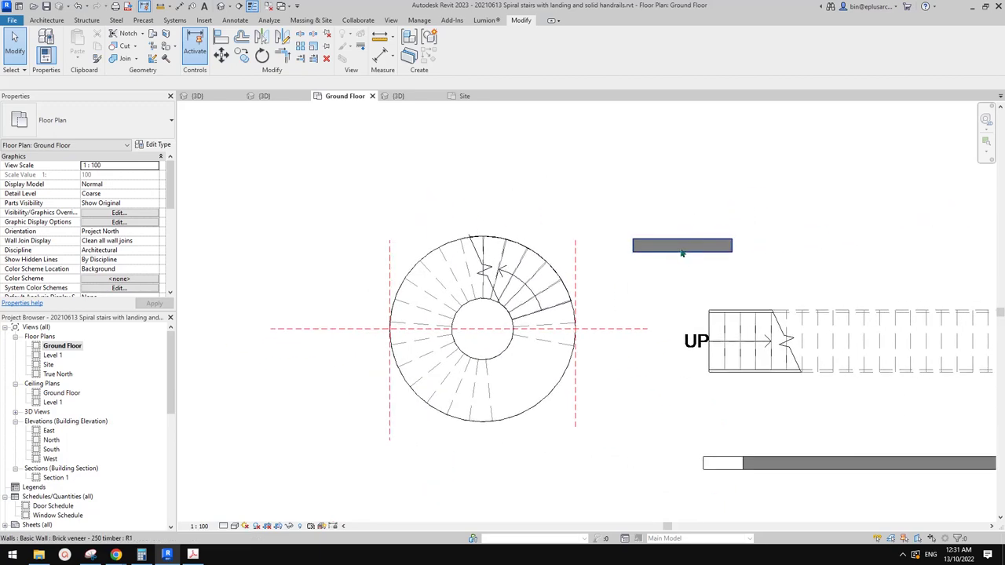
pyautogui.moveTo(682, 252); pyautogui.dragTo(591, 258, button='middle')
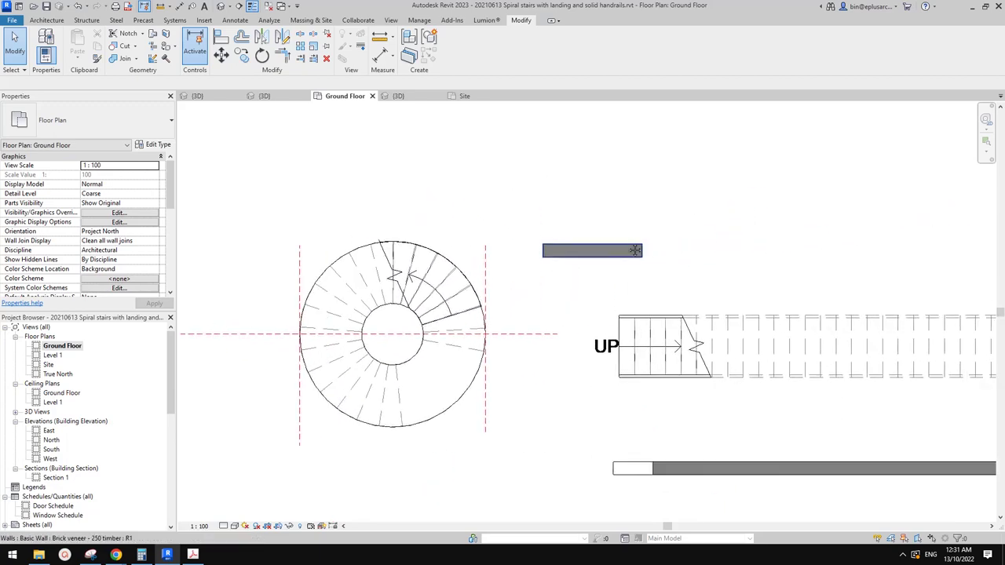
pyautogui.click(269, 7)
pyautogui.moveTo(525, 179); pyautogui.dragTo(526, 171, button='middle')
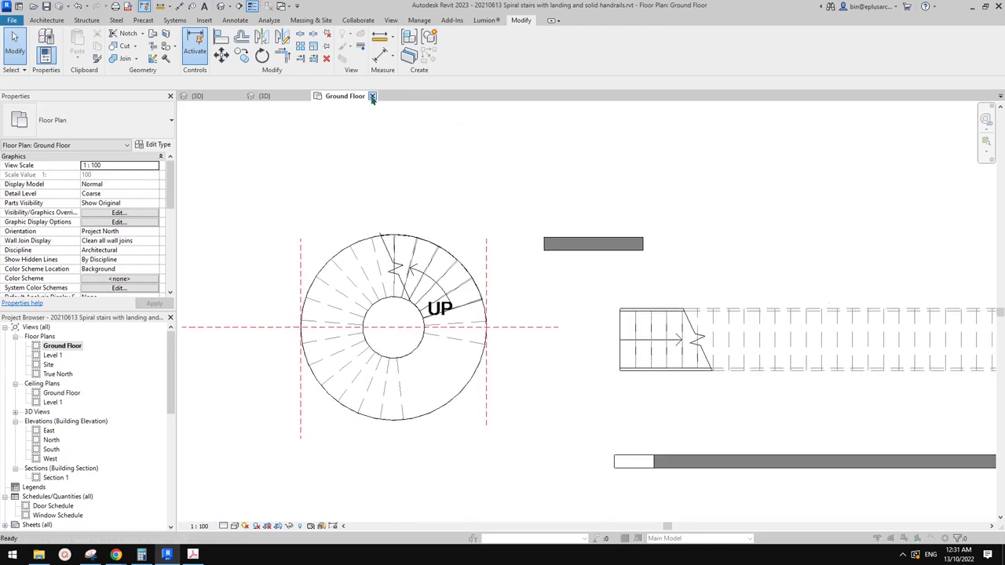
pyautogui.click(372, 96)
pyautogui.click(565, 288)
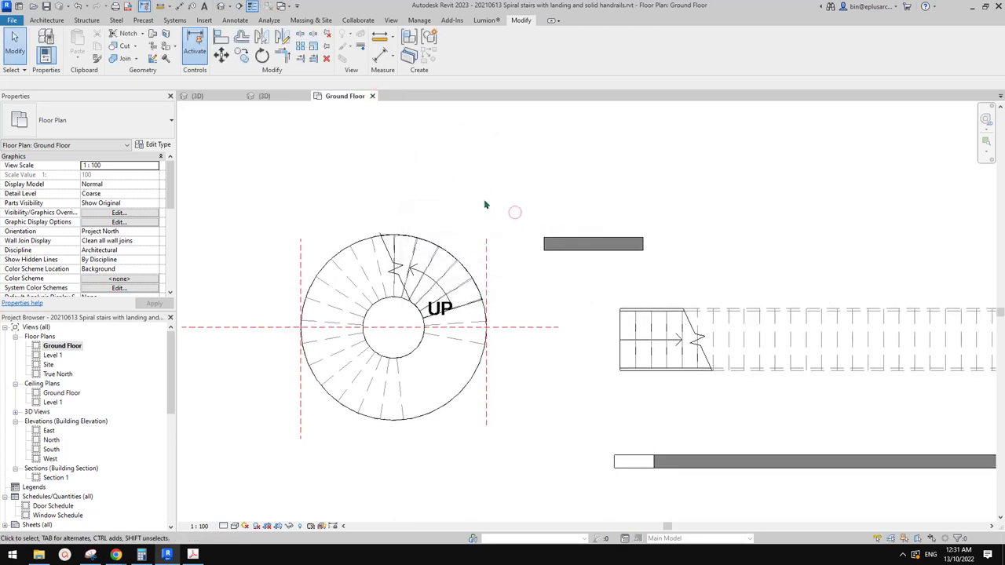
pyautogui.moveTo(487, 208); pyautogui.dragTo(544, 234, button='middle')
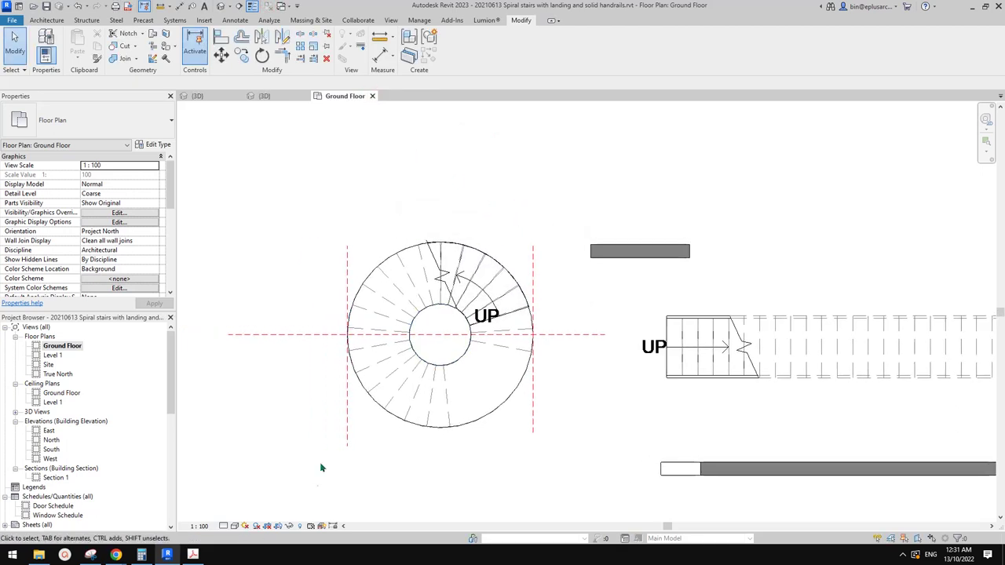
# Switch to the Youtube Video Ideas/Suggestion document in Chrome and review the question about cutting the spiral stair on the floor plan.
pyautogui.moveTo(115, 555)
pyautogui.click(325, 530)
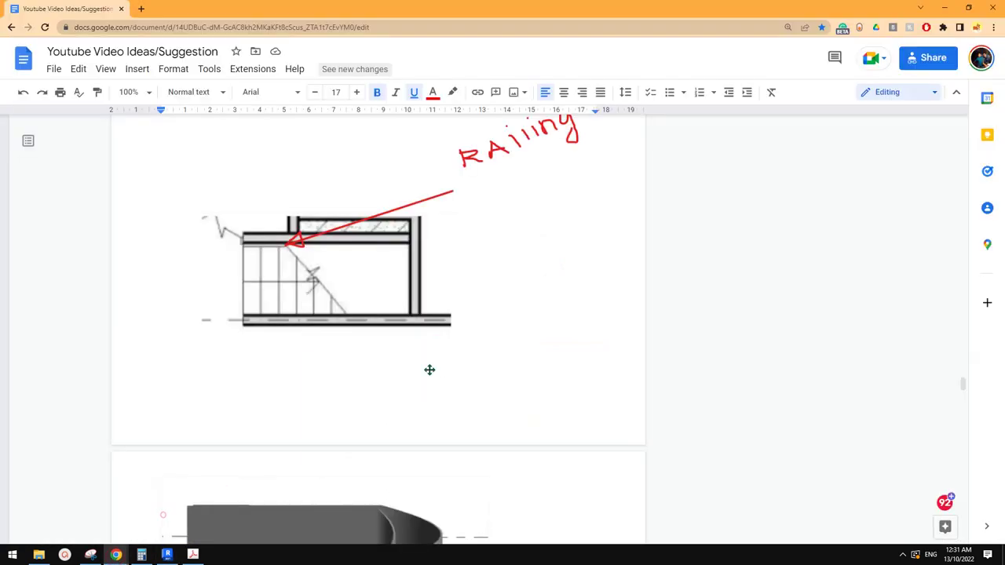
pyautogui.scroll(-5, 439, 314)
pyautogui.scroll(2, 439, 314)
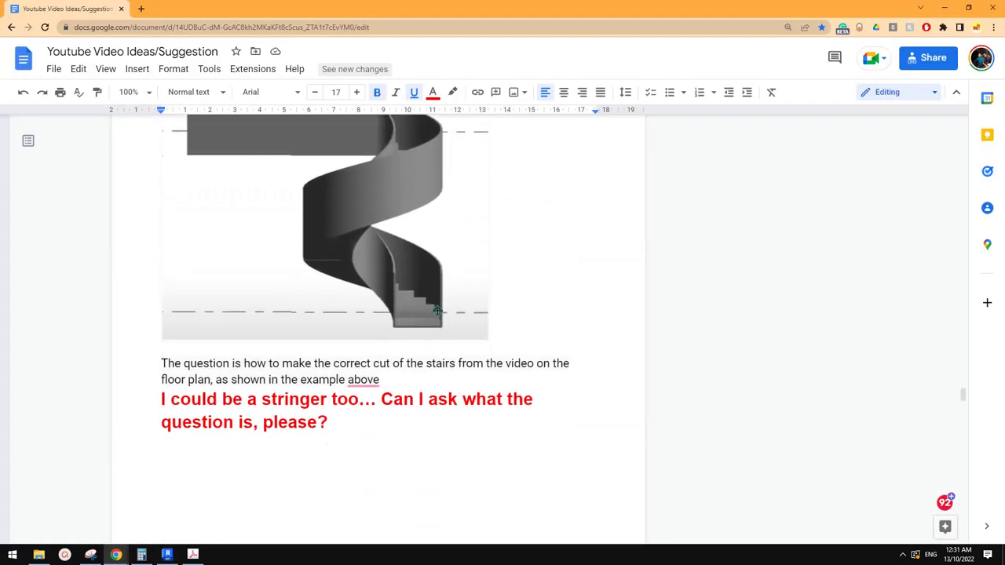
pyautogui.scroll(-1, 443, 313)
pyautogui.scroll(2, 446, 311)
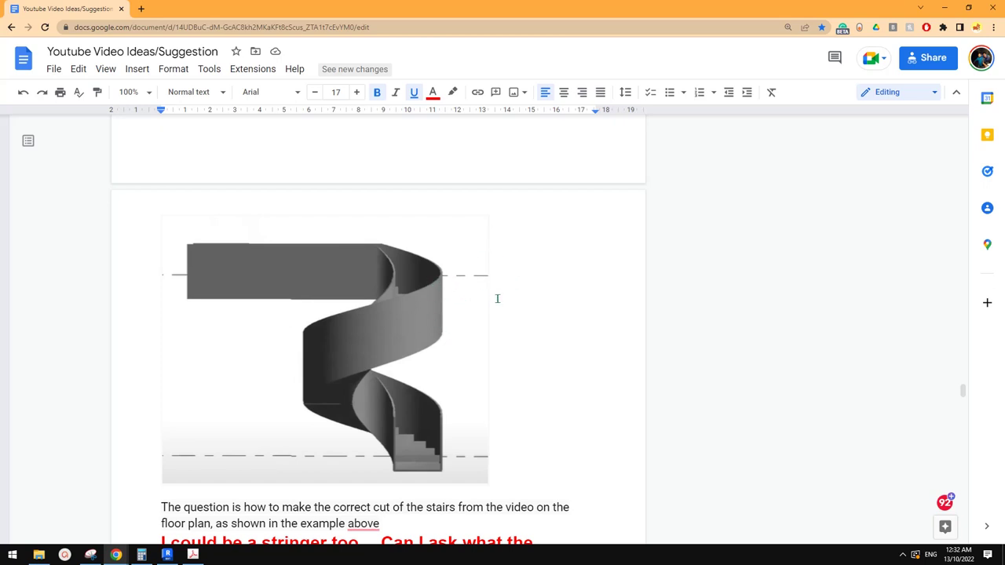
pyautogui.scroll(-3, 494, 298)
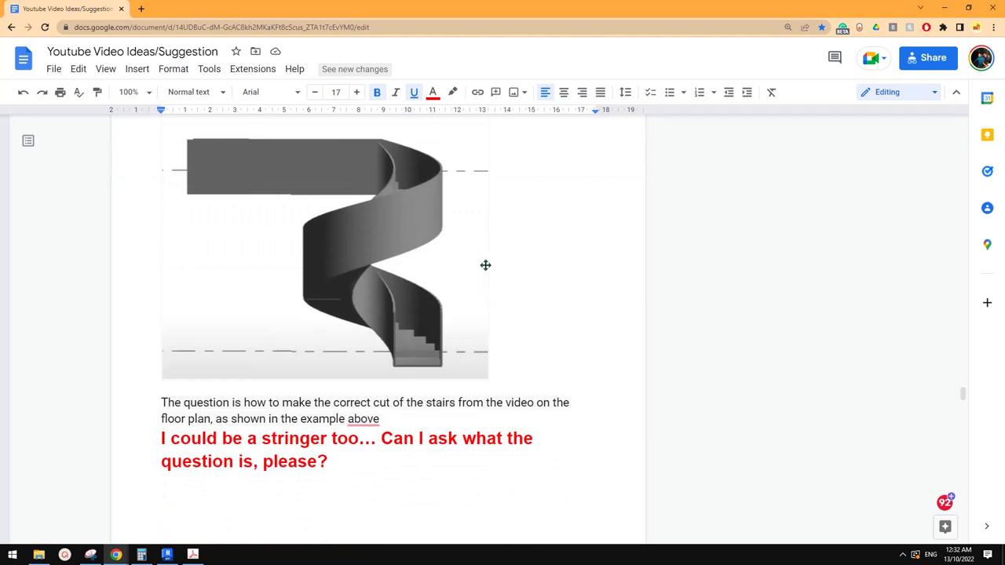
# Read the following [Day 923] - Stairs request and examine its steel staircase drawings with L-profile treads and metal deck.
pyautogui.scroll(-10, 504, 299)
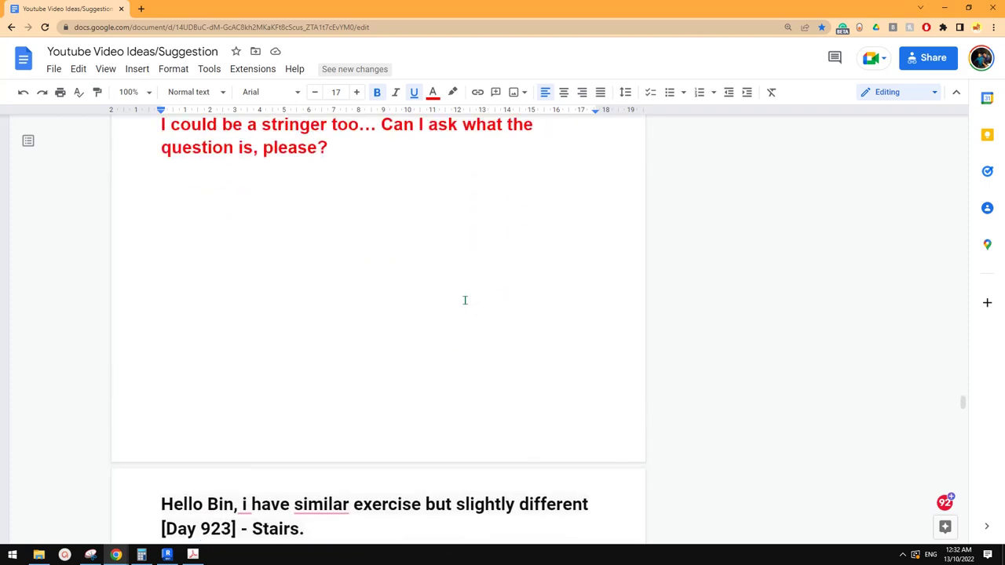
pyautogui.scroll(-5, 463, 297)
pyautogui.scroll(3, 466, 293)
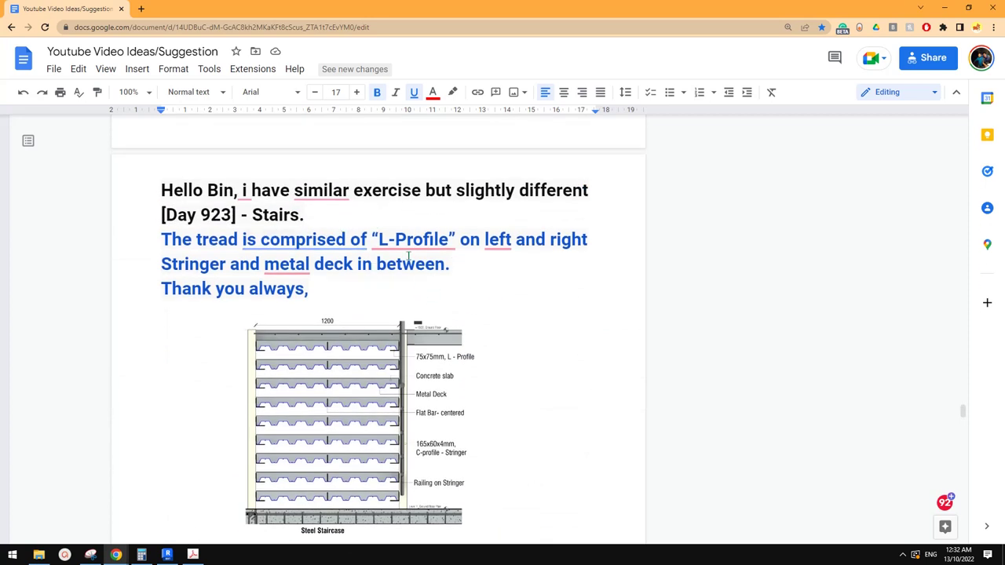
pyautogui.moveTo(422, 238)
pyautogui.scroll(-1, 362, 213)
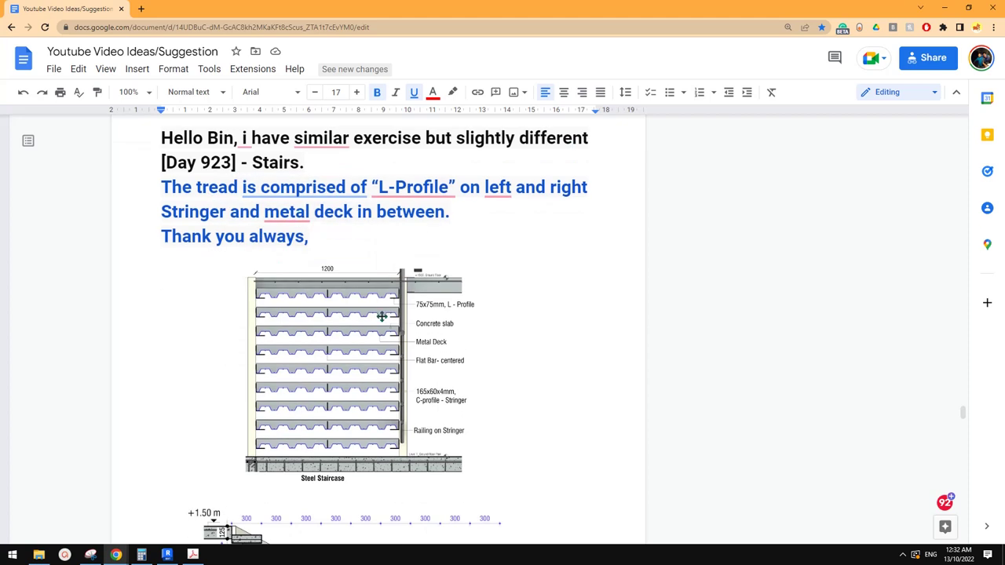
pyautogui.scroll(-3, 413, 382)
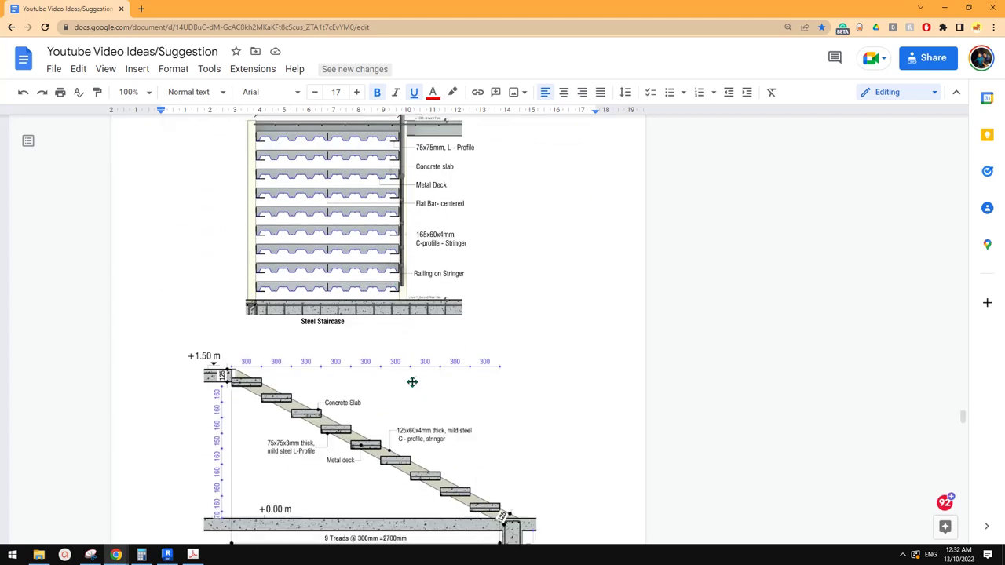
pyautogui.scroll(-1, 416, 381)
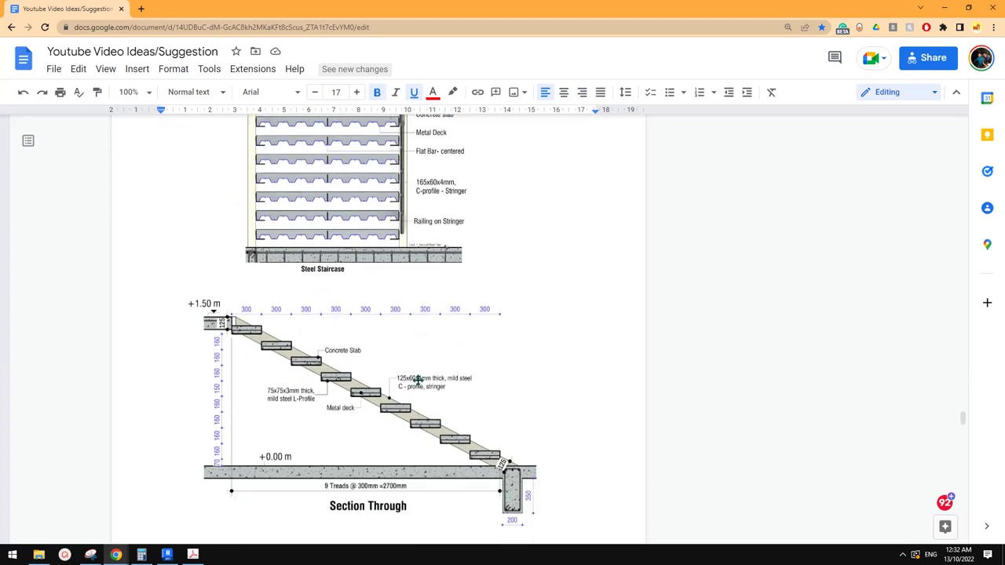
pyautogui.scroll(2, 418, 380)
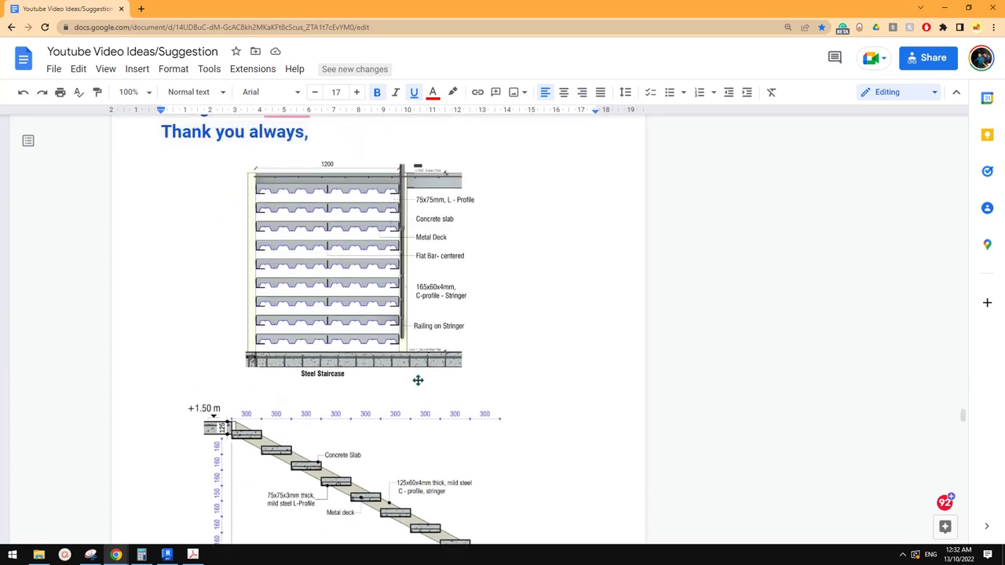
pyautogui.scroll(1, 428, 357)
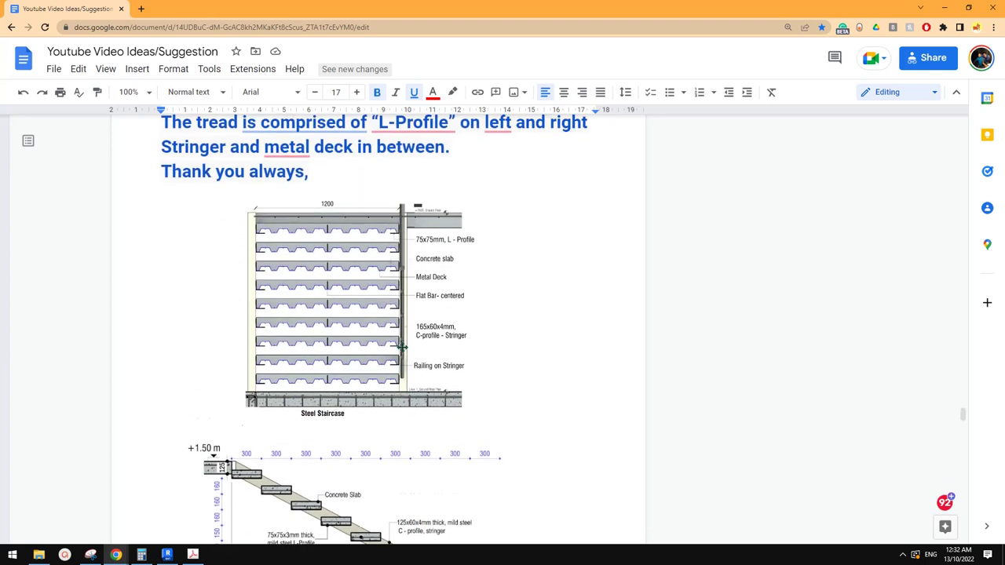
pyautogui.scroll(-2, 435, 353)
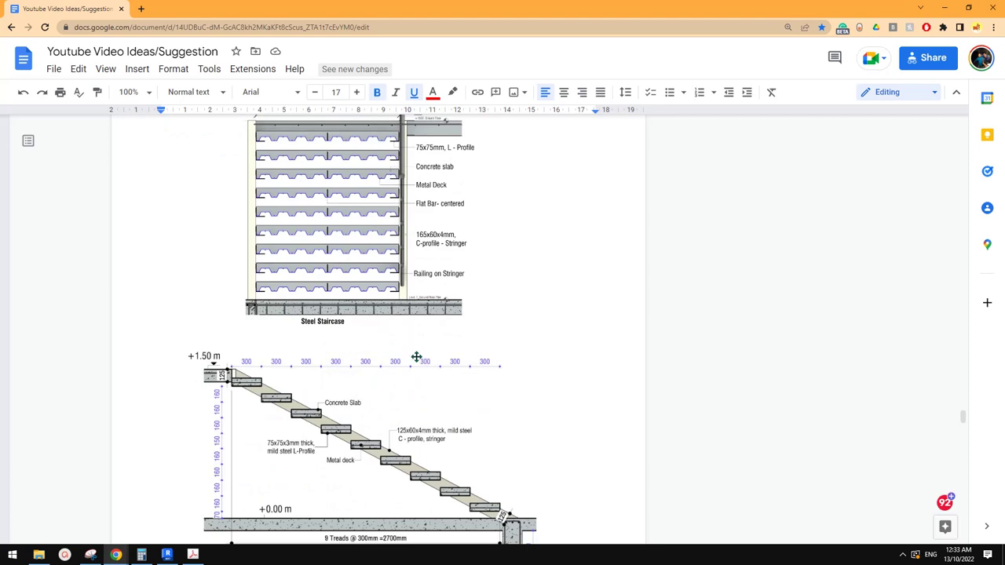
# Switch back to Revit and start a new family so a template can be chosen.
pyautogui.click(166, 554)
pyautogui.scroll(-2, 430, 236)
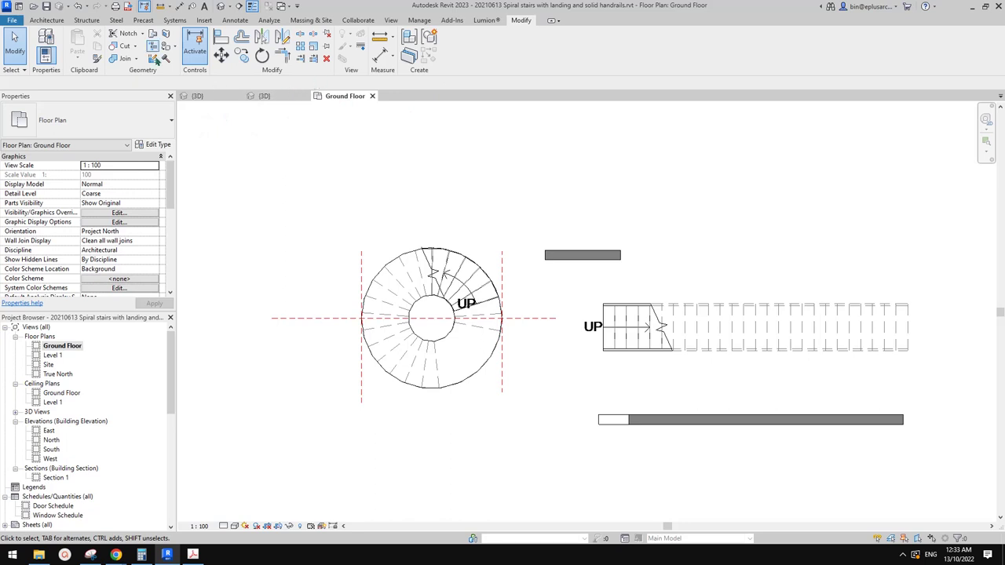
pyautogui.click(11, 20)
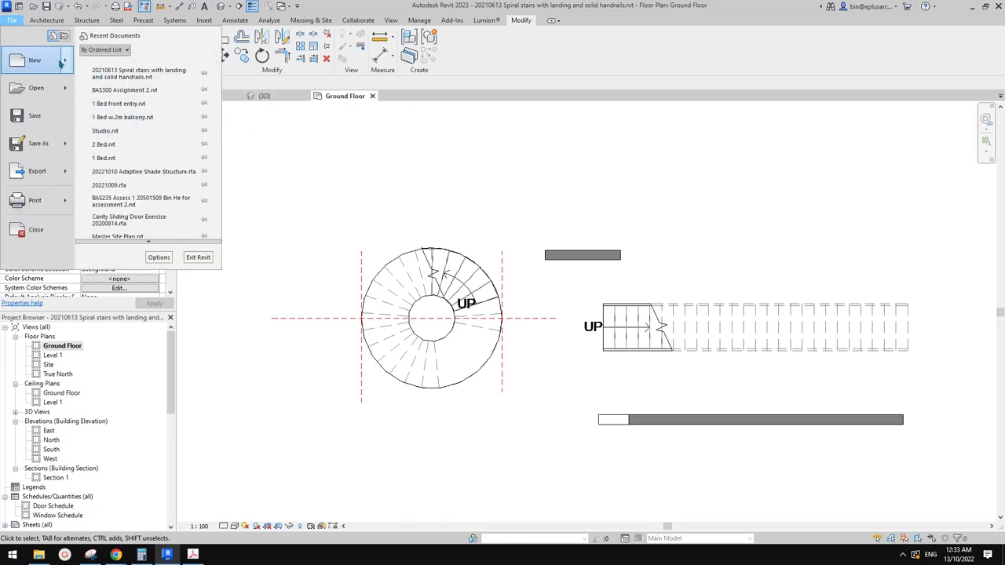
pyautogui.moveTo(66, 65)
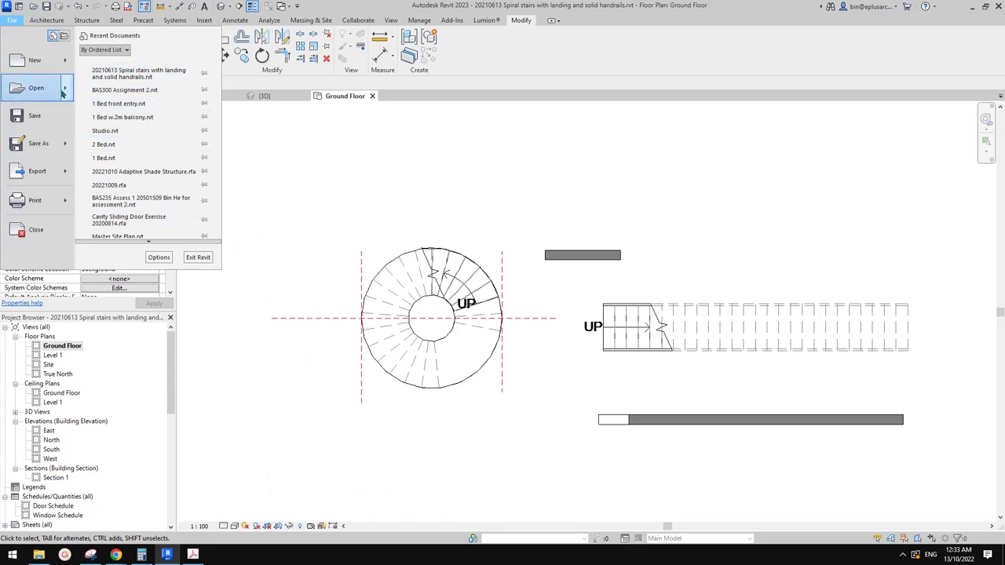
pyautogui.click(150, 100)
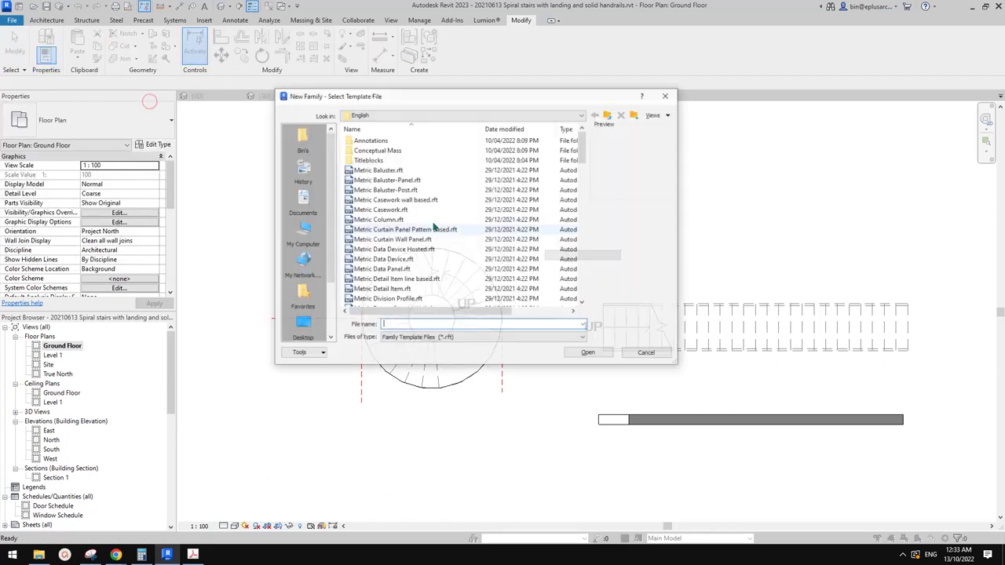
# Preview the Metric Baluster and Metric Baluster-Panel templates, and create the family from Metric Baluster-Post.rft.
pyautogui.scroll(-6, 585, 182)
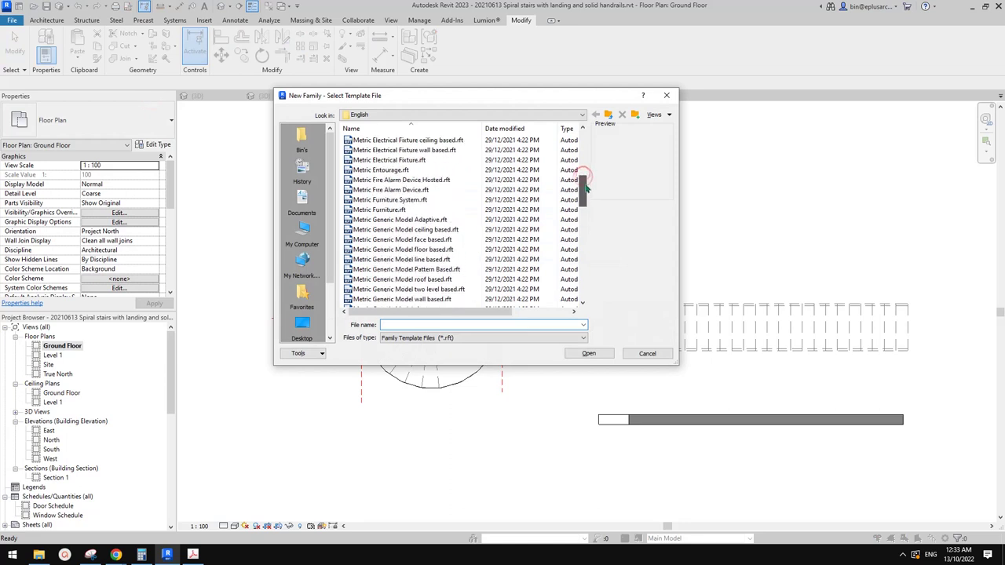
pyautogui.scroll(4, 416, 184)
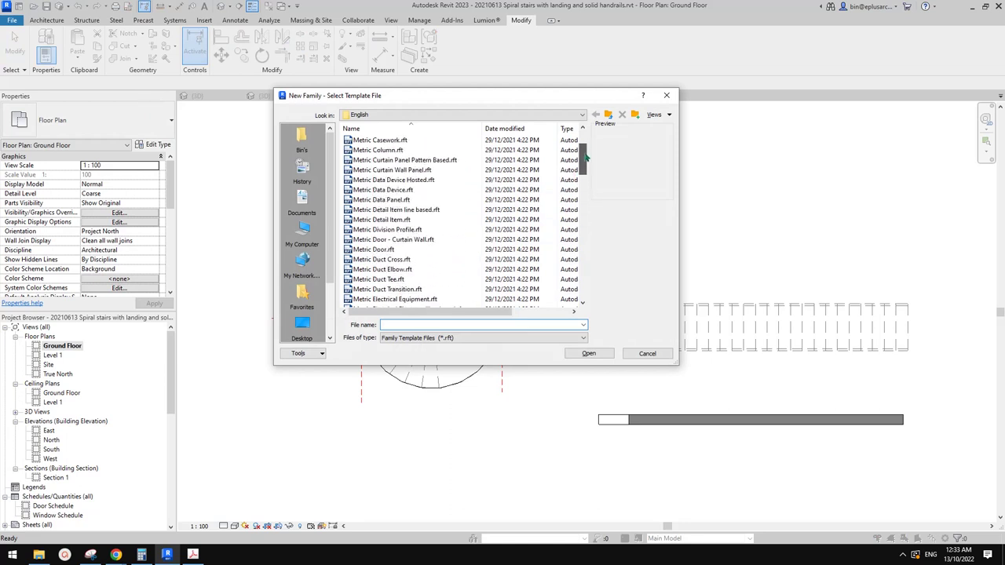
pyautogui.scroll(2, 417, 184)
pyautogui.click(378, 170)
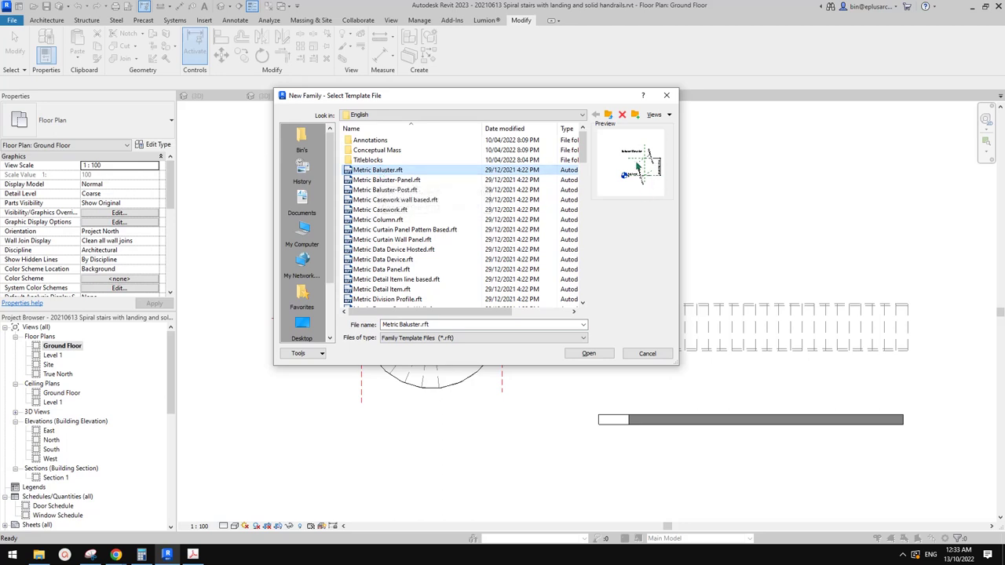
pyautogui.press('Down')
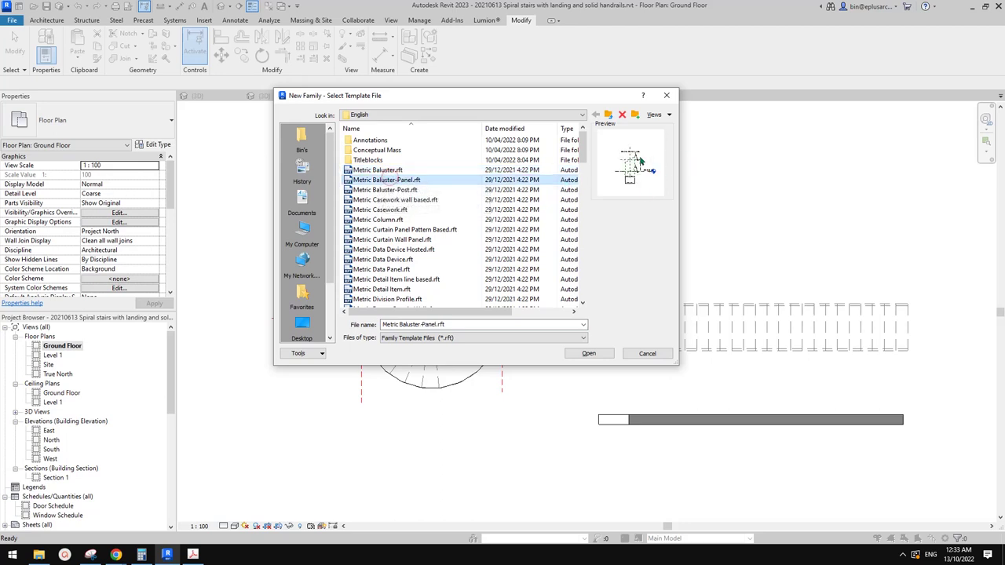
pyautogui.click(379, 190)
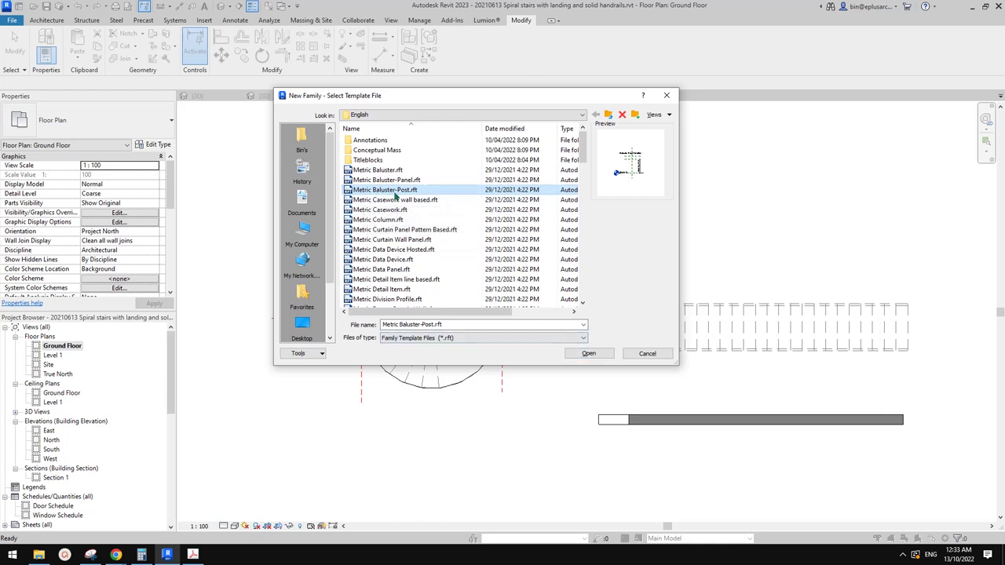
pyautogui.click(589, 353)
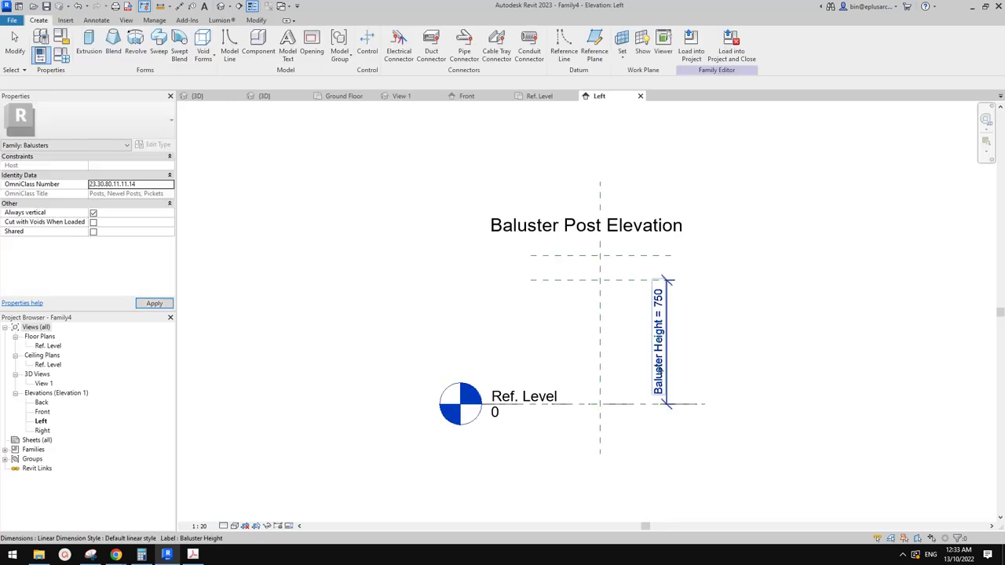
# Inspect the baluster post's Left elevation with its Baluster Height dimension, and open the Front elevation.
pyautogui.scroll(3, 628, 352)
pyautogui.moveTo(648, 347); pyautogui.dragTo(673, 350, button='middle')
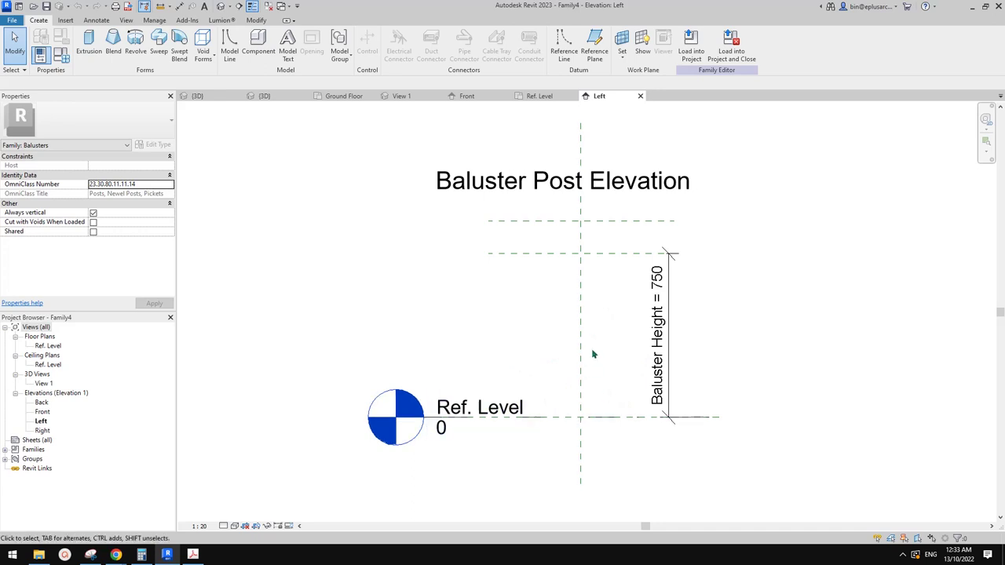
pyautogui.moveTo(592, 355); pyautogui.dragTo(586, 352, button='middle')
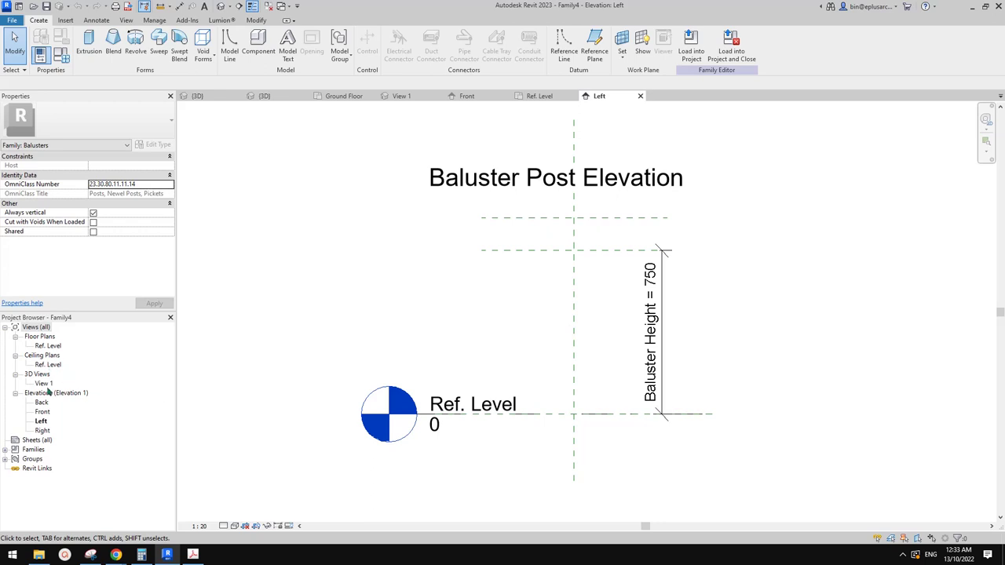
pyautogui.doubleClick(42, 411)
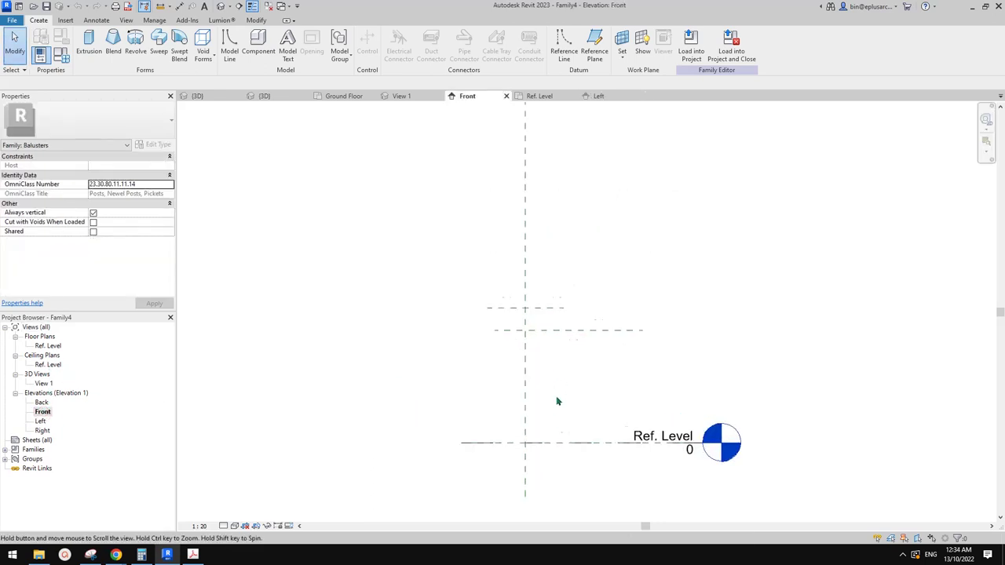
pyautogui.moveTo(557, 401); pyautogui.dragTo(555, 367, button='middle')
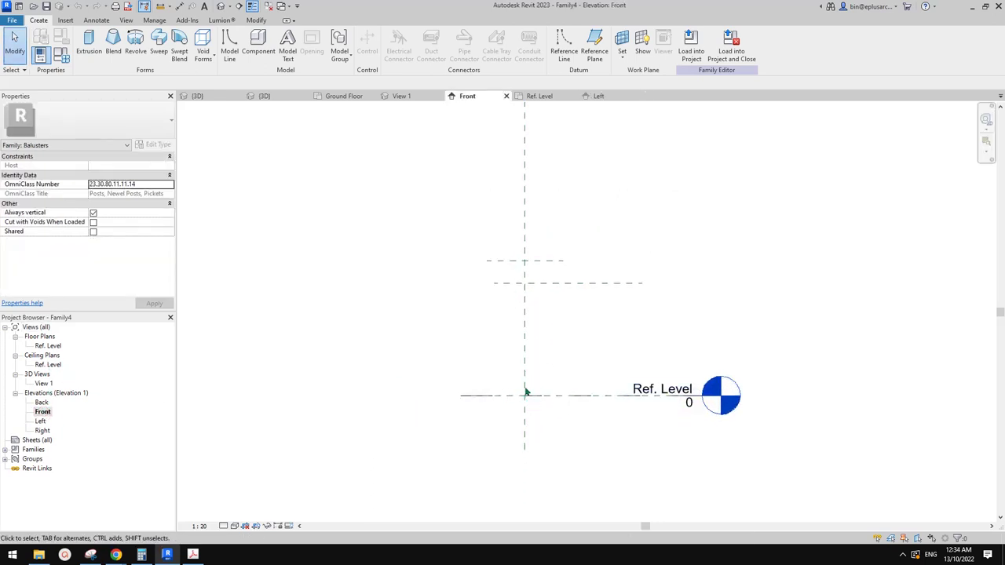
pyautogui.scroll(3, 555, 364)
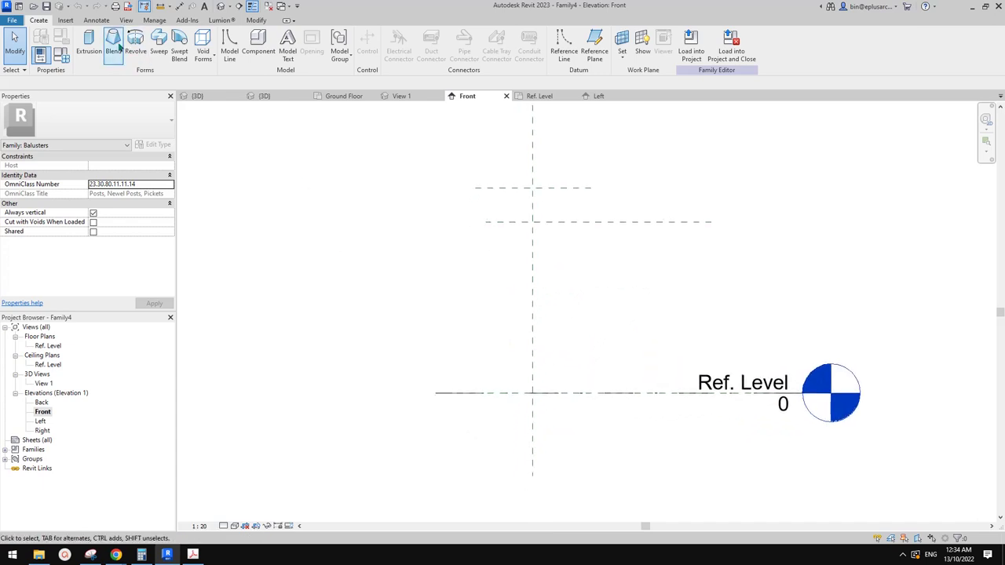
# Start an extrusion on the work plane Reference Plane : Center (Front/Back).
pyautogui.click(89, 44)
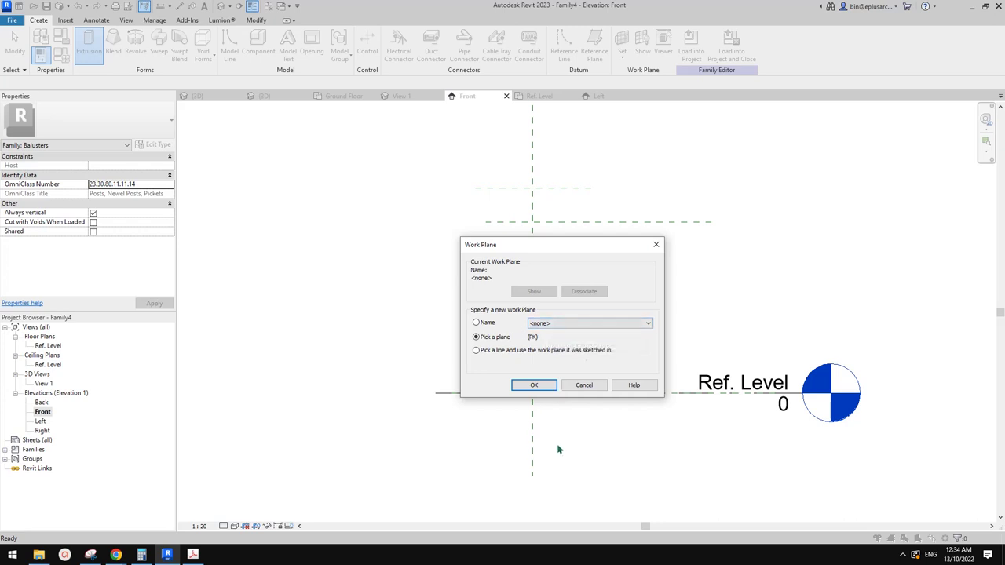
pyautogui.click(572, 323)
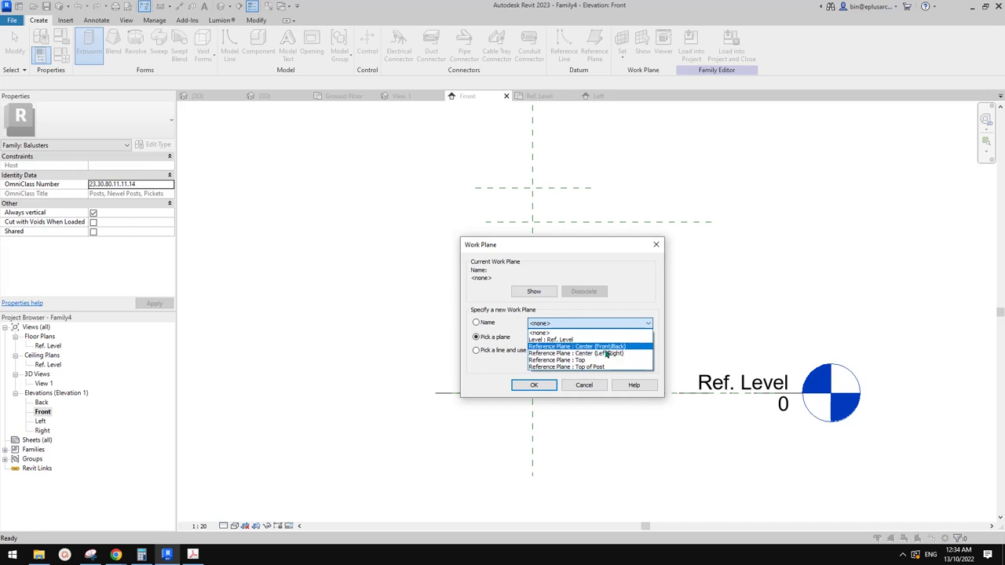
pyautogui.click(612, 346)
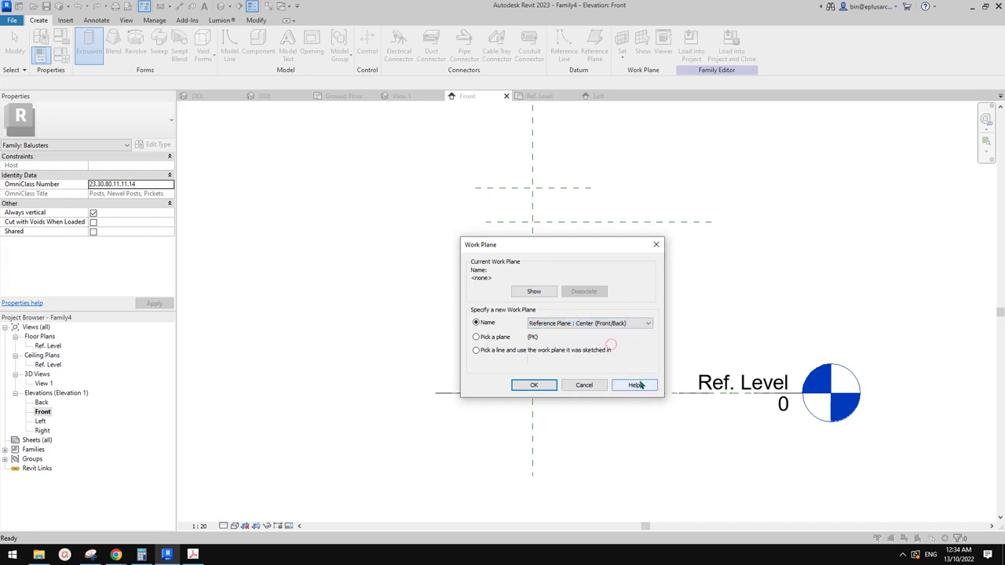
pyautogui.click(537, 384)
pyautogui.scroll(3, 572, 435)
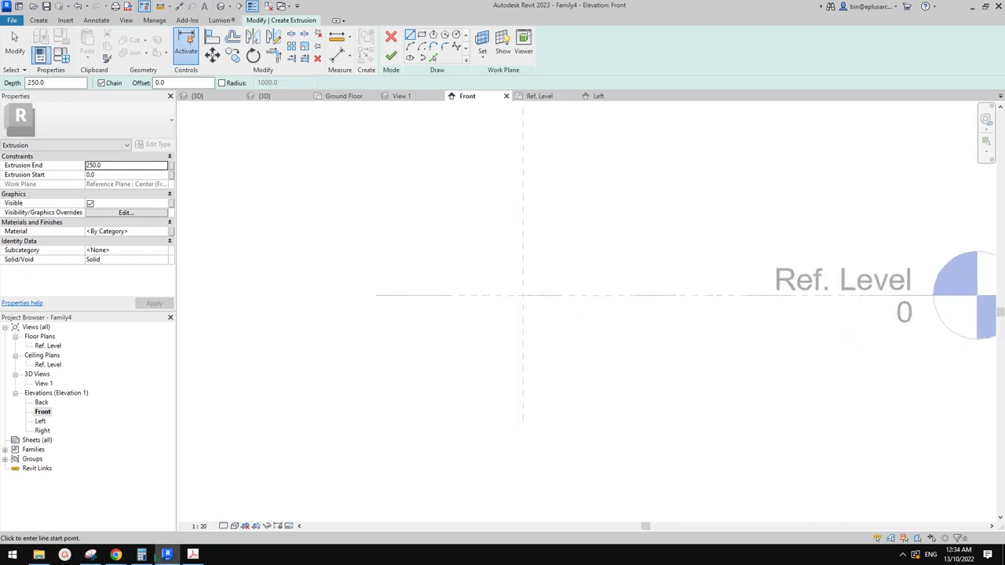
# Check the L-profile size in the staircase section of the Youtube Video Ideas/Suggestion document in Chrome, and return to Revit.
pyautogui.moveTo(115, 555)
pyautogui.click(175, 502)
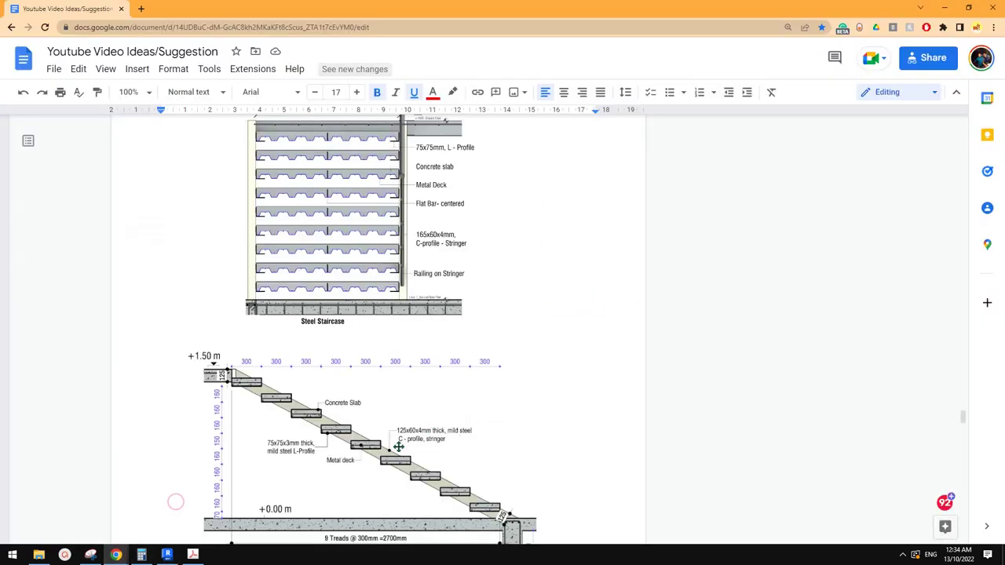
pyautogui.scroll(-1, 398, 446)
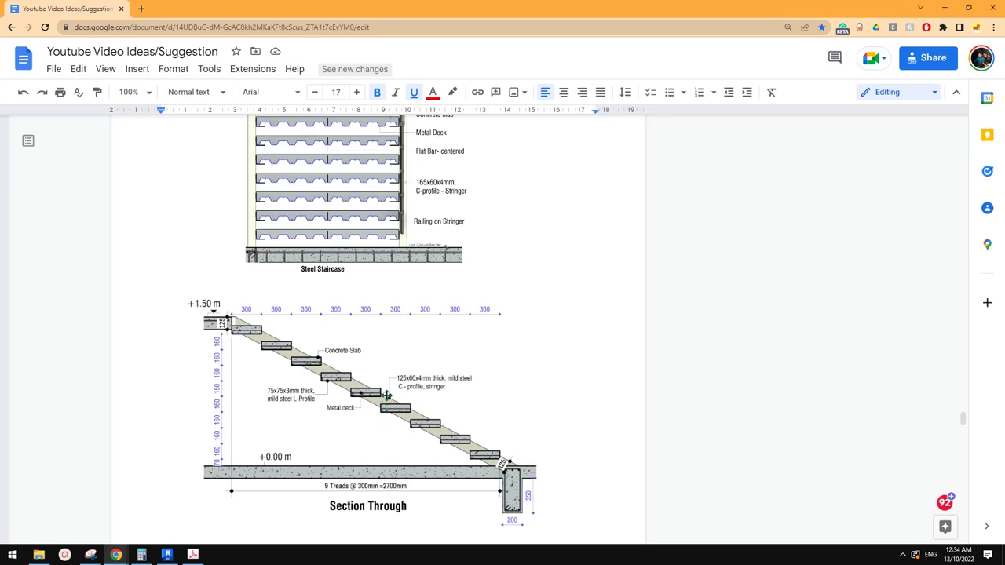
pyautogui.click(166, 554)
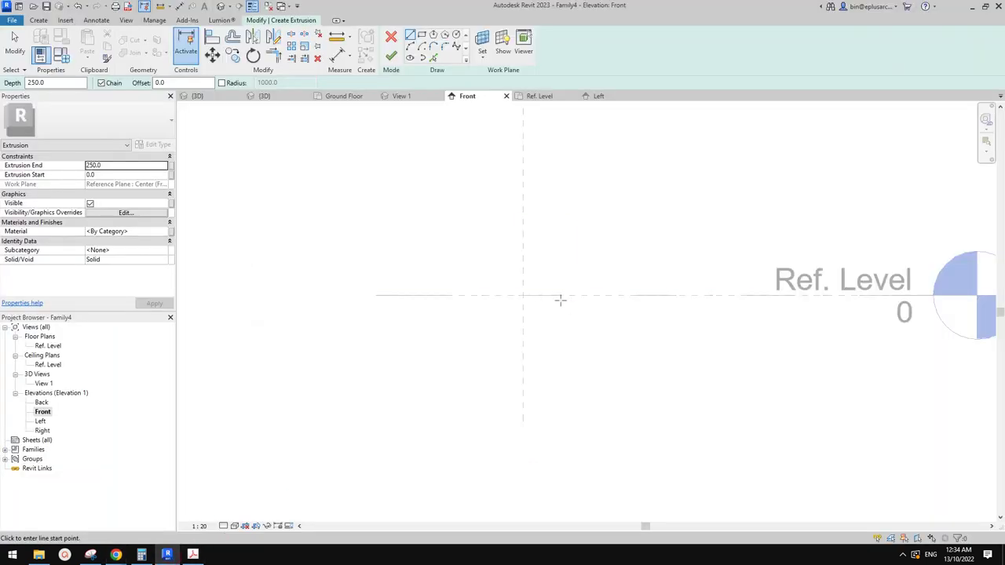
# Choose the Line tool for the extrusion sketch and recheck the steel staircase elevation and section in the Chrome document before returning to Revit.
pyautogui.scroll(2, 559, 299)
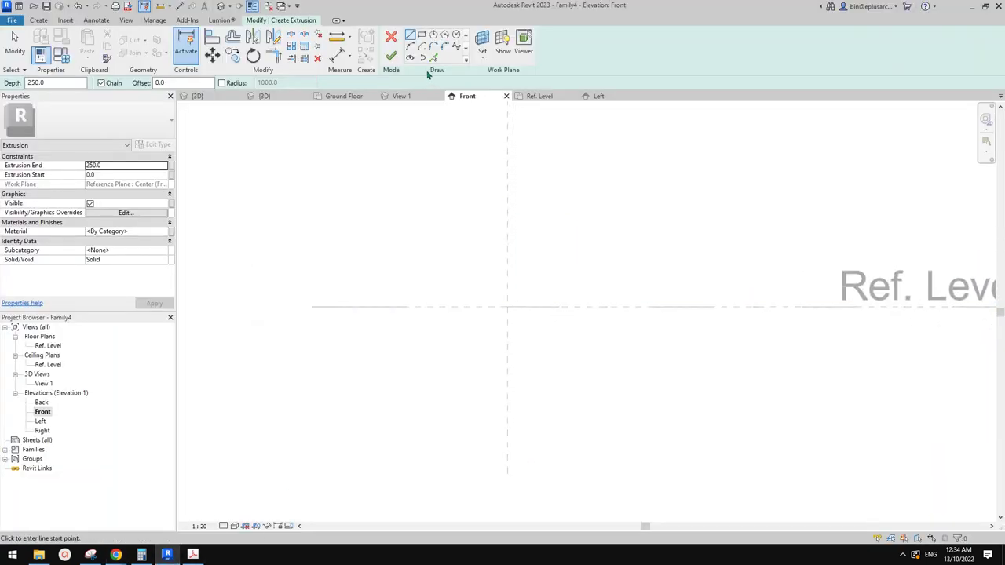
pyautogui.moveTo(507, 231); pyautogui.dragTo(497, 228, button='middle')
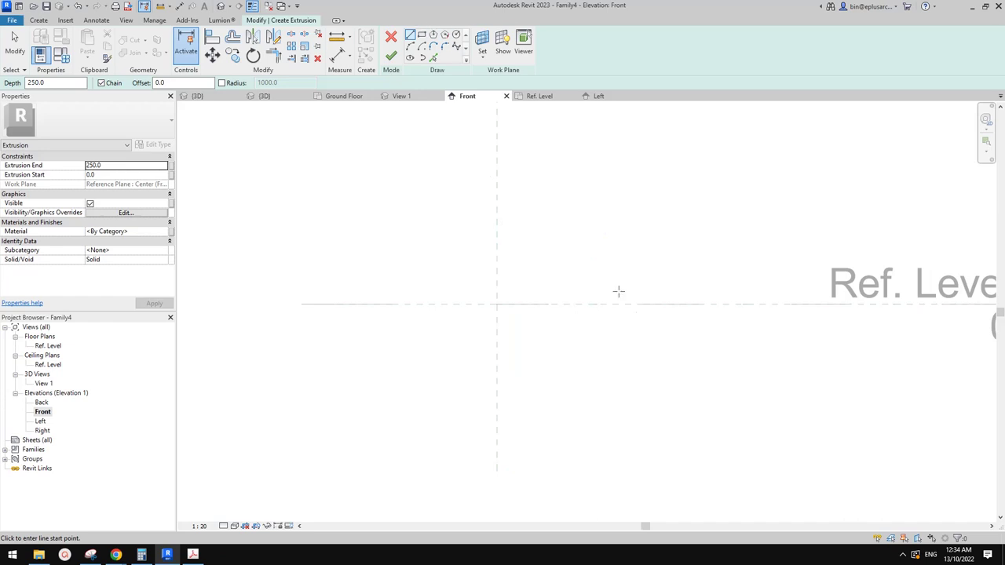
pyautogui.click(412, 39)
pyautogui.moveTo(115, 554)
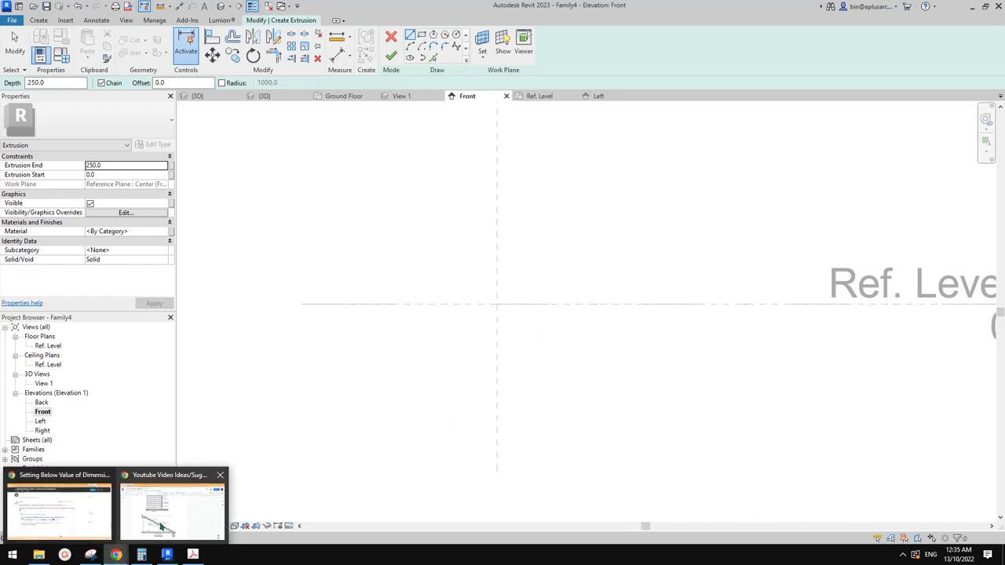
pyautogui.click(158, 517)
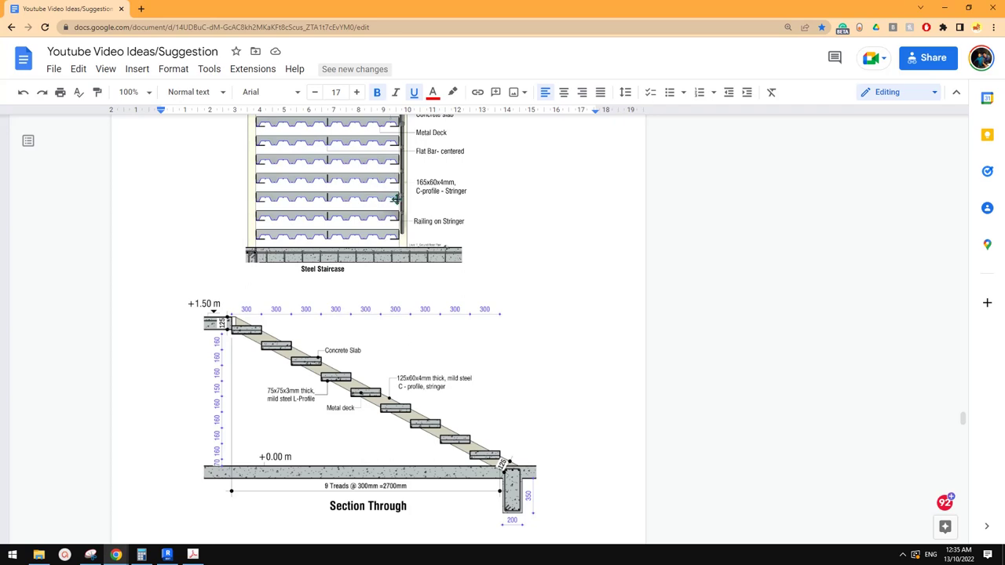
pyautogui.scroll(3, 428, 318)
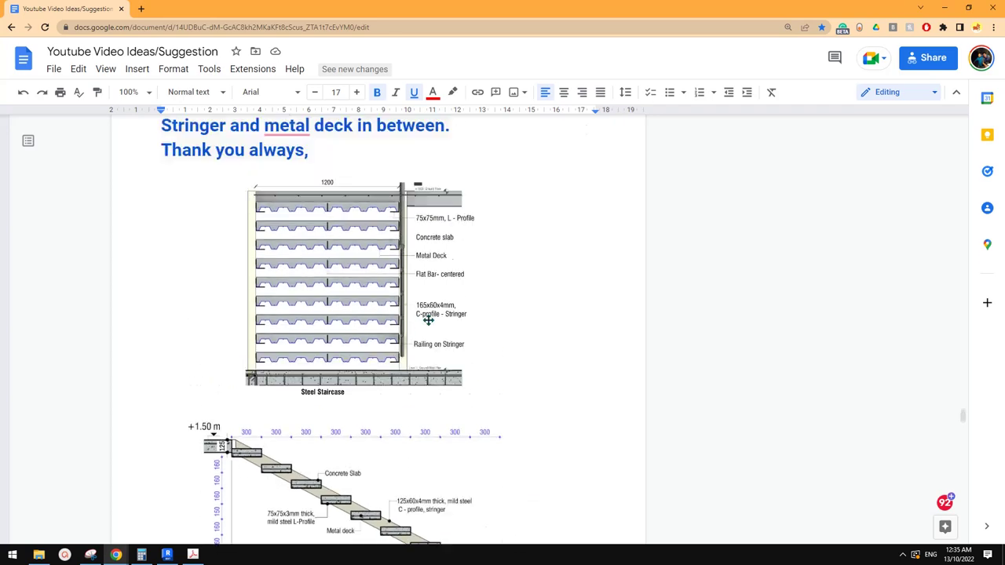
pyautogui.scroll(-3, 428, 318)
pyautogui.click(167, 554)
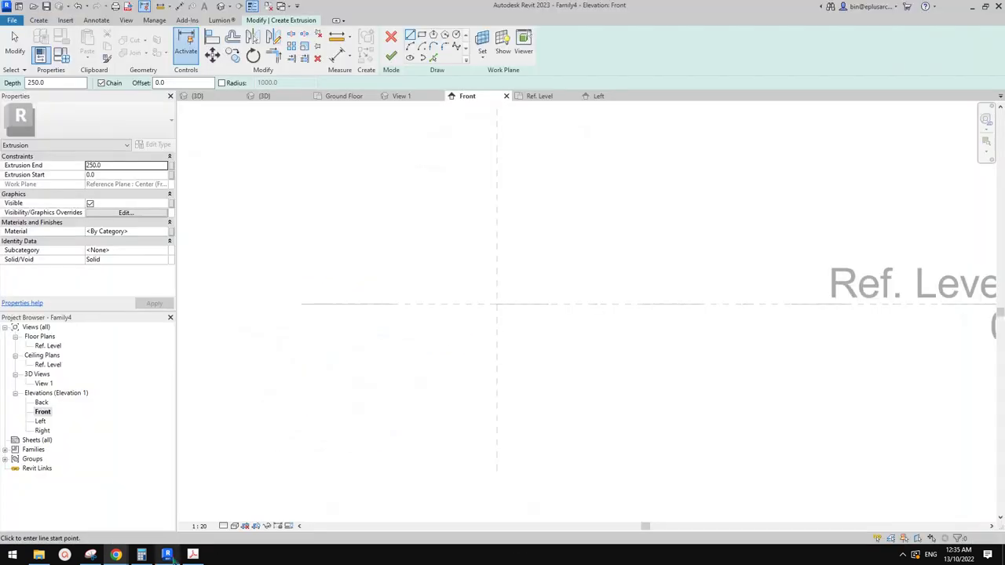
# Sketch the L-profile from the Ref. Level and center plane intersection: 90 mm down, 75 mm across, and a thin flange back to the center plane.
pyautogui.scroll(2, 481, 322)
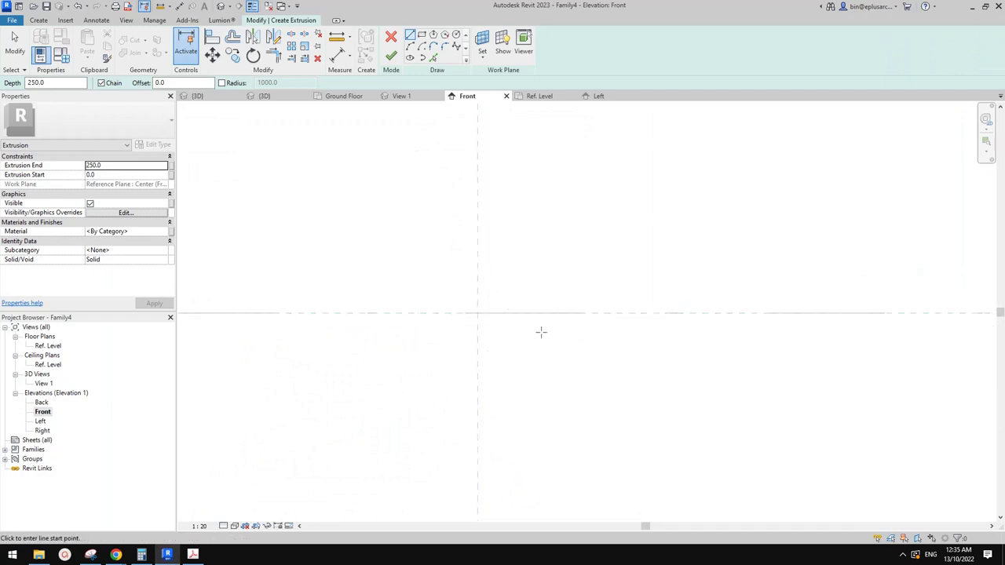
pyautogui.click(478, 314)
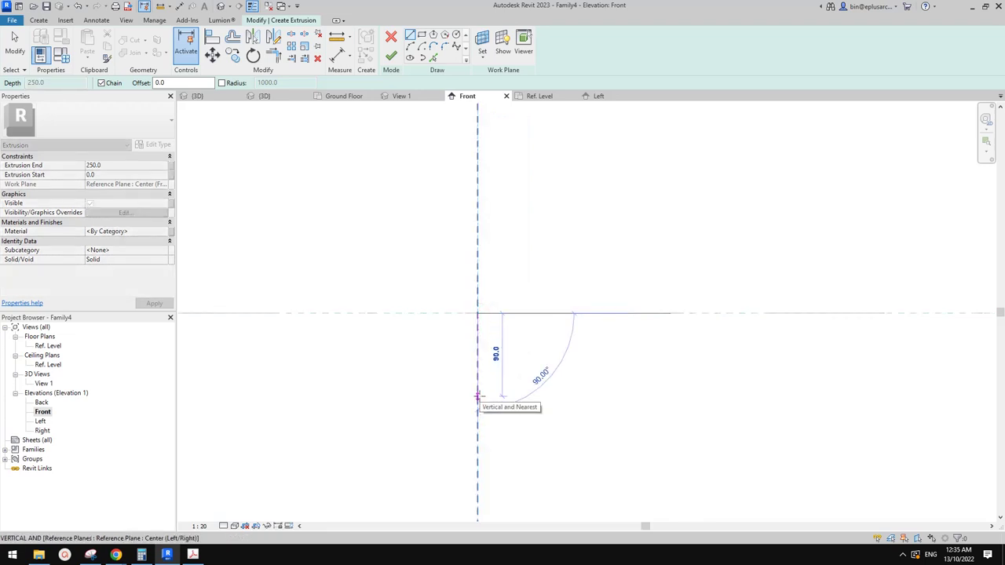
pyautogui.click(477, 397)
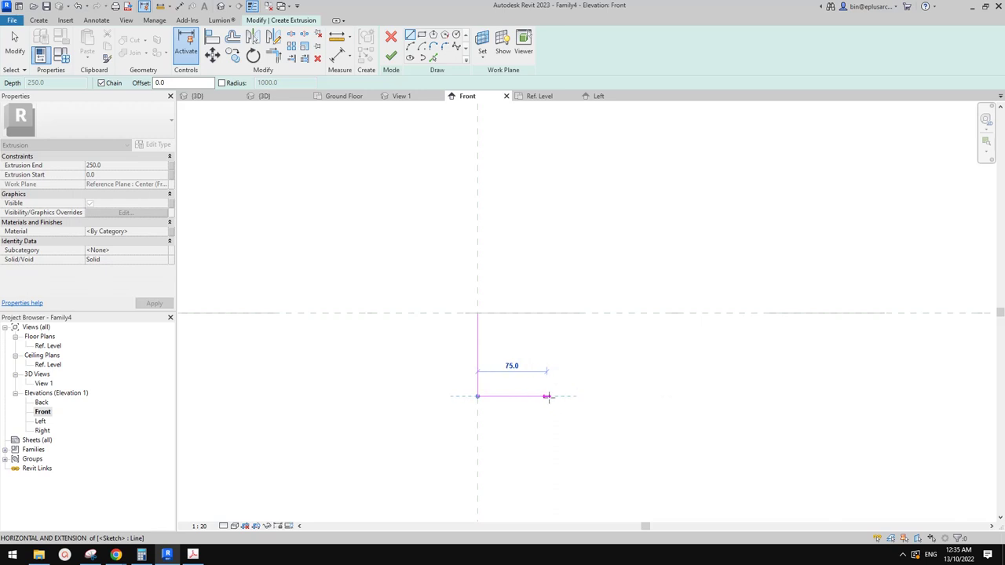
pyautogui.click(547, 397)
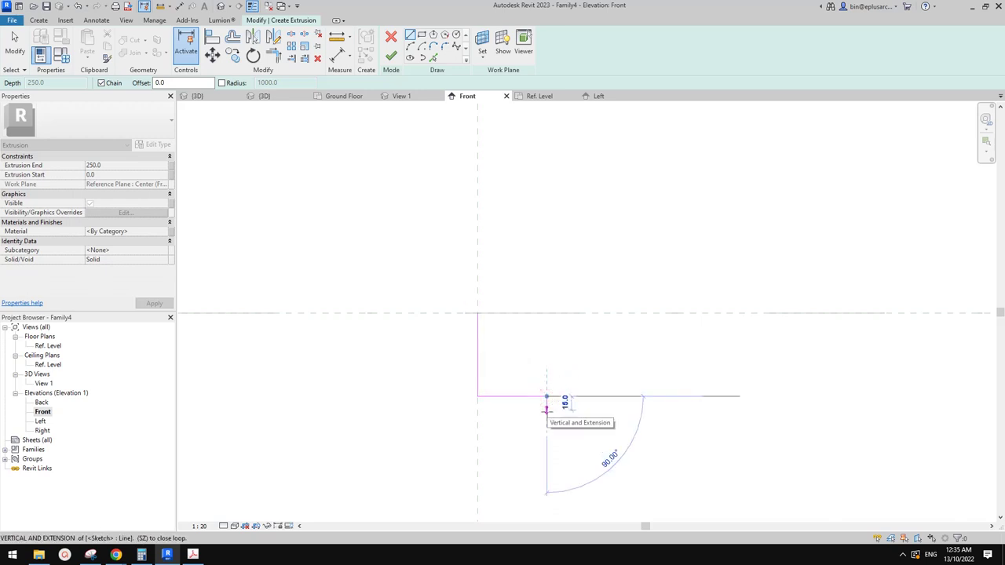
pyautogui.scroll(2, 498, 398)
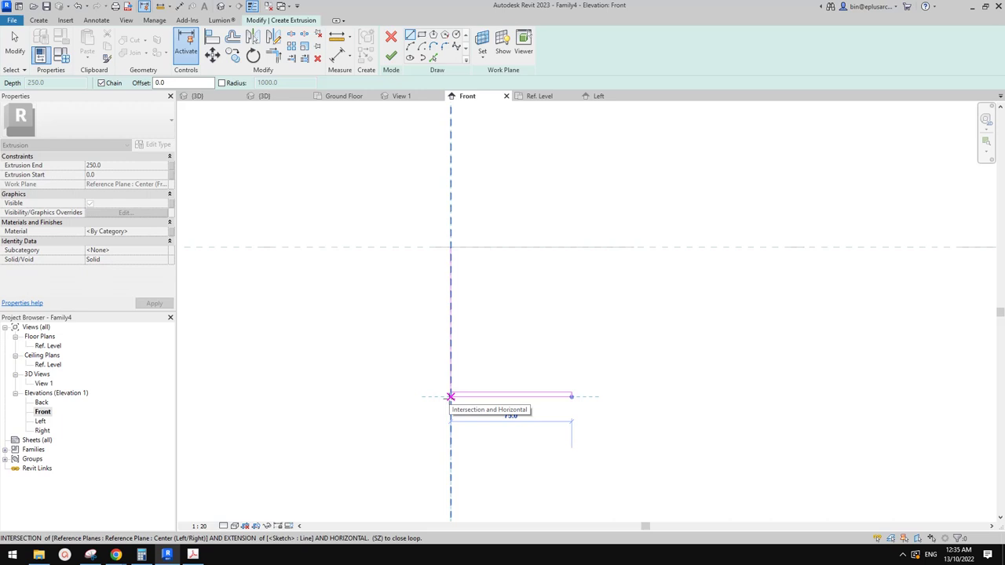
pyautogui.click(450, 396)
pyautogui.click(450, 247)
pyautogui.press('Escape')
pyautogui.press('Escape')
# Copy the L-profile's 90 mm vertical line 3 mm towards the inside of the profile.
pyautogui.click(454, 368)
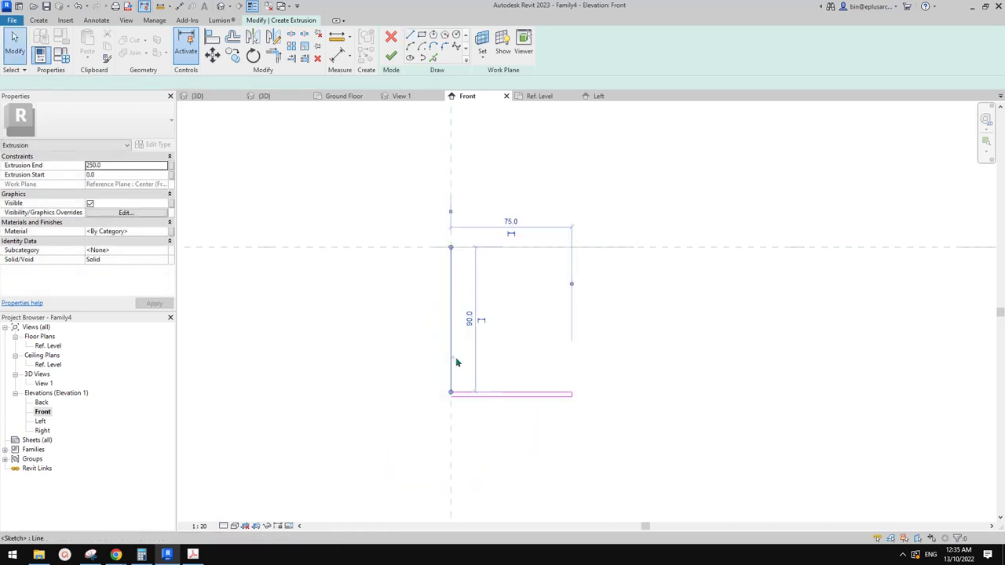
pyautogui.press('c')
pyautogui.press('o')
pyautogui.click(502, 338)
pyautogui.write('35')
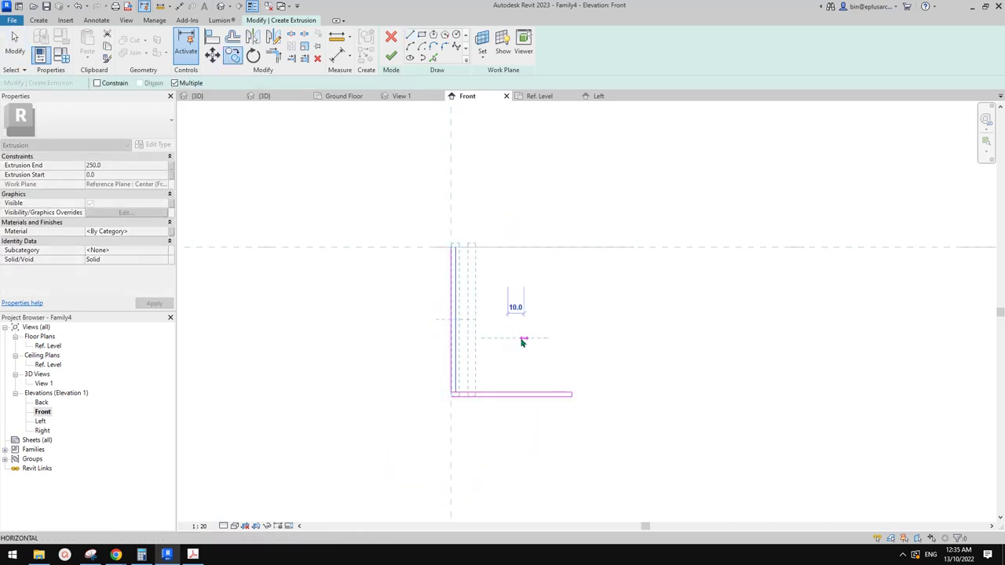
# Undo the extra copy of the vertical line and trim the L-profile's inner corner.
pyautogui.press('Return')
pyautogui.hotkey('ctrl', 'z')
pyautogui.scroll(1, 460, 364)
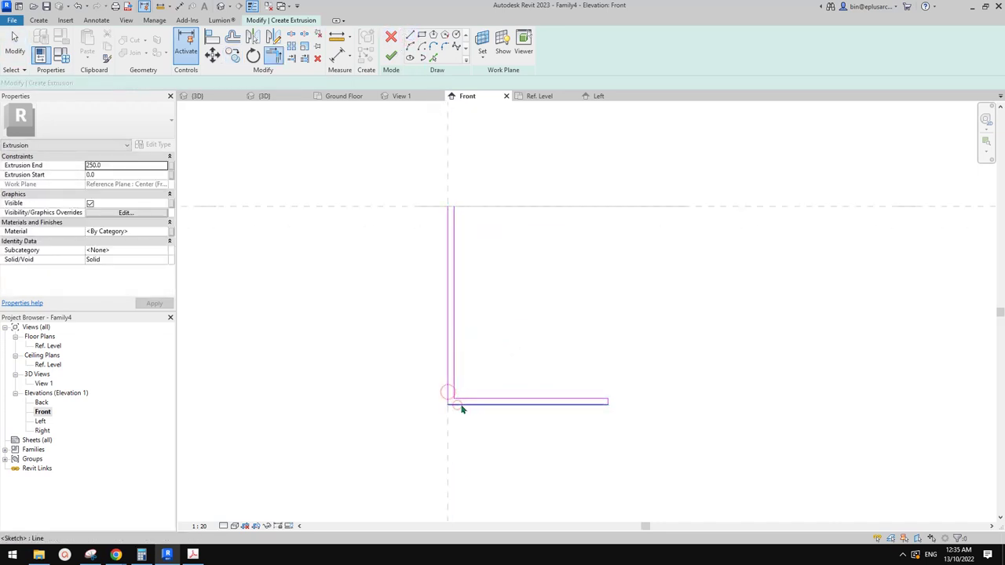
# Copy the L-profile's bottom horizontal line 75 mm upwards.
pyautogui.click(460, 403)
pyautogui.press('c')
pyautogui.press('o')
pyautogui.click(497, 366)
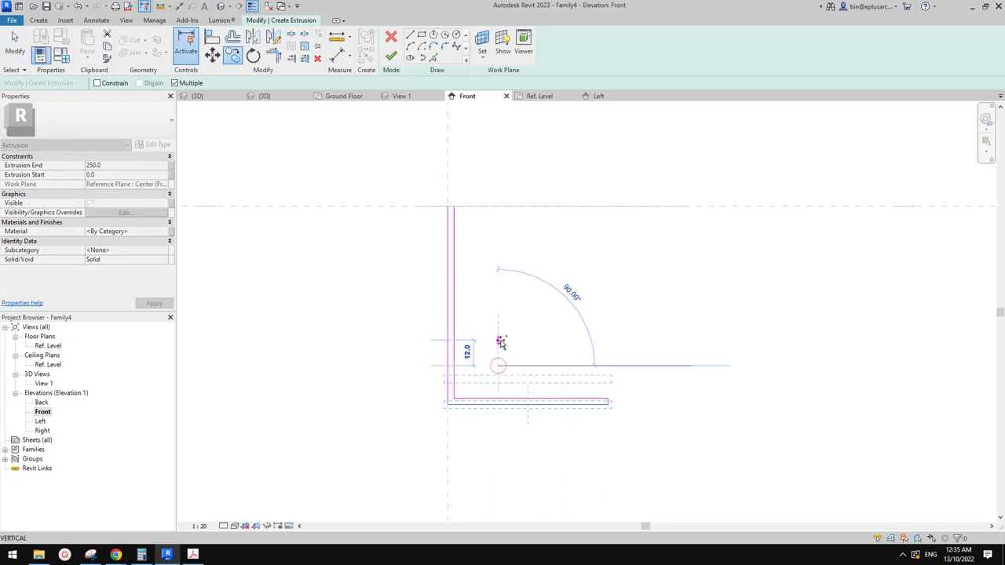
pyautogui.write('75')
pyautogui.press('Return')
pyautogui.press('Escape')
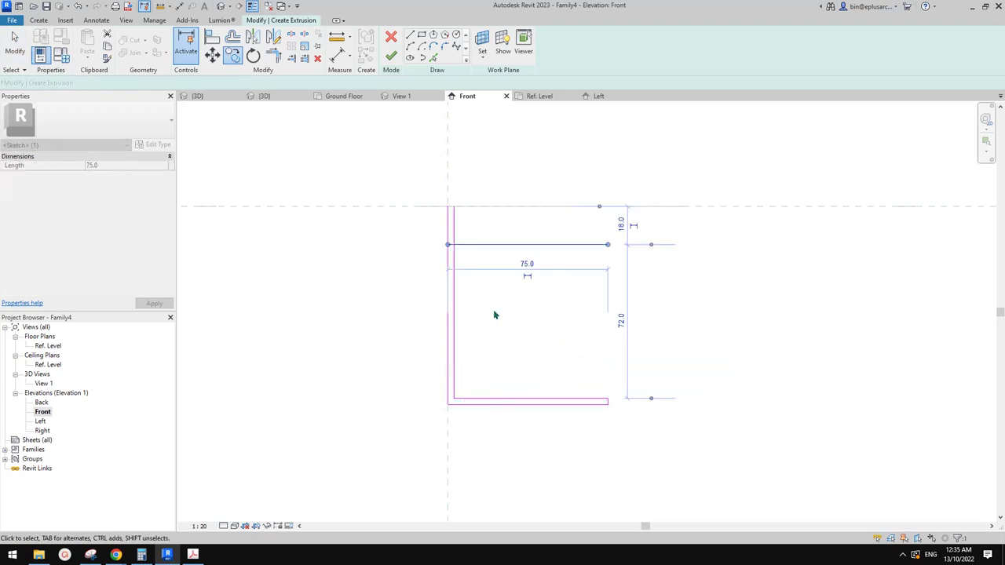
# Trim both vertical lines against the copied horizontal line to close the top of the L-profile's upright leg.
pyautogui.scroll(2, 468, 247)
pyautogui.press('t')
pyautogui.press('r')
pyautogui.click(435, 244)
pyautogui.click(441, 249)
pyautogui.click(434, 243)
pyautogui.click(428, 251)
pyautogui.scroll(-3, 439, 246)
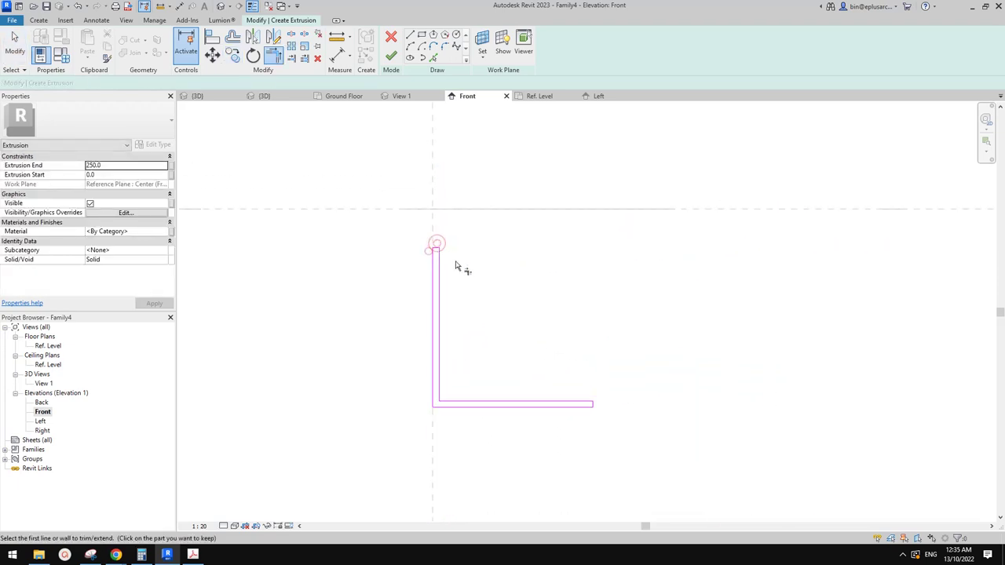
pyautogui.press('Escape')
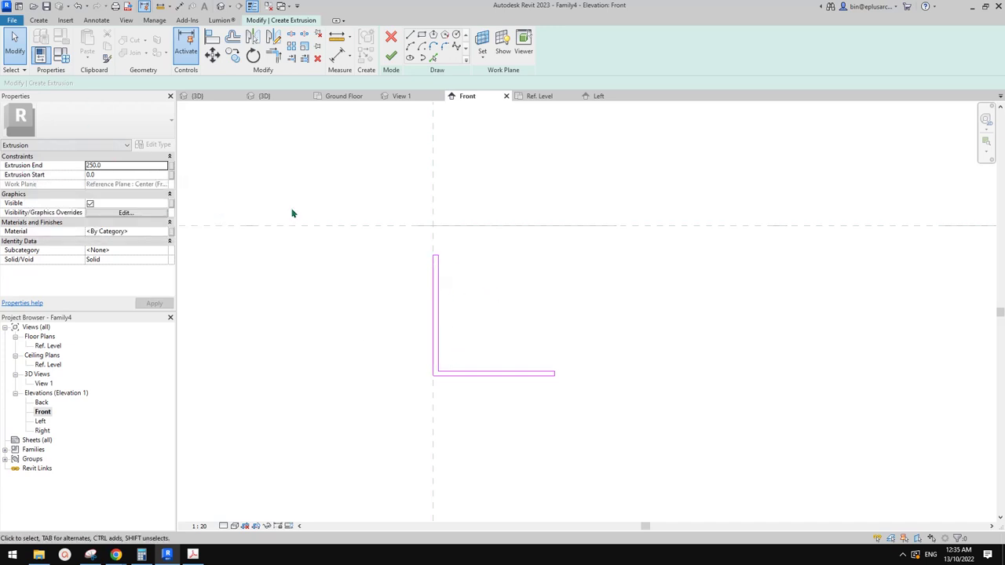
# Set the extrusion end to 125 and the extrusion start to -125, and finish the L-profile extrusion.
pyautogui.scroll(1, 423, 285)
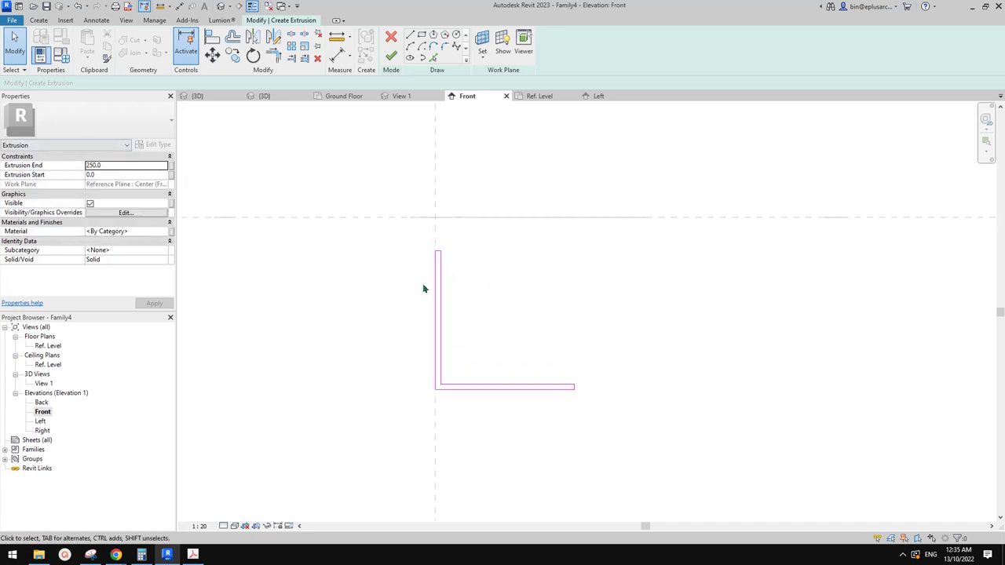
pyautogui.click(120, 166)
pyautogui.write('125')
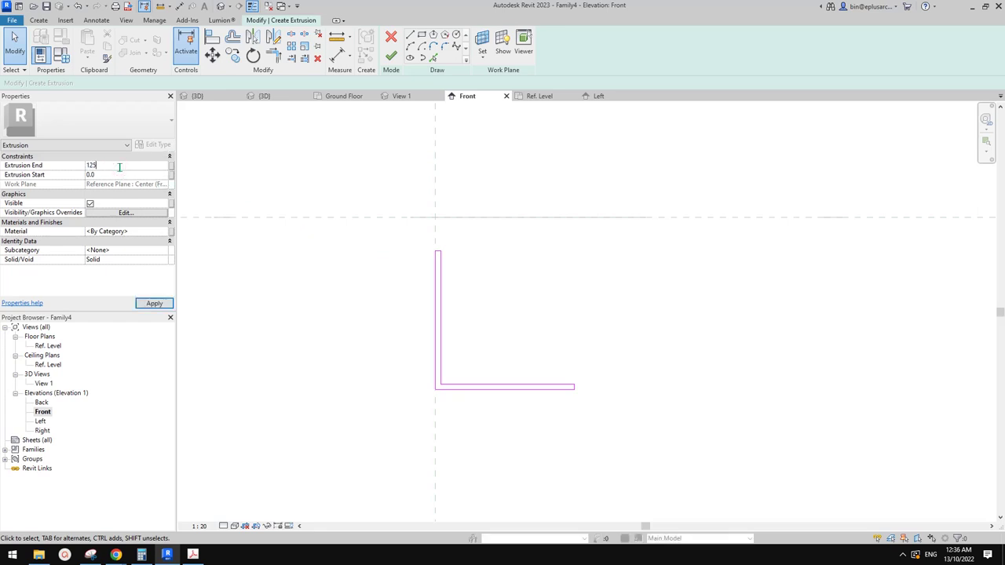
pyautogui.click(124, 176)
pyautogui.click(372, 137)
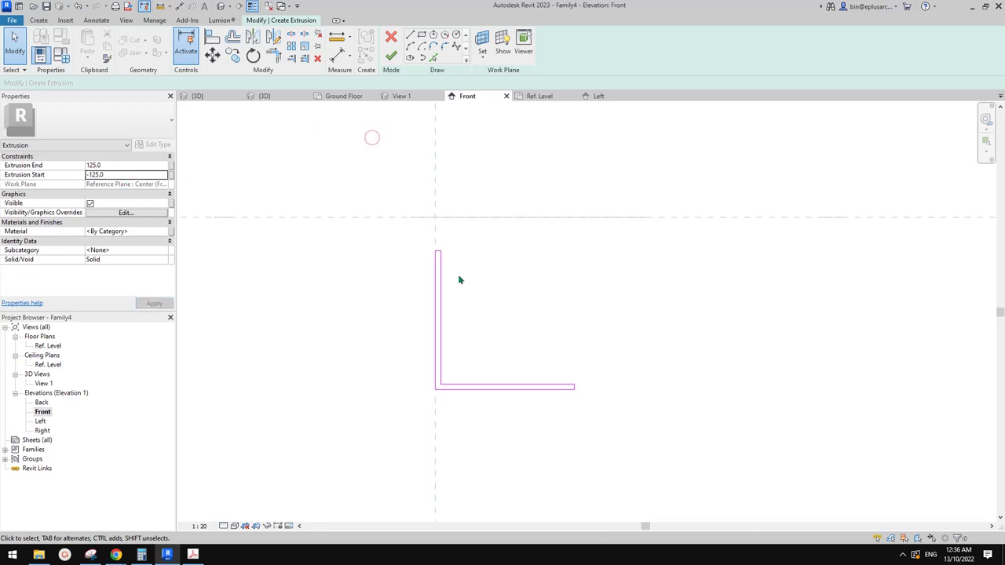
pyautogui.click(391, 57)
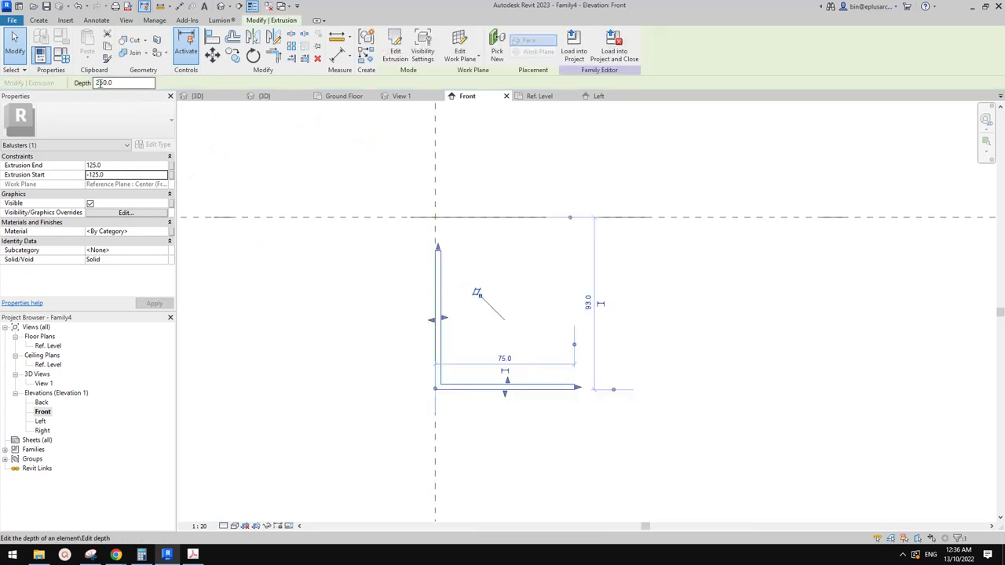
pyautogui.moveTo(605, 225); pyautogui.dragTo(618, 204, button='middle')
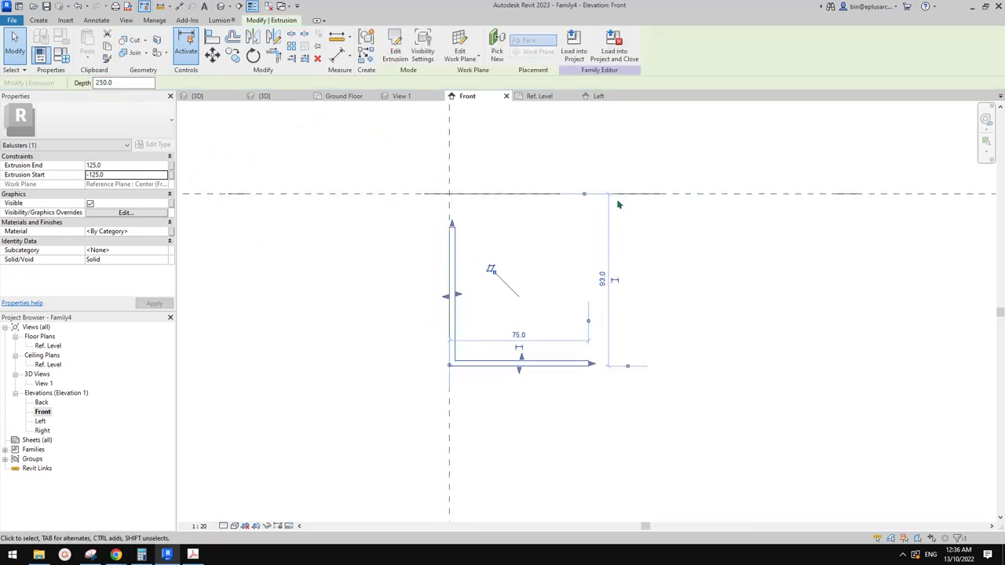
pyautogui.click(522, 171)
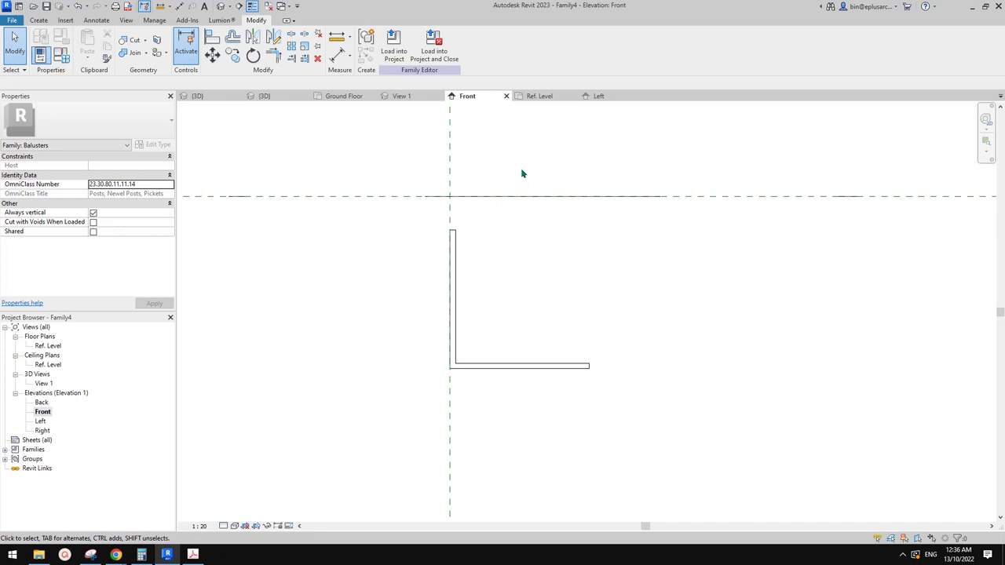
# Check which open projects the family can be loaded into, cancel the loading, and close the inactive views.
pyautogui.click(393, 44)
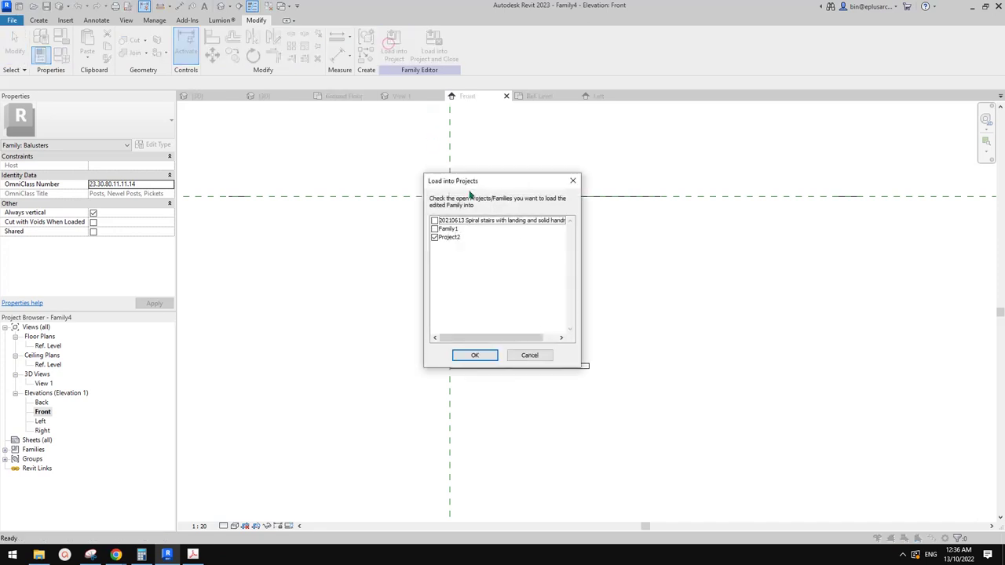
pyautogui.press('Escape')
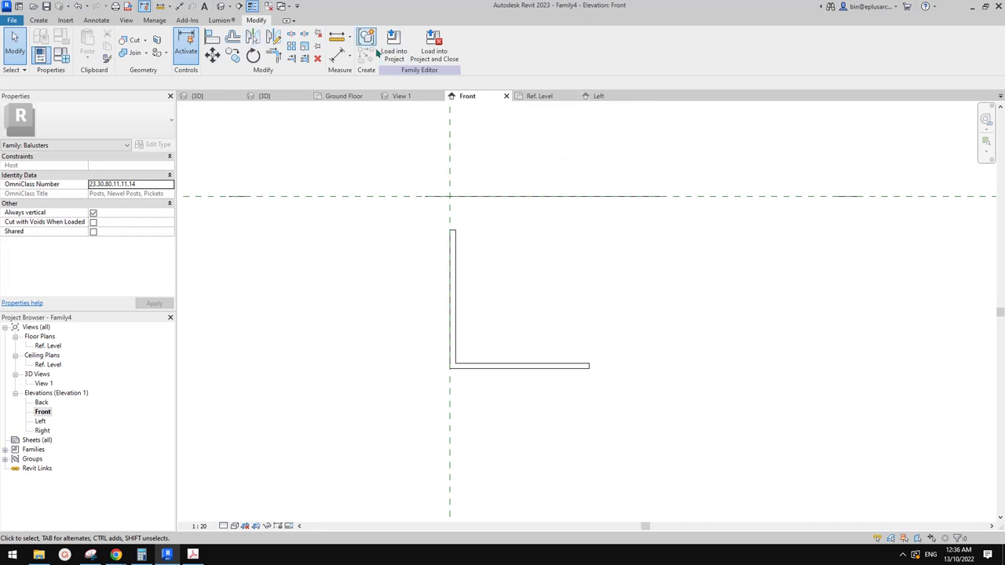
pyautogui.click(269, 6)
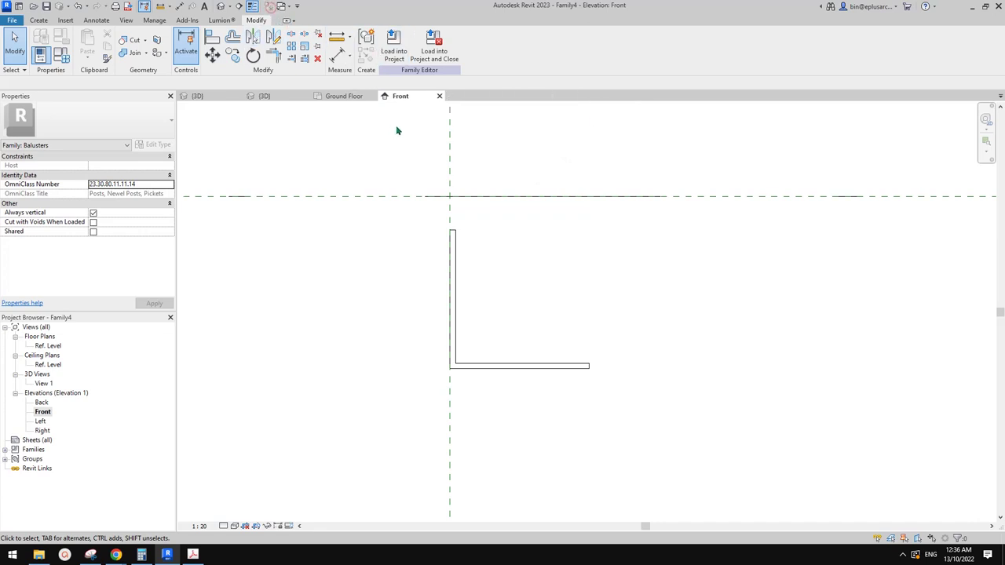
# Look over the existing stairs in the Ground Floor plan of the spiral stairs project.
pyautogui.click(343, 95)
pyautogui.scroll(-1, 515, 234)
pyautogui.moveTo(570, 278); pyautogui.dragTo(502, 265, button='middle')
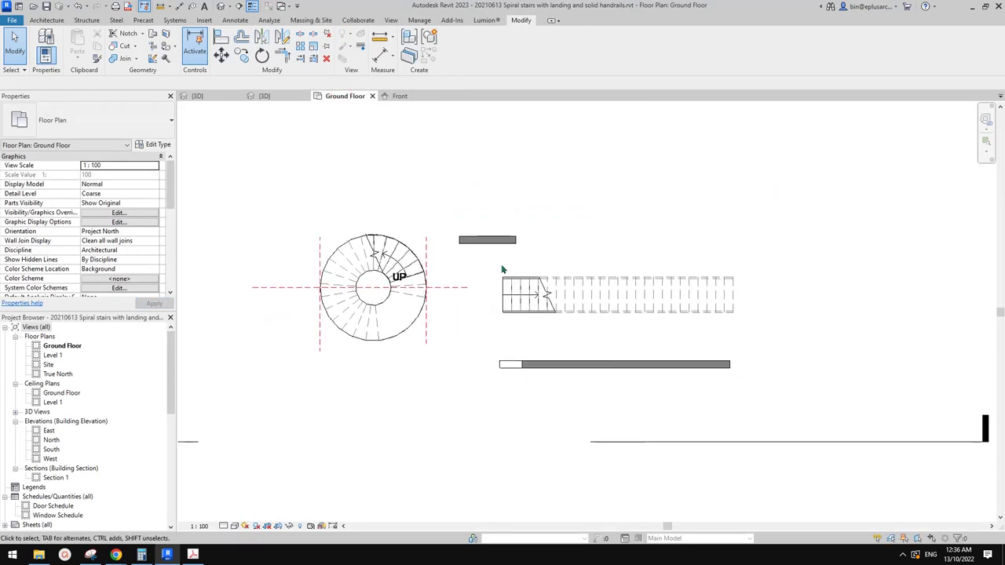
pyautogui.scroll(-5, 662, 265)
pyautogui.scroll(4, 657, 279)
pyautogui.moveTo(591, 277); pyautogui.dragTo(577, 307, button='middle')
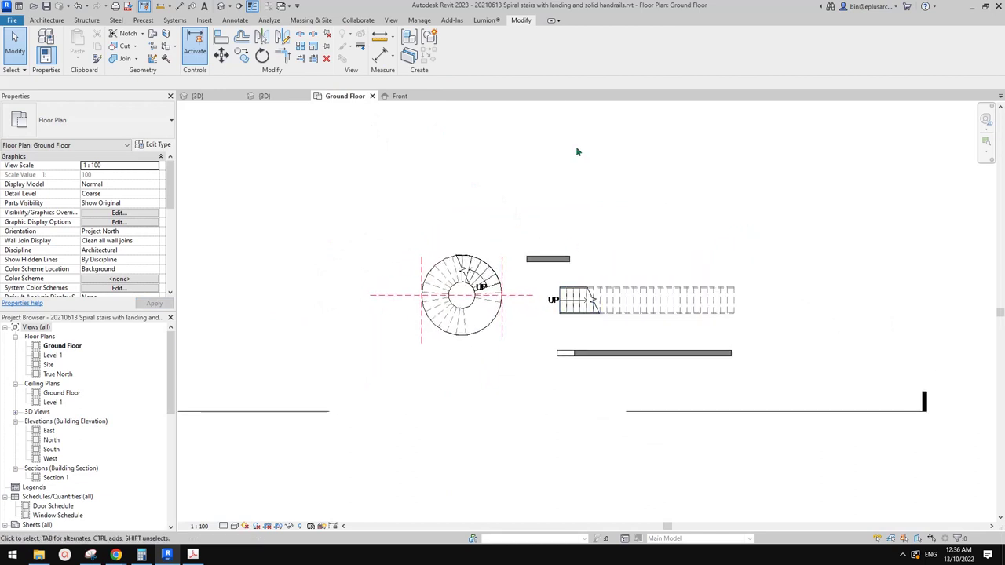
pyautogui.scroll(1, 397, 108)
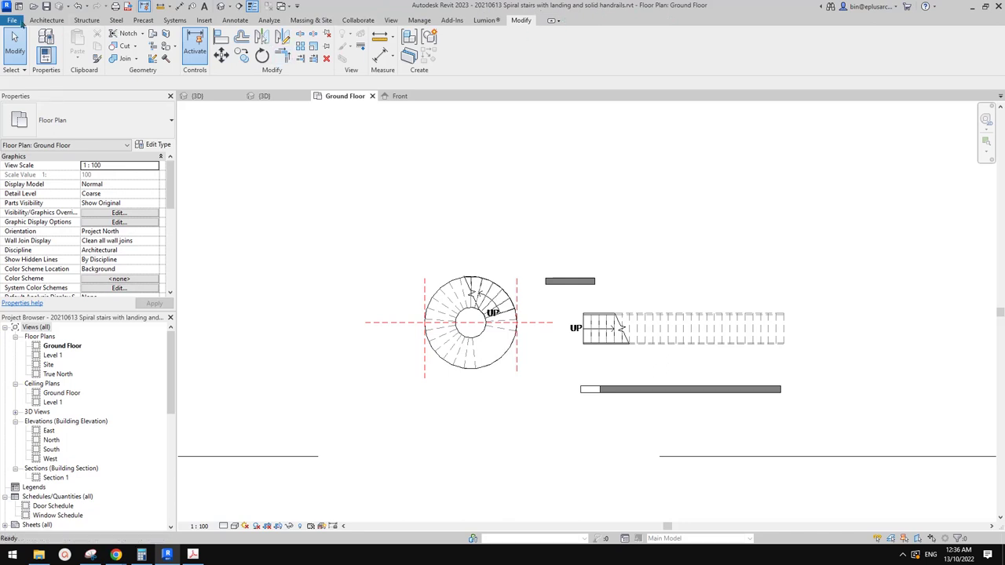
# Create a new project from the Architectural Template.
pyautogui.click(12, 19)
pyautogui.moveTo(35, 60)
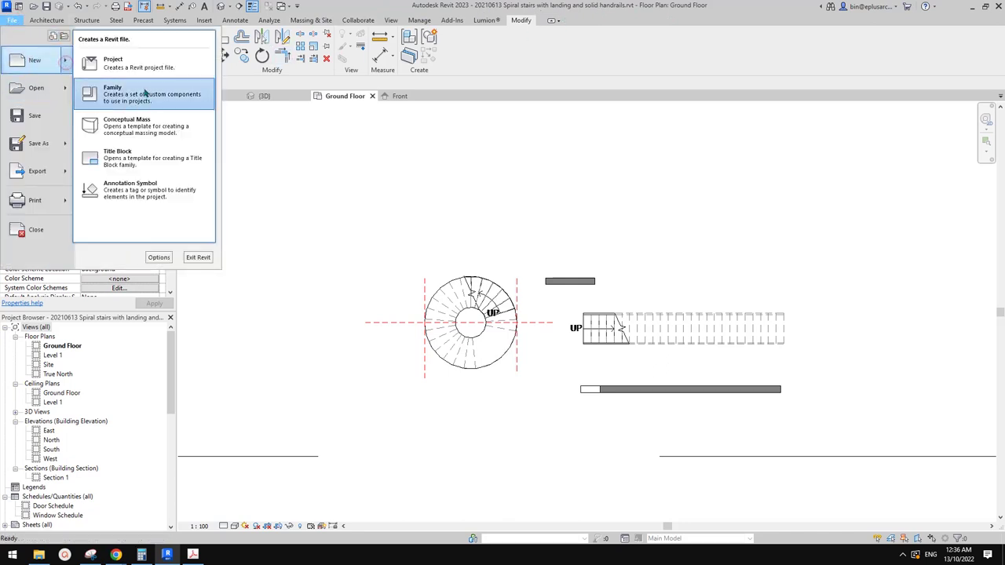
pyautogui.click(117, 61)
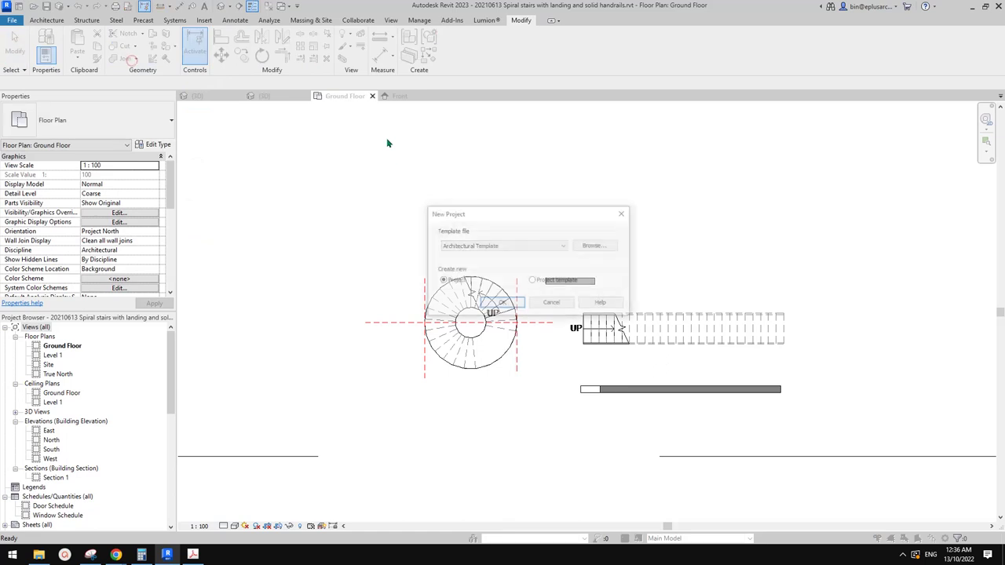
pyautogui.click(503, 302)
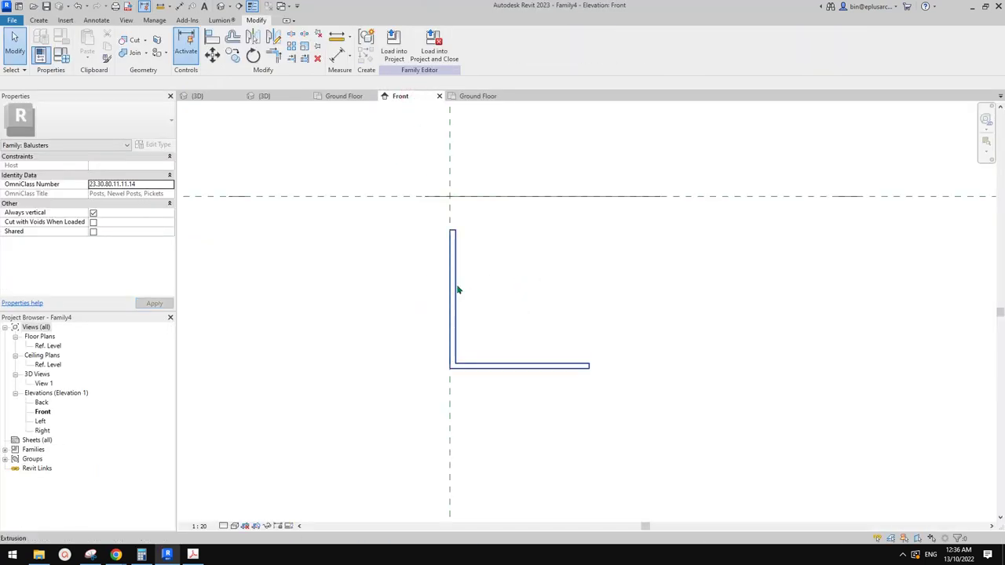
# Load the L-profile baluster family into Project3.
pyautogui.click(394, 51)
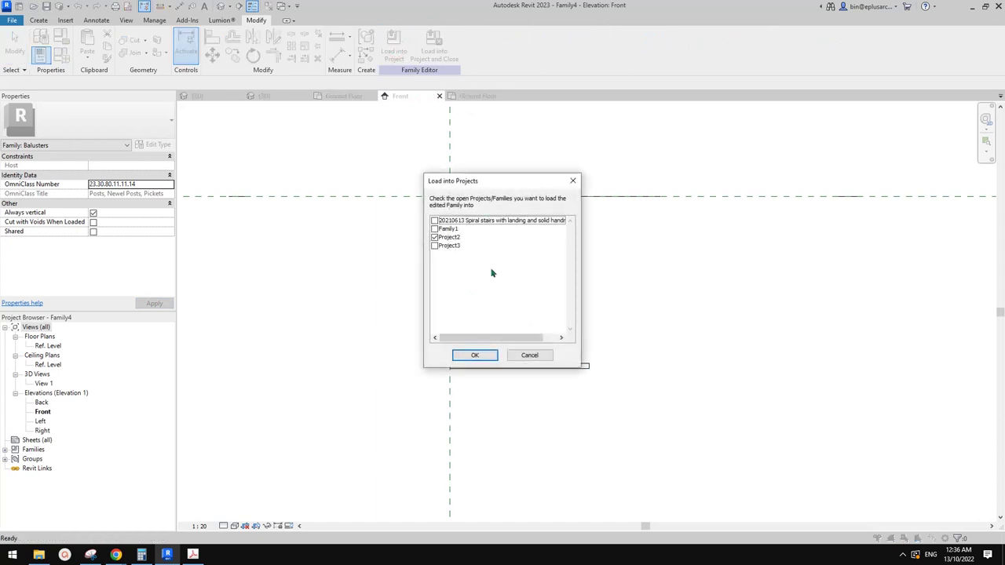
pyautogui.click(435, 246)
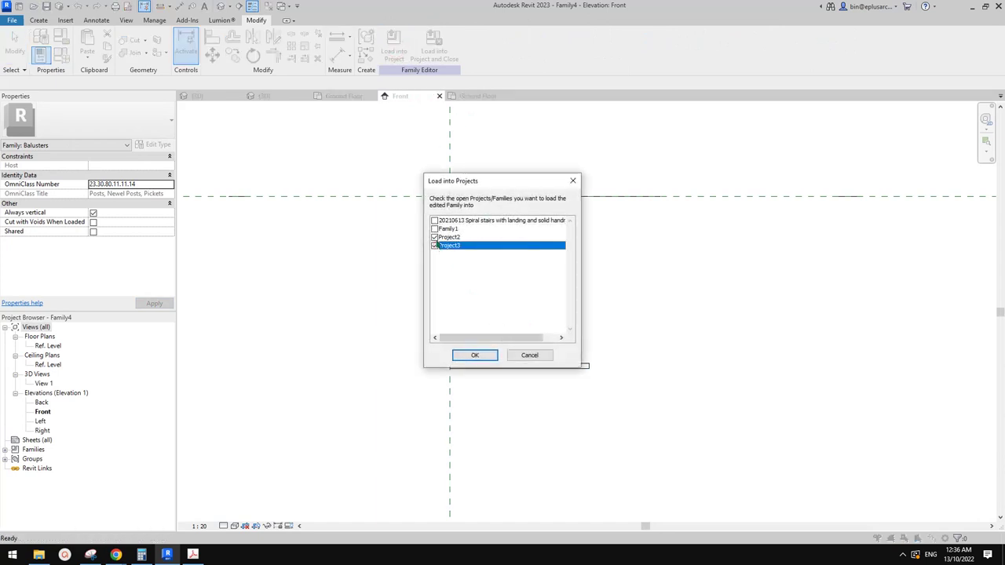
pyautogui.click(474, 355)
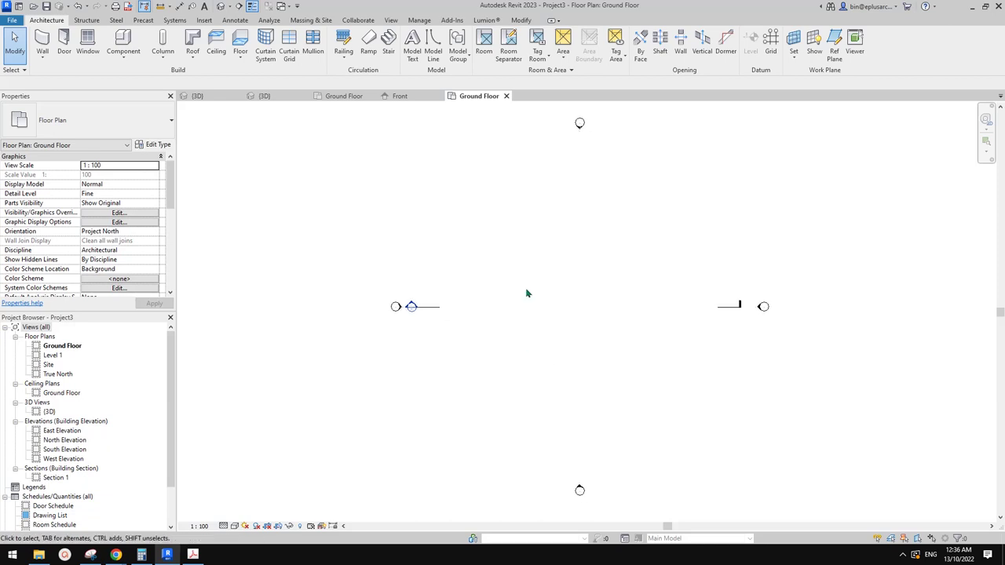
# Create a straight vertical stair run with all 21 risers in the Ground Floor plan and finish the stair.
pyautogui.click(388, 43)
pyautogui.click(527, 337)
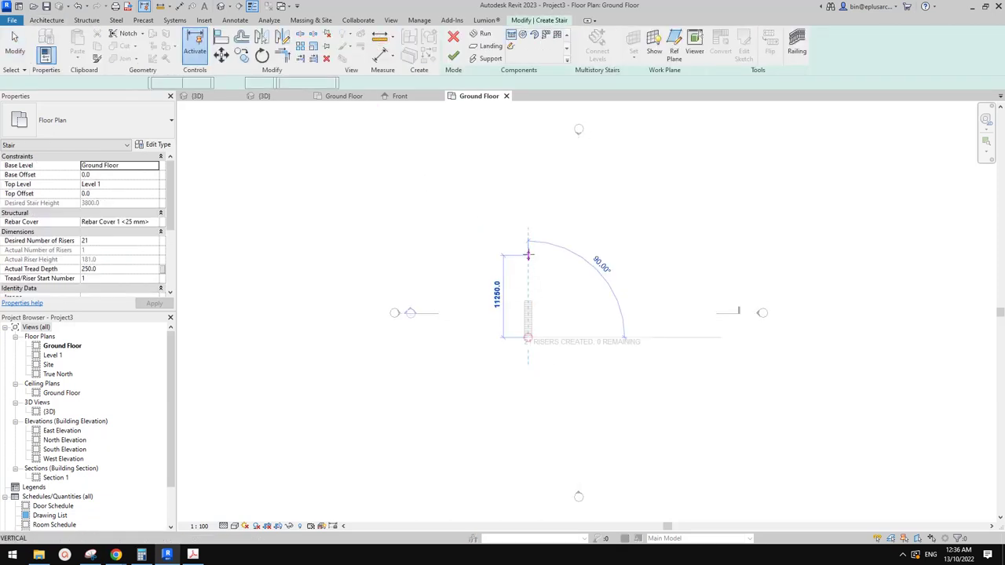
pyautogui.click(453, 55)
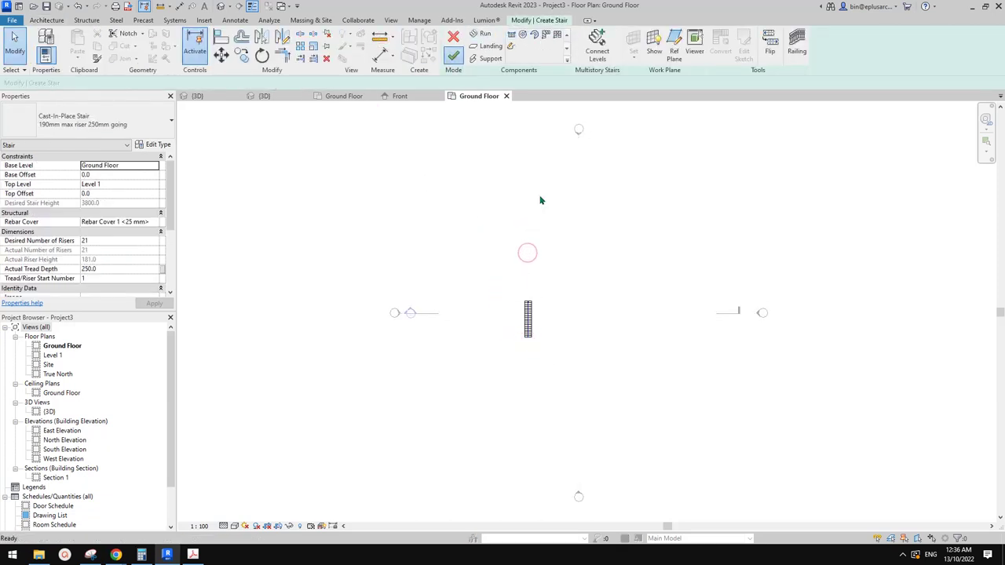
# Open the default 3D view and select the new cast-in-place stair.
pyautogui.click(224, 6)
pyautogui.scroll(2, 520, 320)
pyautogui.scroll(3, 648, 228)
pyautogui.click(651, 211)
pyautogui.moveTo(651, 211); pyautogui.dragTo(579, 263, button='middle')
pyautogui.click(495, 266)
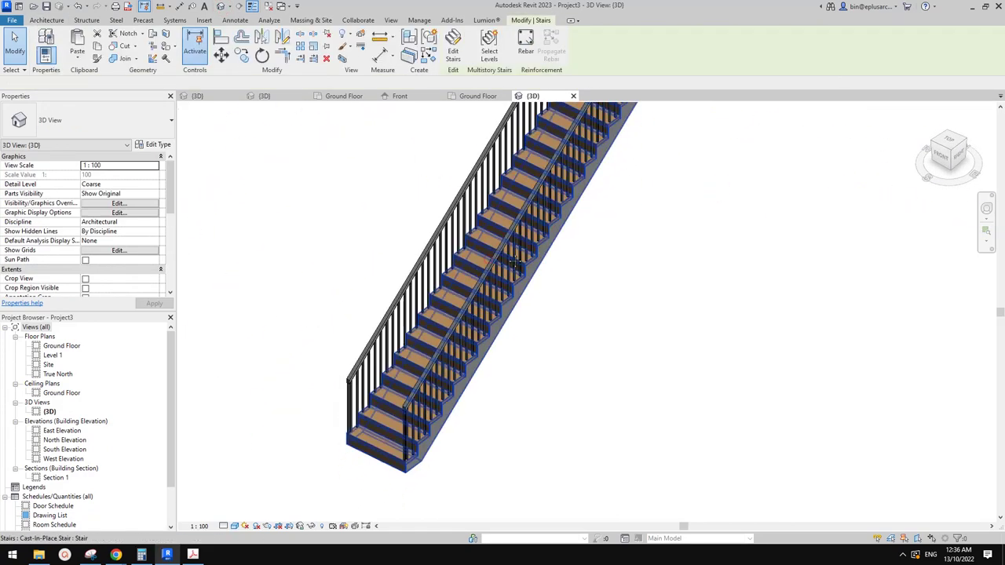
pyautogui.click(487, 260)
pyautogui.scroll(1, 494, 266)
pyautogui.keyDown('shift'); pyautogui.moveTo(493, 267); pyautogui.dragTo(408, 235, button='middle'); pyautogui.keyUp('shift')
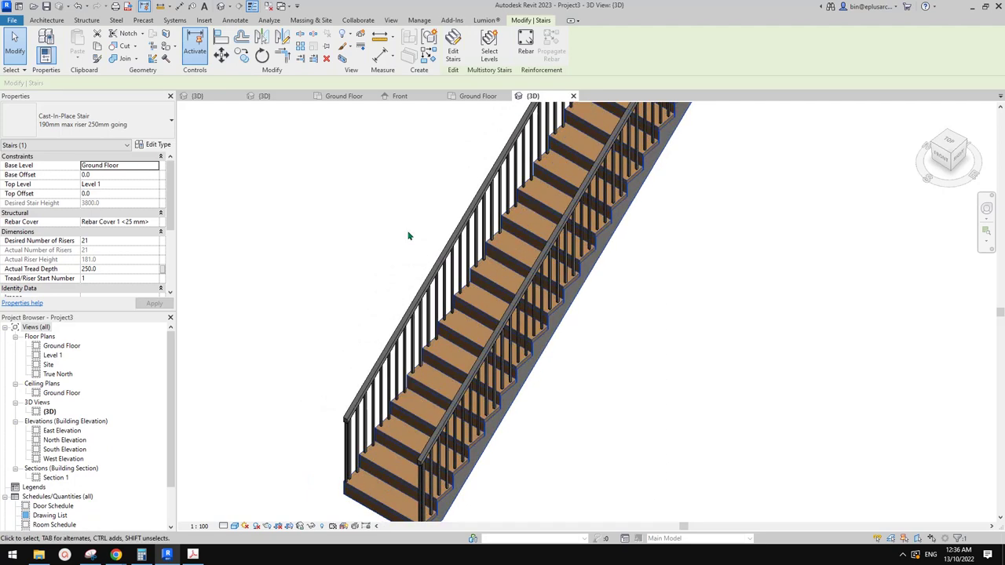
pyautogui.click(154, 144)
pyautogui.click(513, 135)
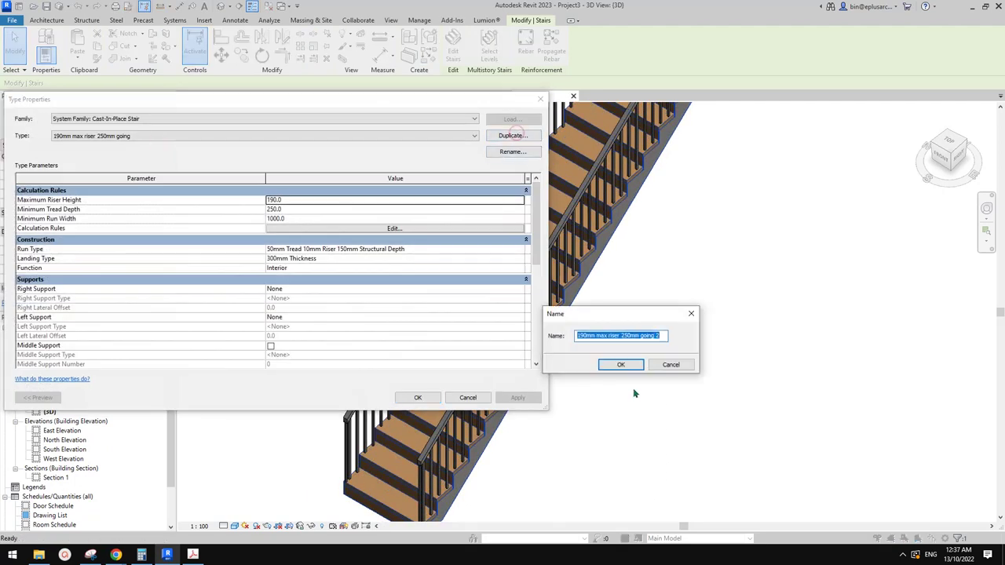
pyautogui.write('new')
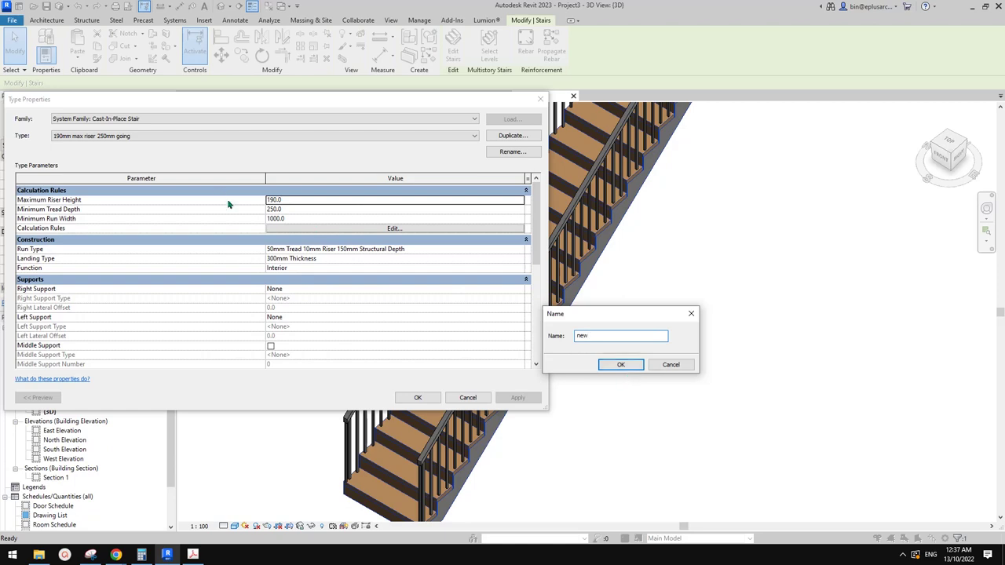
pyautogui.press('Escape')
pyautogui.press('Escape')
# Change the stair's type to the Assembled Stair type Industrial and Assembly.
pyautogui.click(495, 262)
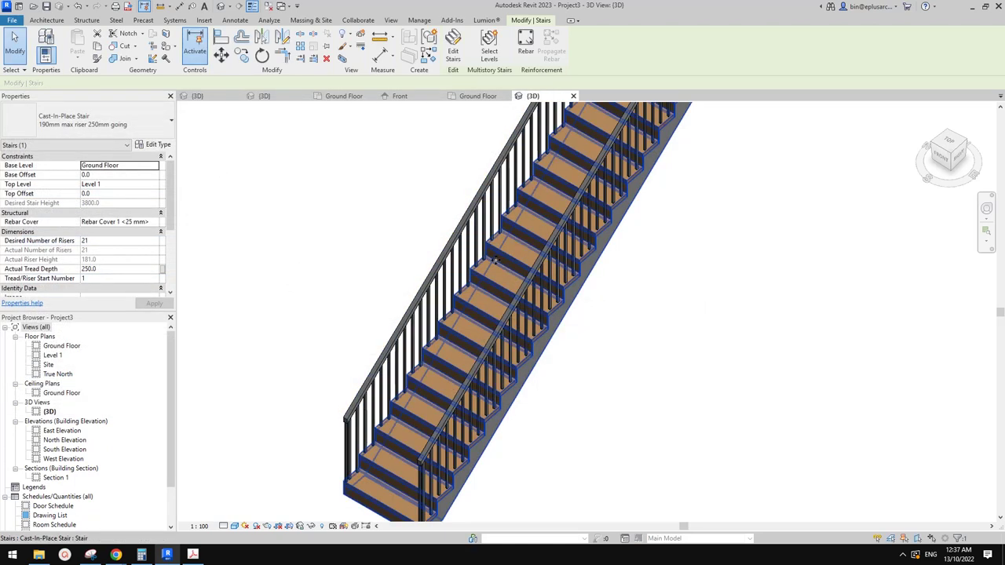
pyautogui.click(88, 123)
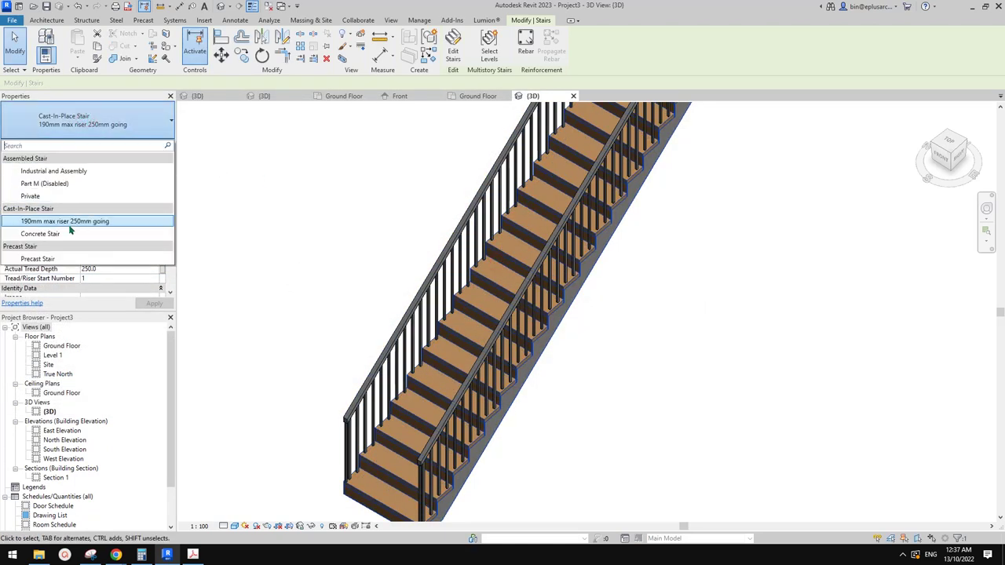
pyautogui.click(61, 170)
pyautogui.moveTo(424, 275); pyautogui.dragTo(409, 243, button='middle')
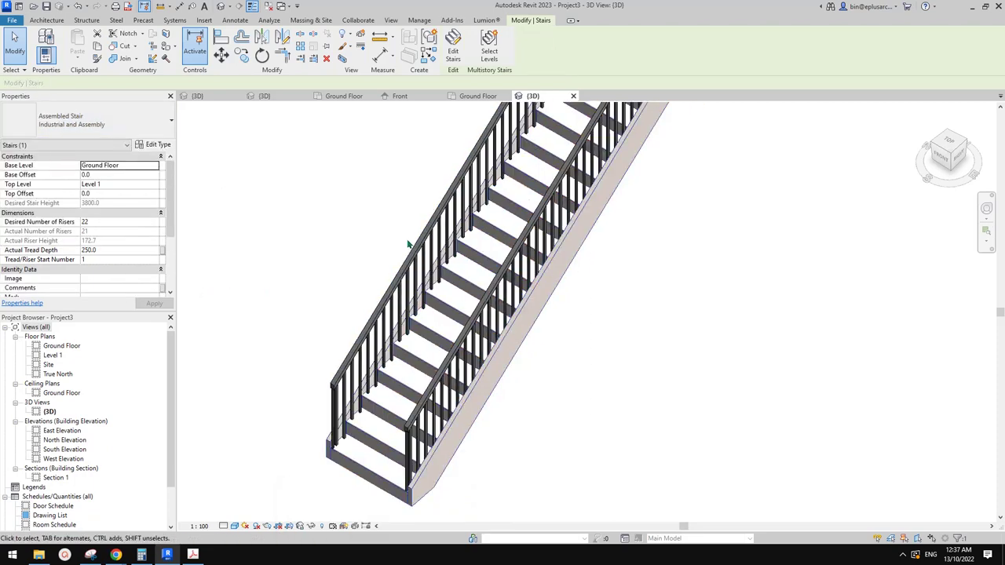
pyautogui.press('Escape')
# Duplicate the assembled stair's Industrial and Assembly type under the name "new".
pyautogui.click(475, 259)
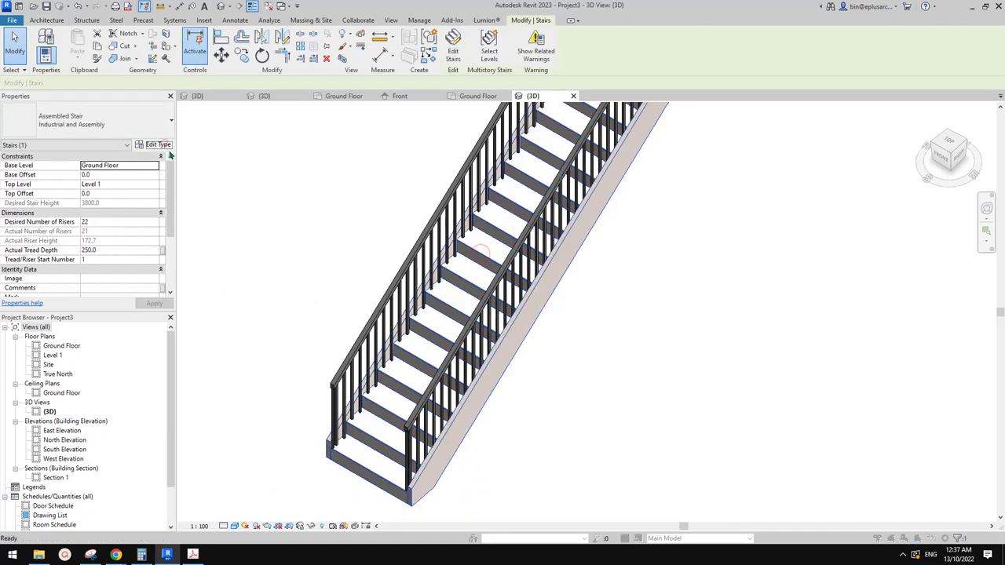
pyautogui.click(157, 144)
pyautogui.click(512, 135)
pyautogui.write('new')
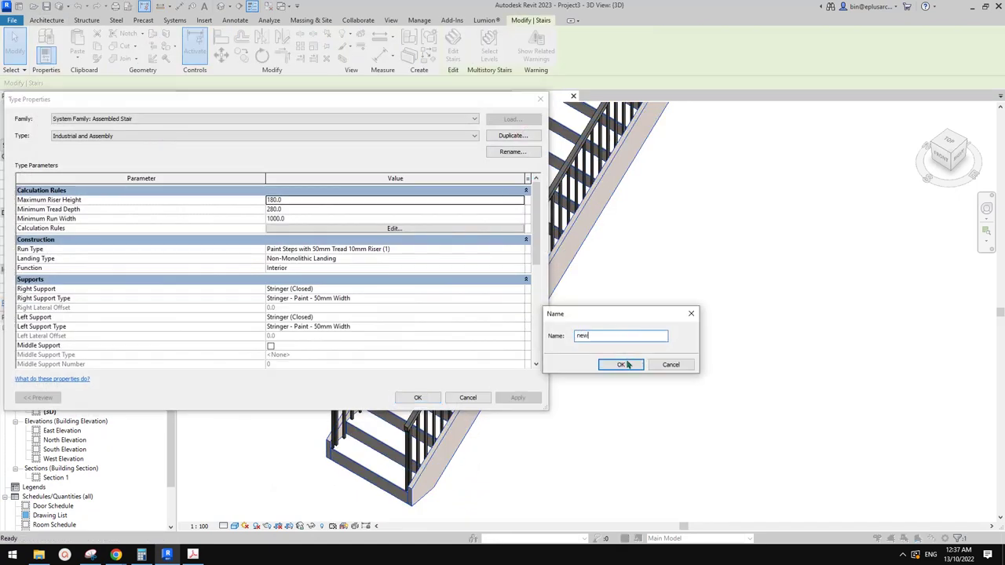
pyautogui.click(626, 364)
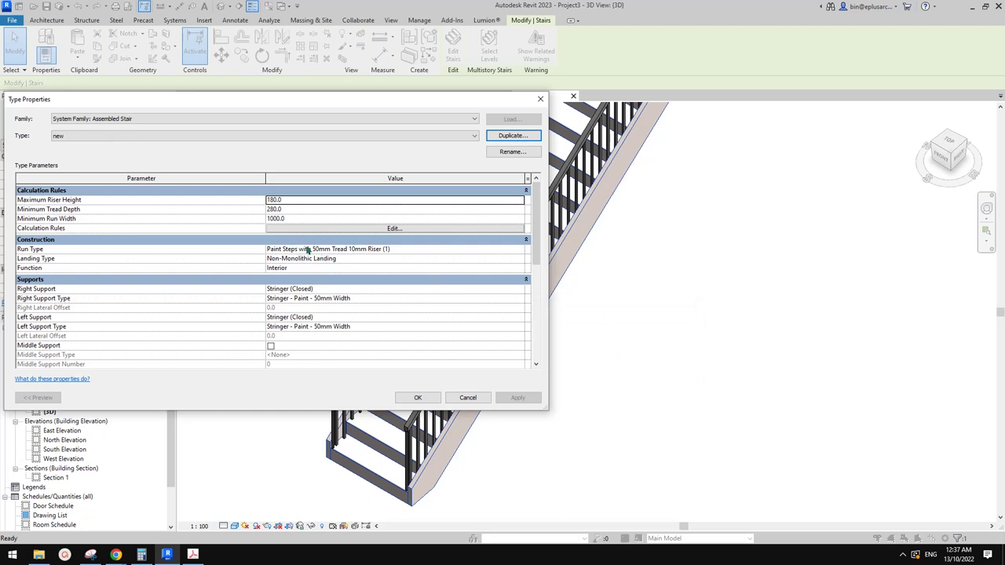
# Duplicate the assembled stair's run type Paint Steps with 50mm Tread 10mm Riser (1) under the name "new".
pyautogui.click(447, 249)
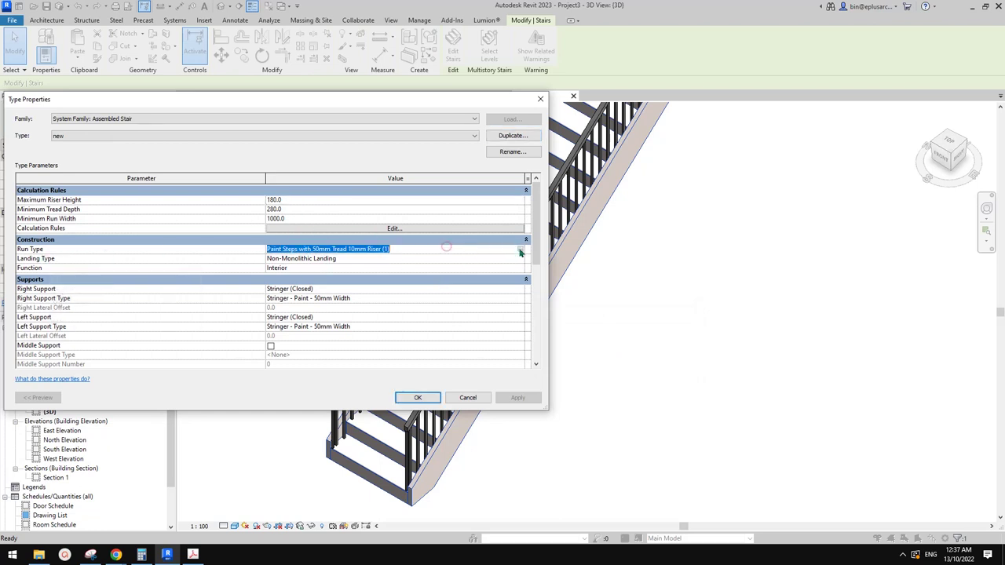
pyautogui.click(519, 249)
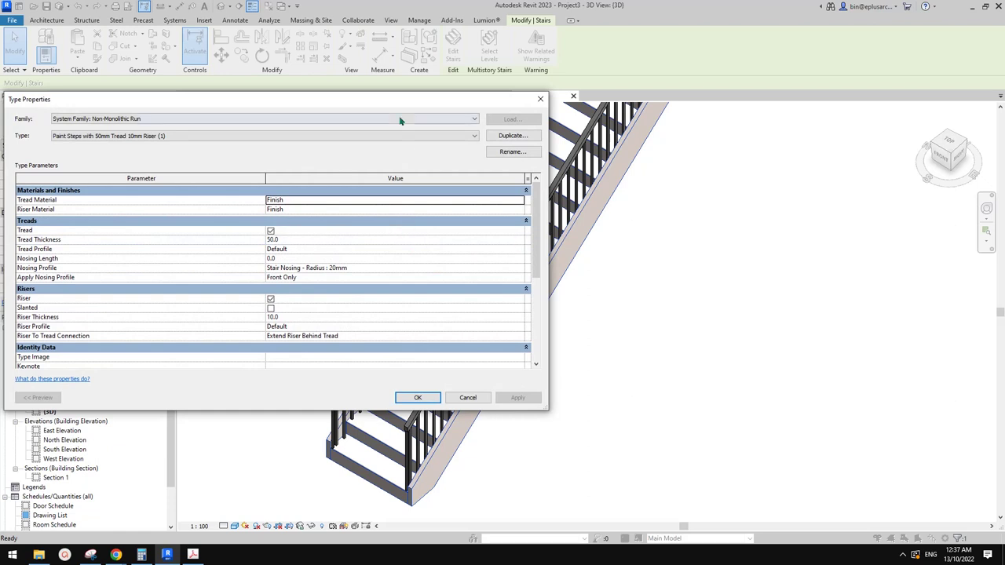
pyautogui.click(512, 135)
pyautogui.write('ne')
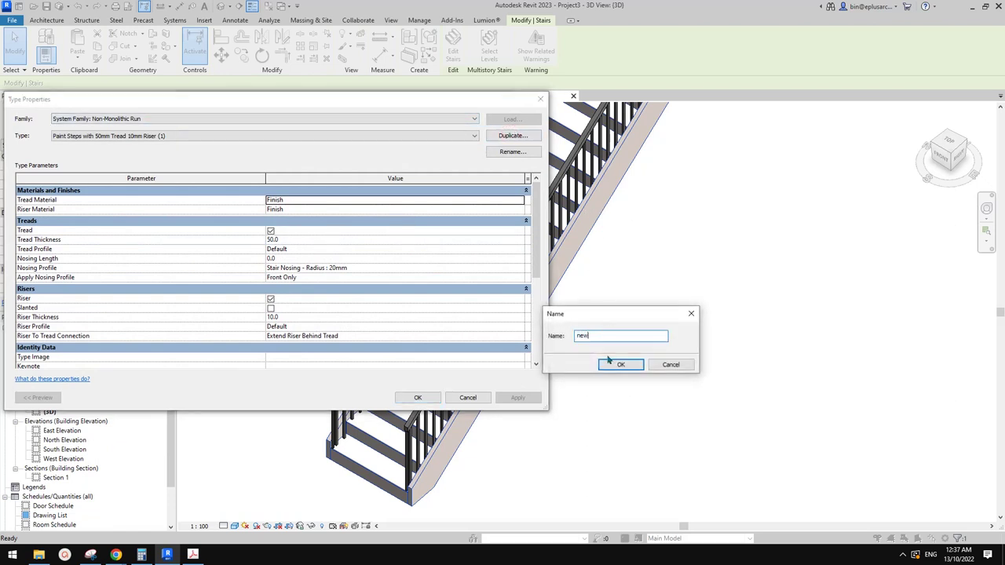
pyautogui.write('w')
pyautogui.click(619, 365)
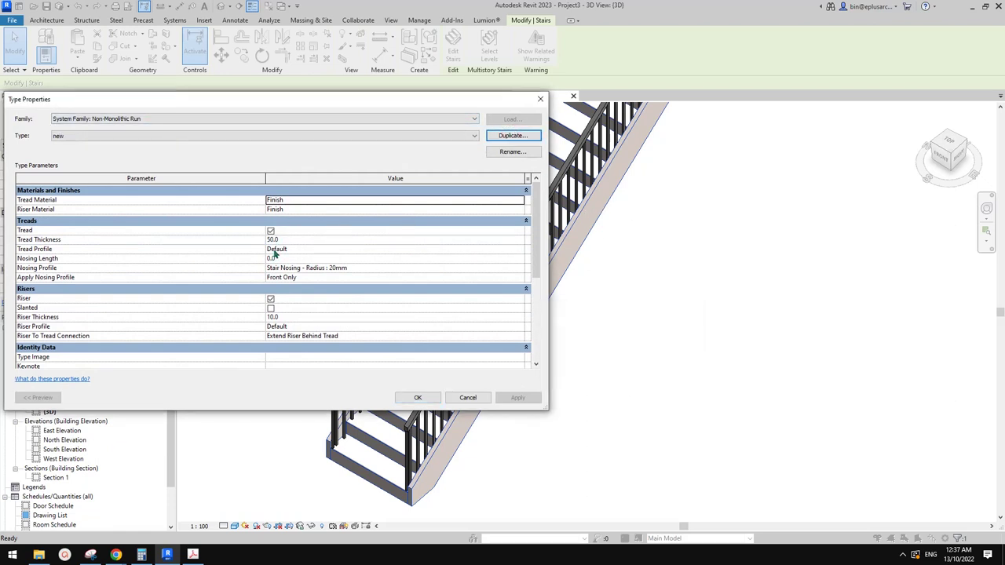
# Give the new run type a tread thickness of 90, the Default nosing profile and no risers, and apply it to the stair.
pyautogui.moveTo(380, 102); pyautogui.dragTo(474, 112)
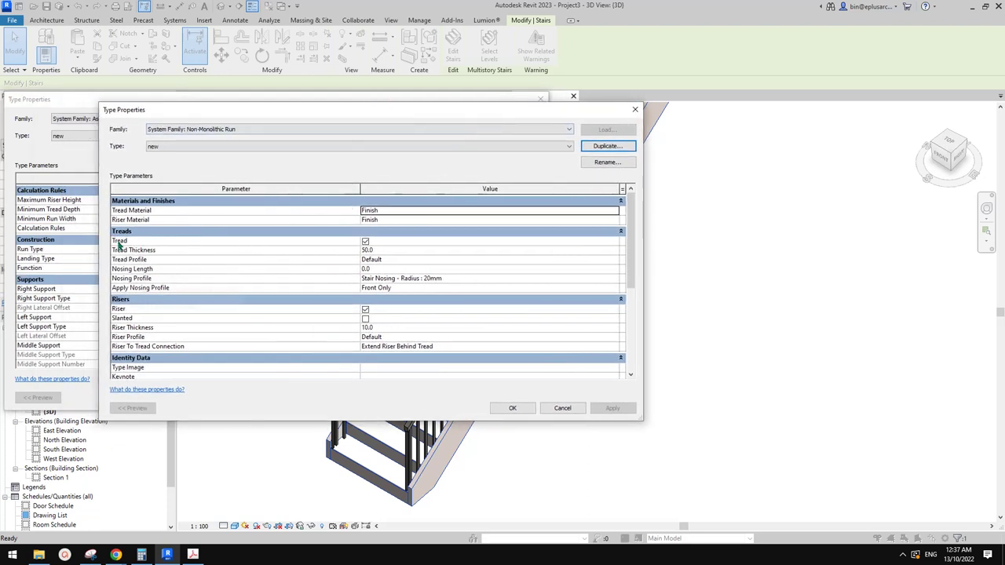
pyautogui.click(387, 249)
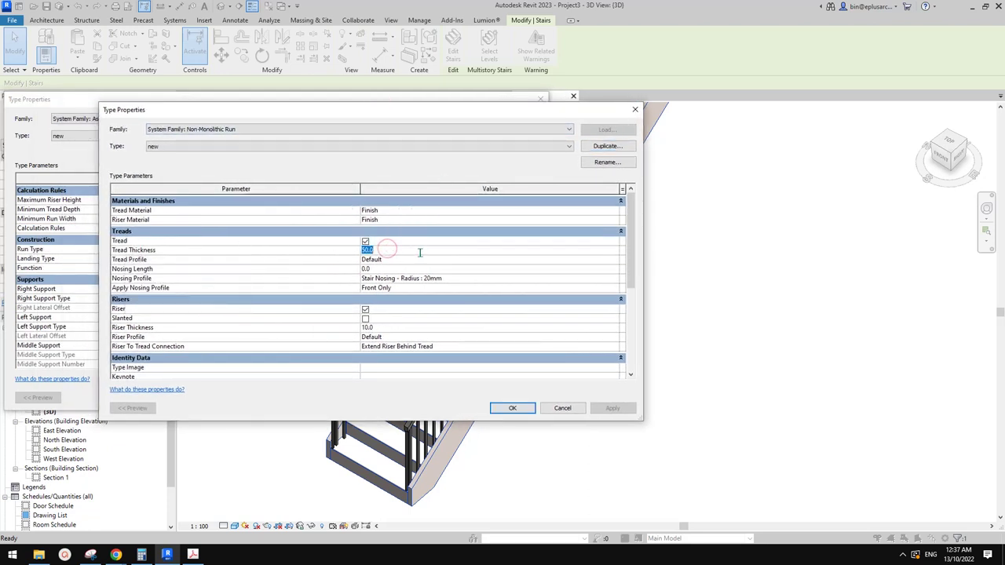
pyautogui.write('90')
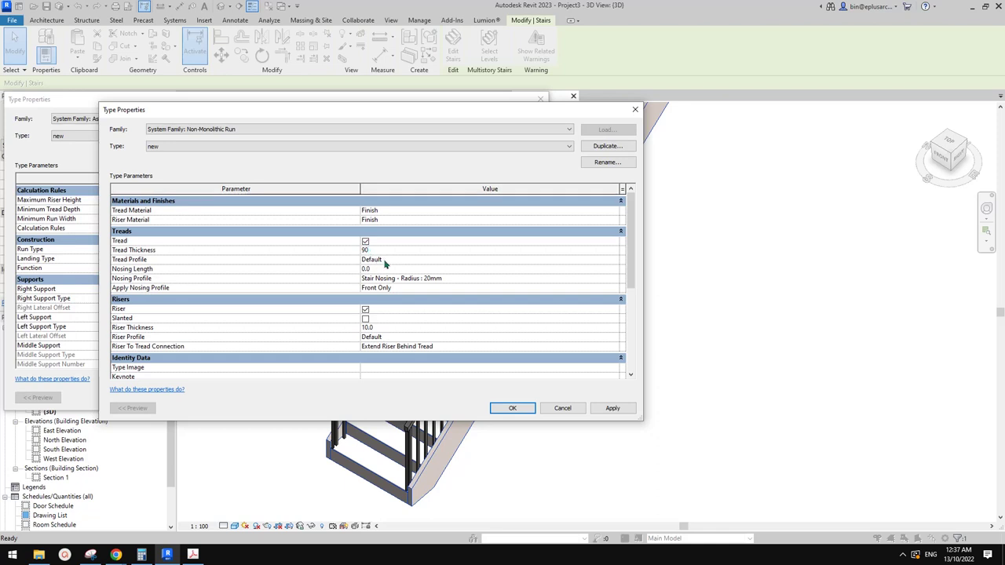
pyautogui.click(396, 279)
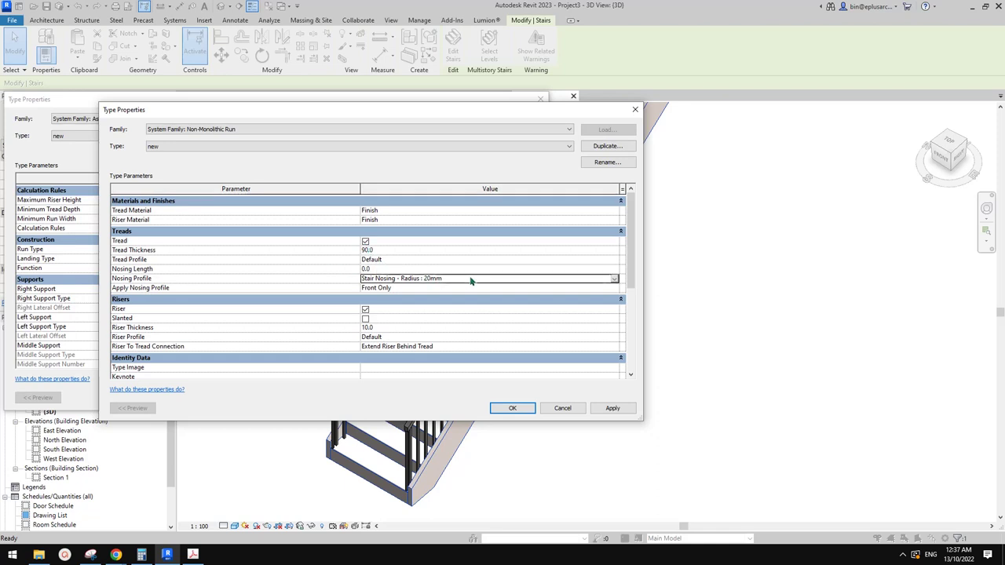
pyautogui.click(614, 279)
pyautogui.click(374, 288)
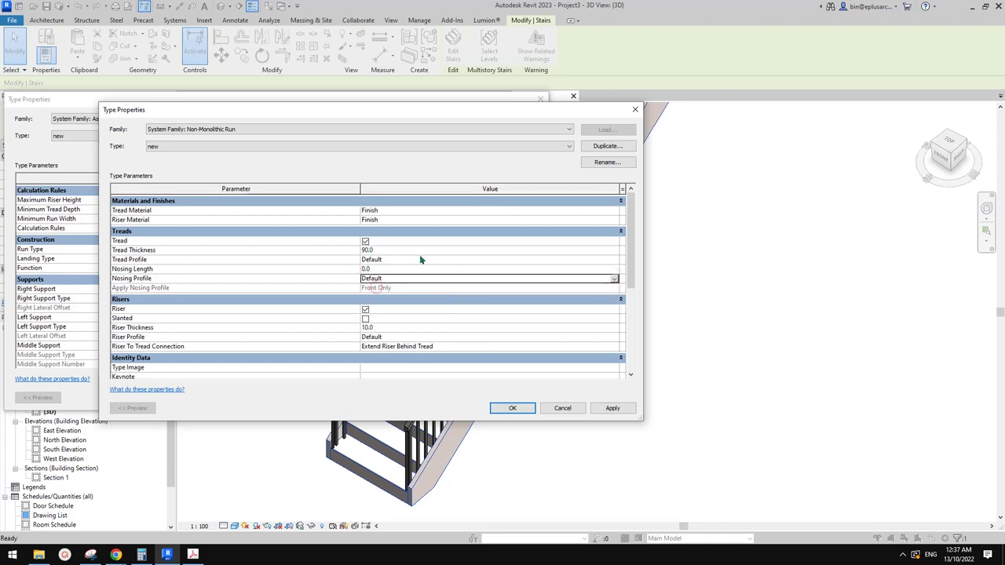
pyautogui.click(365, 309)
pyautogui.click(512, 408)
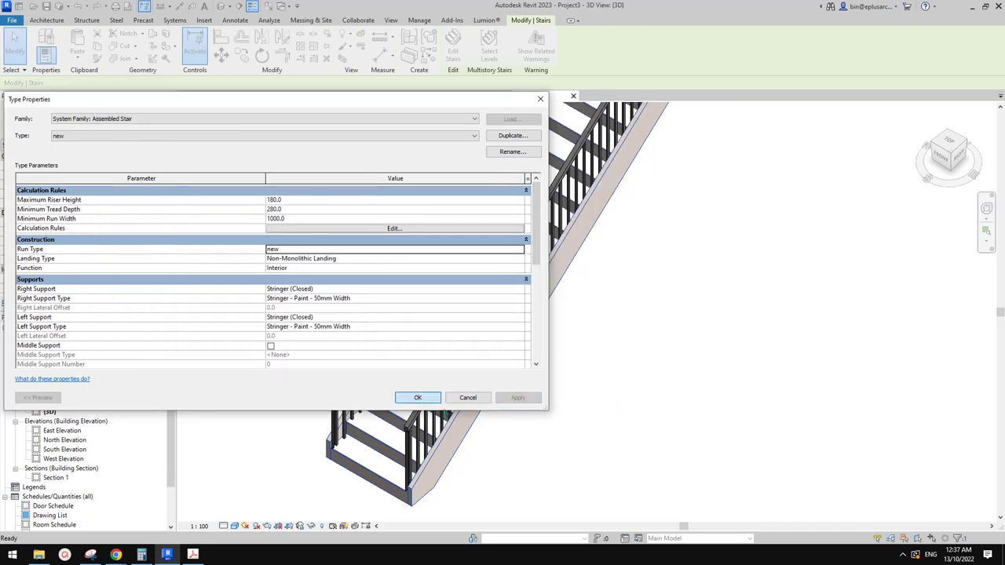
pyautogui.click(417, 398)
# Select the railing on the far side of the stair and duplicate its 900mm type under the name "new".
pyautogui.keyDown('shift'); pyautogui.moveTo(540, 398); pyautogui.dragTo(502, 259, button='middle'); pyautogui.keyUp('shift')
pyautogui.click(470, 193)
pyautogui.keyDown('shift'); pyautogui.moveTo(470, 193); pyautogui.dragTo(532, 333, button='middle'); pyautogui.keyUp('shift')
pyautogui.click(531, 332)
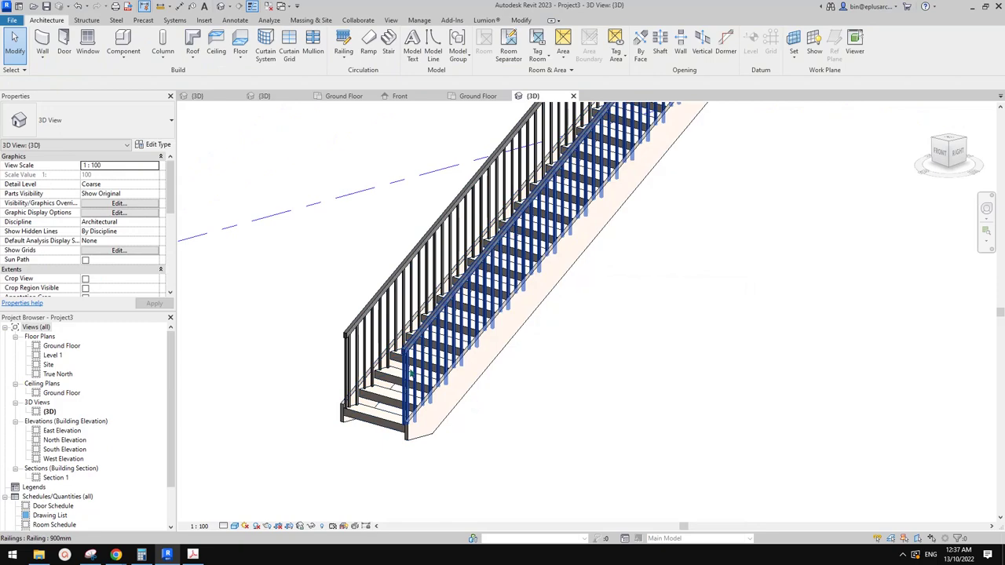
pyautogui.keyDown('shift'); pyautogui.moveTo(410, 372); pyautogui.dragTo(435, 302, button='middle'); pyautogui.keyUp('shift')
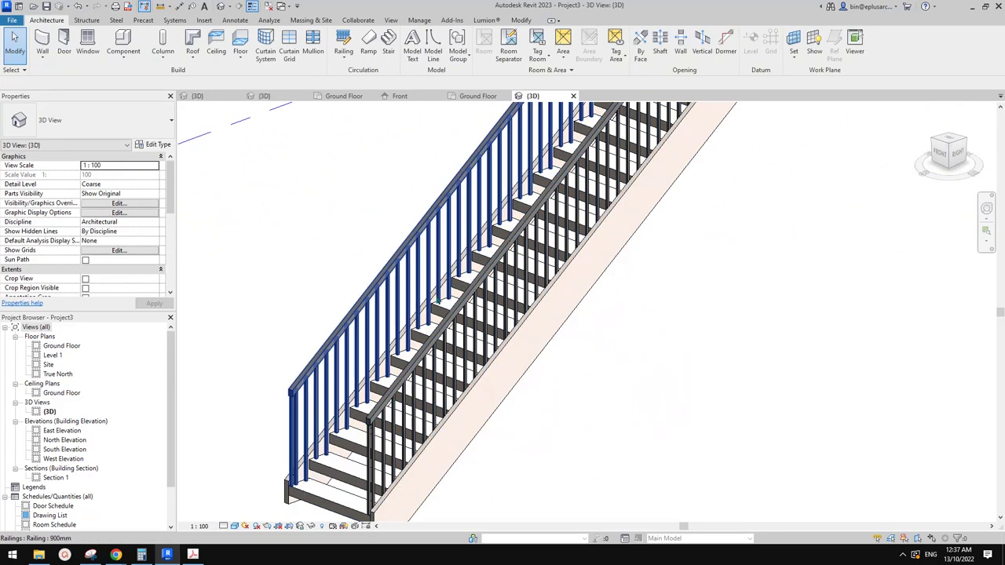
pyautogui.moveTo(471, 345); pyautogui.dragTo(467, 331, button='middle')
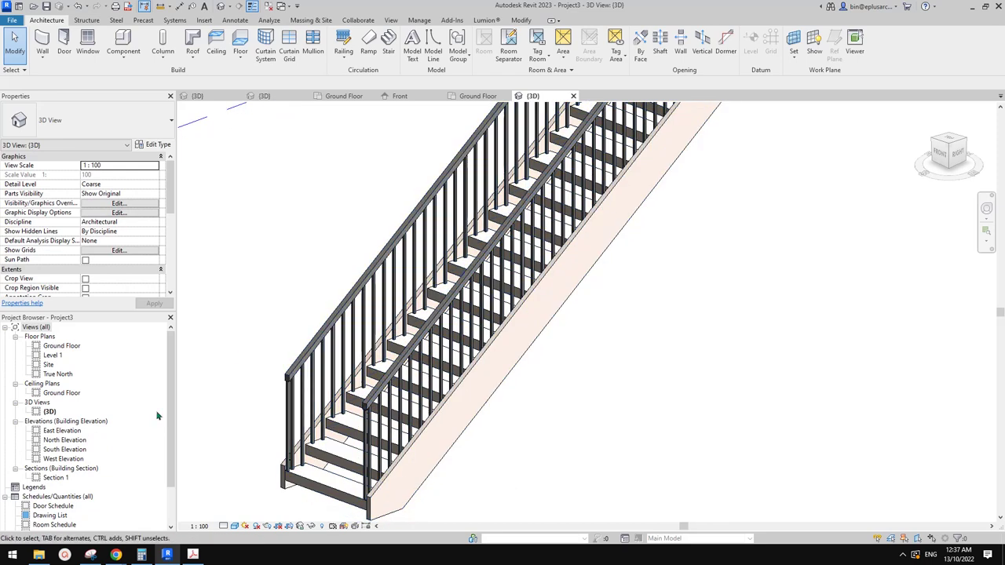
pyautogui.moveTo(250, 374); pyautogui.dragTo(250, 372, button='middle')
pyautogui.click(424, 212)
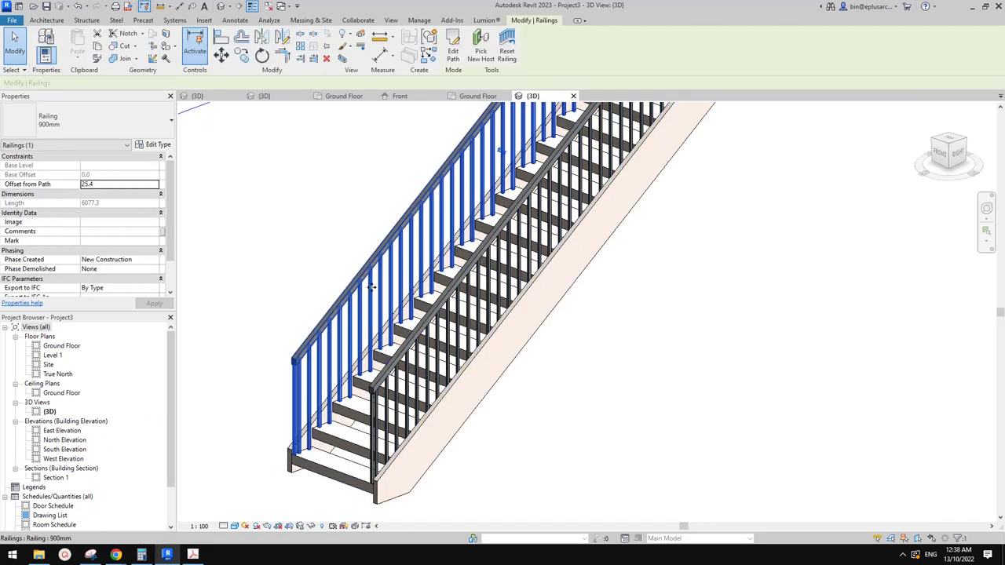
pyautogui.click(153, 144)
pyautogui.click(607, 146)
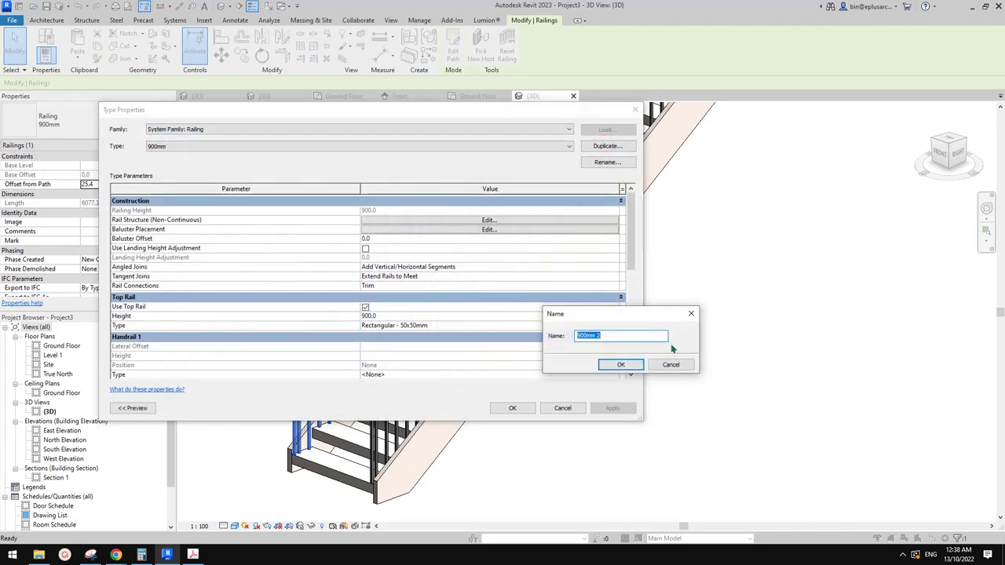
pyautogui.write('new')
pyautogui.click(620, 365)
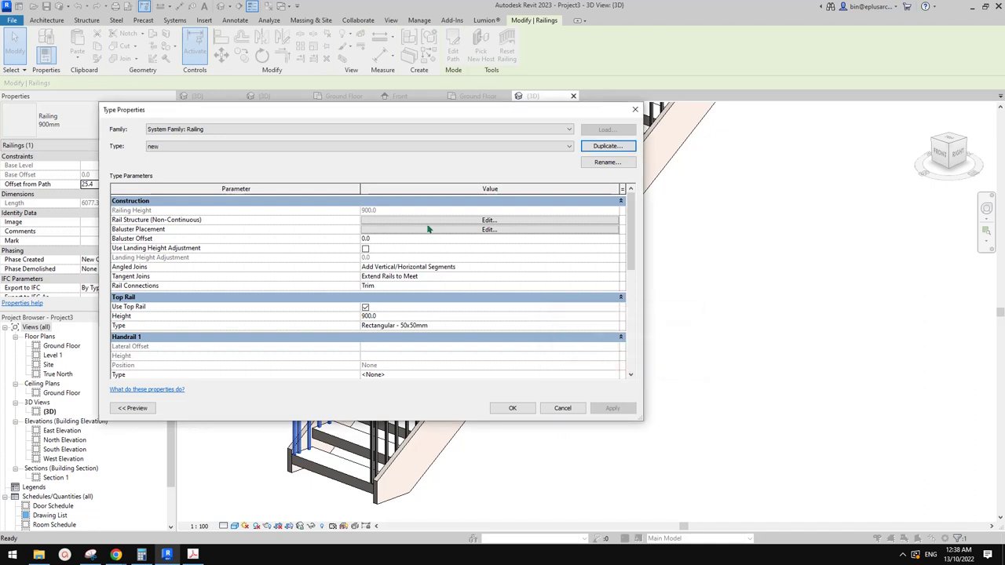
# In the new railing type's baluster placement, set the regular baluster family to None and balusters per tread to 1.
pyautogui.click(451, 223)
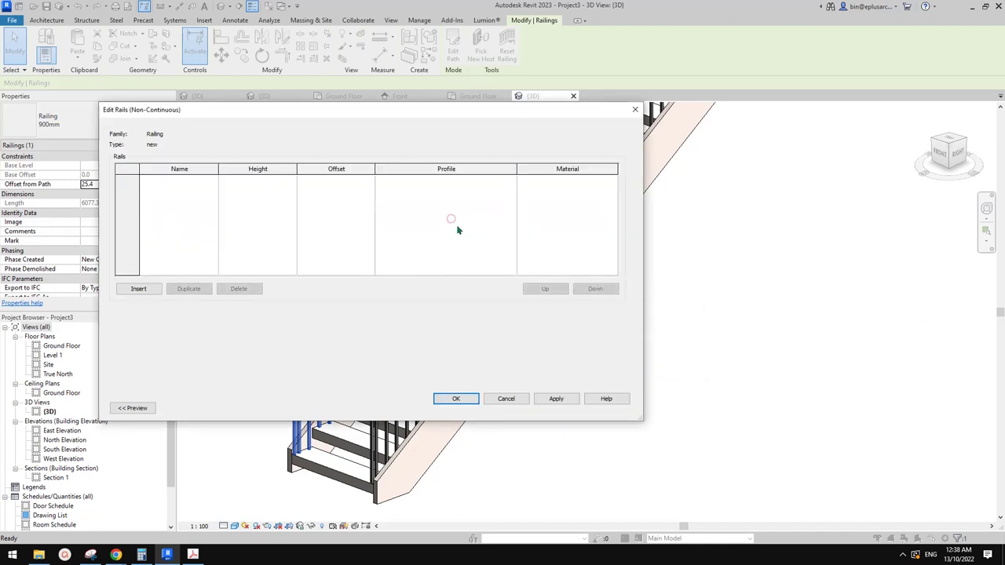
pyautogui.press('Return')
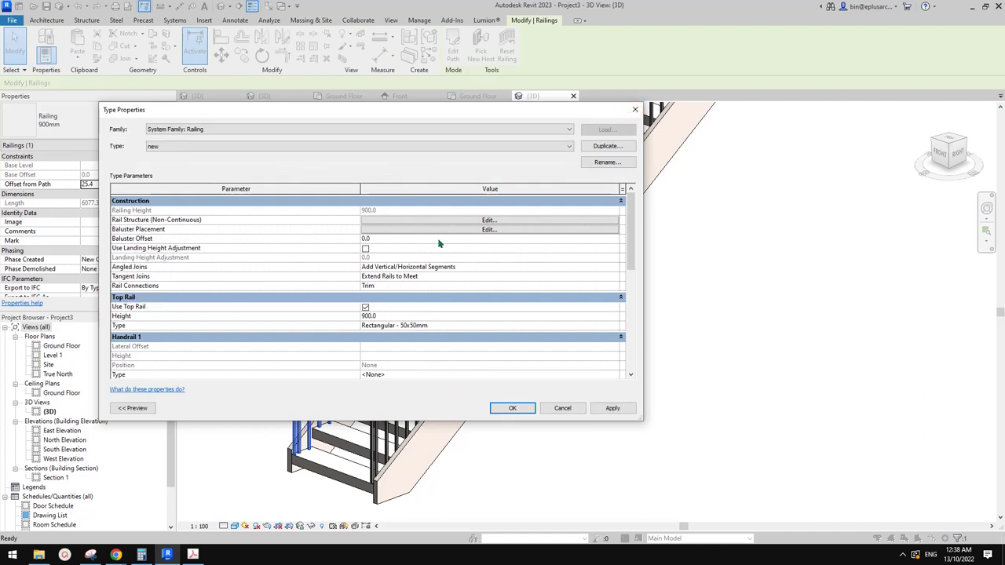
pyautogui.click(447, 229)
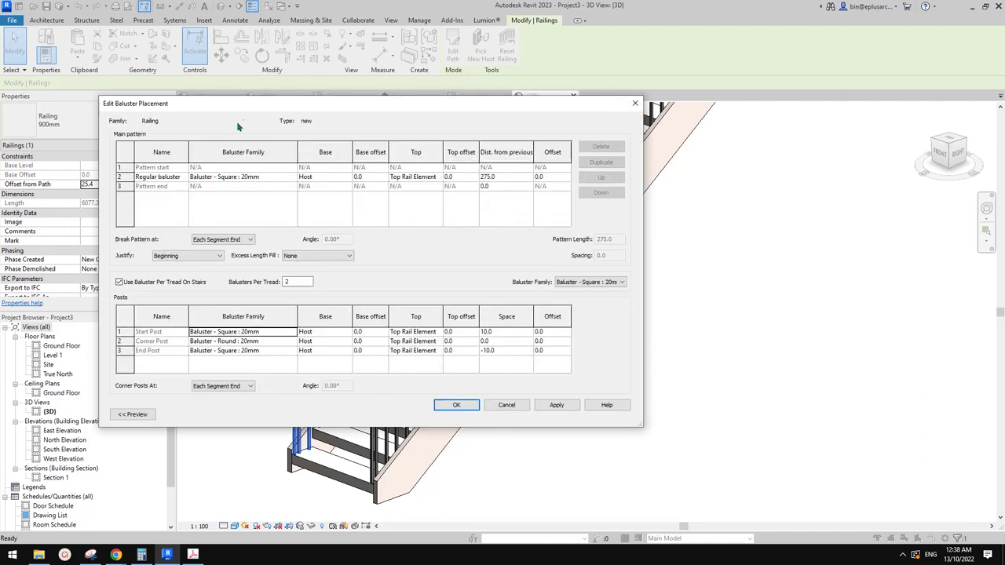
pyautogui.click(181, 177)
pyautogui.click(292, 177)
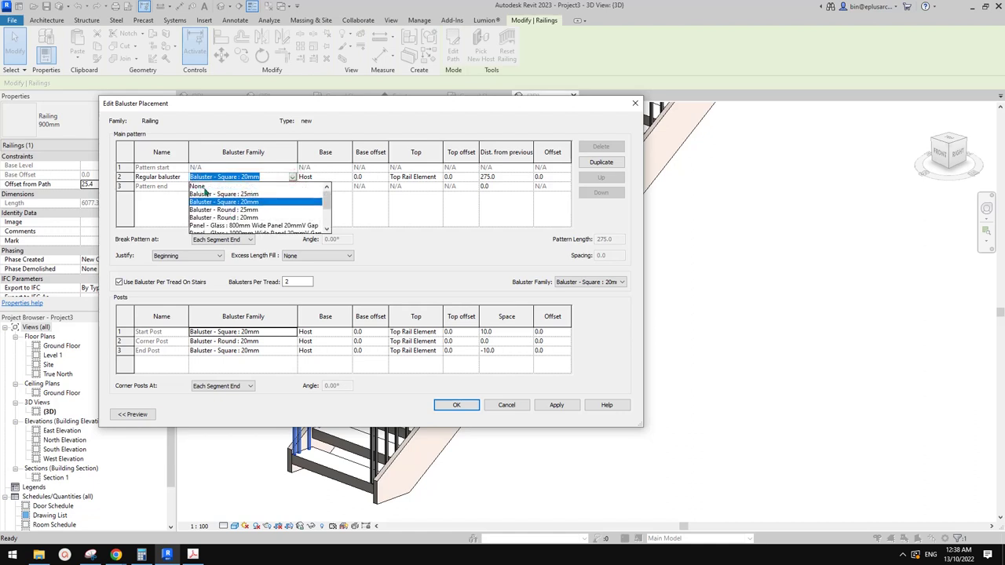
pyautogui.click(204, 187)
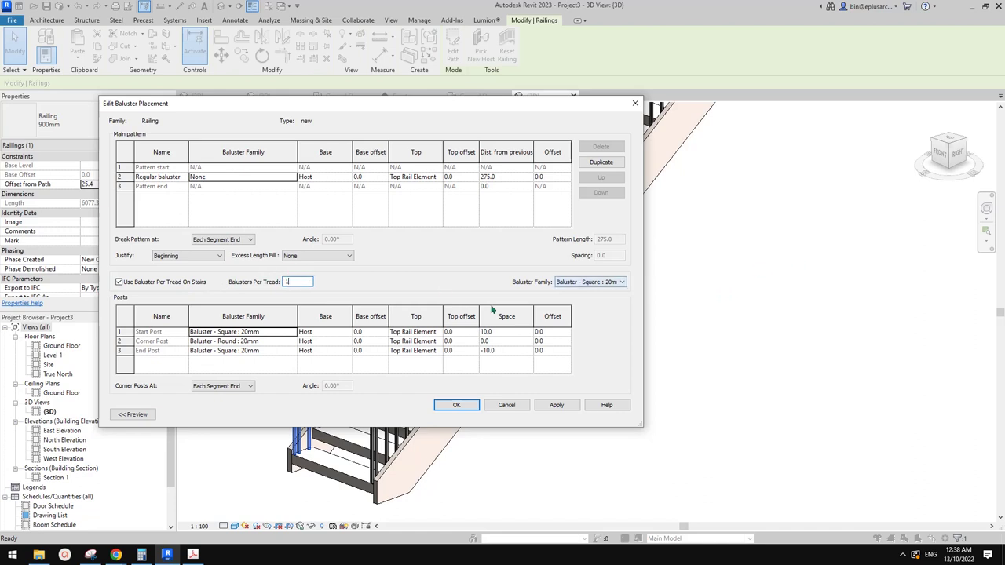
# Set the baluster family of the start, corner and end posts to None.
pyautogui.click(206, 334)
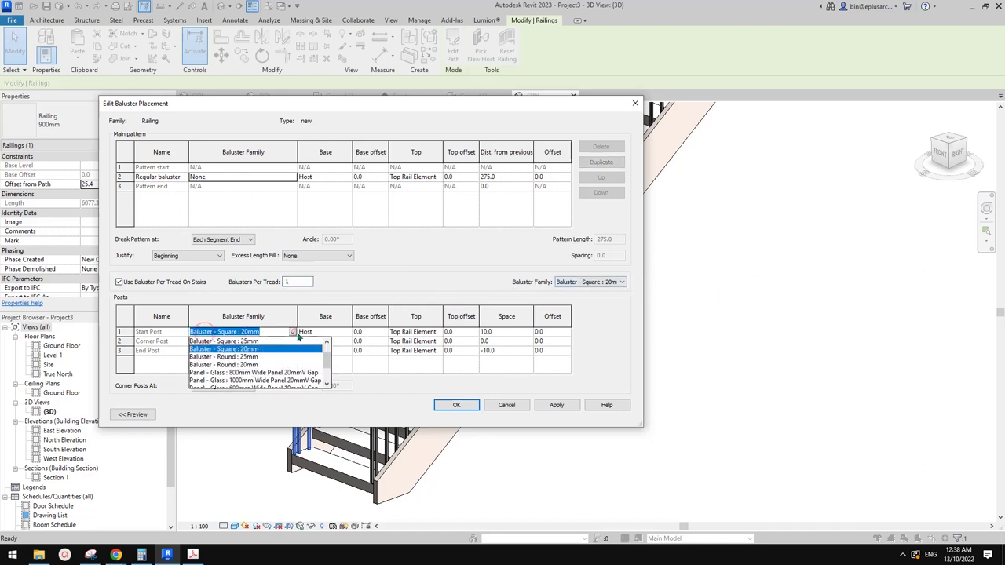
pyautogui.scroll(2, 204, 345)
pyautogui.click(204, 343)
pyautogui.click(236, 340)
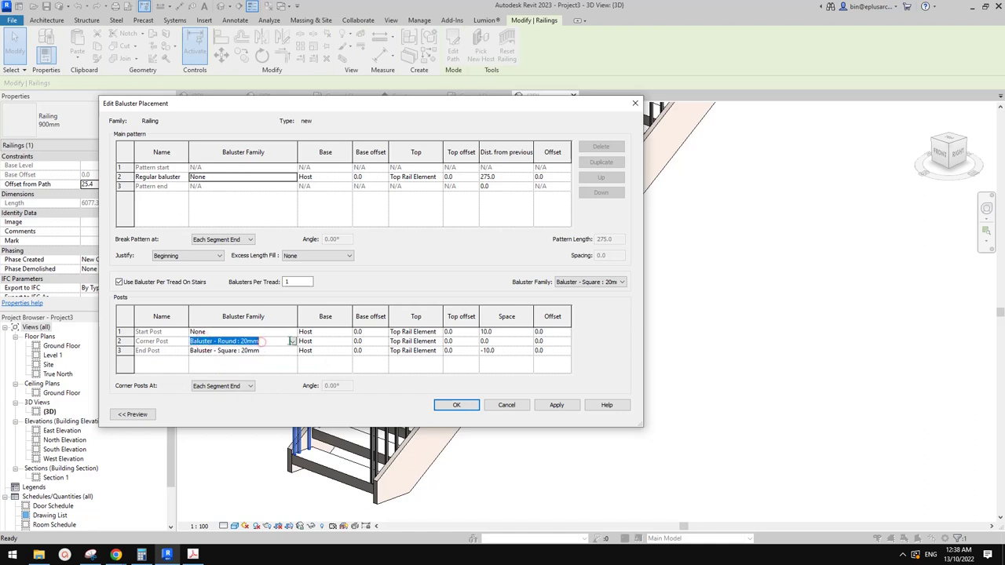
pyautogui.click(292, 341)
pyautogui.click(234, 351)
pyautogui.click(237, 352)
pyautogui.click(292, 351)
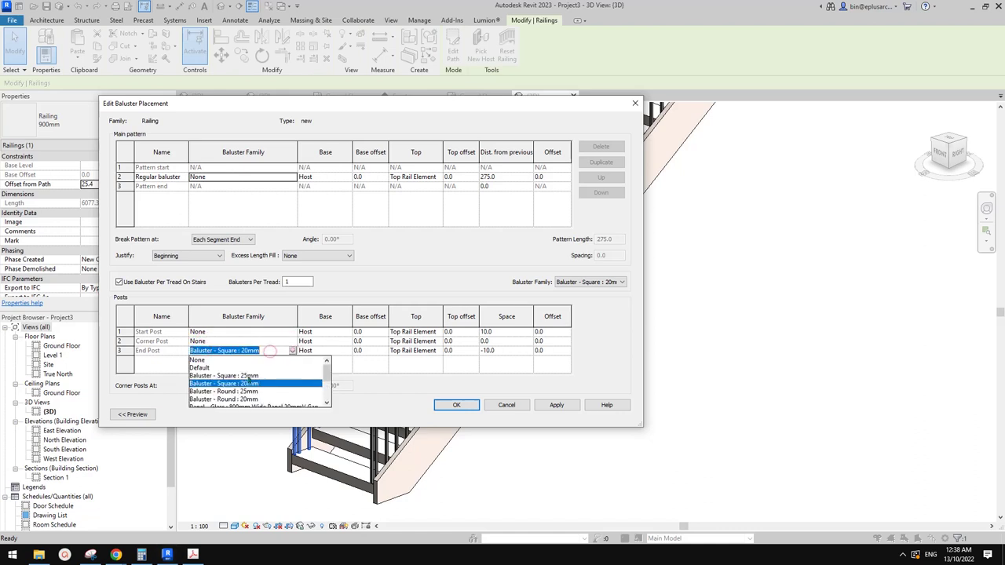
pyautogui.click(203, 362)
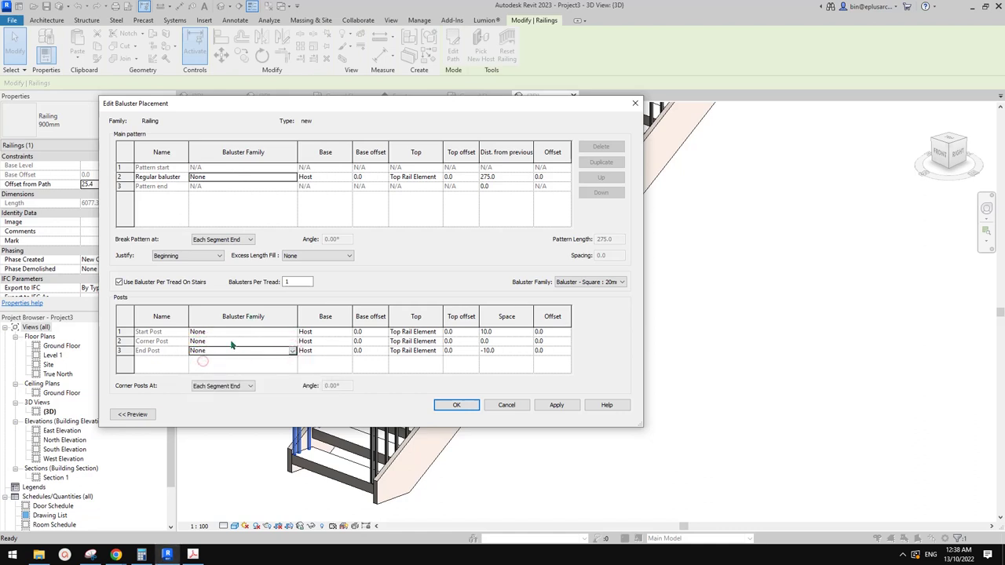
# Use Family4 : Family4 as the baluster family per tread and apply the new railing type.
pyautogui.click(616, 284)
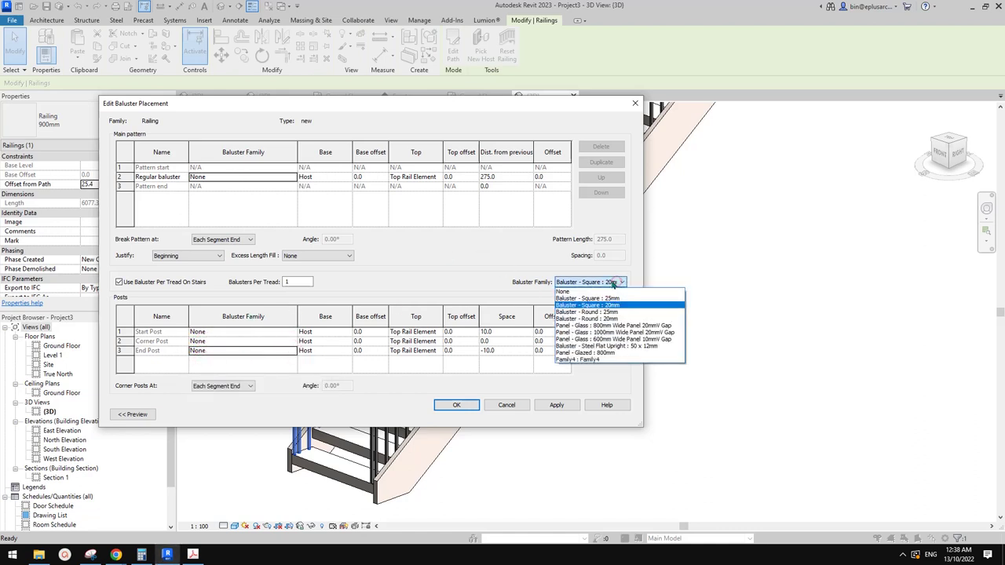
pyautogui.click(597, 361)
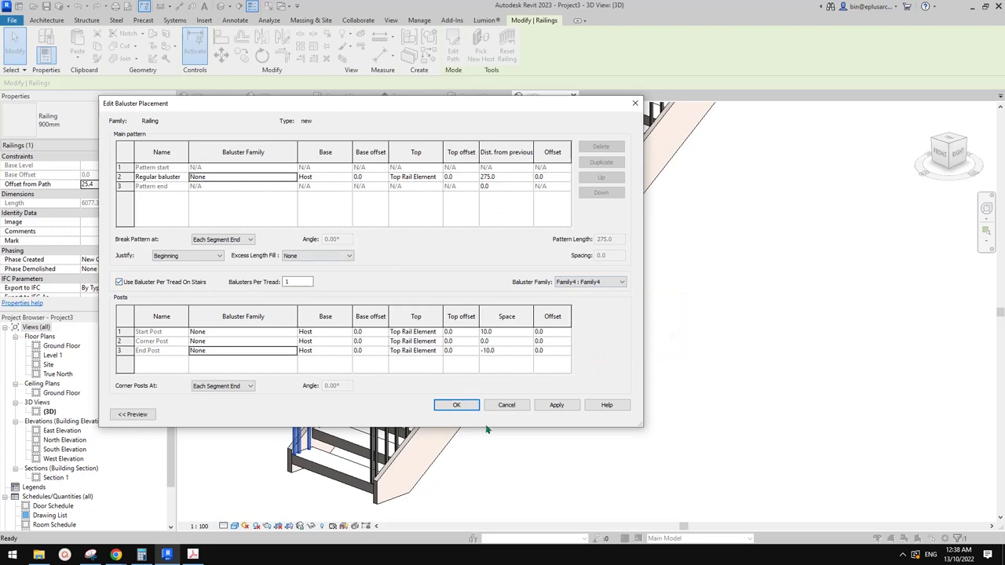
pyautogui.click(456, 405)
pyautogui.click(613, 408)
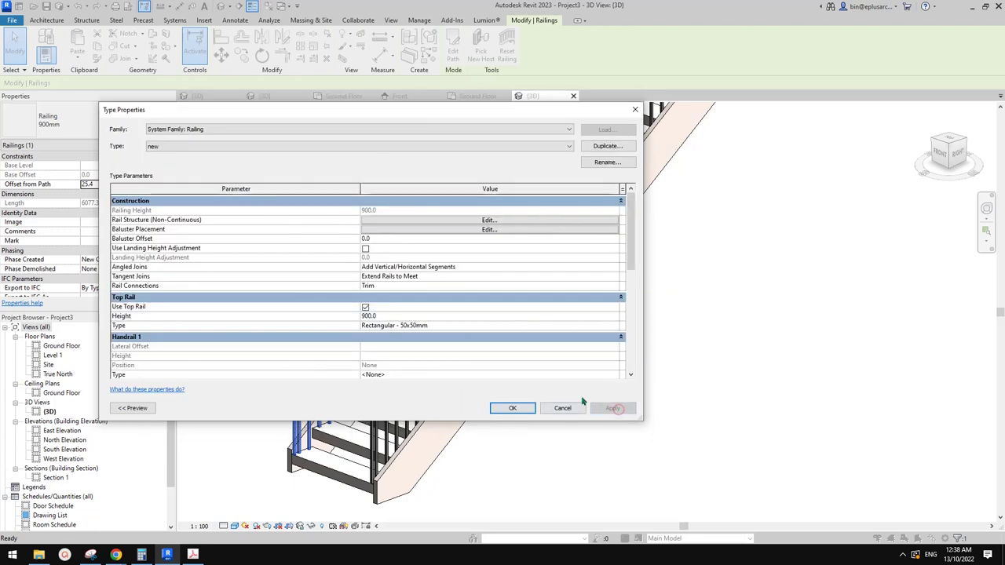
pyautogui.click(511, 408)
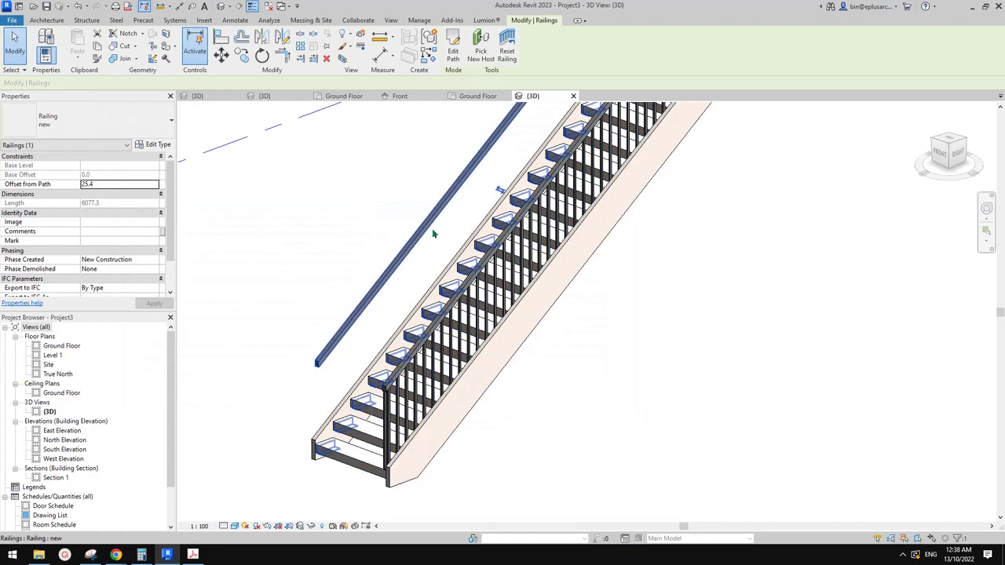
# Turn off the top rail in the new railing type.
pyautogui.click(153, 144)
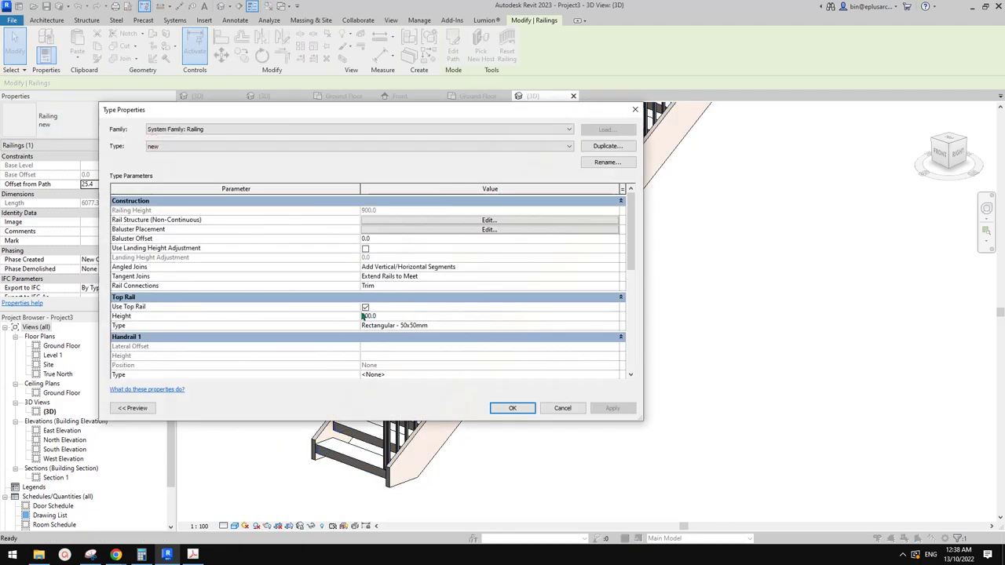
pyautogui.click(512, 407)
pyautogui.click(567, 412)
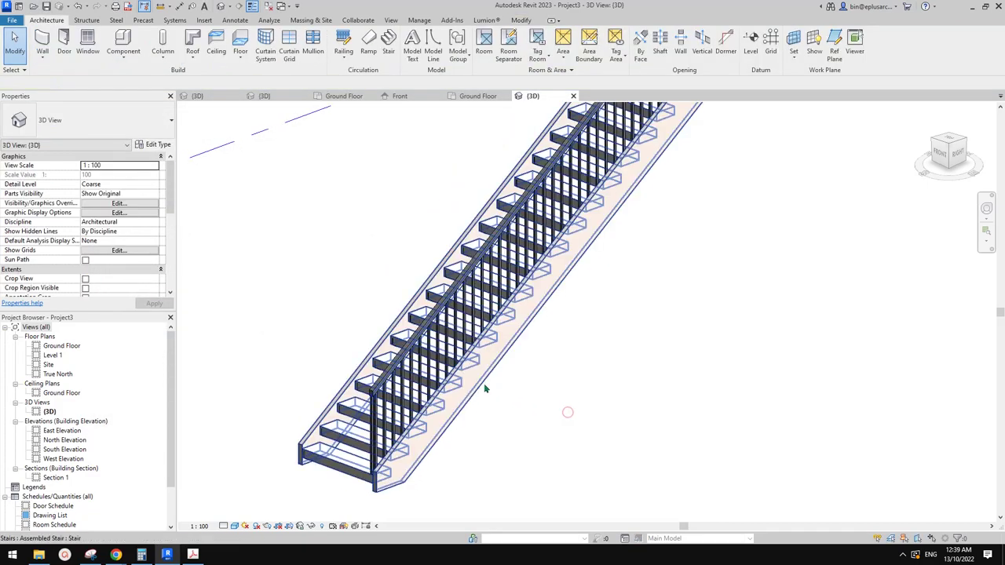
# Set the Offset from Path of the railing carrying the L-shaped tread supports to 0.
pyautogui.keyDown('shift'); pyautogui.moveTo(484, 385); pyautogui.dragTo(560, 325, button='middle'); pyautogui.keyUp('shift')
pyautogui.scroll(2, 511, 354)
pyautogui.moveTo(511, 354)
pyautogui.keyDown('shift'); pyautogui.mouseDown(button='middle')
pyautogui.moveTo(498, 343)
pyautogui.moveTo(515, 343)
pyautogui.mouseUp(button='middle'); pyautogui.keyUp('shift')
pyautogui.scroll(2, 502, 338)
pyautogui.click(460, 357)
pyautogui.keyDown('shift'); pyautogui.moveTo(460, 358); pyautogui.dragTo(474, 250, button='middle'); pyautogui.keyUp('shift')
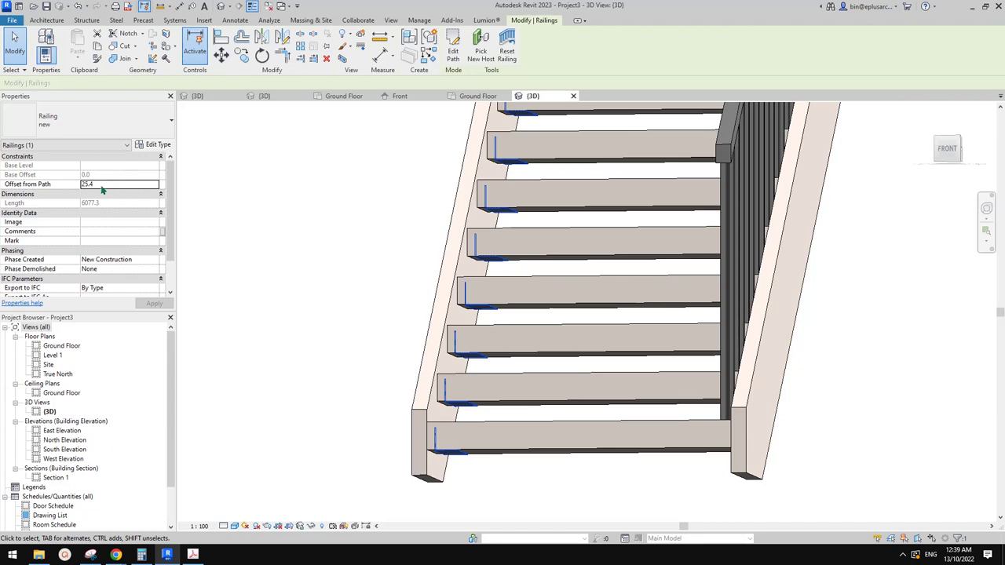
pyautogui.click(321, 189)
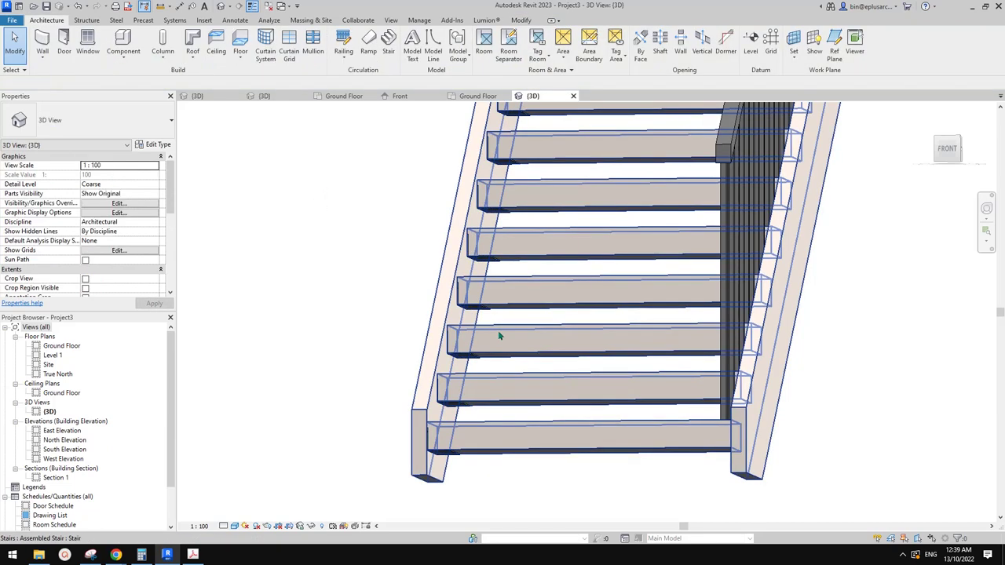
# Try to set the Offset from Path of the railing carrying the L-shaped tread supports to -3.
pyautogui.scroll(10, 455, 297)
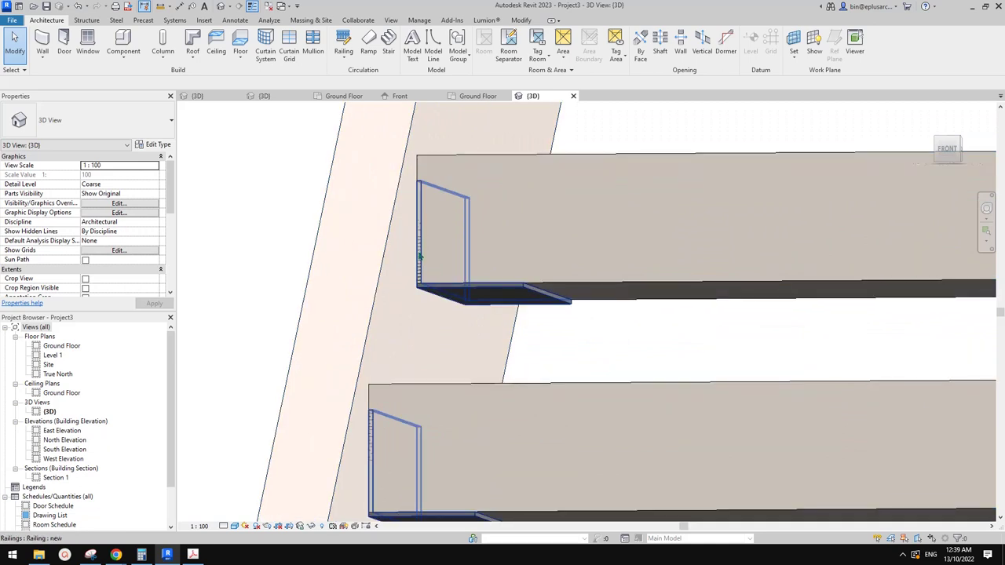
pyautogui.click(420, 214)
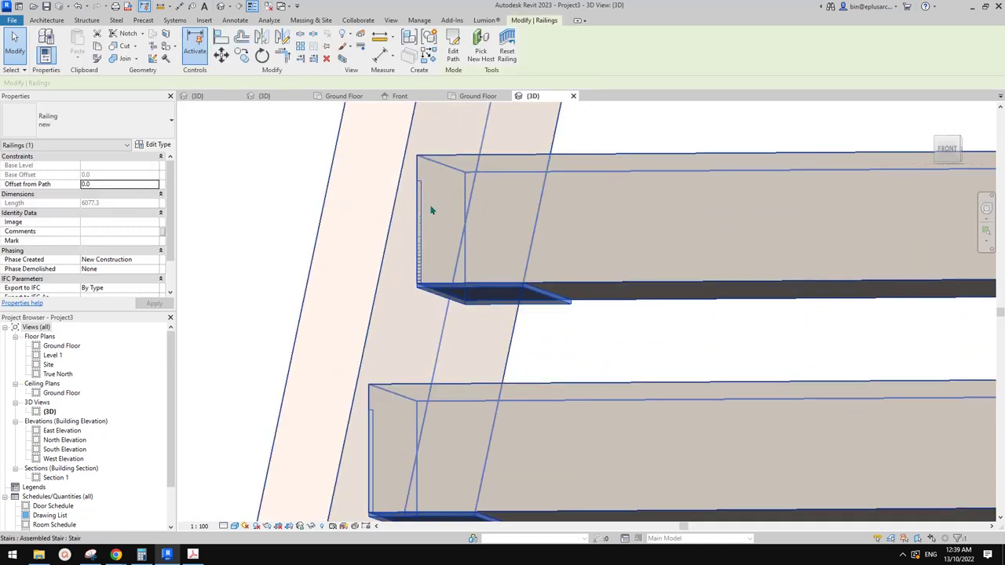
pyautogui.click(484, 211)
pyautogui.click(425, 283)
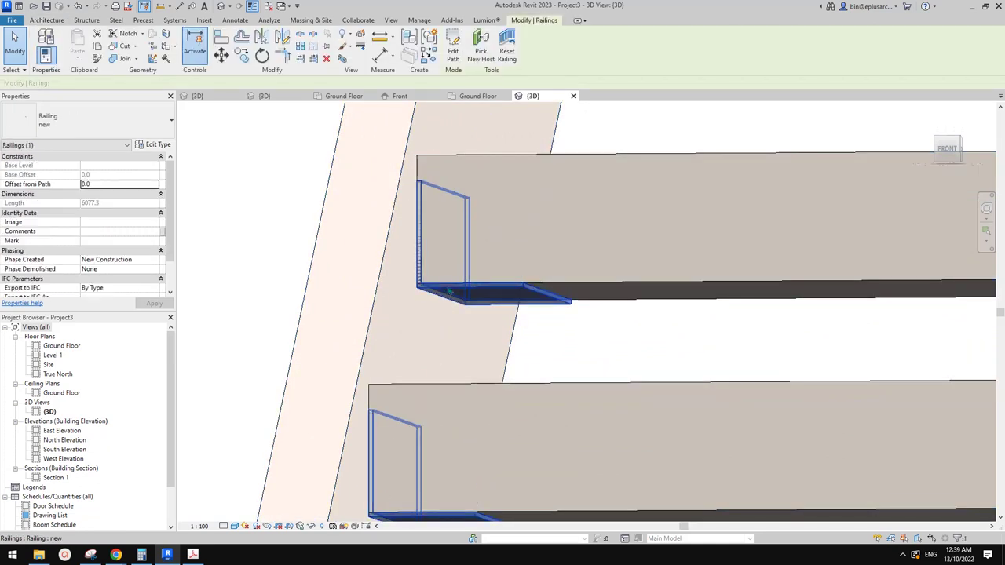
pyautogui.moveTo(449, 287); pyautogui.dragTo(465, 280, button='middle')
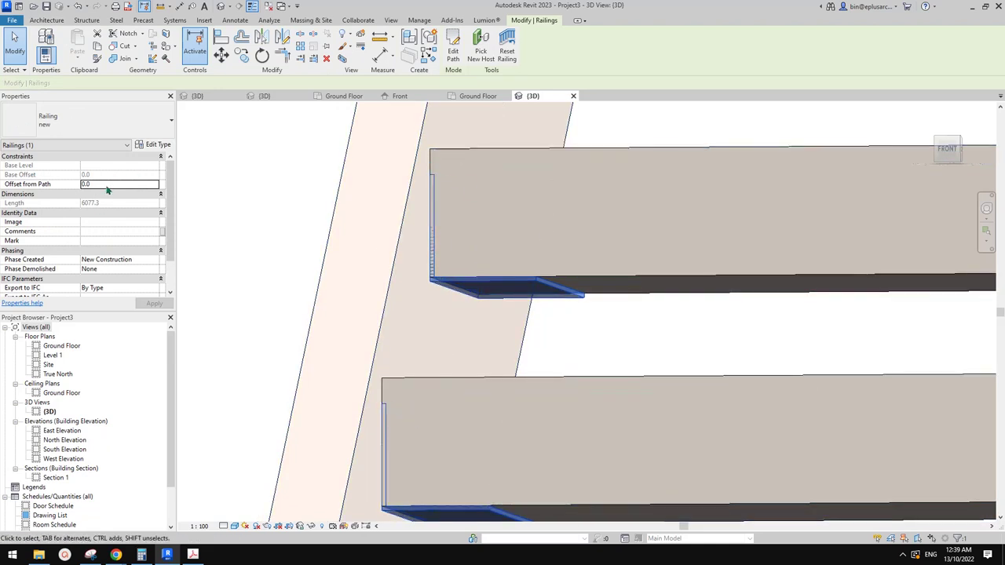
pyautogui.press('Return')
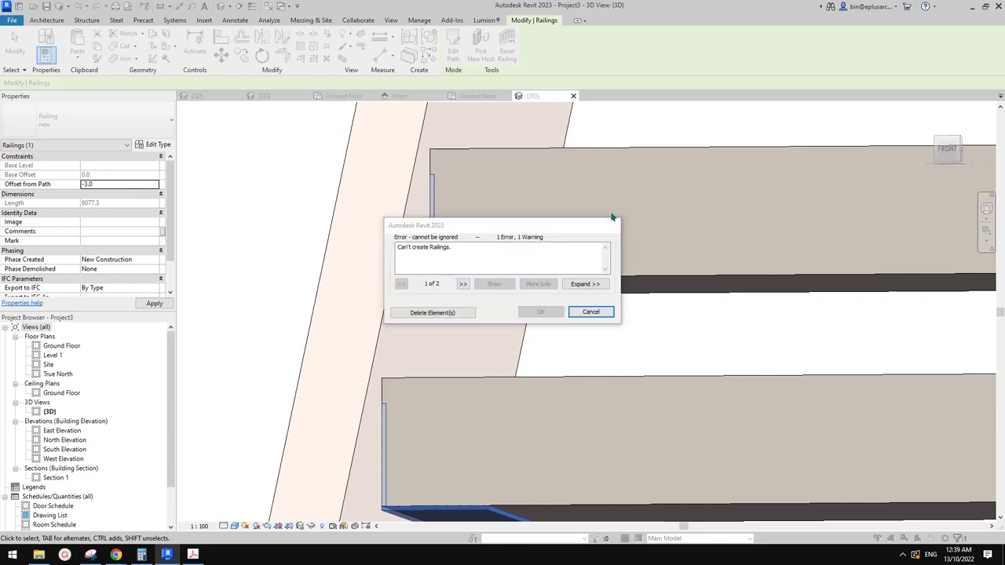
pyautogui.click(461, 313)
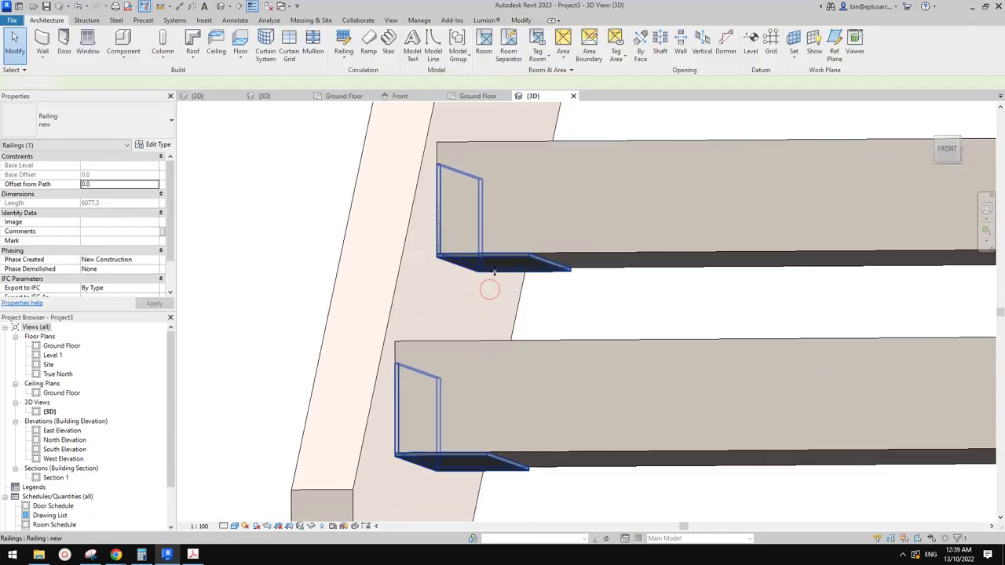
pyautogui.press('Escape')
# Open the railing family Family4 for editing.
pyautogui.scroll(-3, 97, 471)
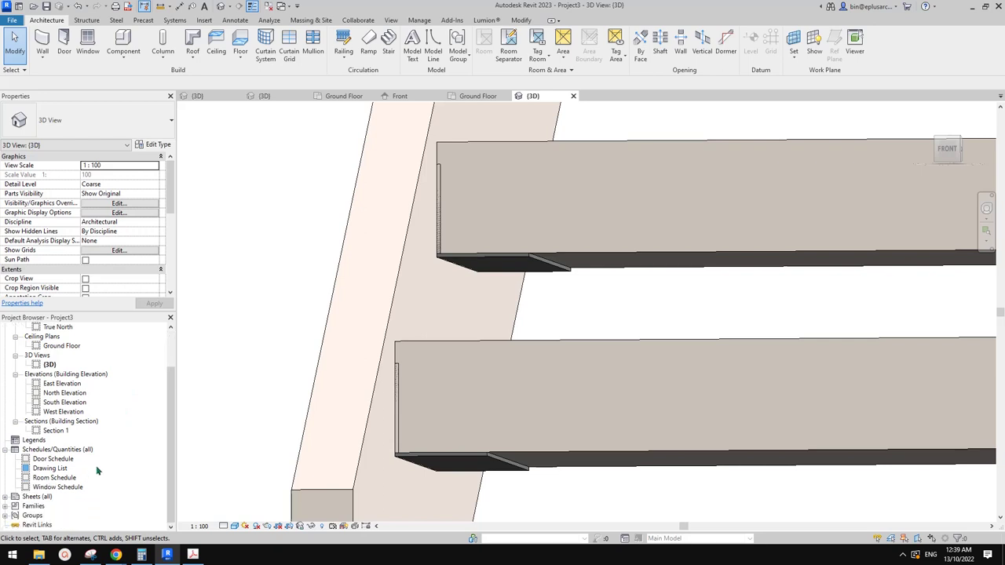
pyautogui.click(33, 506)
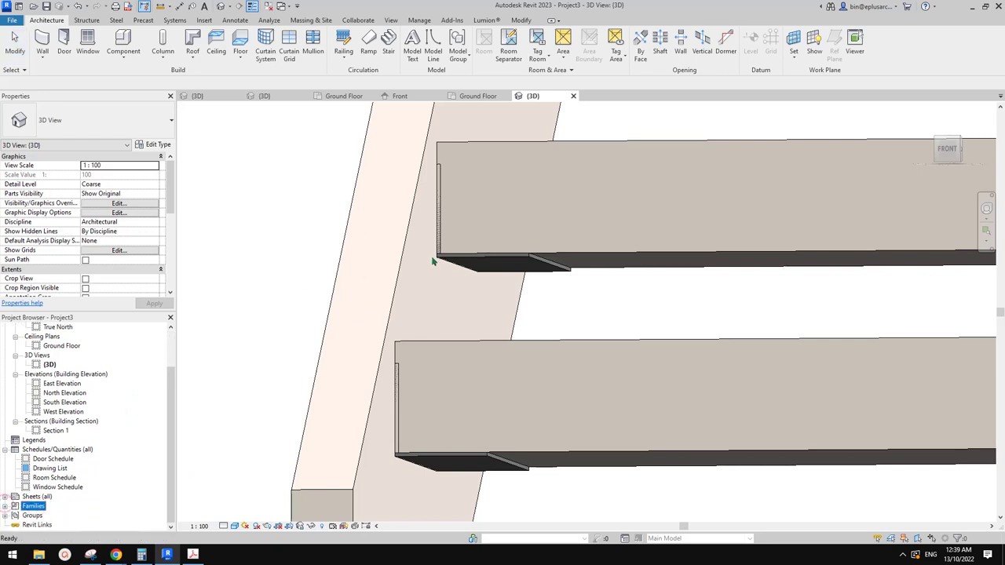
pyautogui.click(6, 506)
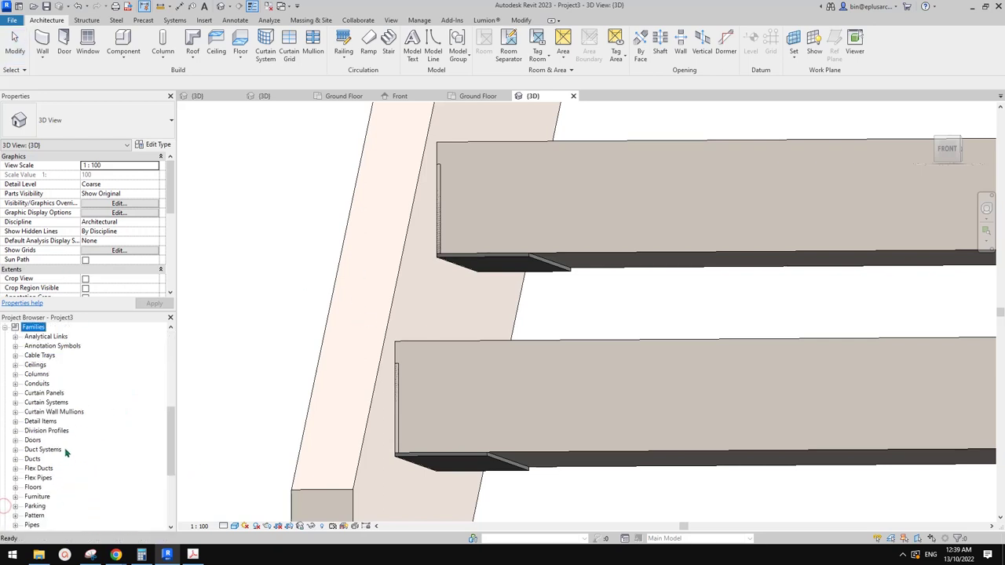
pyautogui.scroll(-6, 50, 439)
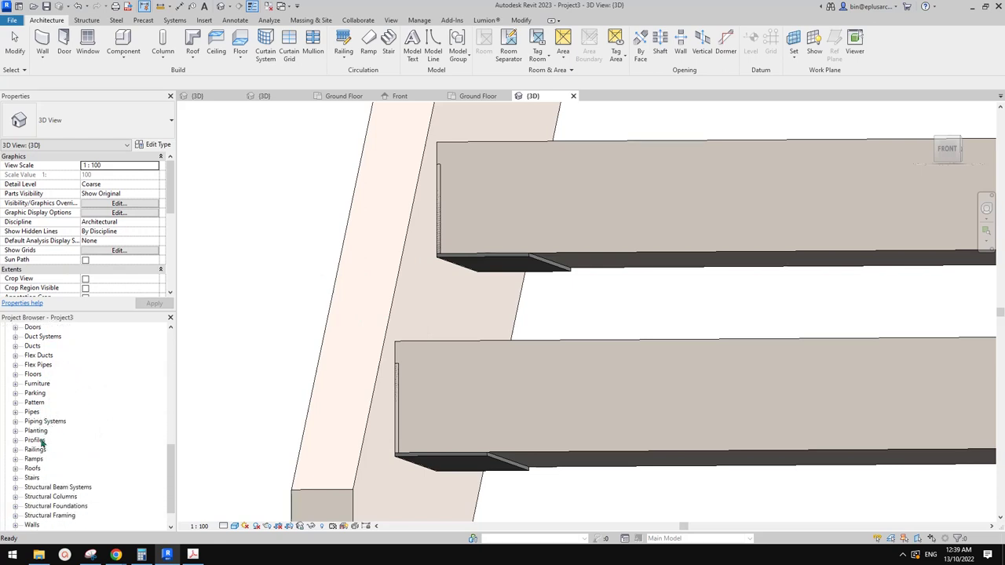
pyautogui.click(16, 449)
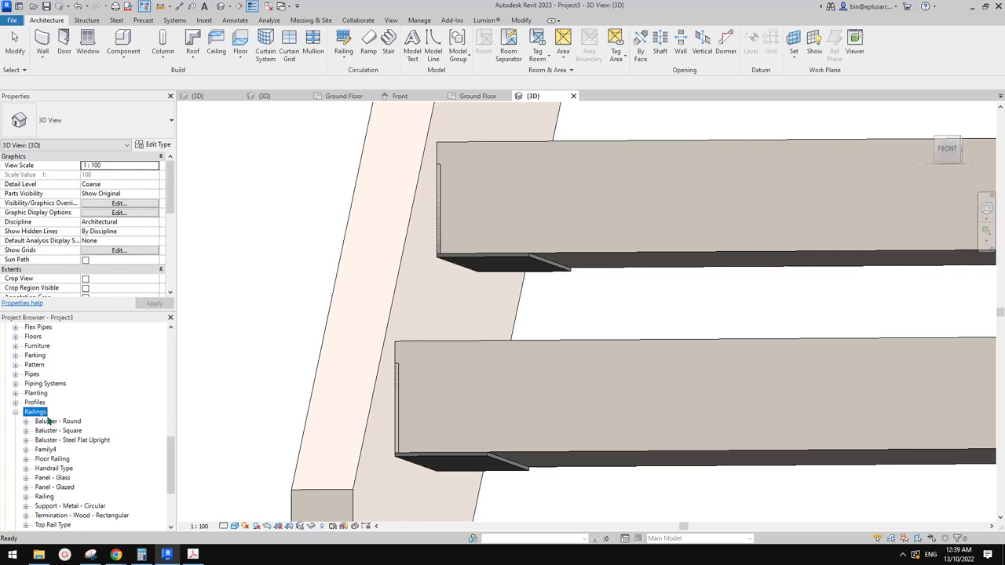
pyautogui.rightClick(57, 453)
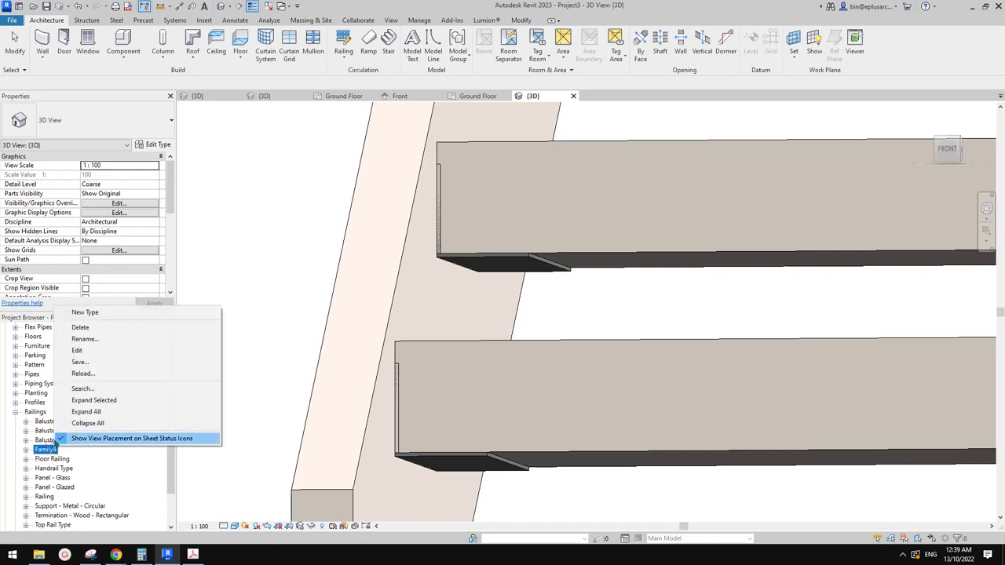
pyautogui.click(95, 345)
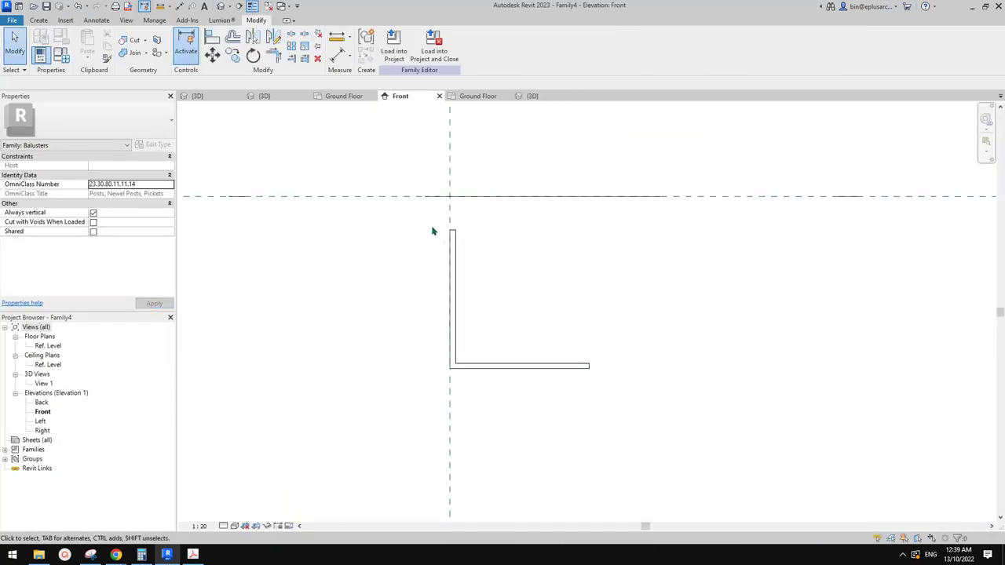
# Move the L-shaped extrusion 3 mm horizontally to the left in the Front elevation.
pyautogui.moveTo(432, 226); pyautogui.dragTo(610, 410)
pyautogui.scroll(-1, 586, 376)
pyautogui.click(705, 319)
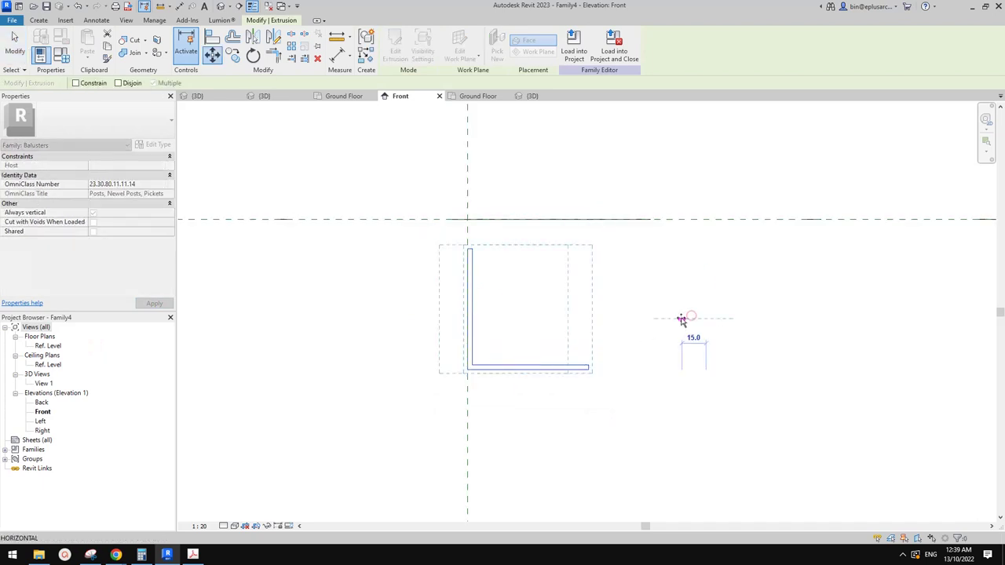
pyautogui.write('3')
pyautogui.press('Return')
# Load the edited Family4 into the project, close the family, and clear the selection in the 3D view.
pyautogui.click(613, 49)
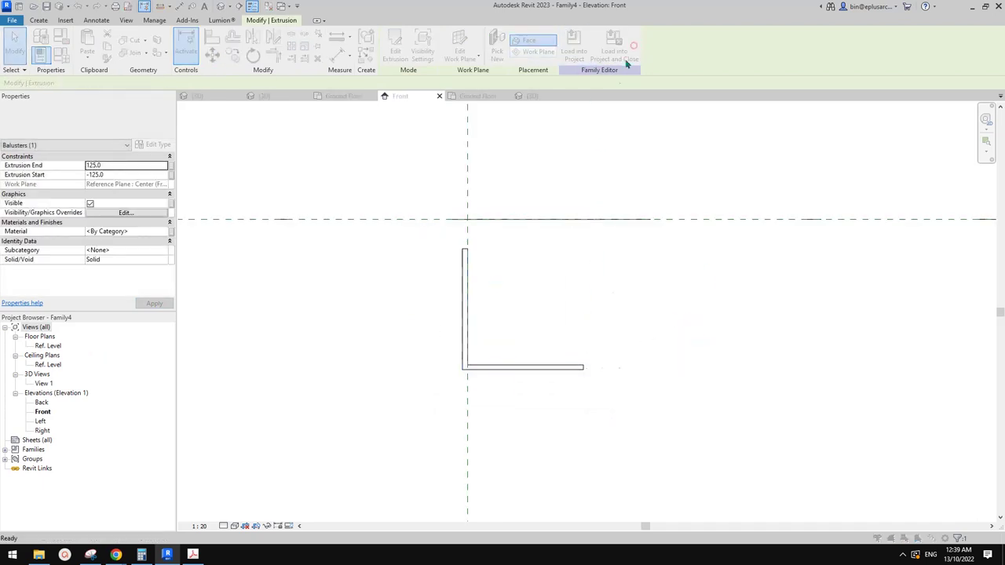
pyautogui.click(484, 351)
pyautogui.click(526, 278)
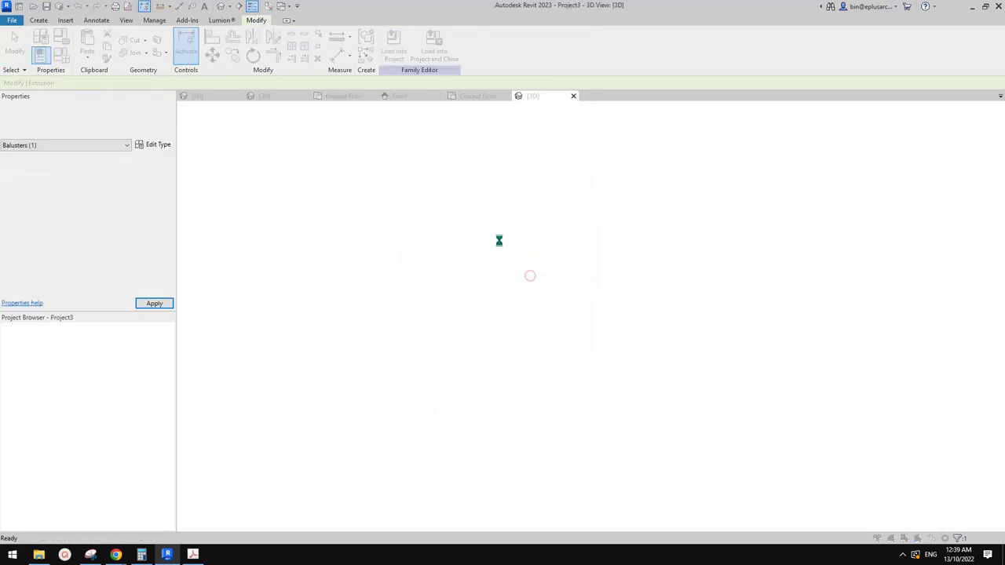
pyautogui.click(498, 240)
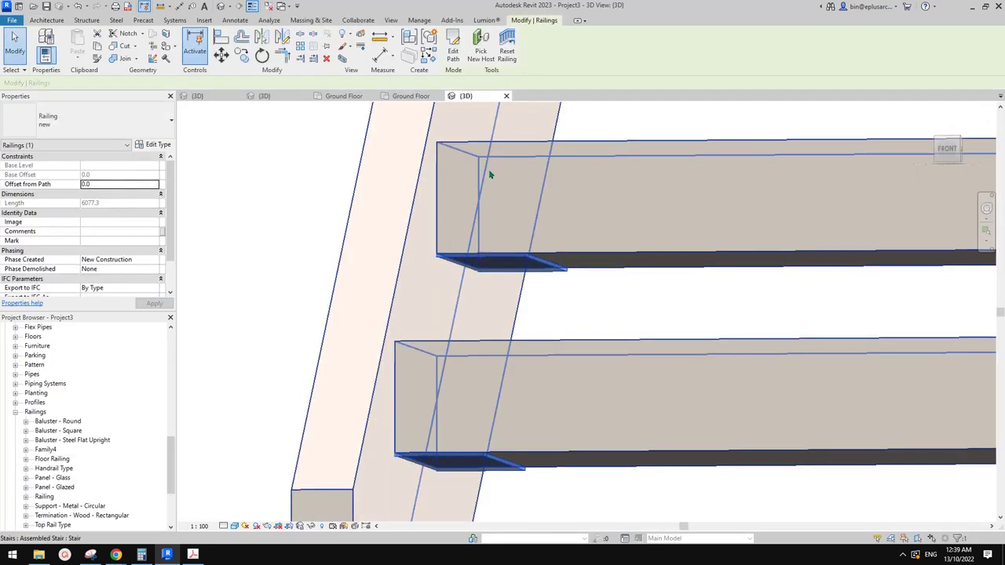
pyautogui.click(648, 198)
pyautogui.press('Escape')
pyautogui.scroll(-1, 544, 235)
pyautogui.moveTo(512, 250); pyautogui.dragTo(514, 263, button='middle')
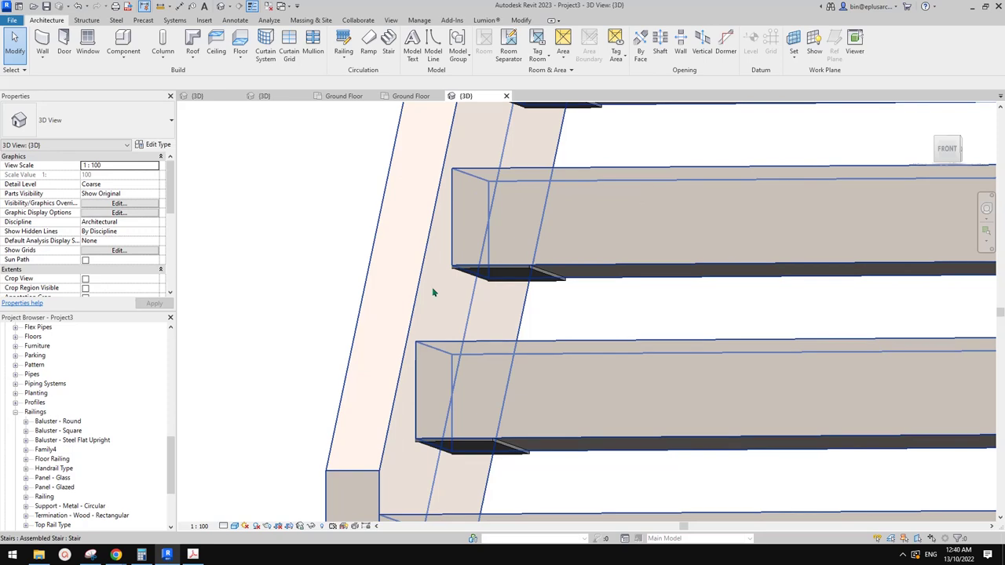
# Examine the type properties of the stair's left stringer, including its section profile and dimensions.
pyautogui.click(433, 292)
pyautogui.press('Escape')
pyautogui.scroll(-2, 446, 291)
pyautogui.click(442, 288)
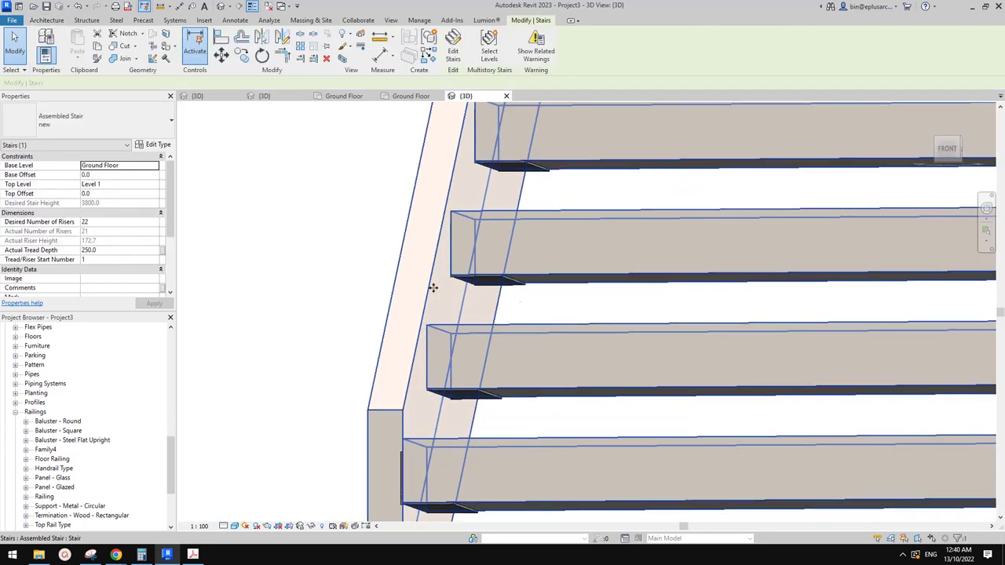
pyautogui.scroll(-3, 433, 288)
pyautogui.press('Escape')
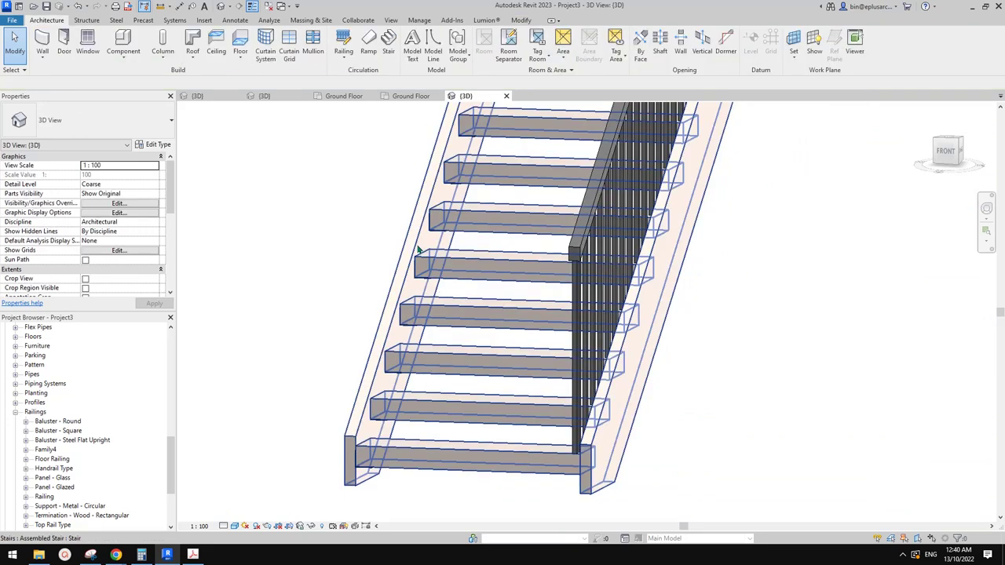
pyautogui.click(419, 249)
pyautogui.press('Escape')
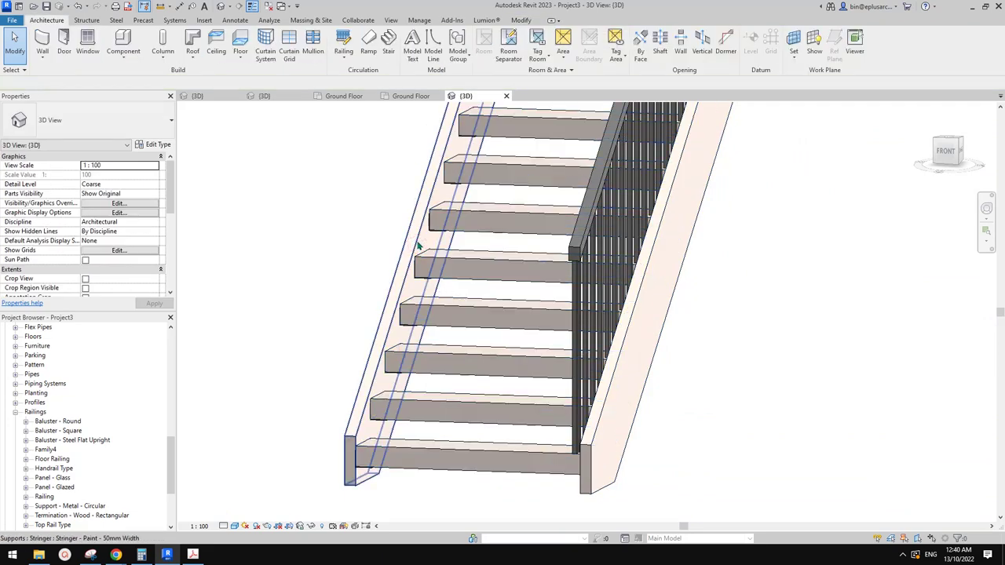
pyautogui.click(418, 246)
pyautogui.click(157, 145)
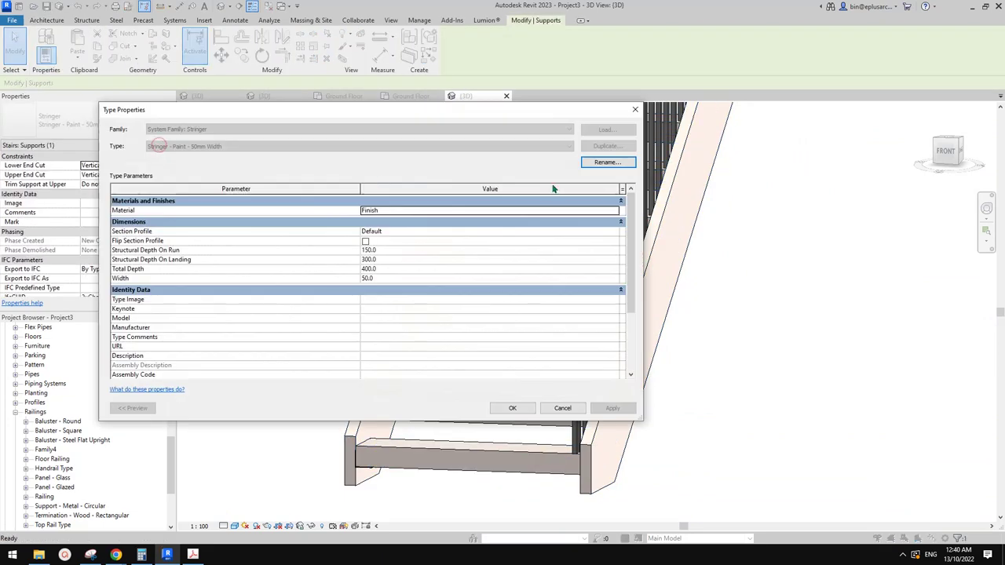
pyautogui.scroll(-1, 381, 266)
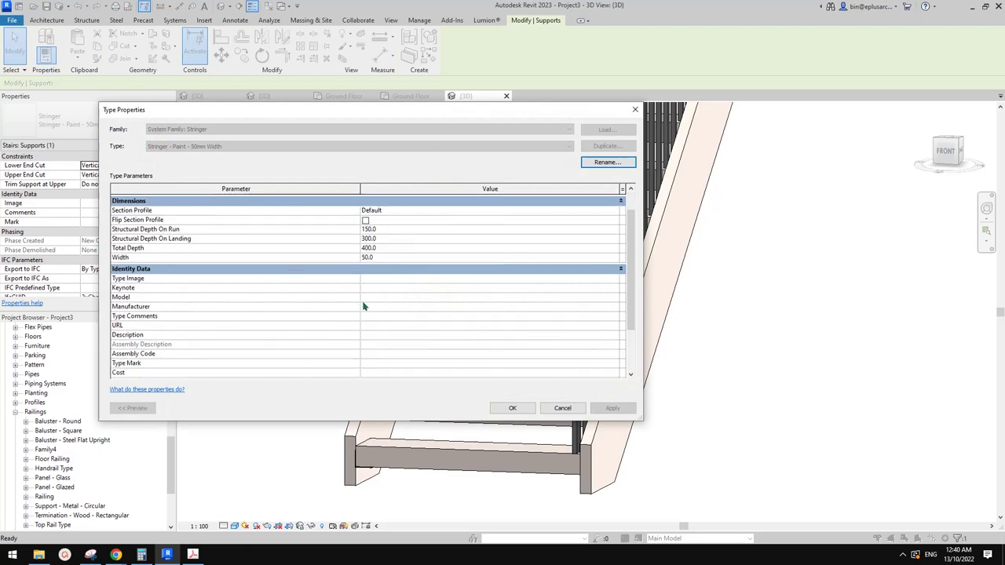
pyautogui.press('Escape')
pyautogui.press('Escape')
pyautogui.keyDown('shift'); pyautogui.moveTo(424, 256); pyautogui.dragTo(520, 240, button='middle'); pyautogui.keyUp('shift')
pyautogui.click(473, 218)
pyautogui.press('Escape')
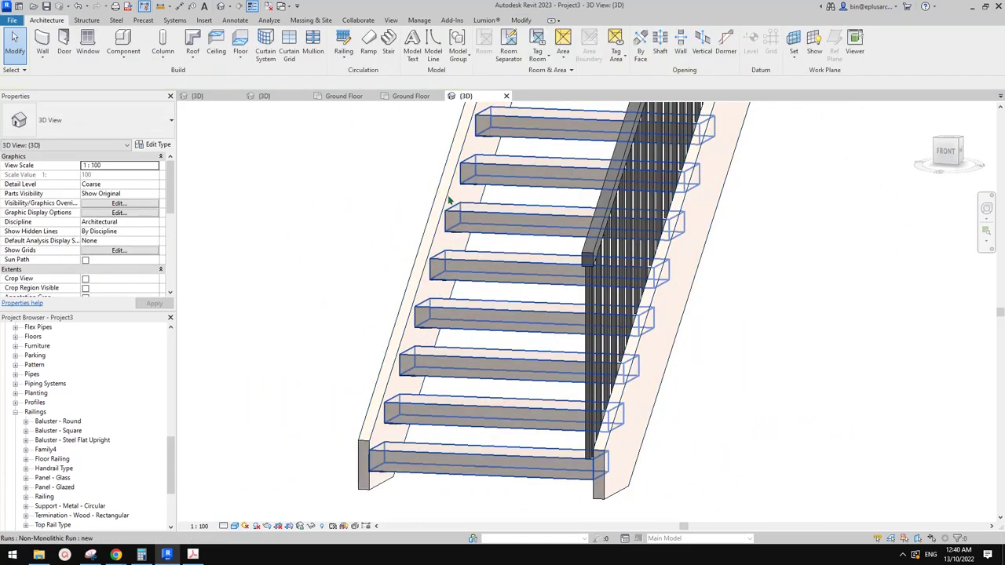
pyautogui.press('Tab')
pyautogui.click(450, 202)
pyautogui.moveTo(450, 202); pyautogui.dragTo(459, 205, button='middle')
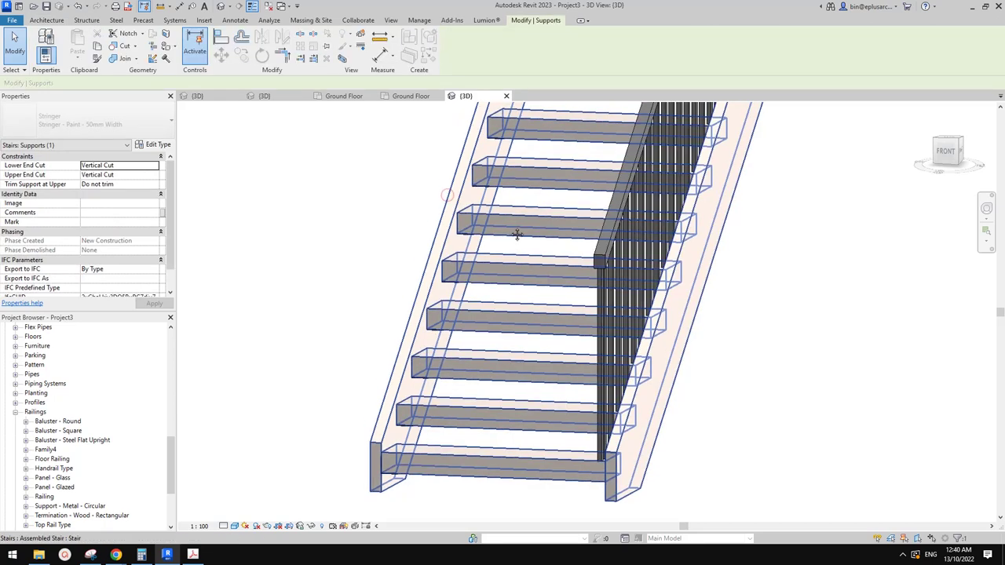
pyautogui.press('Escape')
# Duplicate the assembled stair's right support stringer type under the name new.
pyautogui.click(447, 209)
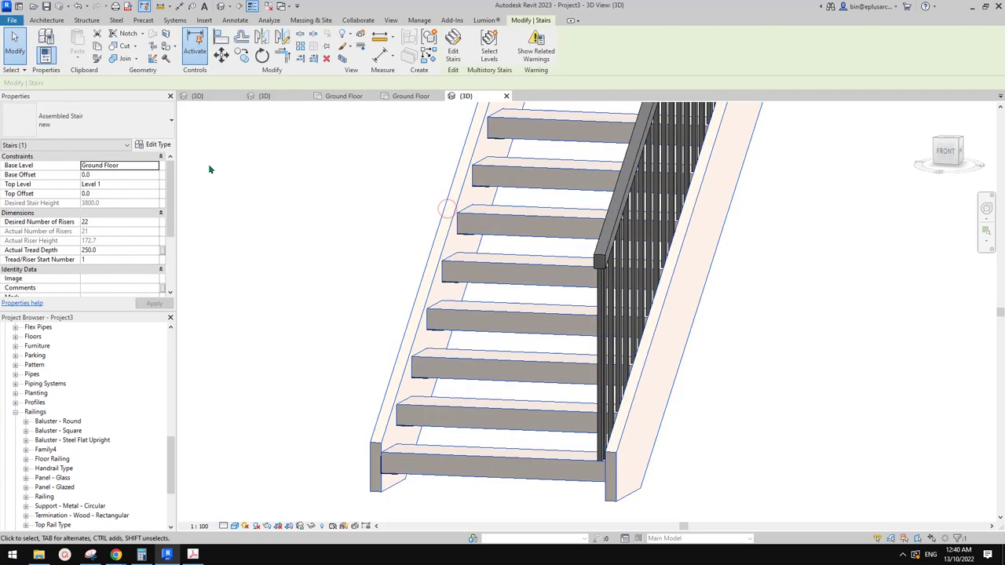
pyautogui.click(153, 144)
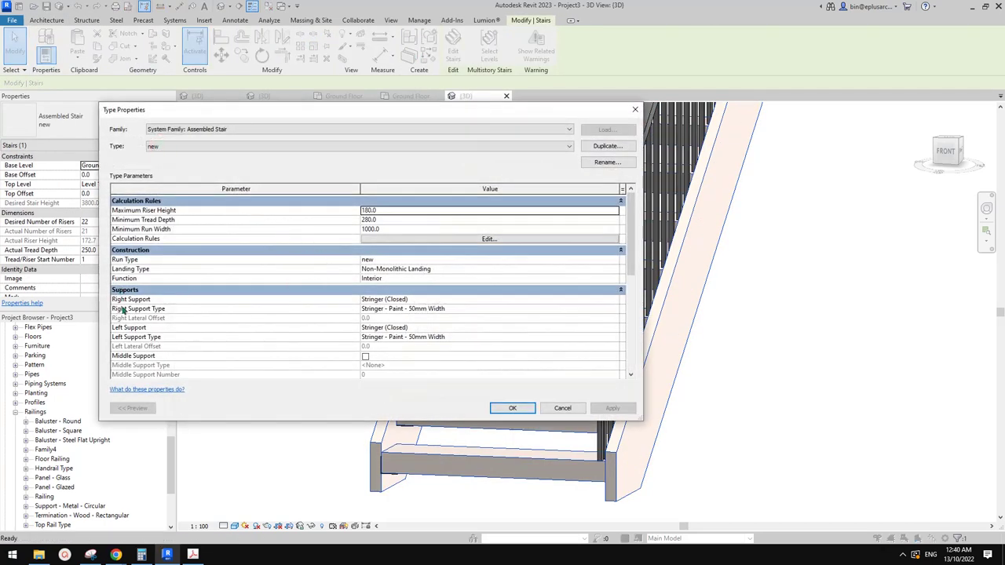
pyautogui.click(555, 301)
pyautogui.click(614, 299)
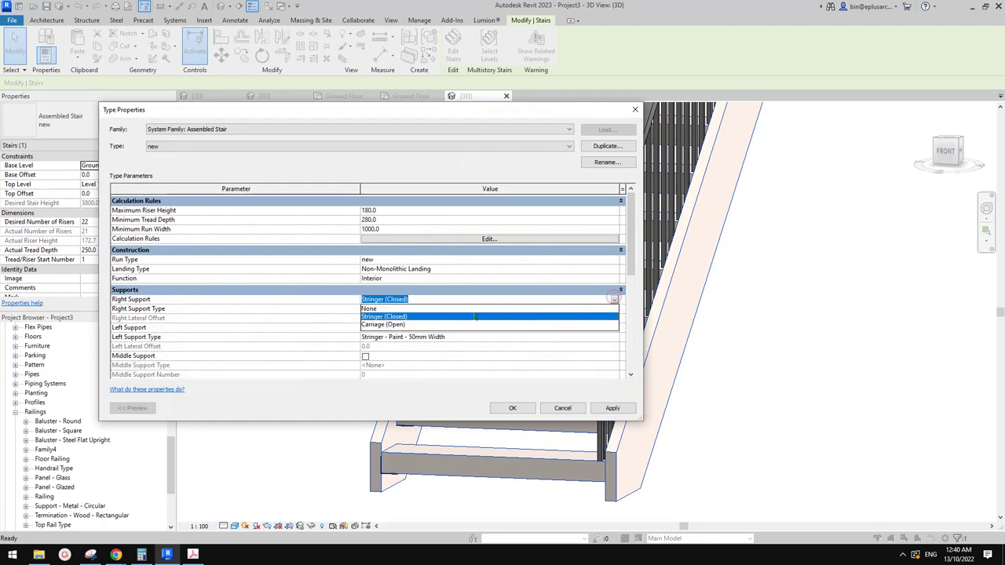
pyautogui.click(605, 316)
pyautogui.click(475, 310)
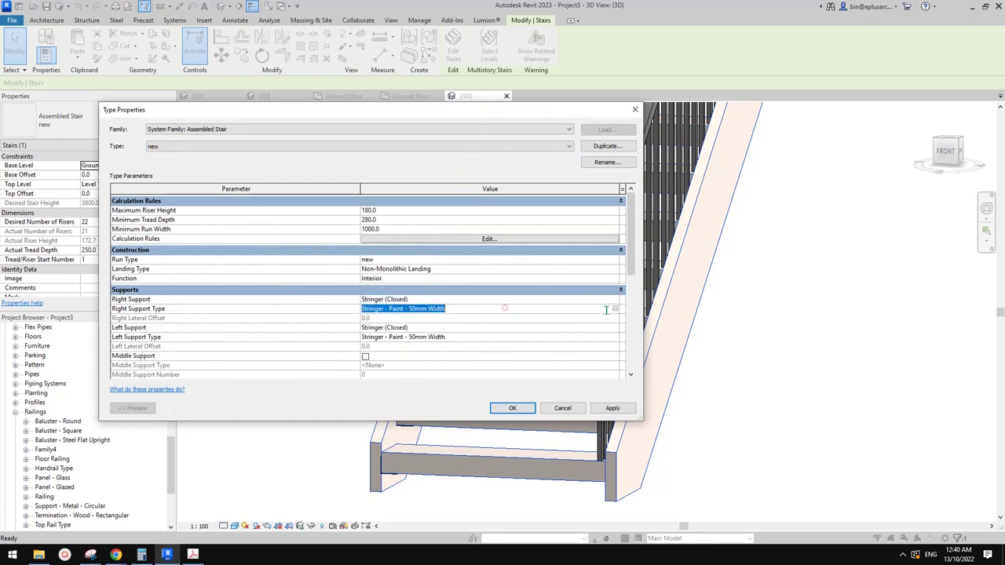
pyautogui.click(614, 309)
pyautogui.click(614, 146)
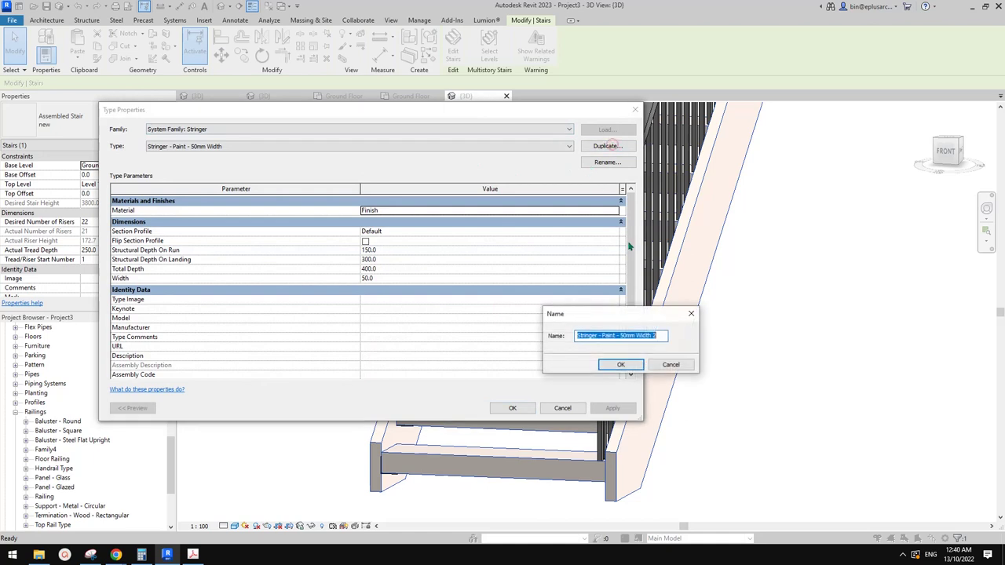
pyautogui.write('new')
pyautogui.click(620, 365)
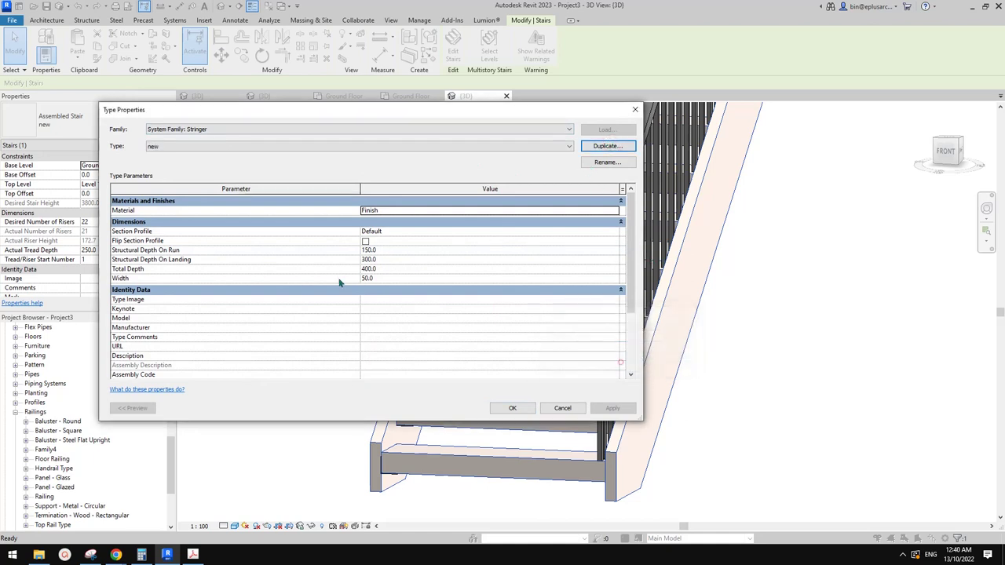
# Set the new stringer type's Section Profile to C-Channel-Profile : C250X30 and apply it as the stair's right support.
pyautogui.click(397, 232)
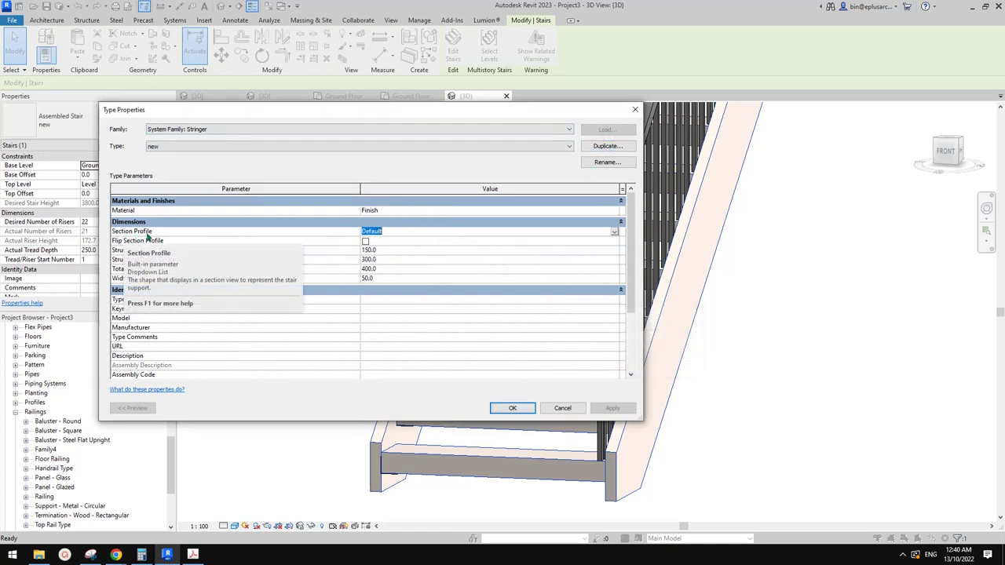
pyautogui.click(613, 232)
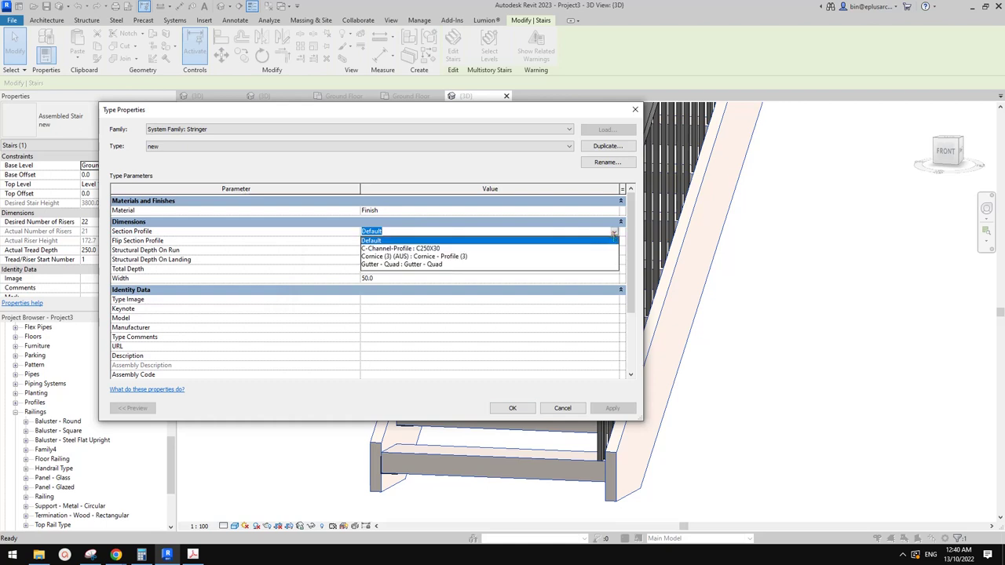
pyautogui.click(410, 248)
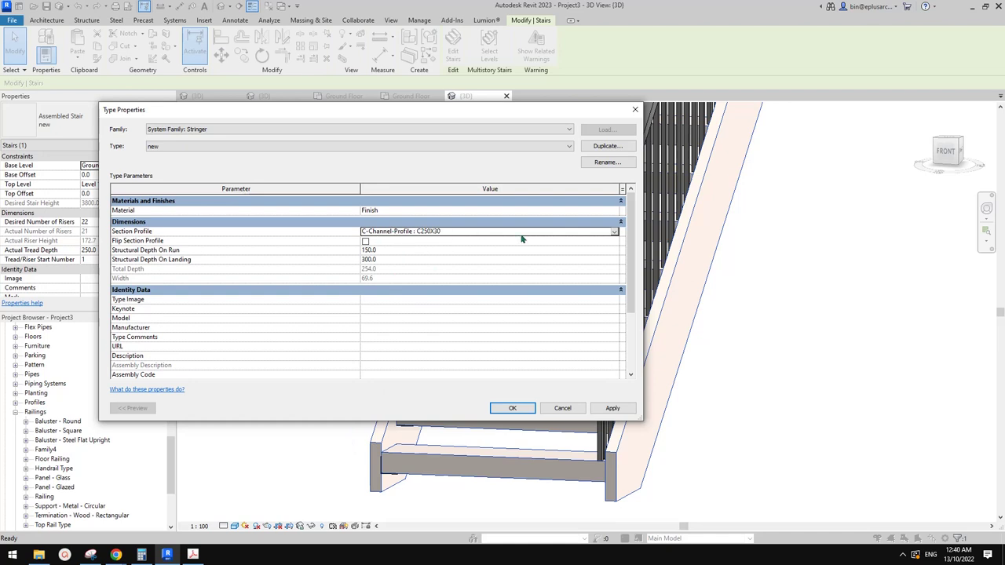
pyautogui.click(528, 410)
pyautogui.click(617, 408)
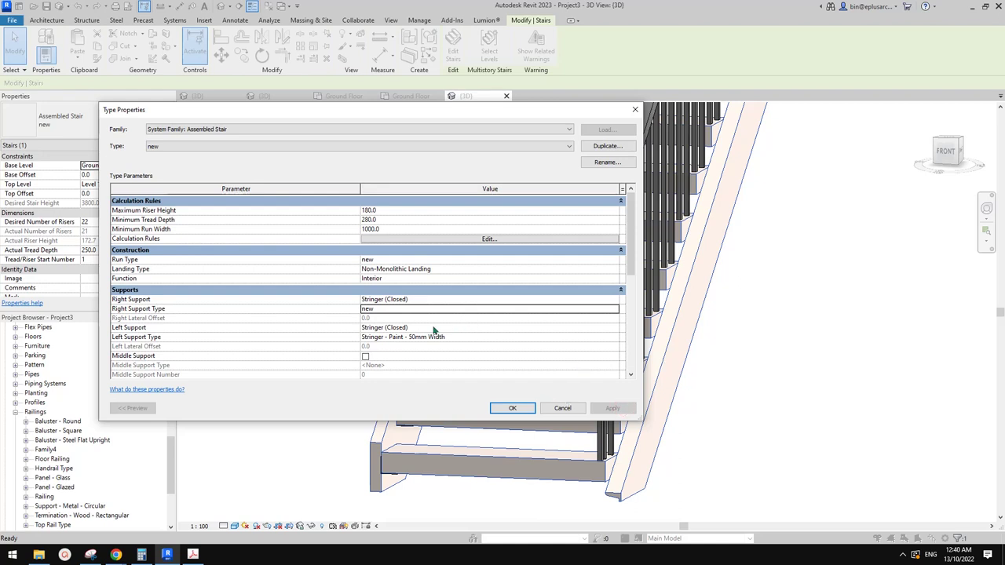
# Assign the stringer type new, with the C-Channel-Profile : C250X30 section, as the assembled stair's left support.
pyautogui.click(490, 336)
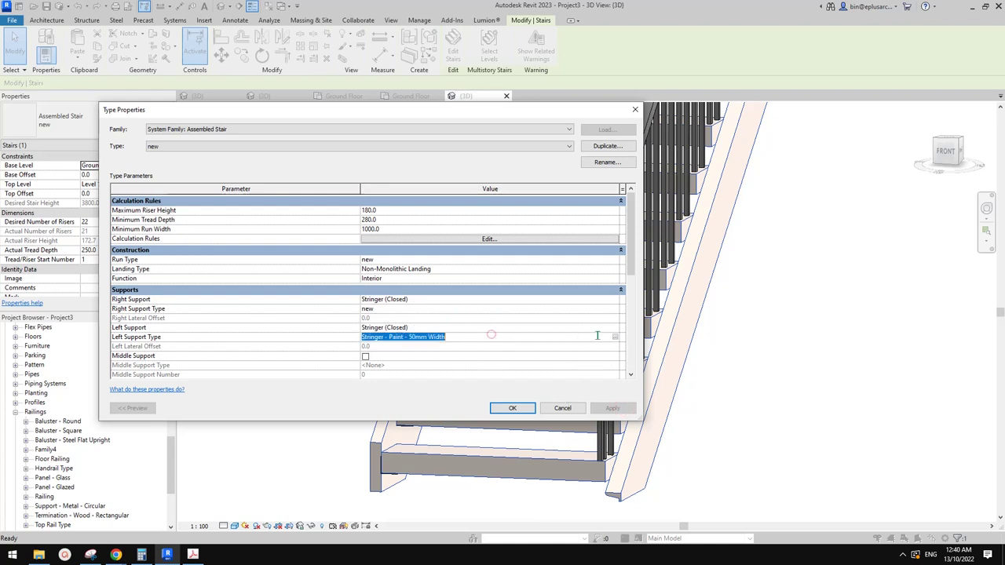
pyautogui.click(615, 338)
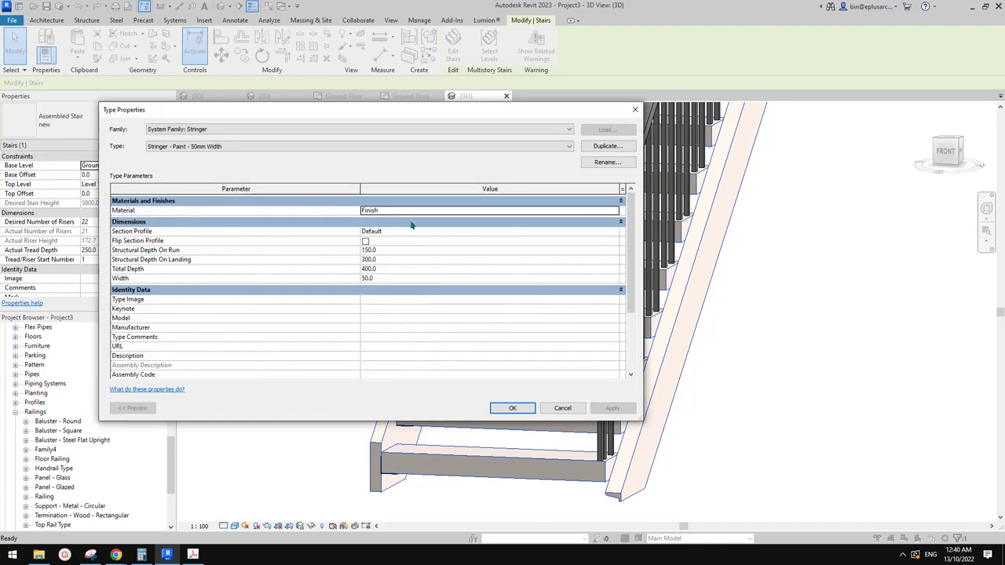
pyautogui.click(498, 232)
pyautogui.click(613, 231)
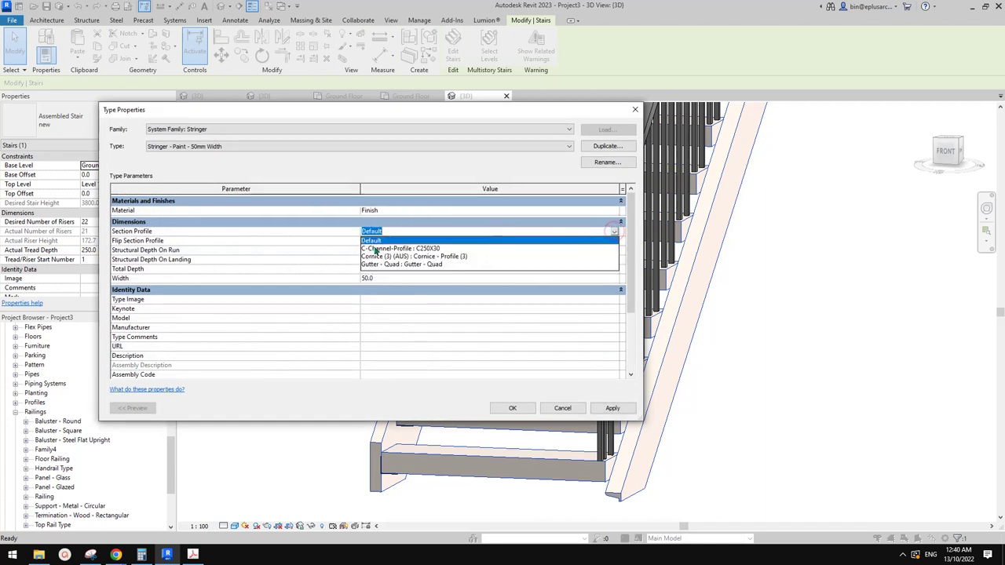
pyautogui.click(373, 250)
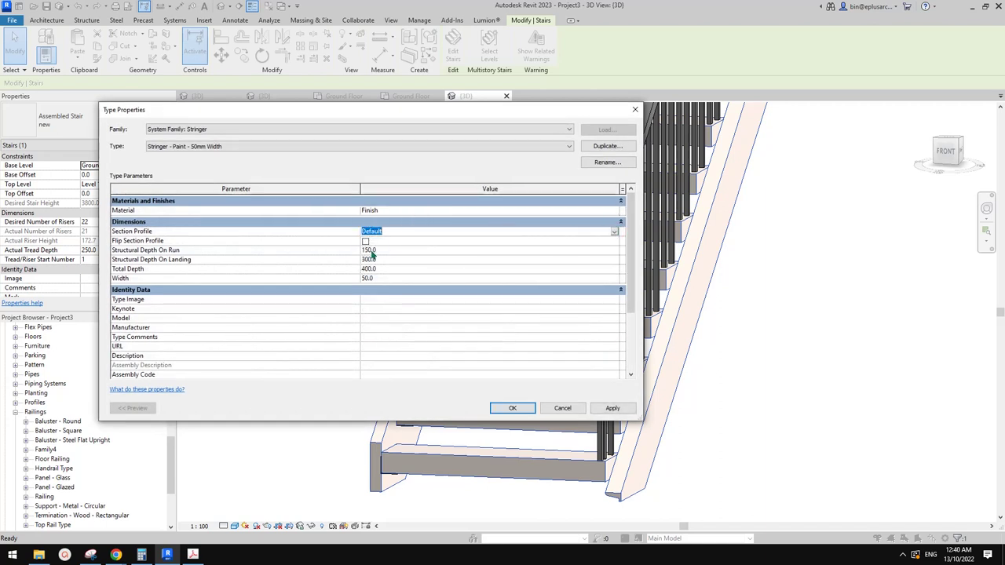
pyautogui.click(264, 146)
pyautogui.click(159, 156)
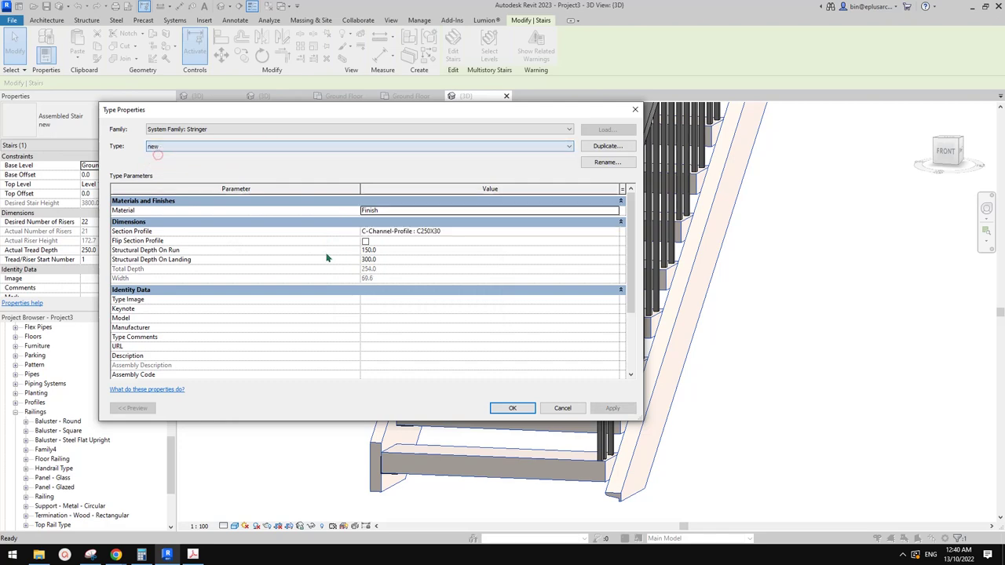
pyautogui.click(511, 408)
pyautogui.click(513, 408)
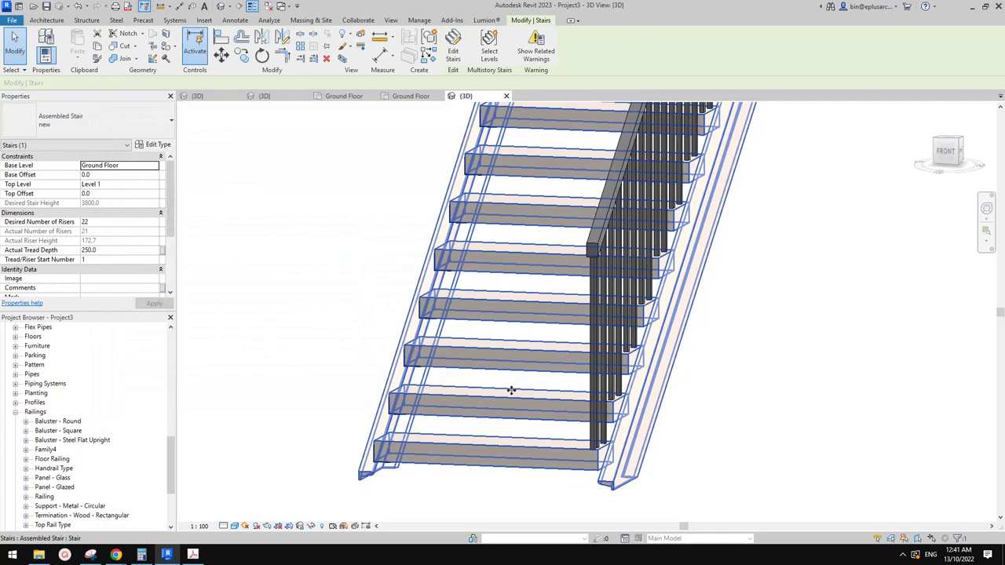
pyautogui.press('Escape')
pyautogui.keyDown('shift'); pyautogui.moveTo(516, 406); pyautogui.dragTo(444, 357, button='middle'); pyautogui.keyUp('shift')
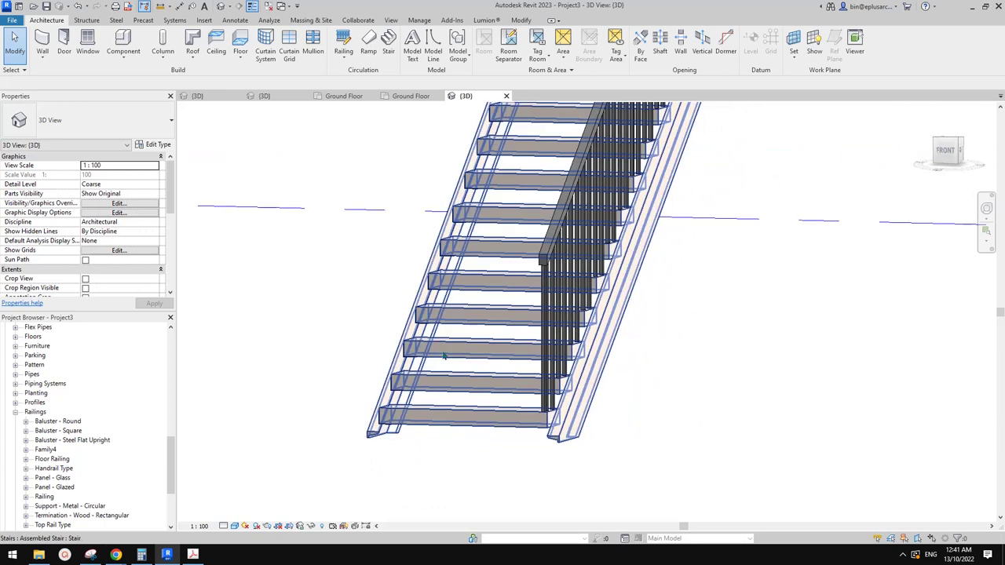
# Enable Flip Section Profile for the stair's new stringer type, apply it and clear the selection.
pyautogui.click(417, 337)
pyautogui.click(153, 144)
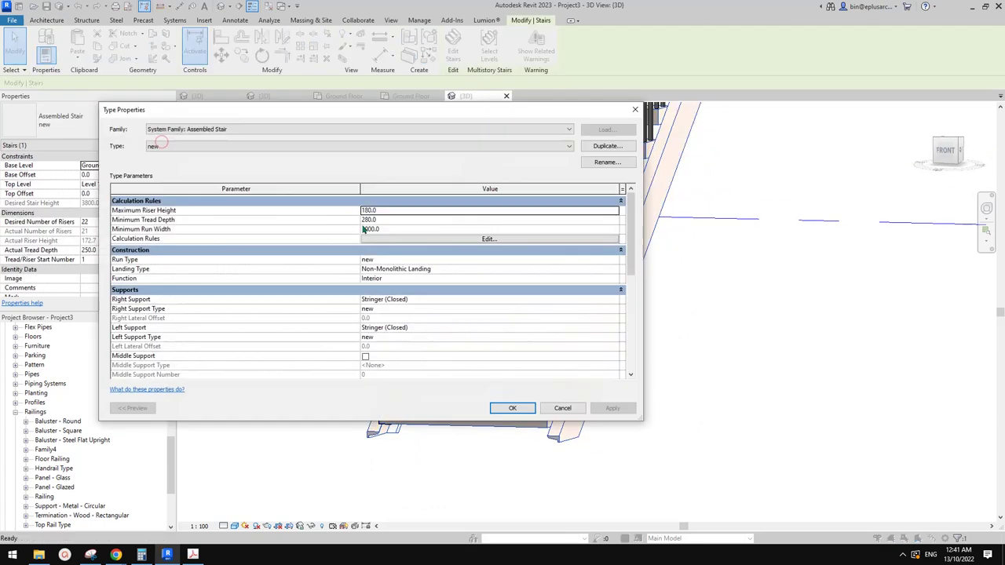
pyautogui.click(614, 310)
pyautogui.click(365, 241)
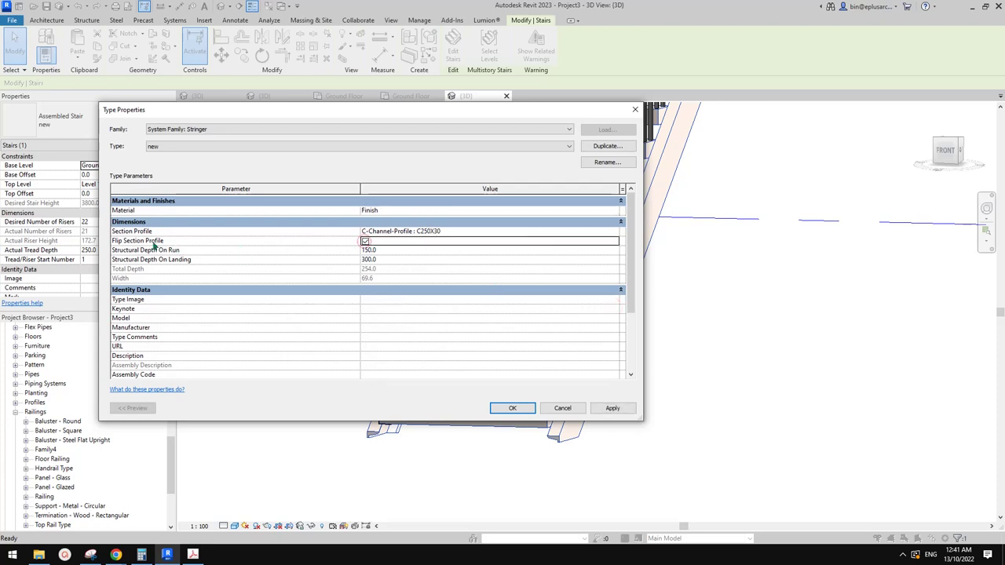
pyautogui.click(512, 407)
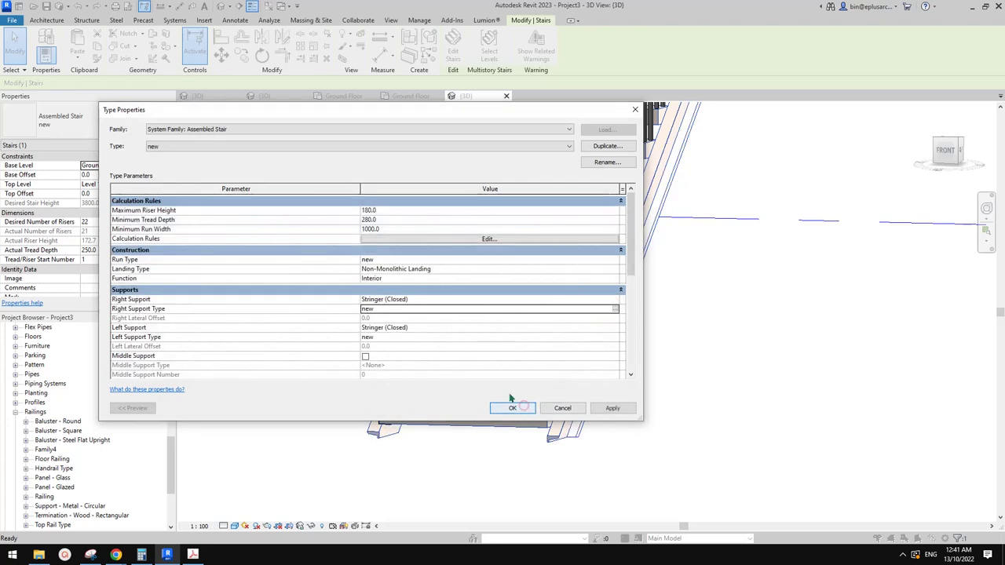
pyautogui.click(512, 408)
pyautogui.click(463, 450)
pyautogui.scroll(-3, 520, 398)
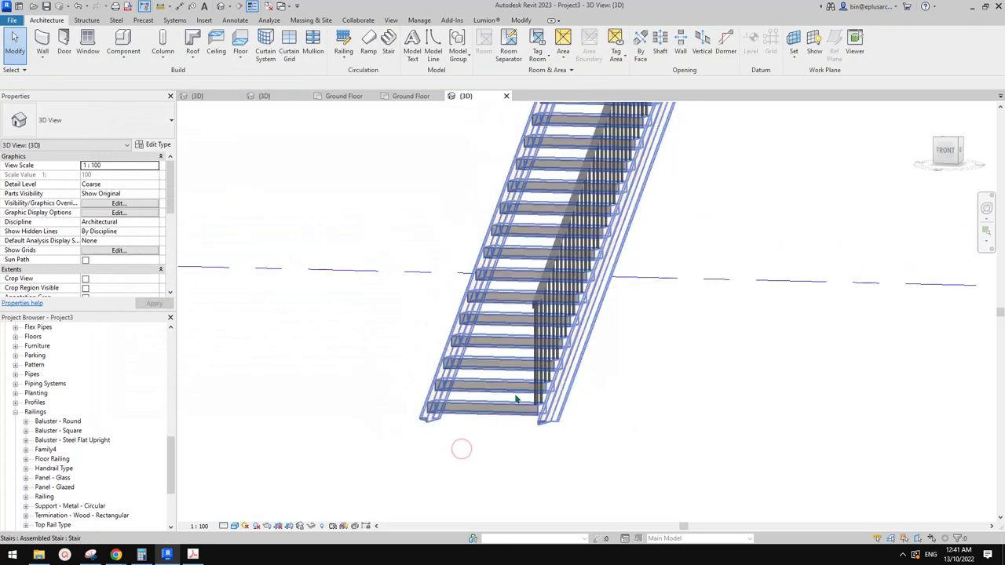
pyautogui.keyDown('shift'); pyautogui.moveTo(516, 398); pyautogui.dragTo(724, 388, button='middle'); pyautogui.keyUp('shift')
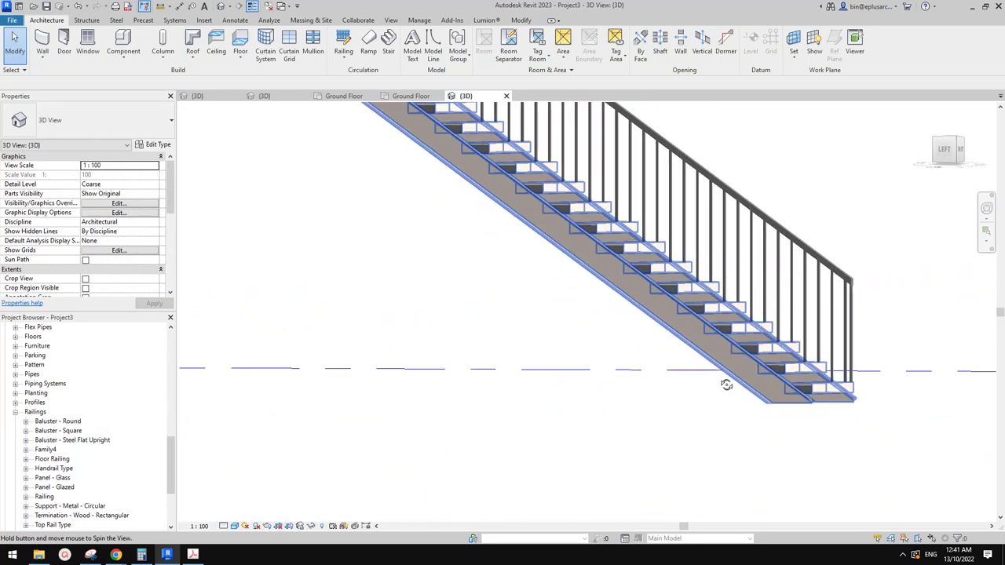
# Lower the new stringer type's Structural Depth On Run to 100, 50 and finally 30 mm, and apply it to the stair.
pyautogui.click(507, 201)
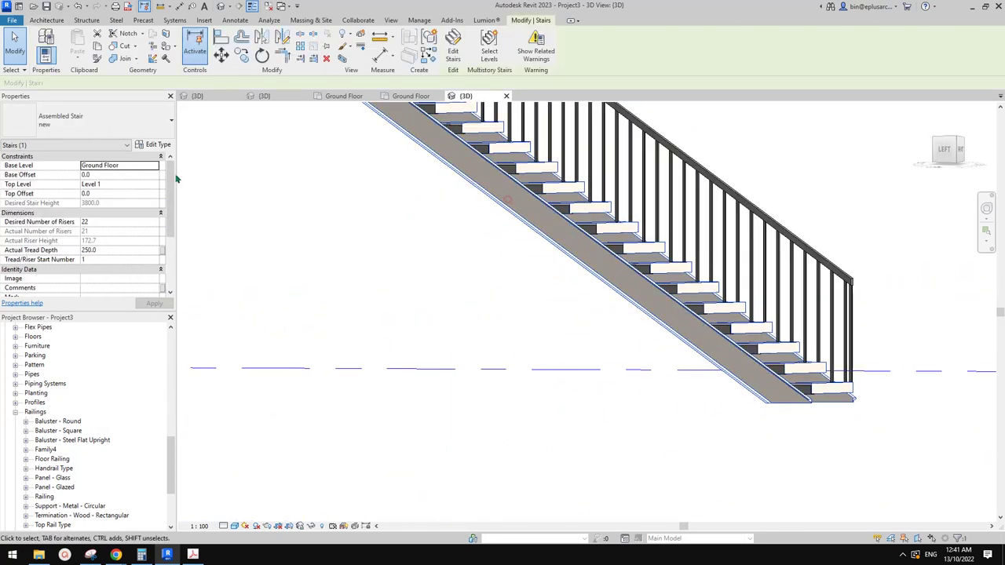
pyautogui.click(157, 145)
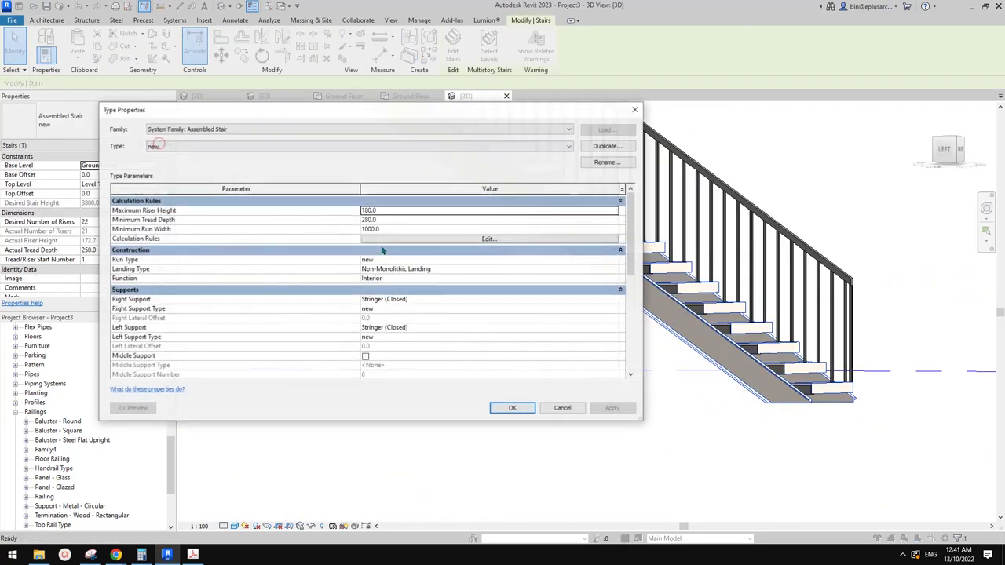
pyautogui.click(615, 309)
pyautogui.click(615, 309)
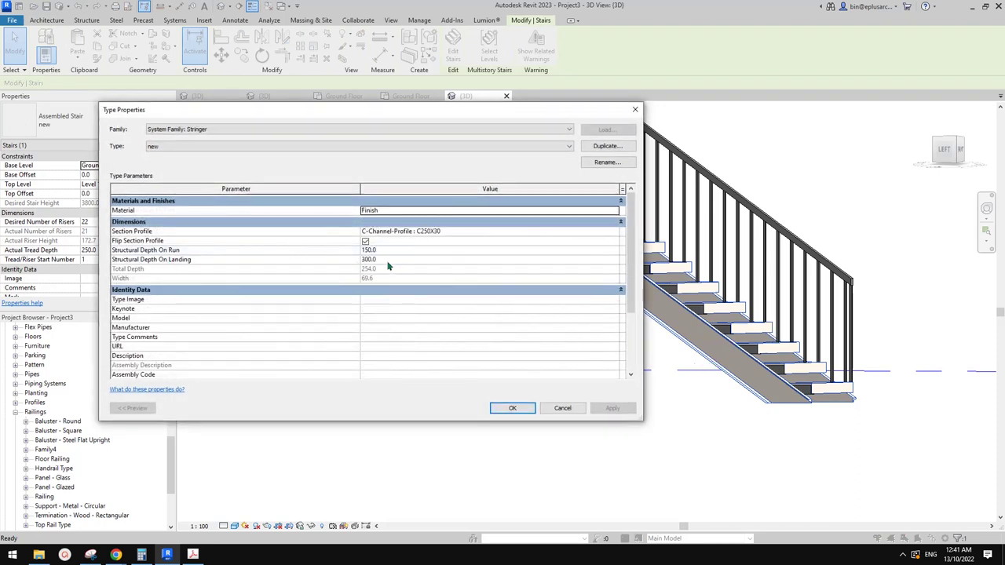
pyautogui.scroll(-1, 383, 248)
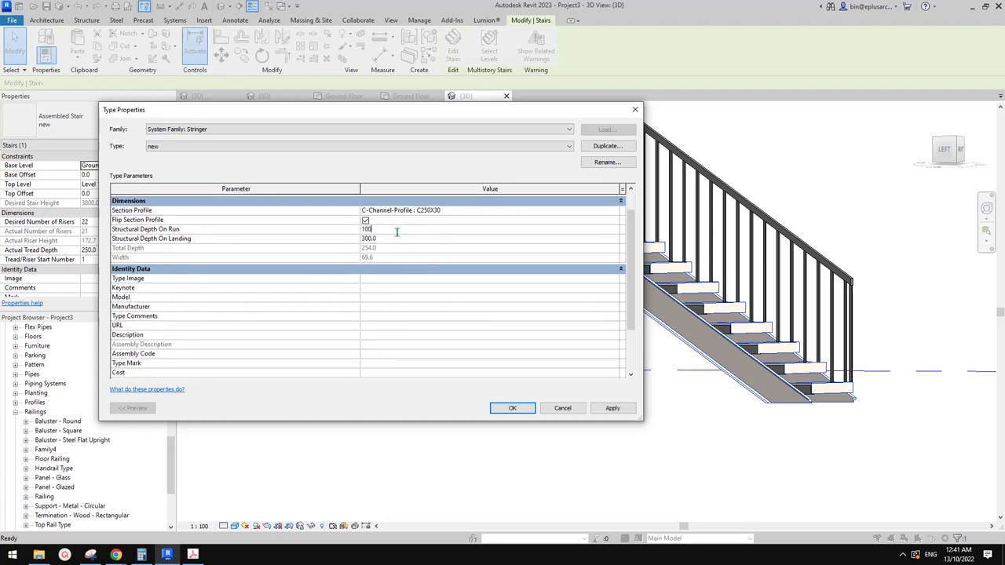
pyautogui.click(630, 408)
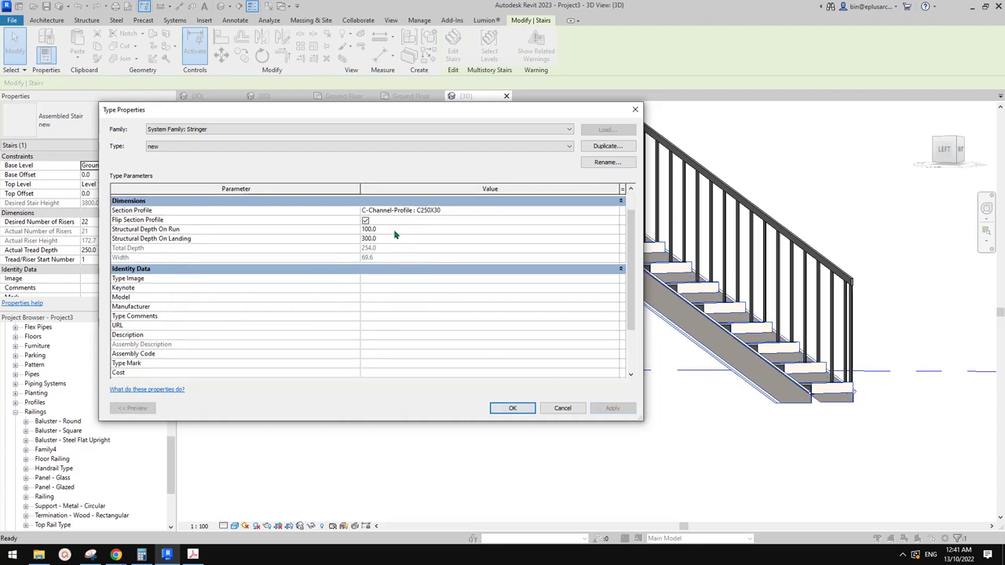
pyautogui.click(614, 408)
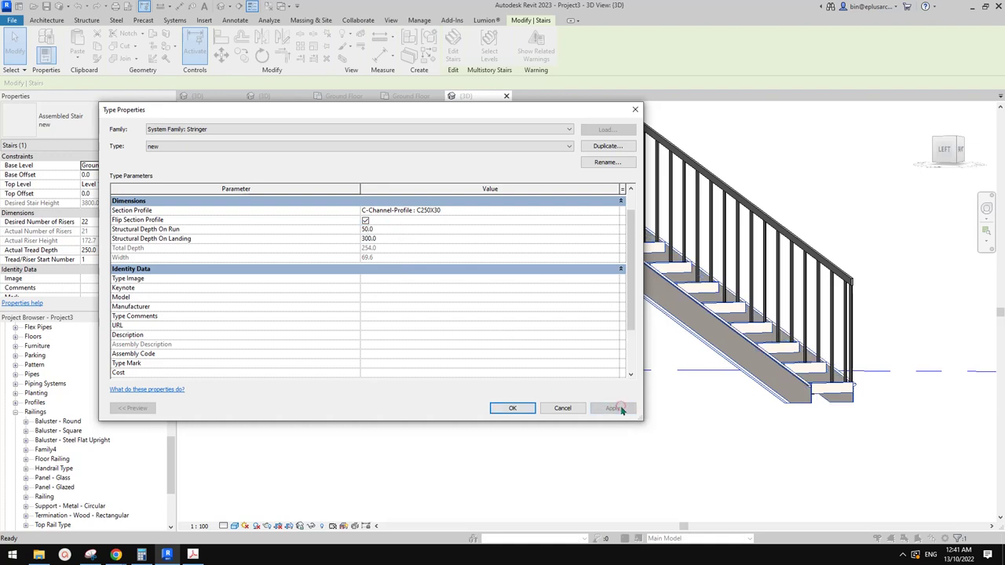
pyautogui.click(395, 231)
pyautogui.write('30')
pyautogui.click(604, 411)
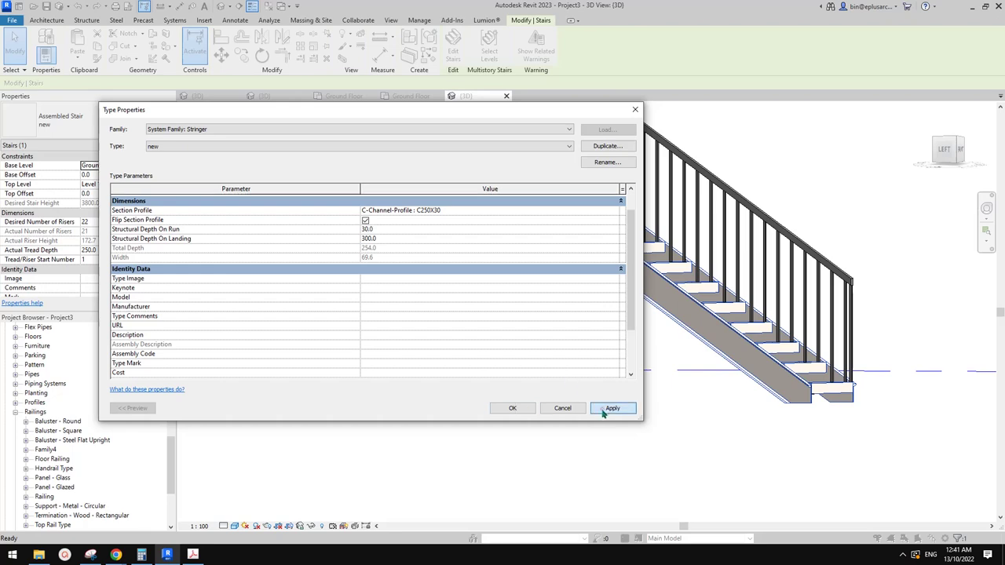
pyautogui.click(547, 408)
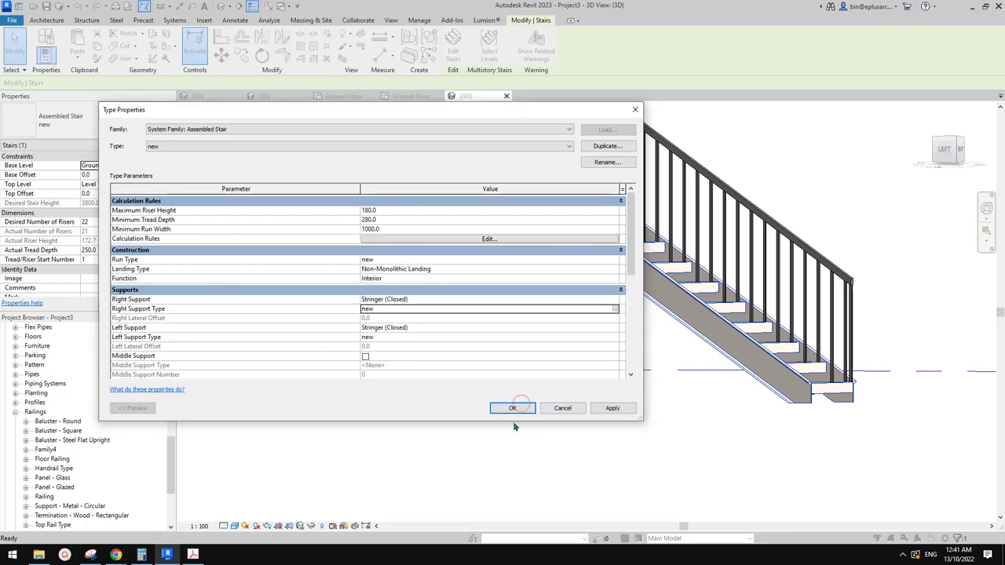
pyautogui.click(514, 343)
pyautogui.click(647, 394)
# Examine how the left C-channel stringer meets the treads and their L-profile supports at the foot of the stair.
pyautogui.scroll(-2, 647, 394)
pyautogui.keyDown('shift'); pyautogui.moveTo(647, 394); pyautogui.dragTo(533, 389, button='middle'); pyautogui.keyUp('shift')
pyautogui.scroll(1, 594, 396)
pyautogui.scroll(5, 533, 390)
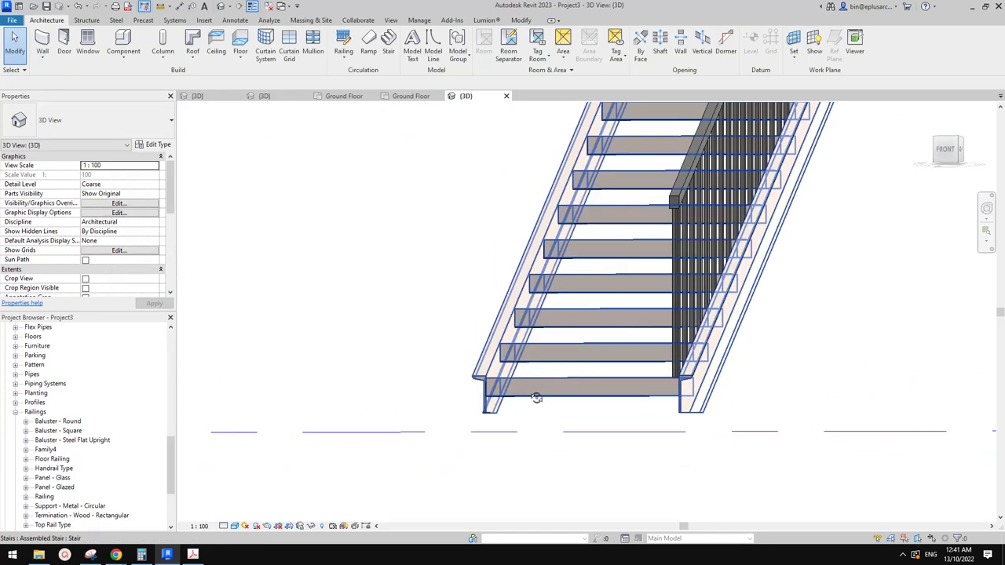
pyautogui.click(518, 336)
pyautogui.press('Delete')
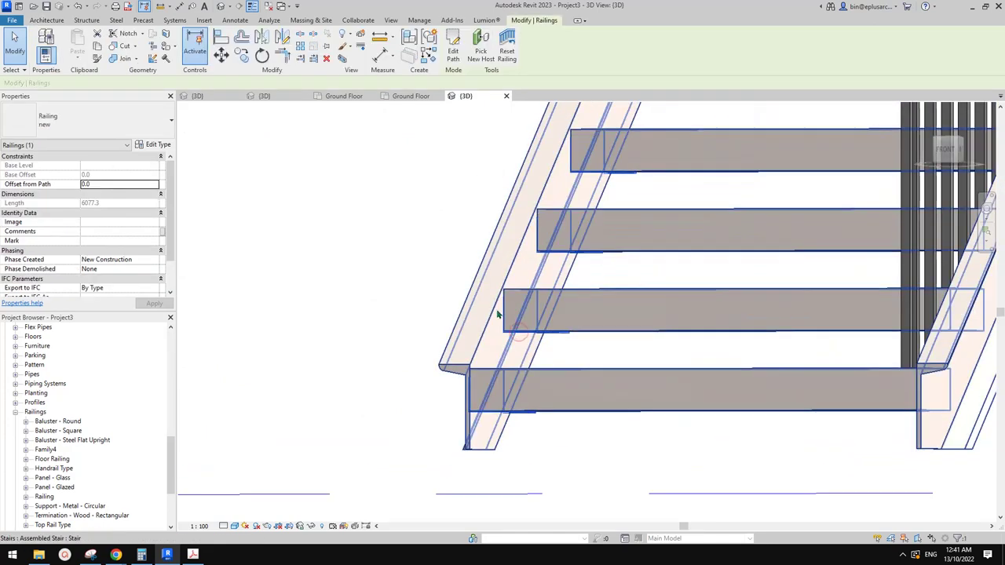
pyautogui.click(490, 340)
pyautogui.press('Escape')
pyautogui.moveTo(509, 383); pyautogui.dragTo(540, 337, button='middle')
pyautogui.scroll(-1, 525, 331)
pyautogui.scroll(5, 625, 323)
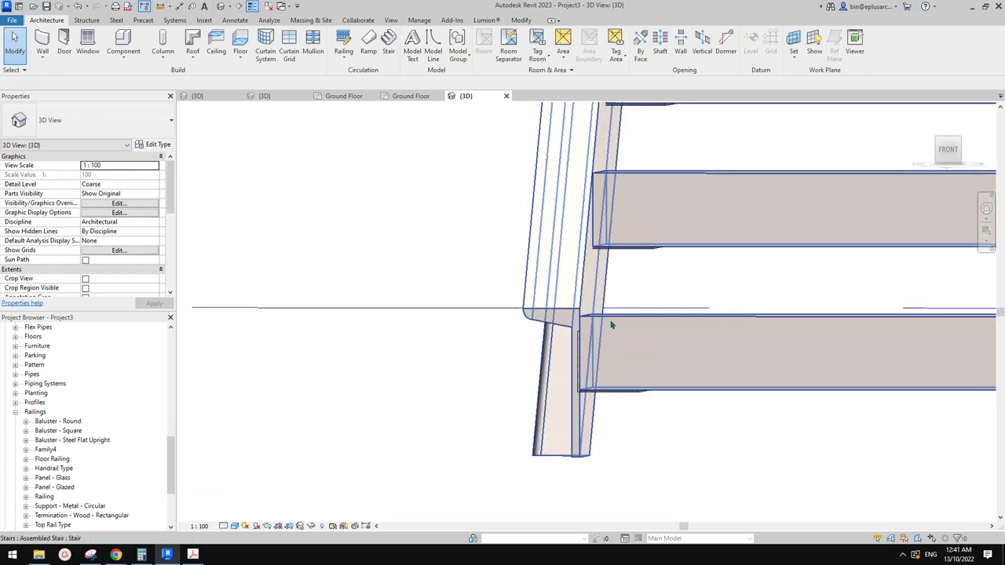
pyautogui.moveTo(609, 322); pyautogui.dragTo(585, 335, button='middle')
pyautogui.scroll(-1, 603, 327)
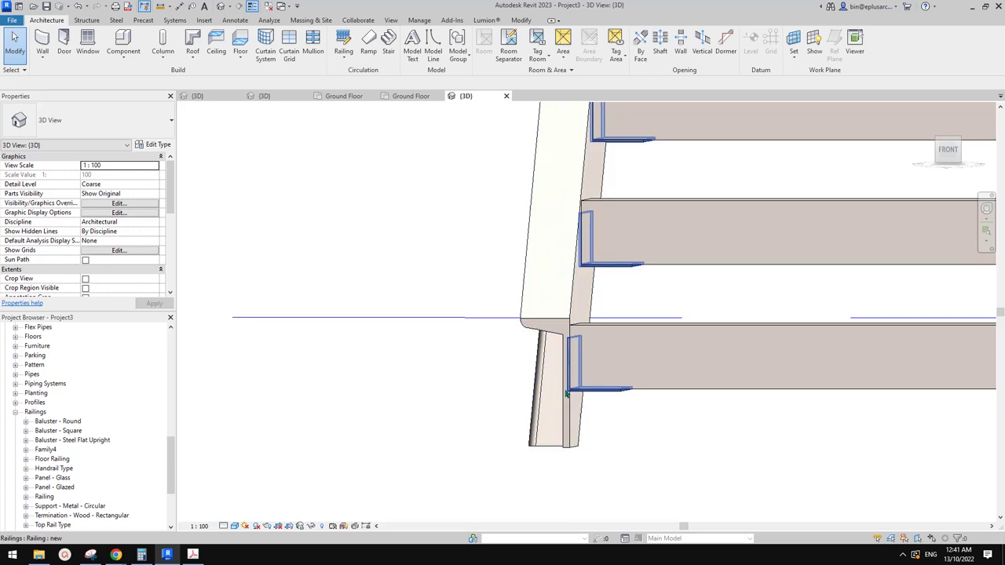
pyautogui.click(564, 298)
pyautogui.scroll(-2, 558, 308)
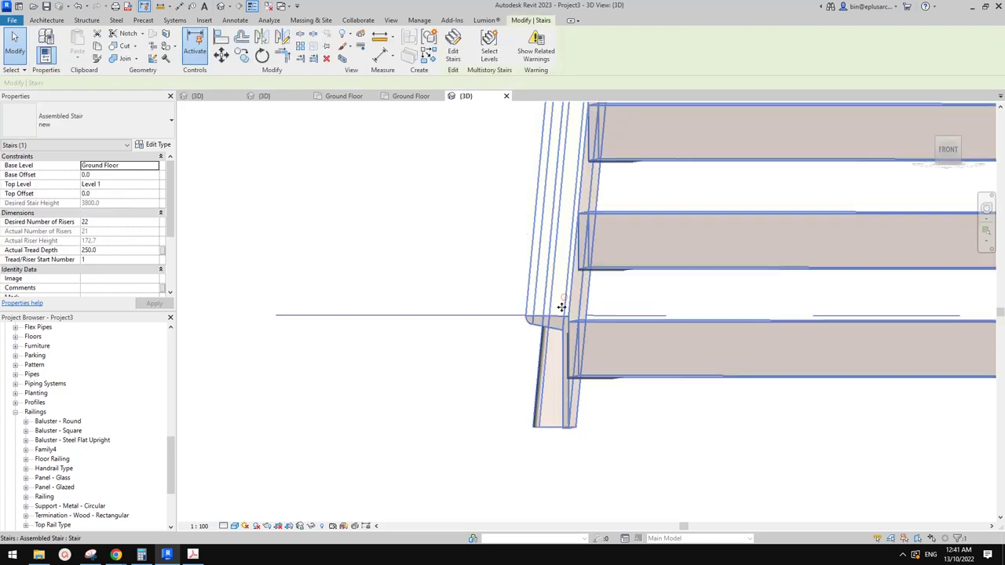
pyautogui.press('Escape')
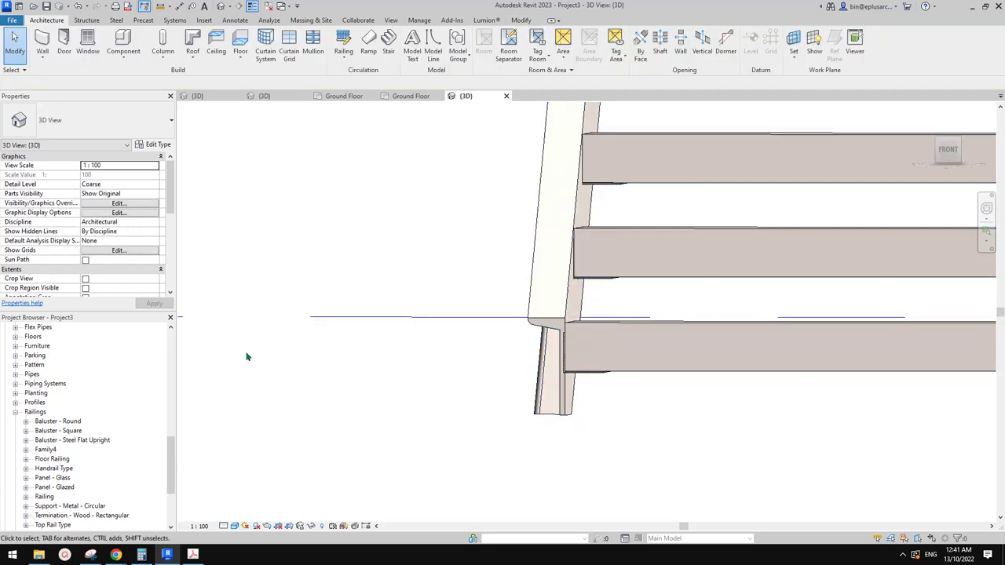
# Open the C-Channel-Profile family from the project's profile families for editing.
pyautogui.click(36, 412)
pyautogui.click(15, 411)
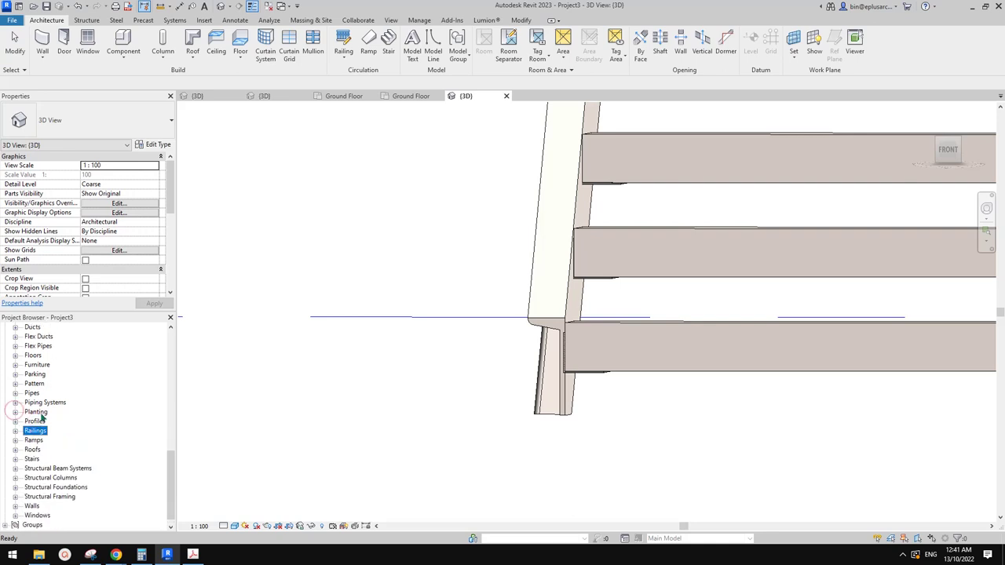
pyautogui.click(15, 422)
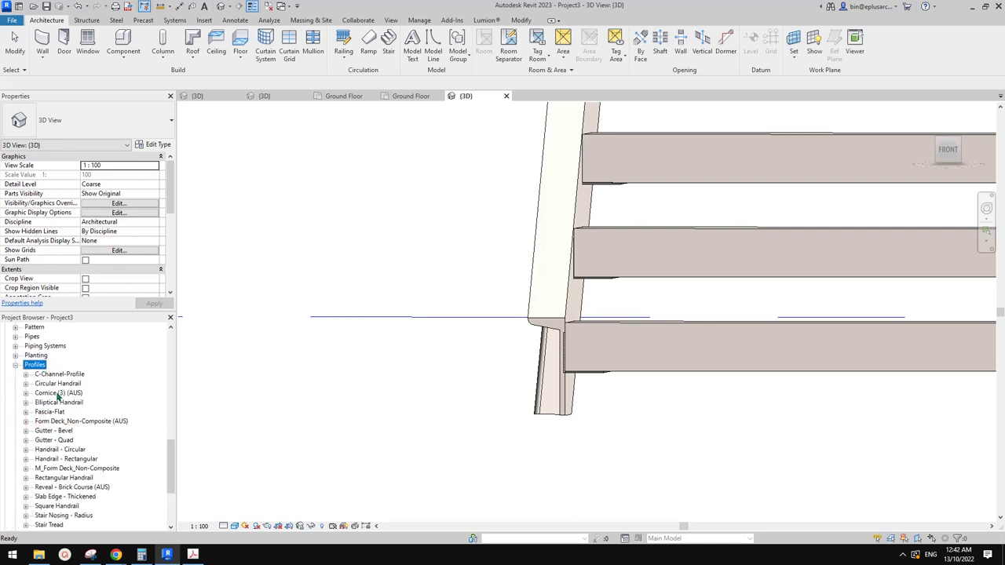
pyautogui.click(49, 374)
pyautogui.rightClick(68, 378)
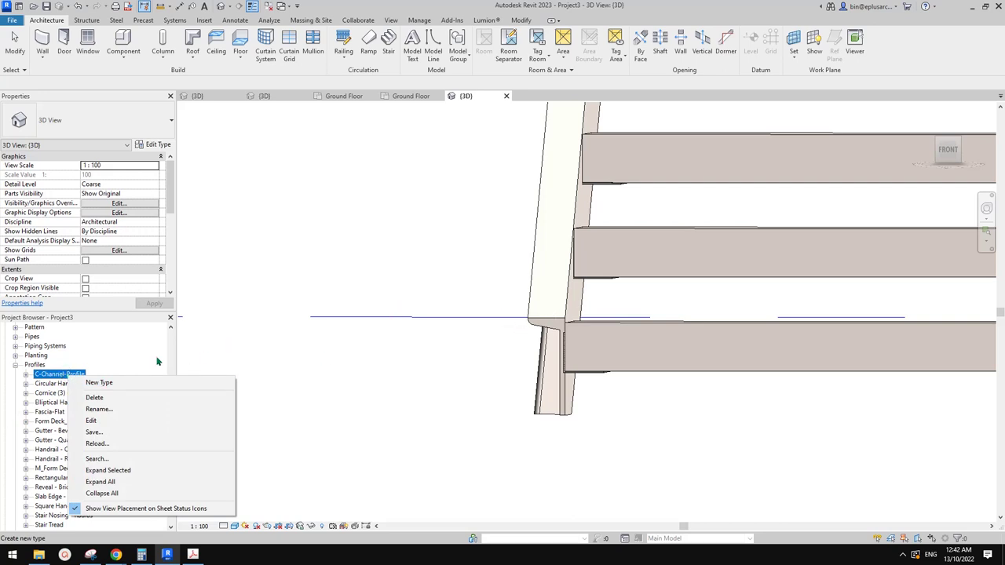
pyautogui.click(95, 421)
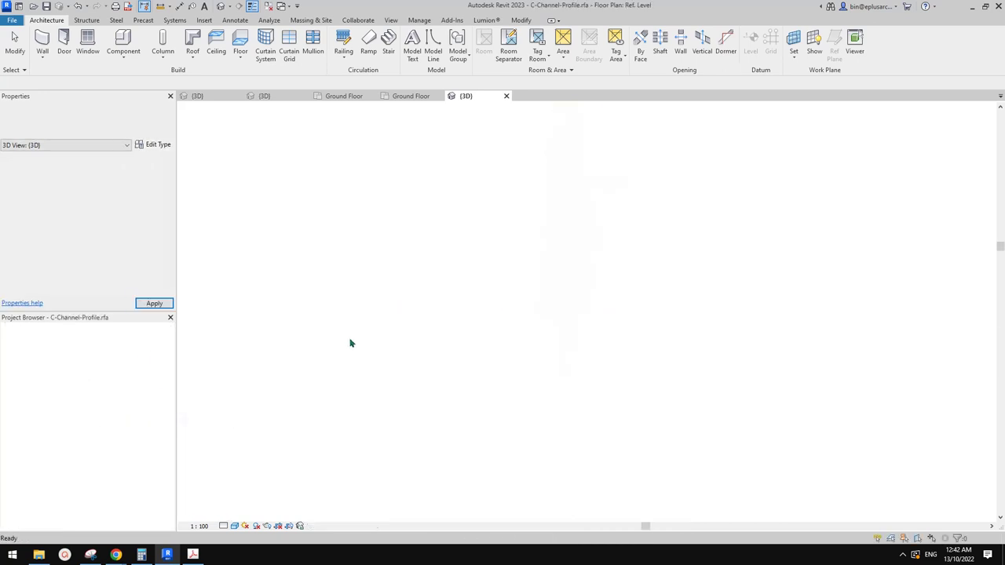
# Show the annotation categories in the profile family's Ref. Level view to reveal its dimensions and reference planes.
pyautogui.scroll(-5, 497, 290)
pyautogui.moveTo(465, 296); pyautogui.dragTo(494, 293, button='middle')
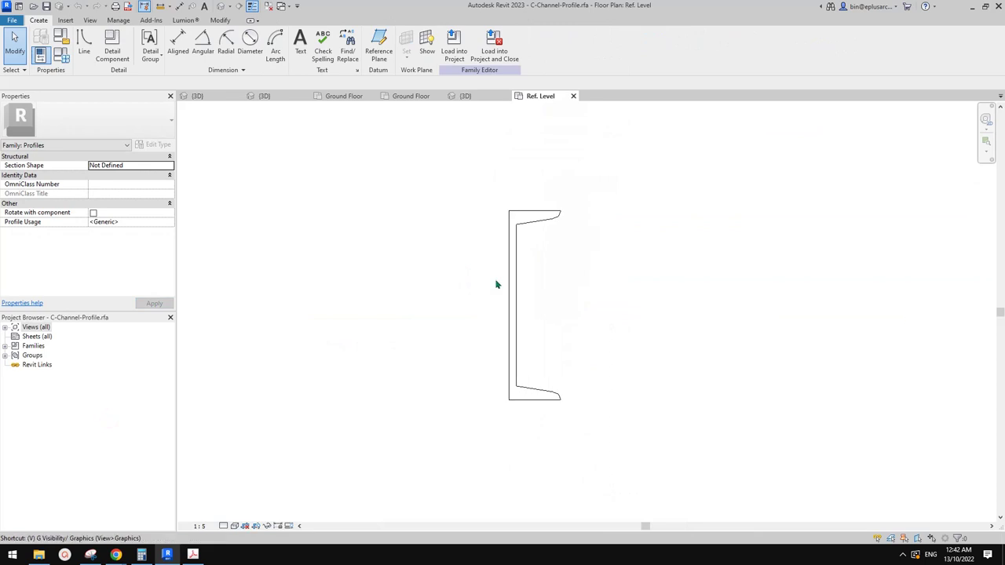
pyautogui.press('g')
pyautogui.click(533, 175)
pyautogui.click(461, 189)
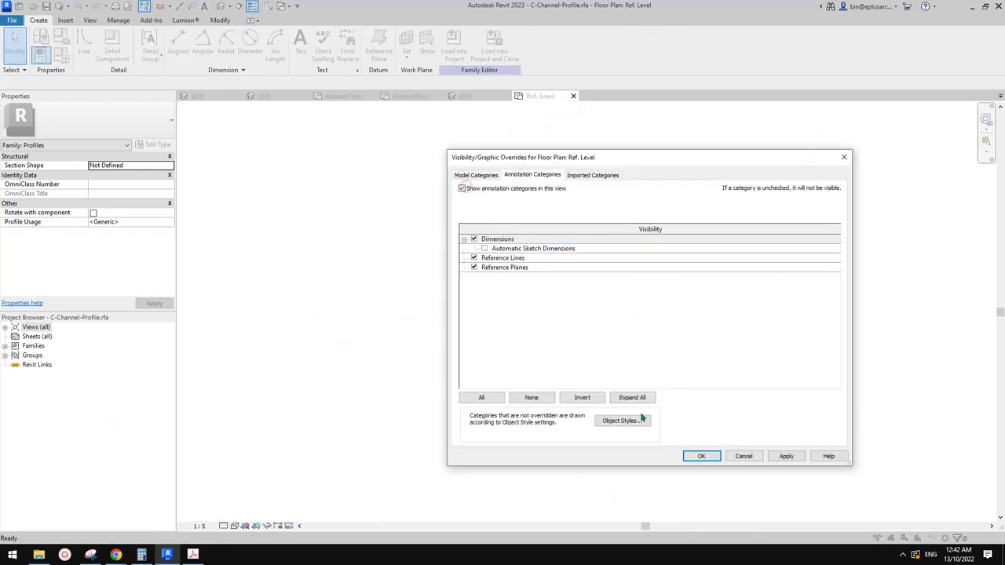
pyautogui.click(701, 456)
pyautogui.scroll(-2, 648, 340)
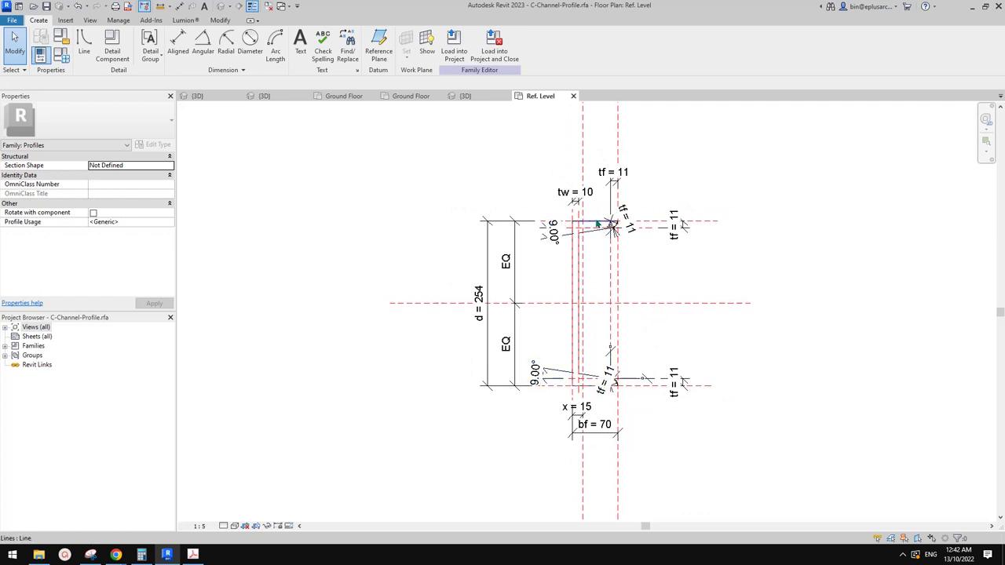
# Examine the C-channel profile's outline in relation to its reference planes and close the family without saving changes.
pyautogui.moveTo(577, 344); pyautogui.dragTo(577, 352, button='middle')
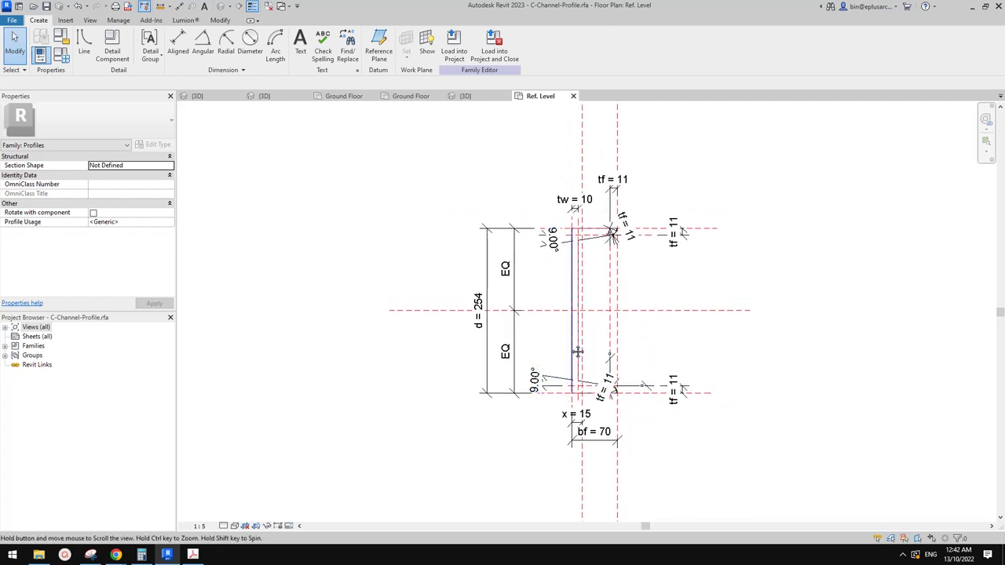
pyautogui.click(574, 259)
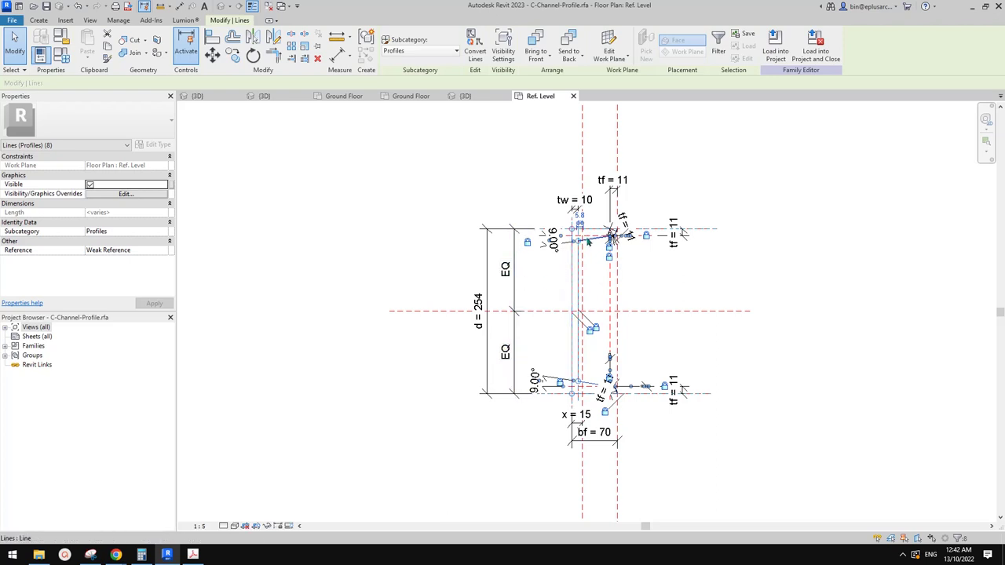
pyautogui.moveTo(605, 271); pyautogui.dragTo(605, 274, button='middle')
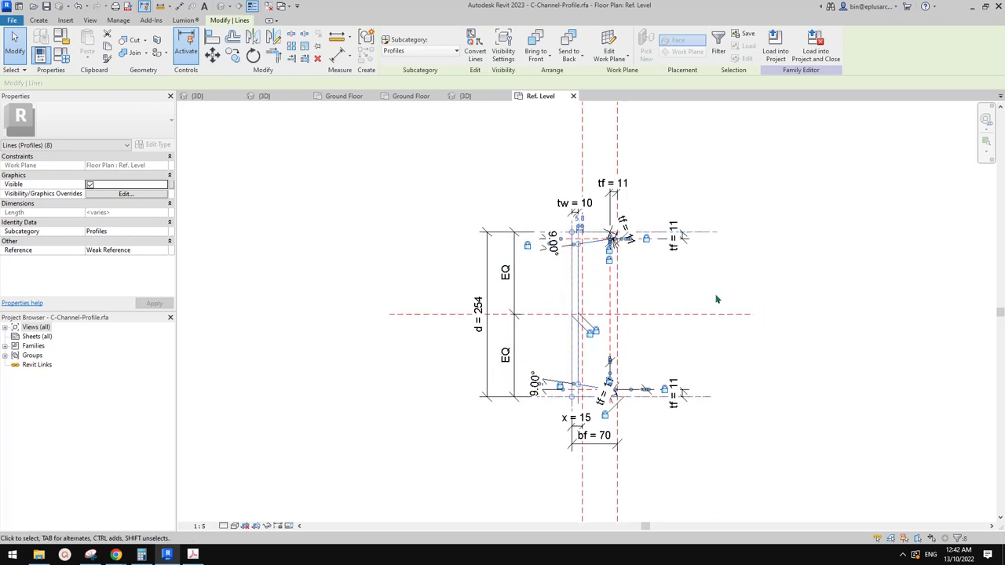
pyautogui.click(801, 269)
pyautogui.moveTo(704, 273); pyautogui.dragTo(698, 288, button='middle')
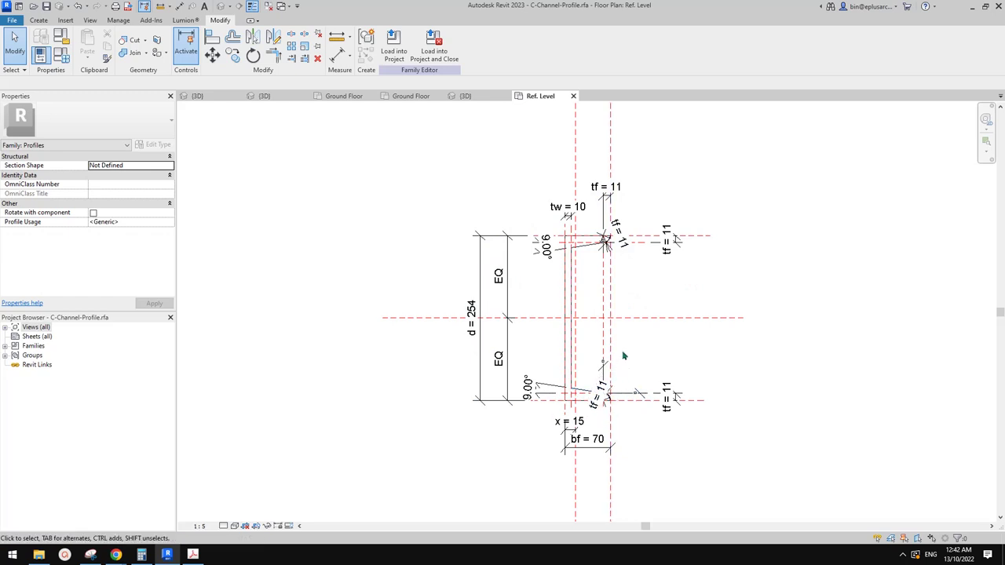
pyautogui.click(573, 96)
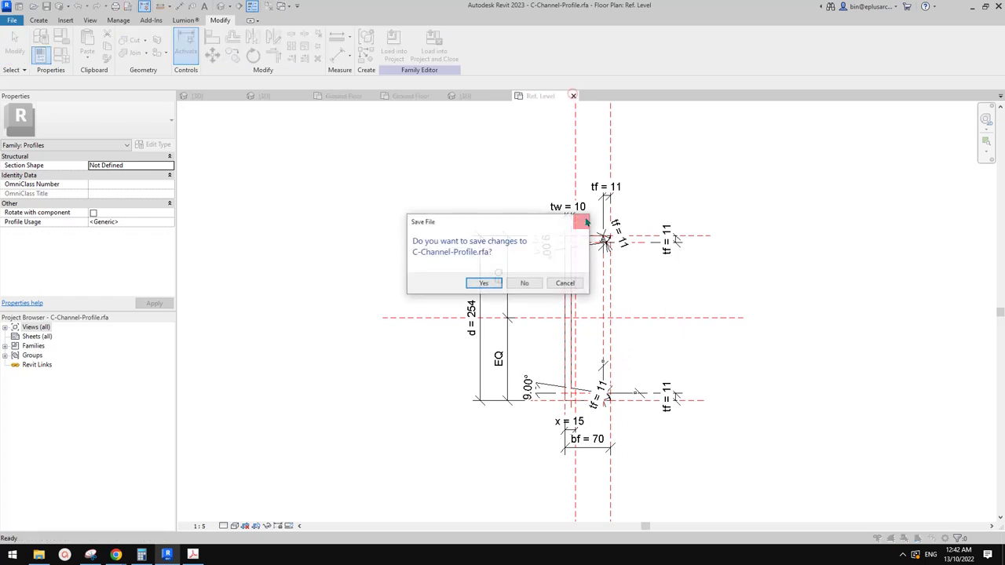
pyautogui.click(524, 283)
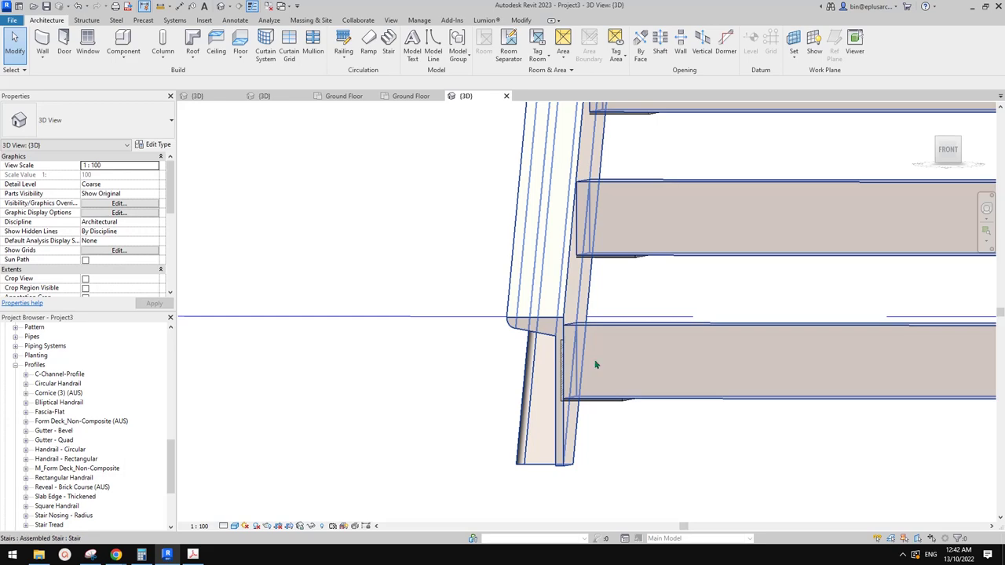
# Examine how the C-channel stringer, treads and L-profile supports meet at the foot of the stair.
pyautogui.keyDown('shift'); pyautogui.moveTo(594, 364); pyautogui.dragTo(617, 382, button='middle'); pyautogui.keyUp('shift')
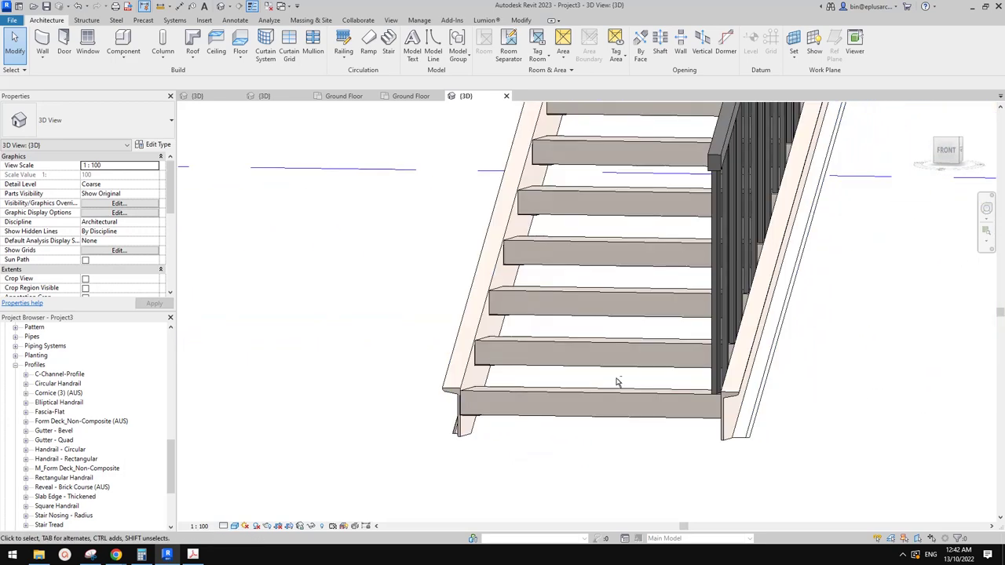
pyautogui.click(594, 332)
pyautogui.scroll(5, 471, 369)
pyautogui.press('Escape')
pyautogui.keyDown('shift'); pyautogui.moveTo(495, 383); pyautogui.dragTo(452, 373, button='middle'); pyautogui.keyUp('shift')
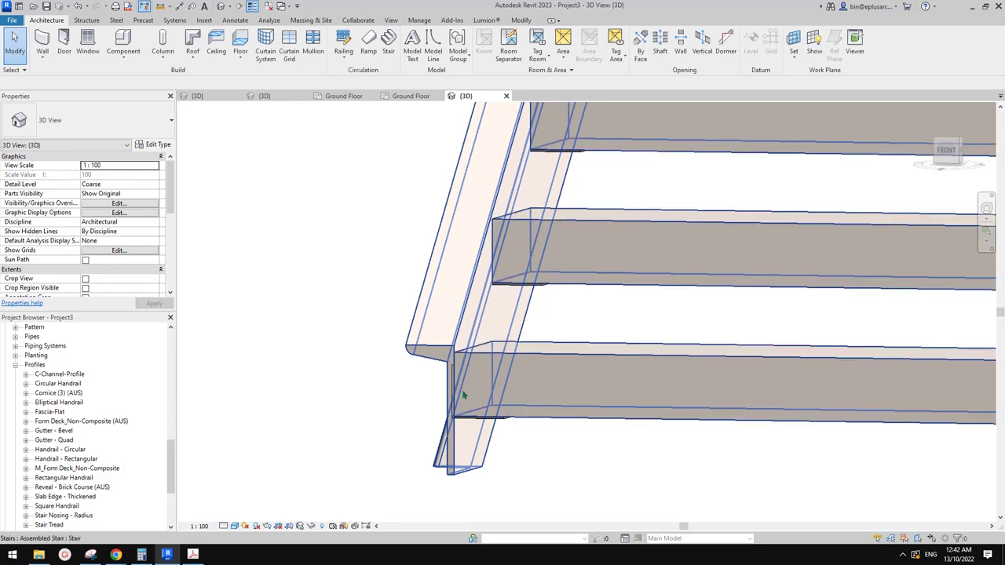
pyautogui.click(499, 361)
pyautogui.press('Escape')
pyautogui.scroll(-4, 499, 361)
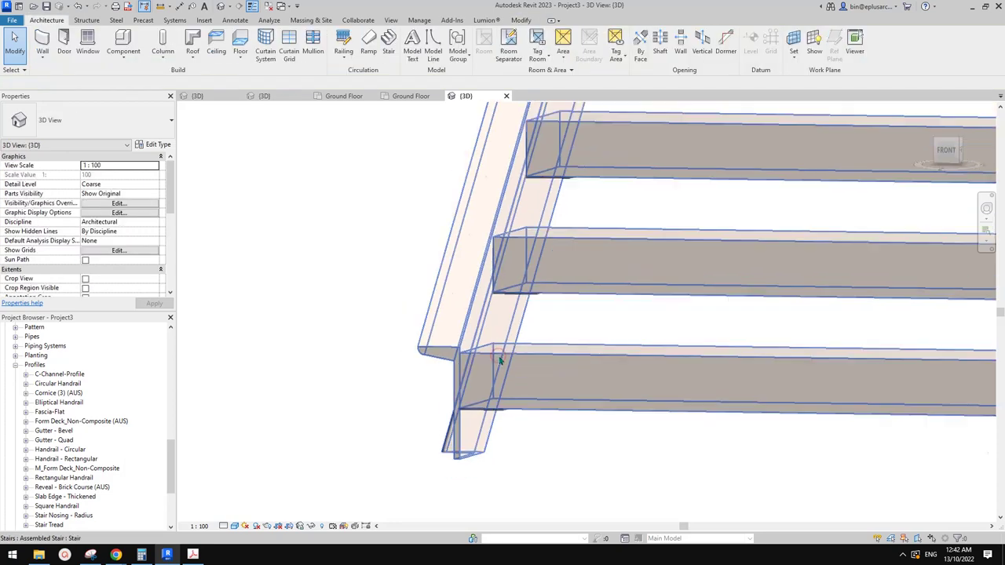
pyautogui.keyDown('shift'); pyautogui.moveTo(504, 368); pyautogui.dragTo(591, 376, button='middle'); pyautogui.keyUp('shift')
pyautogui.click(592, 377)
pyautogui.press('Escape')
# Change the stair's remaining 900mm baluster railing to the railing type "new".
pyautogui.click(674, 159)
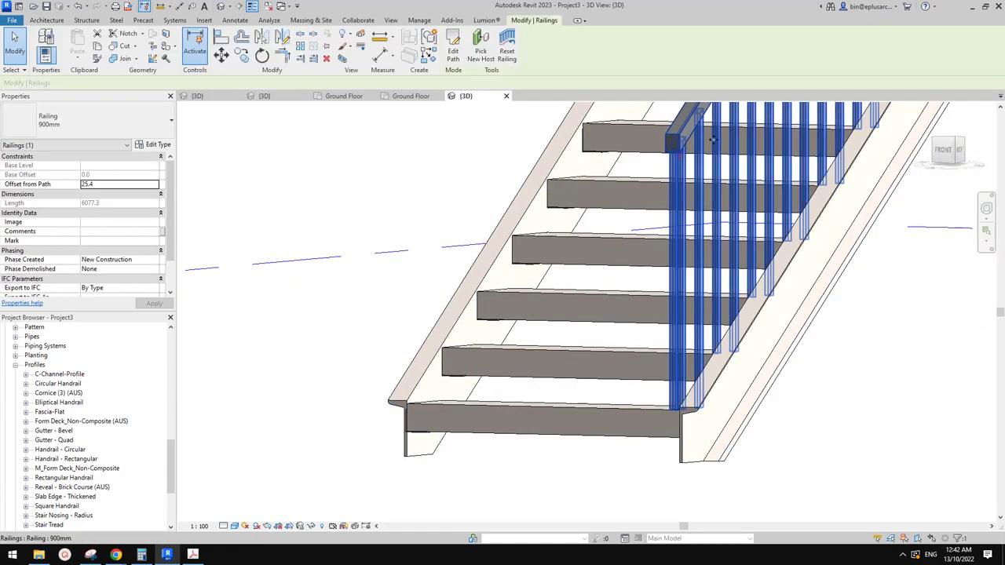
pyautogui.click(137, 123)
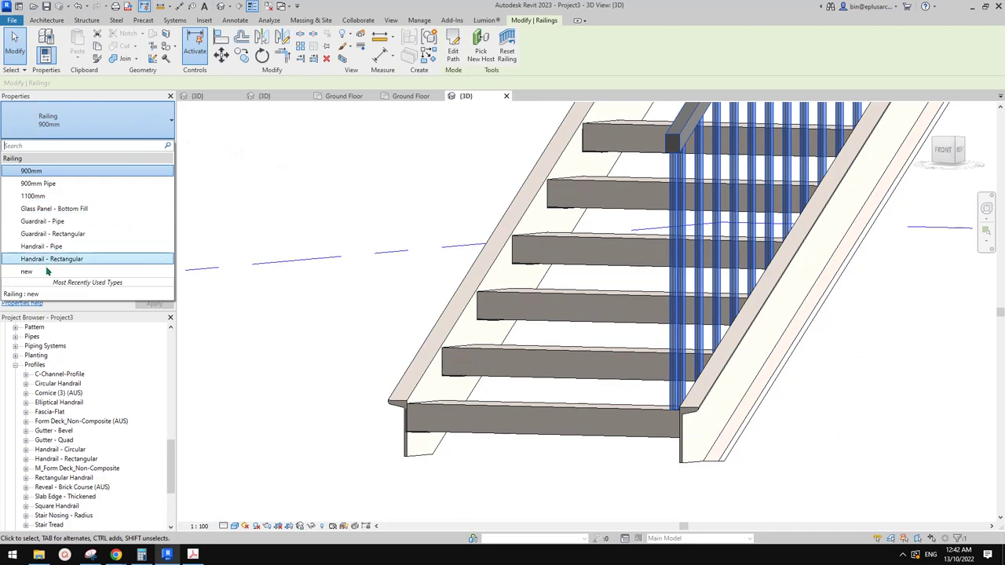
pyautogui.click(47, 271)
pyautogui.keyDown('shift'); pyautogui.moveTo(544, 274); pyautogui.dragTo(567, 300, button='middle'); pyautogui.keyUp('shift')
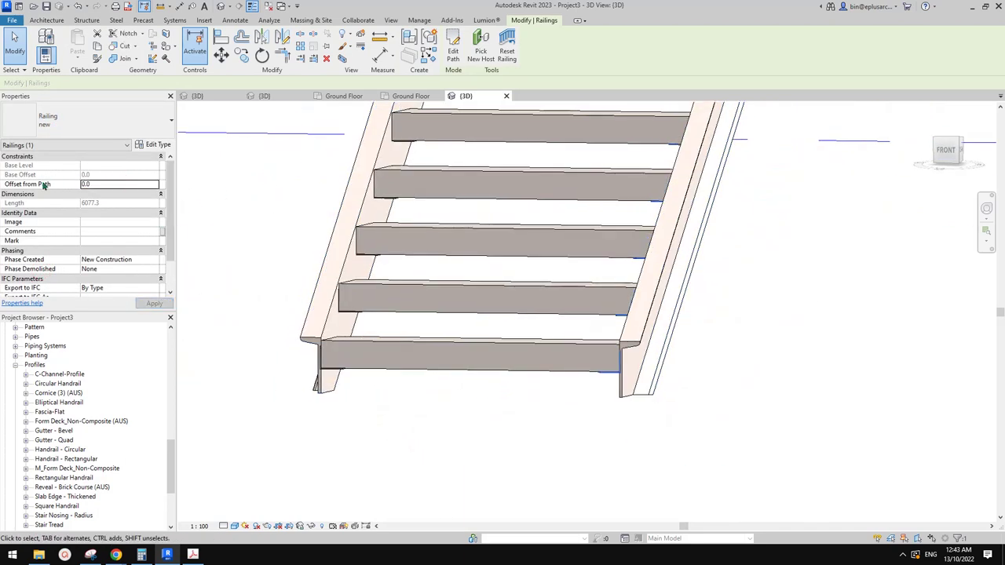
pyautogui.click(469, 215)
# Create a second assembled stair of type "new" beside the existing one with a straight 22-riser run, and finish it.
pyautogui.scroll(-1, 469, 215)
pyautogui.keyDown('shift'); pyautogui.moveTo(469, 215); pyautogui.dragTo(793, 295, button='middle'); pyautogui.keyUp('shift')
pyautogui.scroll(-2, 928, 282)
pyautogui.moveTo(848, 277); pyautogui.dragTo(597, 391, button='middle')
pyautogui.click(639, 278)
pyautogui.scroll(-2, 639, 278)
pyautogui.moveTo(691, 248); pyautogui.dragTo(637, 274, button='middle')
pyautogui.press('c')
pyautogui.press('s')
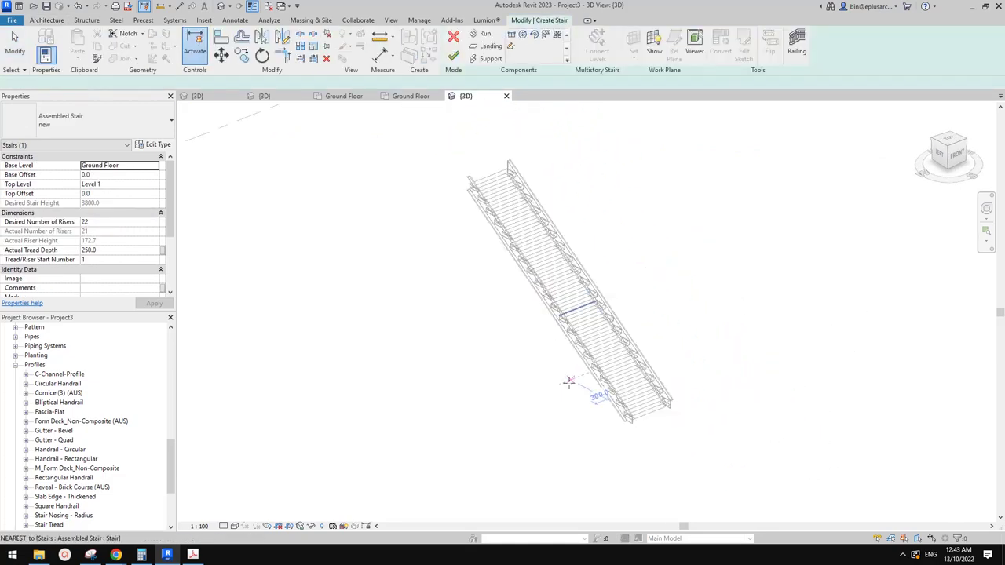
pyautogui.click(410, 306)
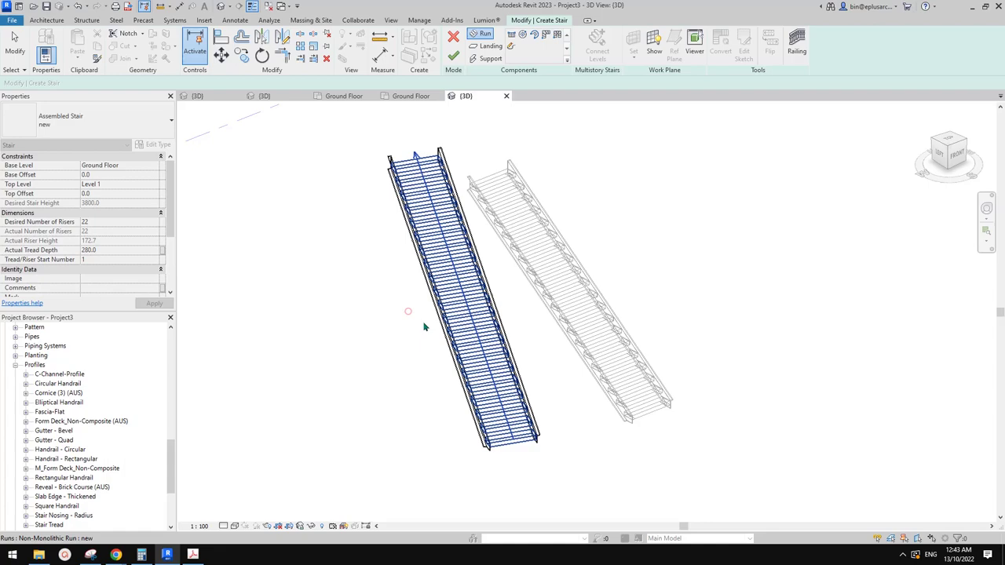
pyautogui.click(477, 322)
pyautogui.keyDown('shift'); pyautogui.moveTo(477, 322); pyautogui.dragTo(702, 390, button='middle'); pyautogui.keyUp('shift')
pyautogui.scroll(1, 732, 364)
pyautogui.click(709, 355)
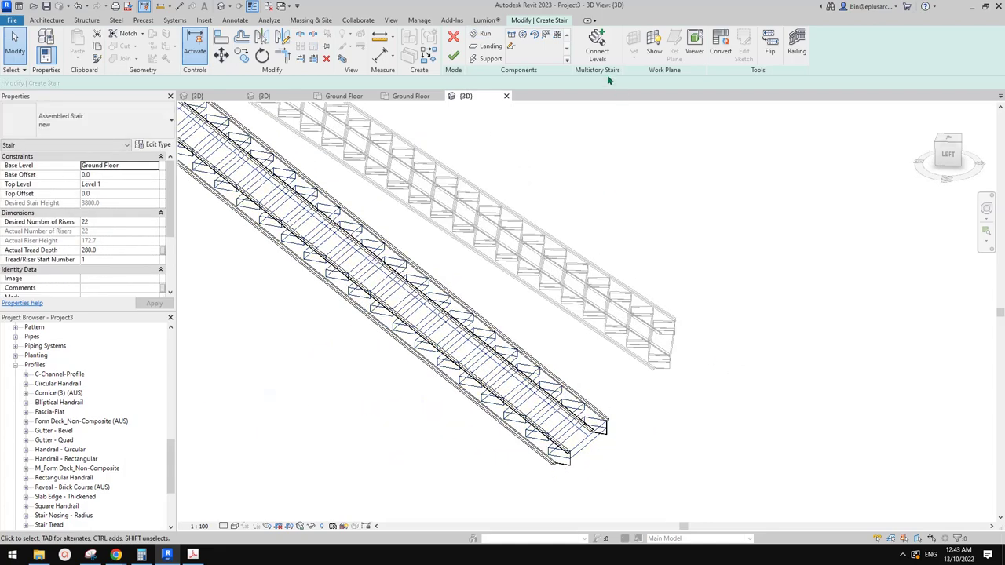
pyautogui.click(453, 55)
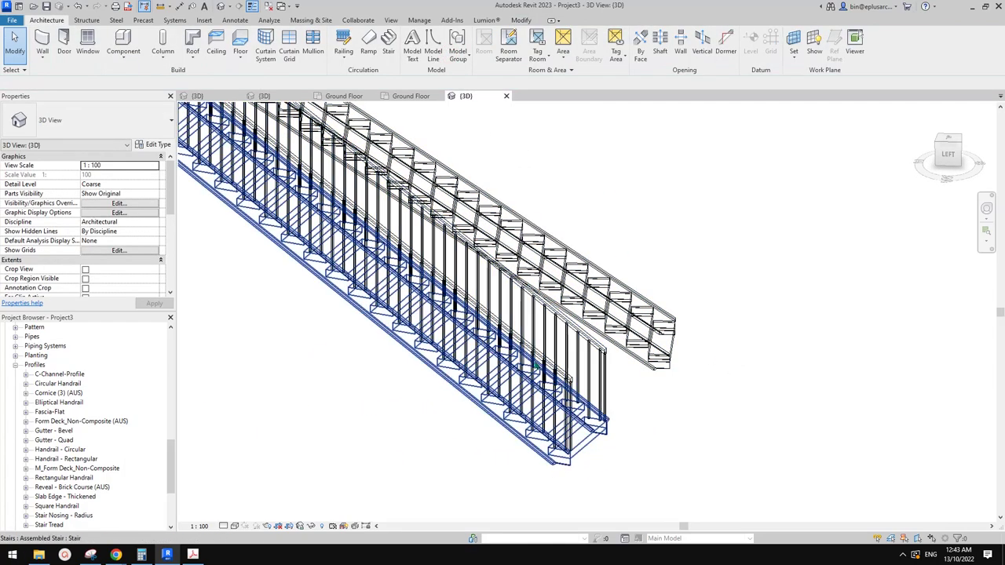
# Change both 900mm railings of the second stair to the type "new" and adjust their Offset from Path.
pyautogui.click(564, 349)
pyautogui.keyDown('shift'); pyautogui.moveTo(565, 348); pyautogui.dragTo(417, 339, button='middle'); pyautogui.keyUp('shift')
pyautogui.click(451, 256)
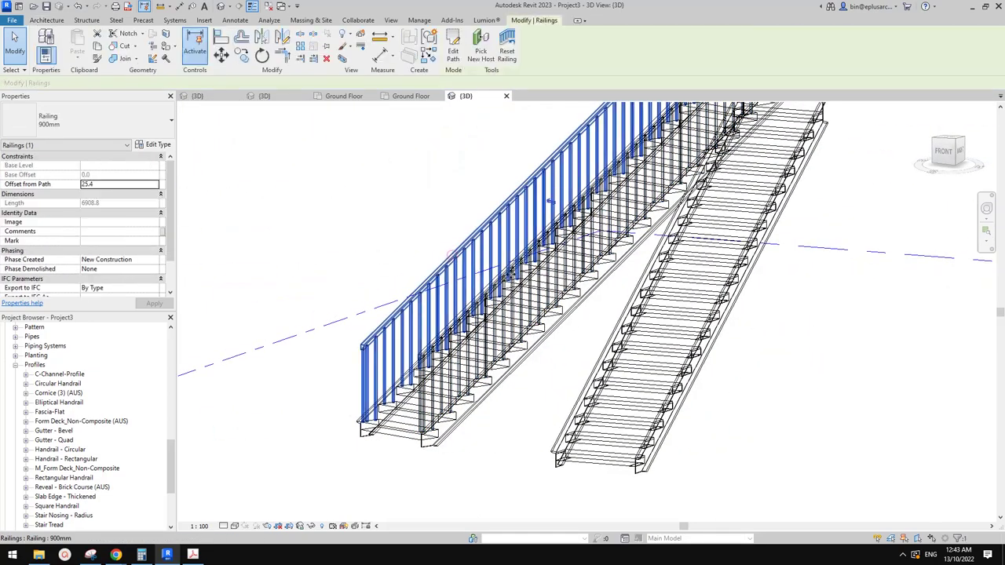
pyautogui.keyDown('shift'); pyautogui.moveTo(452, 252); pyautogui.dragTo(424, 251, button='middle'); pyautogui.keyUp('shift')
pyautogui.click(424, 288)
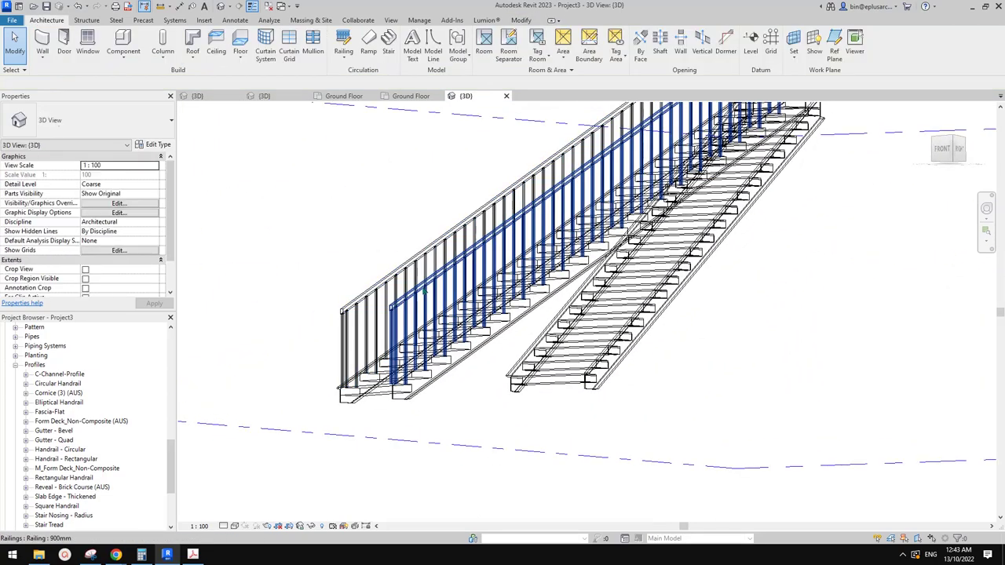
pyautogui.keyDown('ctrl'); pyautogui.click(431, 251); pyautogui.keyUp('ctrl')
pyautogui.click(123, 123)
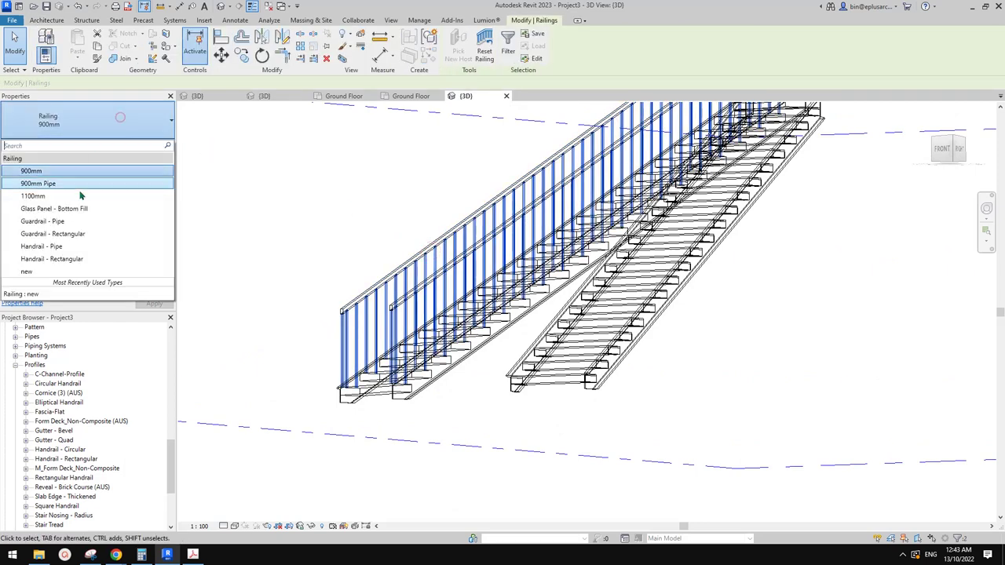
pyautogui.click(42, 273)
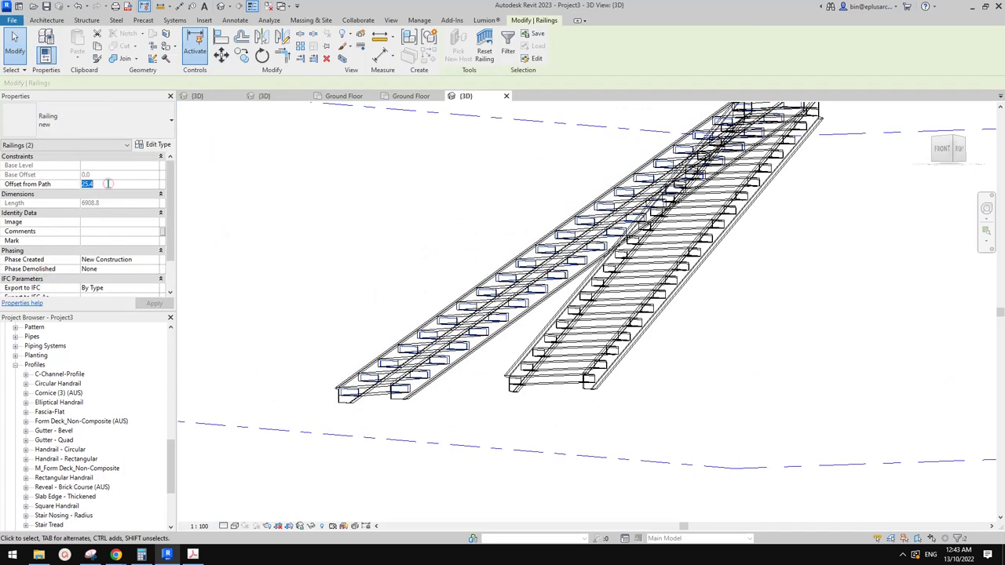
pyautogui.click(388, 186)
# Set the second stair's Desired Number of Risers to 18.
pyautogui.keyDown('shift'); pyautogui.moveTo(433, 320); pyautogui.dragTo(694, 353, button='middle'); pyautogui.keyUp('shift')
pyautogui.scroll(2, 619, 374)
pyautogui.scroll(-3, 694, 354)
pyautogui.click(661, 415)
pyautogui.keyDown('shift'); pyautogui.moveTo(662, 415); pyautogui.dragTo(538, 384, button='middle'); pyautogui.keyUp('shift')
pyautogui.click(375, 180)
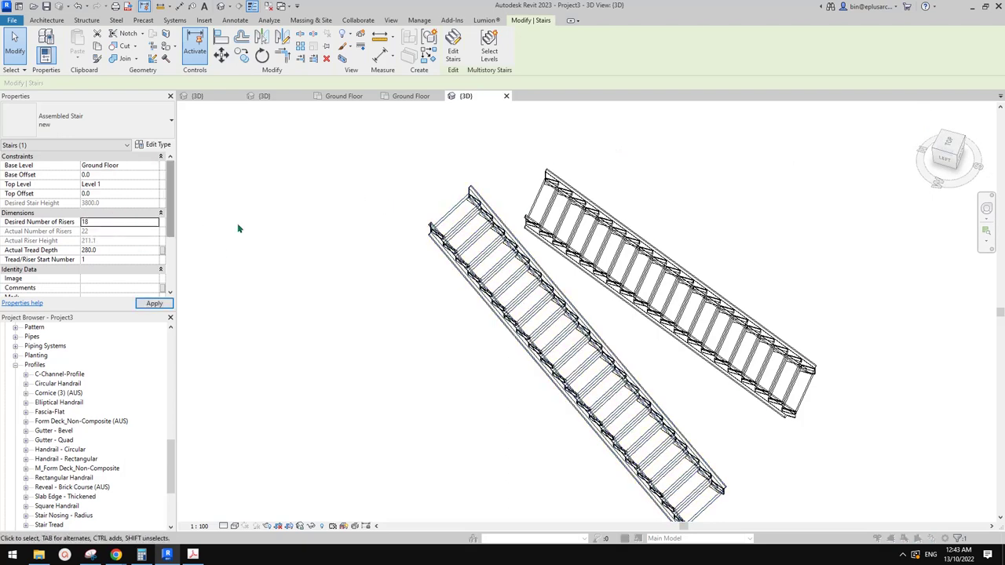
pyautogui.press('Return')
pyautogui.click(541, 311)
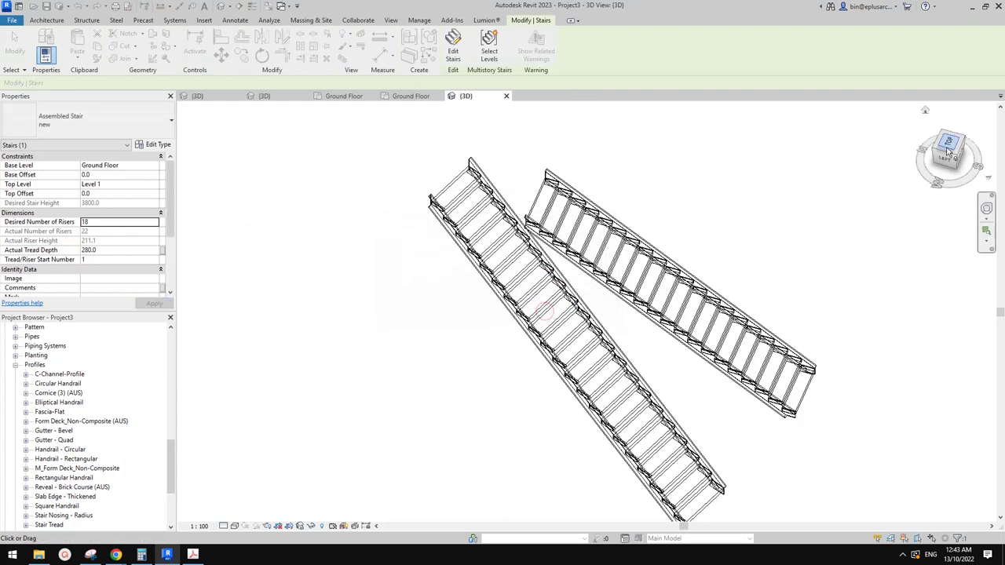
# Edit the second stair in top view, shorten its run to 18 risers, and finish the edit.
pyautogui.click(947, 142)
pyautogui.press('z')
pyautogui.press('f')
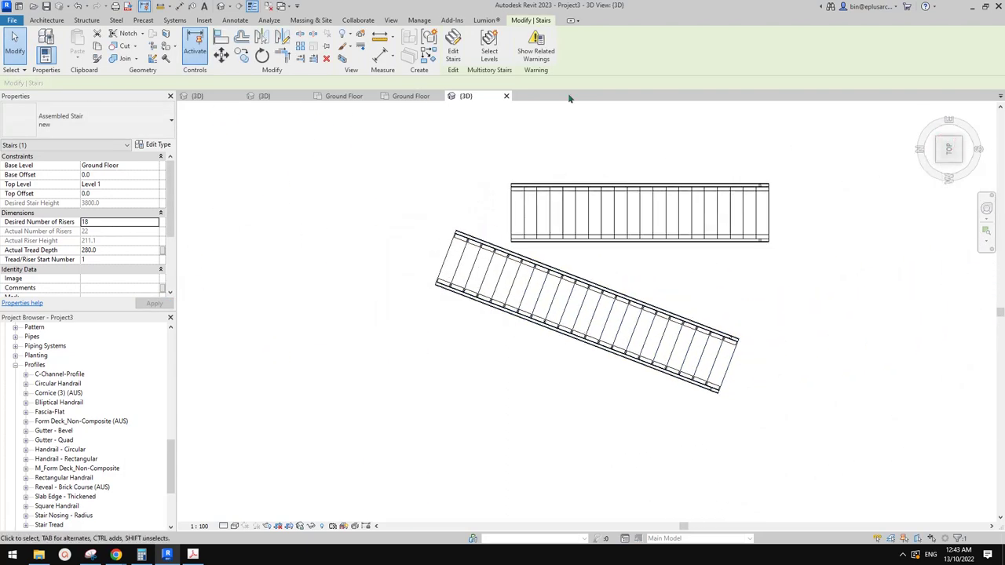
pyautogui.click(456, 51)
pyautogui.click(448, 265)
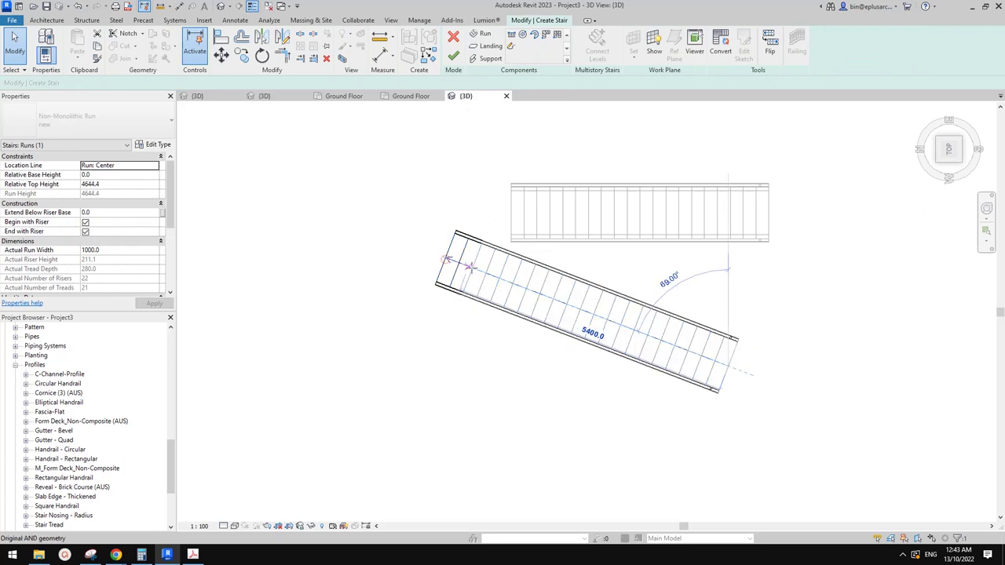
pyautogui.moveTo(470, 266); pyautogui.dragTo(489, 273)
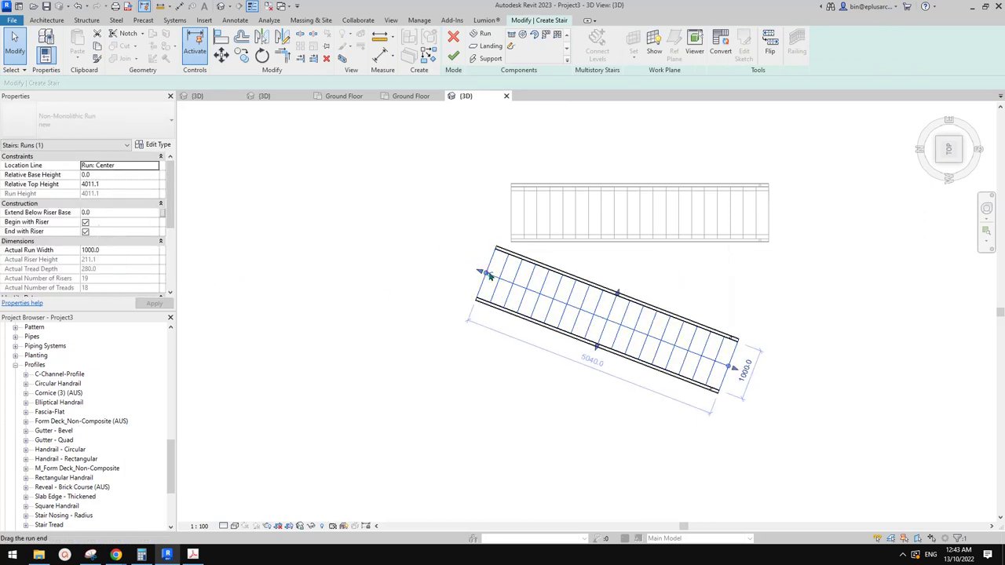
pyautogui.click(487, 272)
pyautogui.press('Escape')
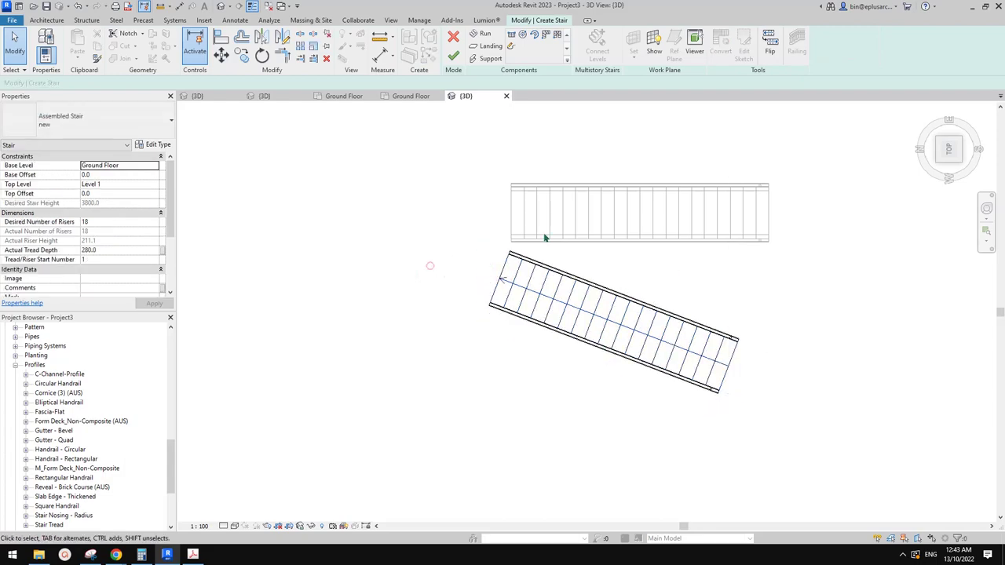
pyautogui.click(453, 56)
# Inspect the shortened second stair's treads, supports and stringers from several sides in 3D.
pyautogui.click(565, 305)
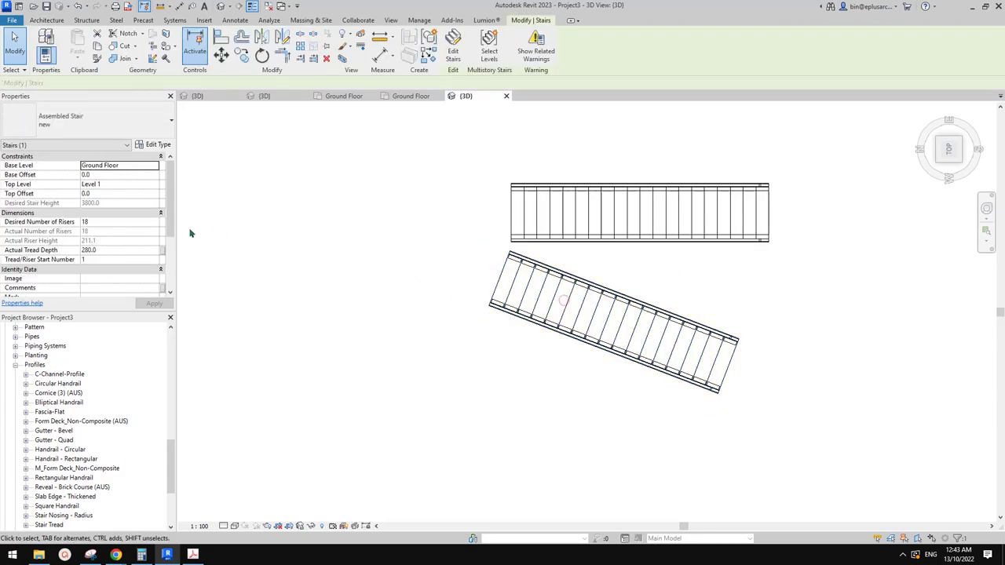
pyautogui.keyDown('shift'); pyautogui.moveTo(444, 311); pyautogui.dragTo(479, 227, button='middle'); pyautogui.keyUp('shift')
pyautogui.click(606, 319)
pyautogui.scroll(1, 605, 319)
pyautogui.keyDown('shift'); pyautogui.moveTo(605, 318); pyautogui.dragTo(844, 353, button='middle'); pyautogui.keyUp('shift')
pyautogui.scroll(-1, 649, 231)
pyautogui.keyDown('shift'); pyautogui.moveTo(809, 401); pyautogui.dragTo(554, 384, button='middle'); pyautogui.keyUp('shift')
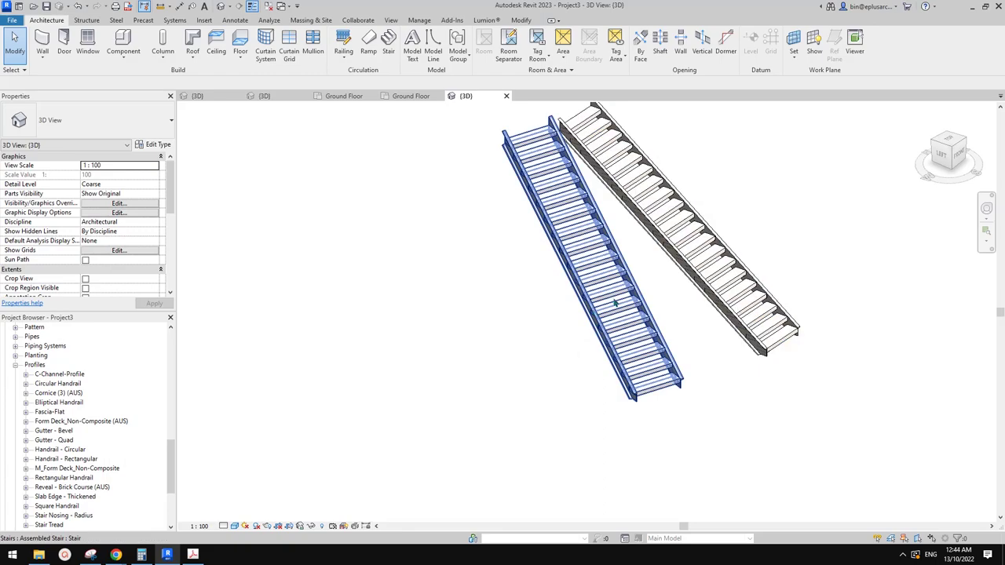
pyautogui.click(617, 305)
pyautogui.keyDown('shift'); pyautogui.moveTo(617, 305); pyautogui.dragTo(595, 323, button='middle'); pyautogui.keyUp('shift')
pyautogui.keyDown('shift'); pyautogui.moveTo(674, 257); pyautogui.dragTo(699, 408, button='middle'); pyautogui.keyUp('shift')
# Review the second stair's run in edit mode, leave editing, and compare it with the original stair.
pyautogui.doubleClick(699, 404)
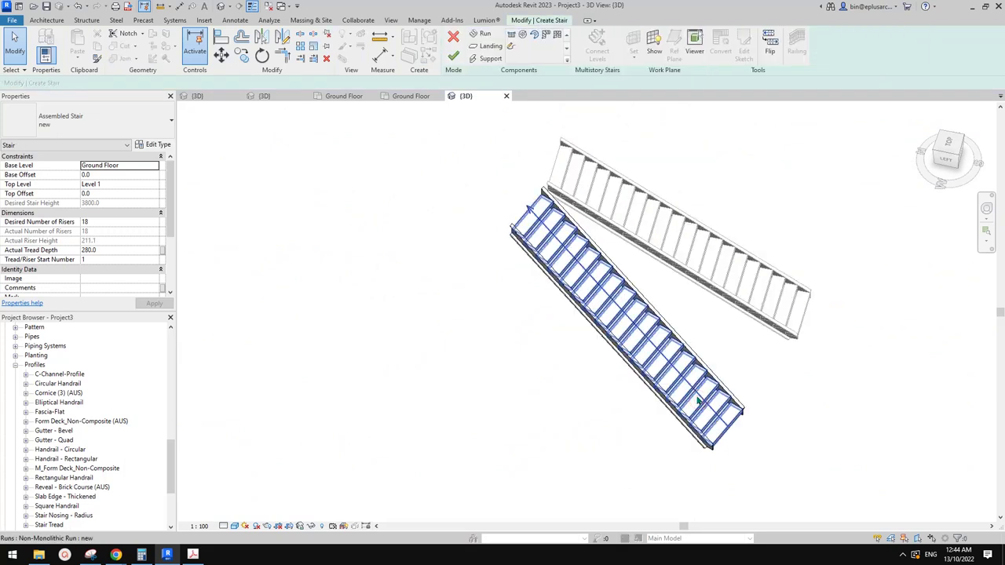
pyautogui.click(699, 403)
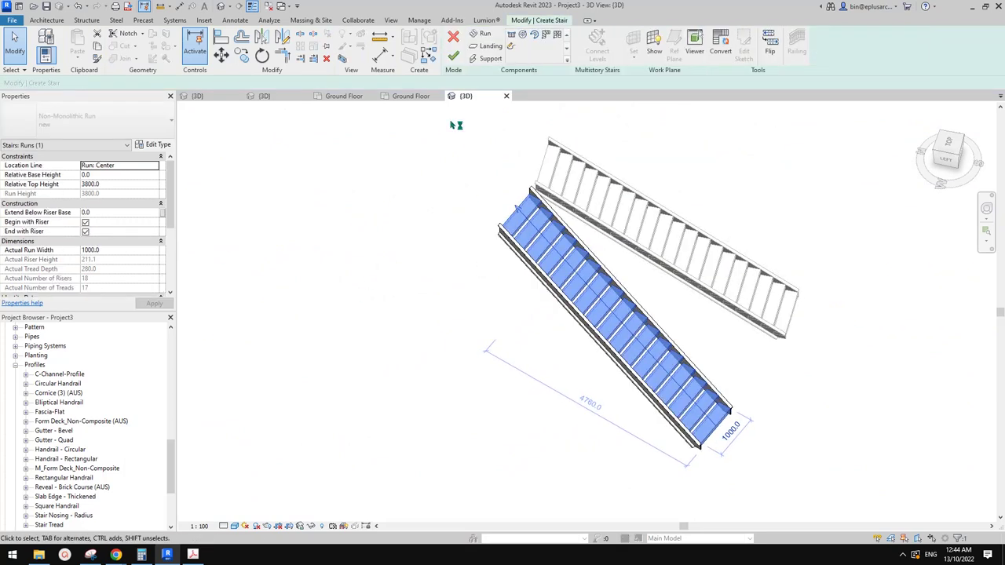
pyautogui.press('Escape')
pyautogui.click(453, 56)
pyautogui.scroll(1, 664, 255)
pyautogui.click(660, 247)
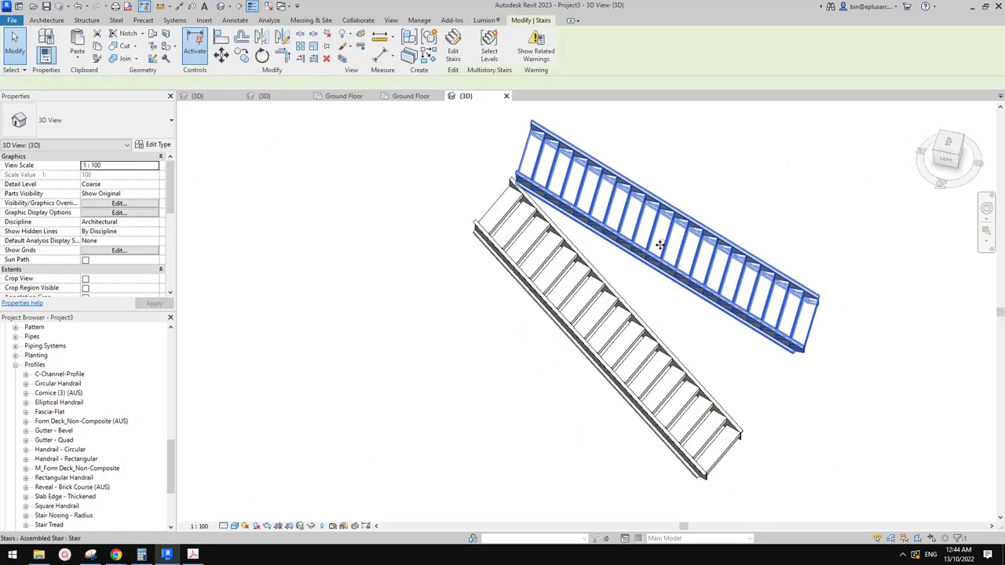
# Move the second stair closer to the original, rotate it parallel to that stair, and inspect the pair.
pyautogui.click(585, 333)
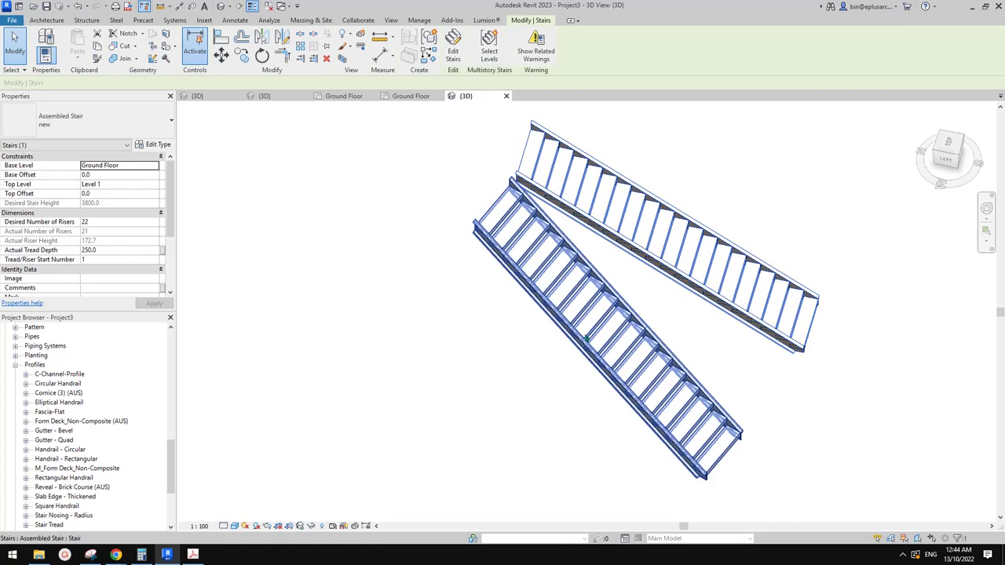
pyautogui.keyDown('shift'); pyautogui.moveTo(444, 299); pyautogui.dragTo(732, 212, button='middle'); pyautogui.keyUp('shift')
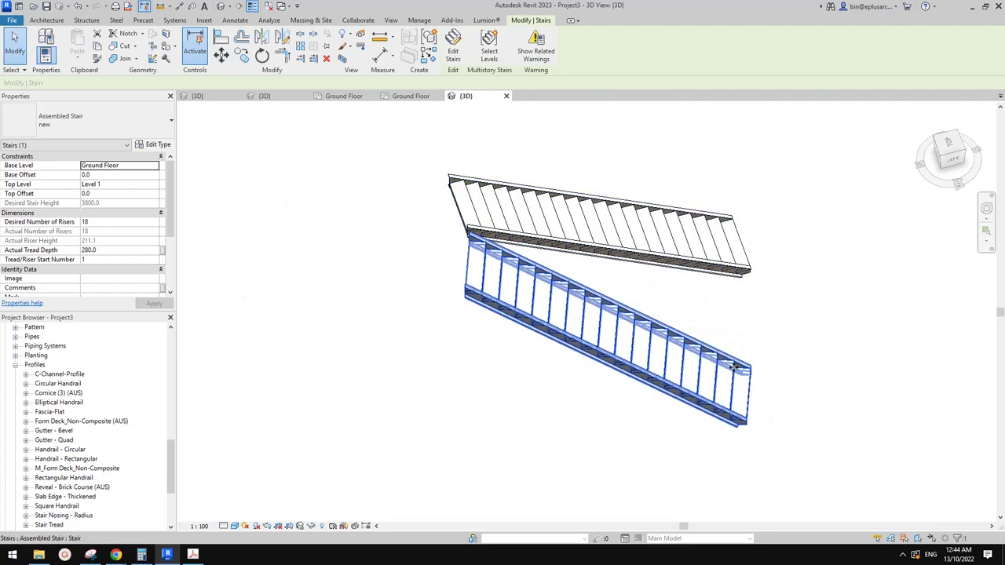
pyautogui.moveTo(681, 371); pyautogui.dragTo(698, 320)
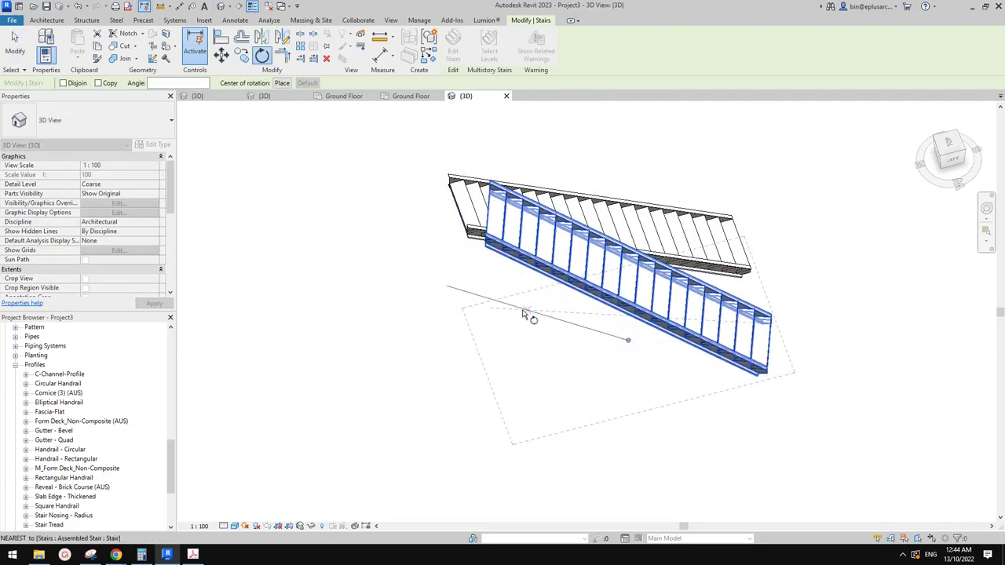
pyautogui.click(482, 347)
pyautogui.keyDown('shift'); pyautogui.moveTo(601, 325); pyautogui.dragTo(683, 218, button='middle'); pyautogui.keyUp('shift')
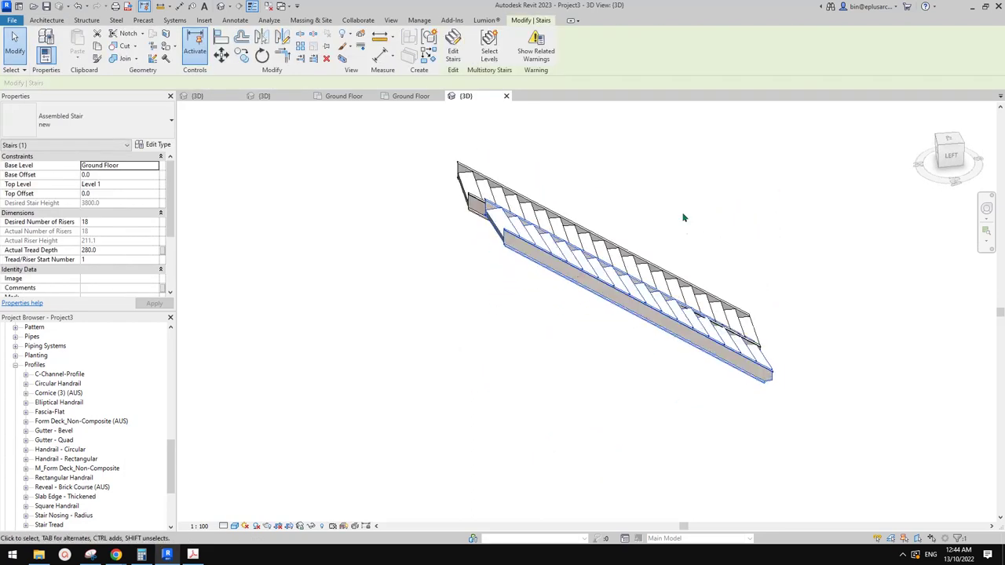
pyautogui.keyDown('shift'); pyautogui.moveTo(671, 271); pyautogui.dragTo(518, 311, button='middle'); pyautogui.keyUp('shift')
pyautogui.scroll(5, 637, 294)
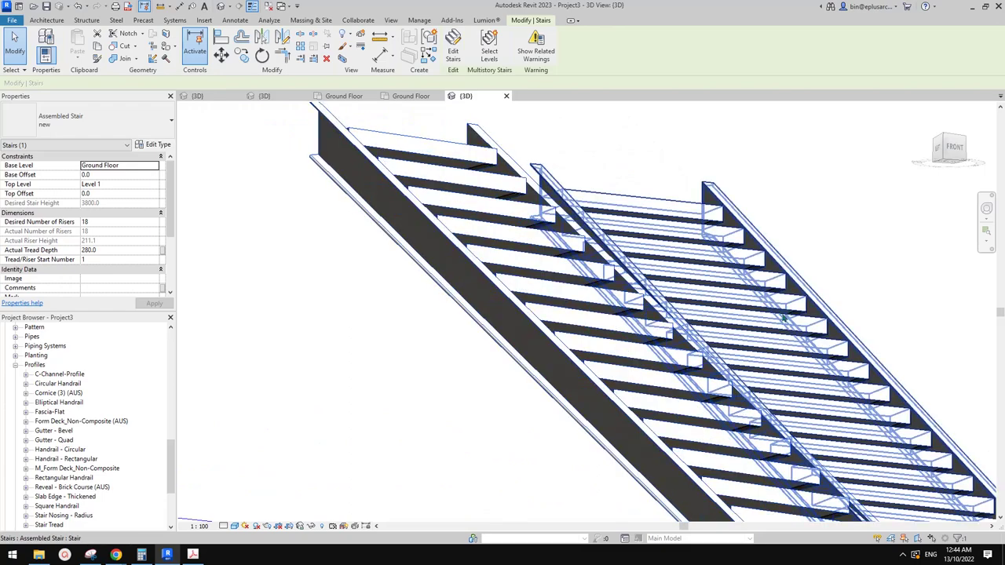
pyautogui.scroll(-3, 621, 403)
pyautogui.press('Escape')
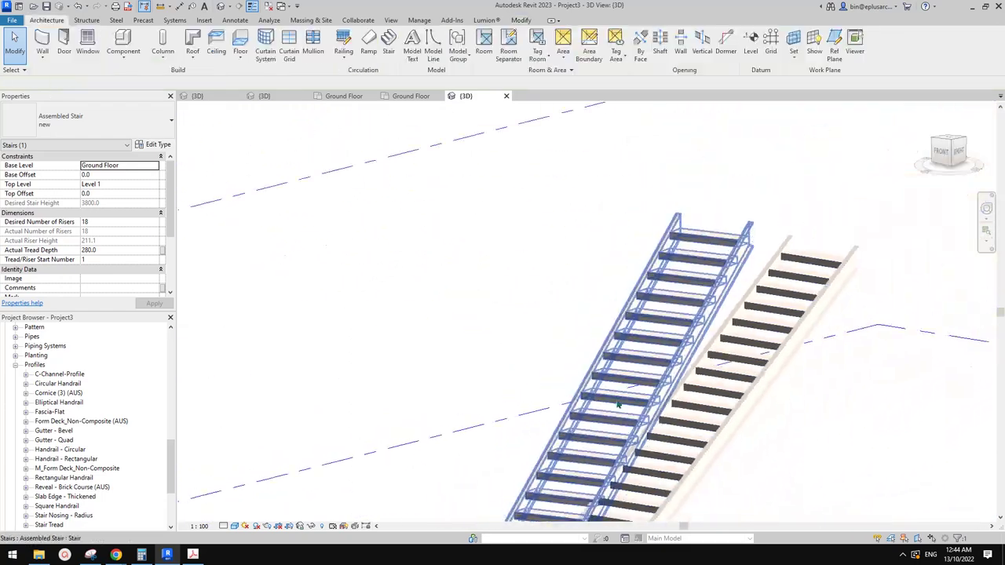